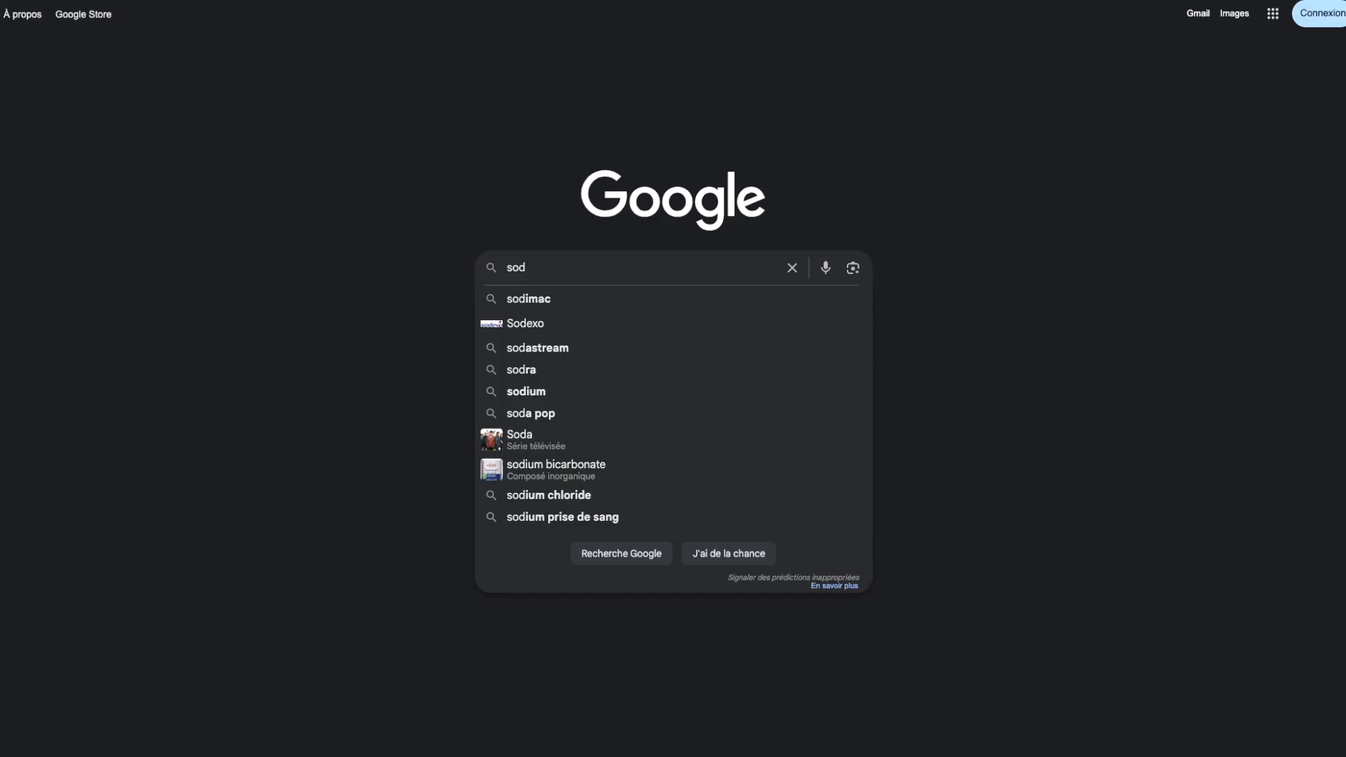
# Step: Search the web for "sodiff", open the sodiff.fr site and go to its Portes bois page
pyautogui.write('iff')
pyautogui.press('Return')
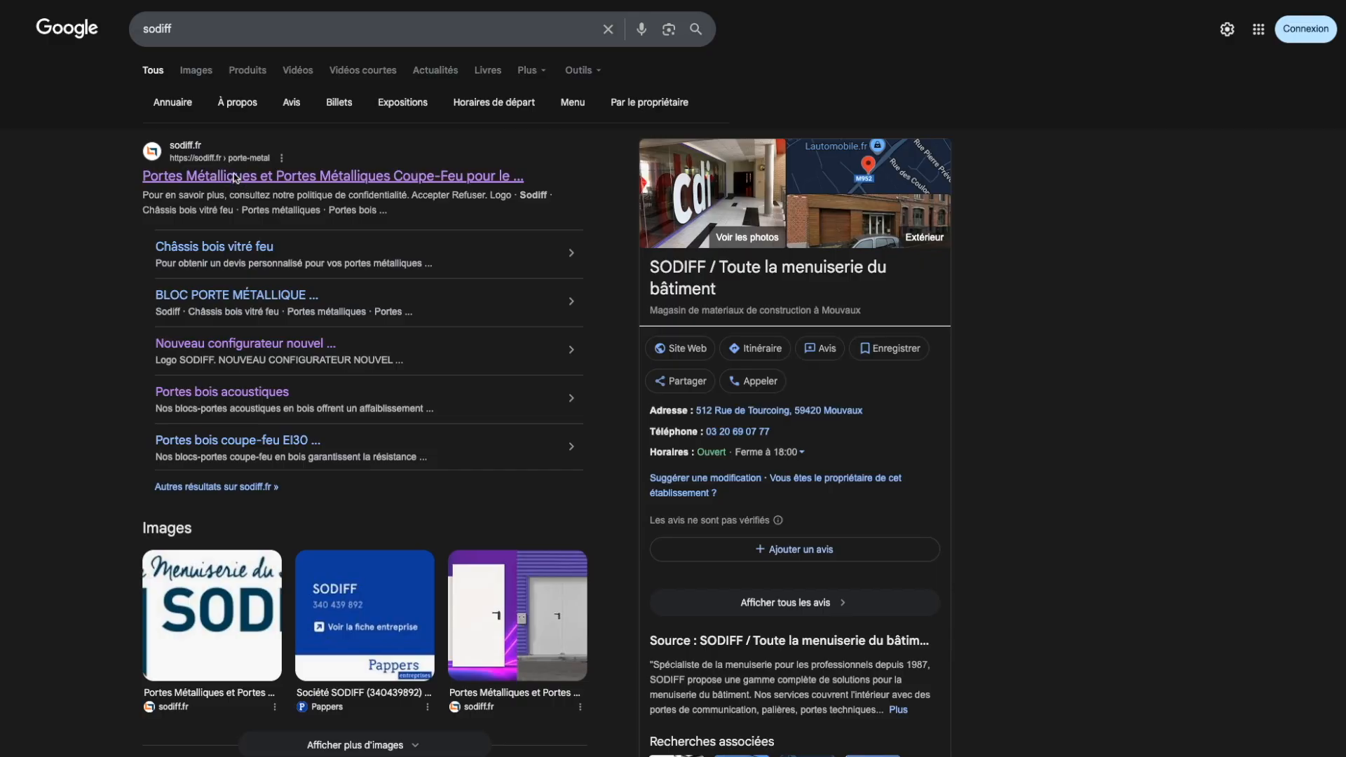
pyautogui.click(236, 176)
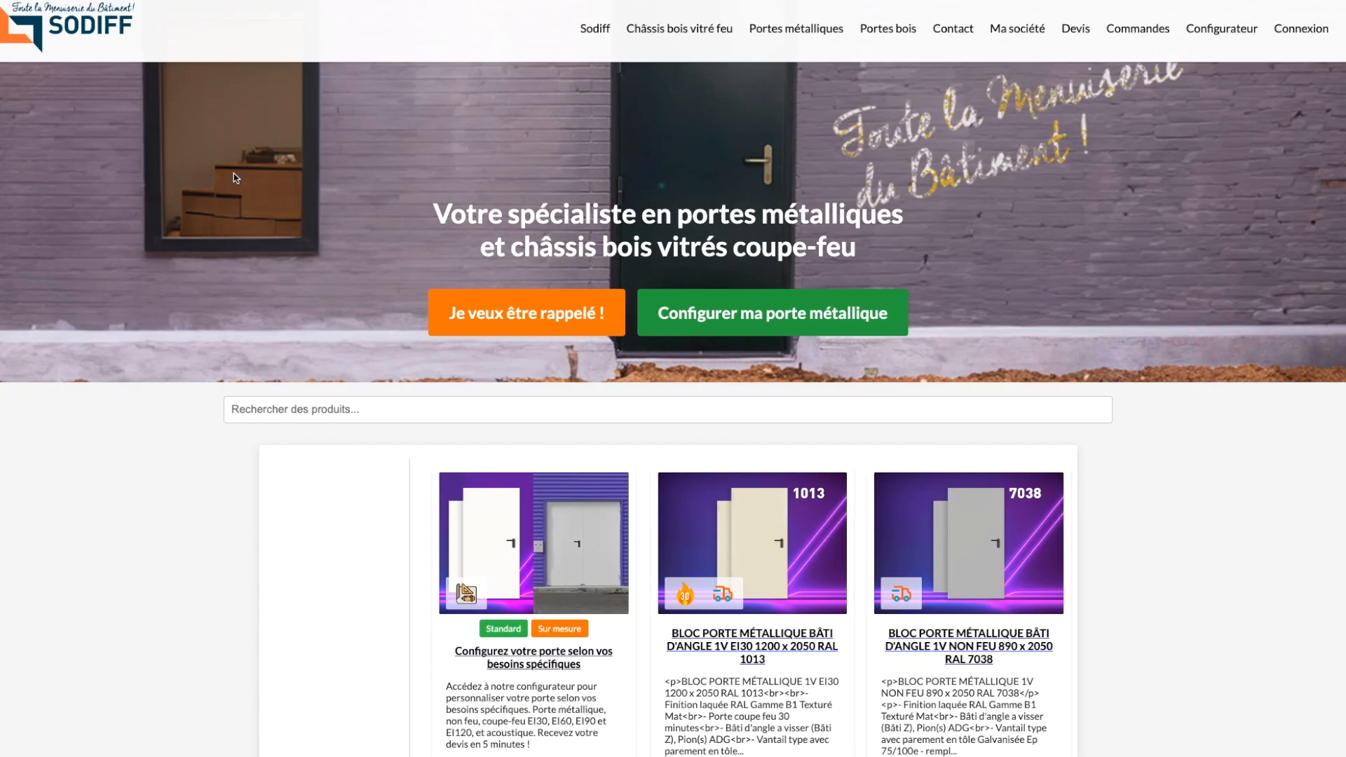
pyautogui.click(887, 29)
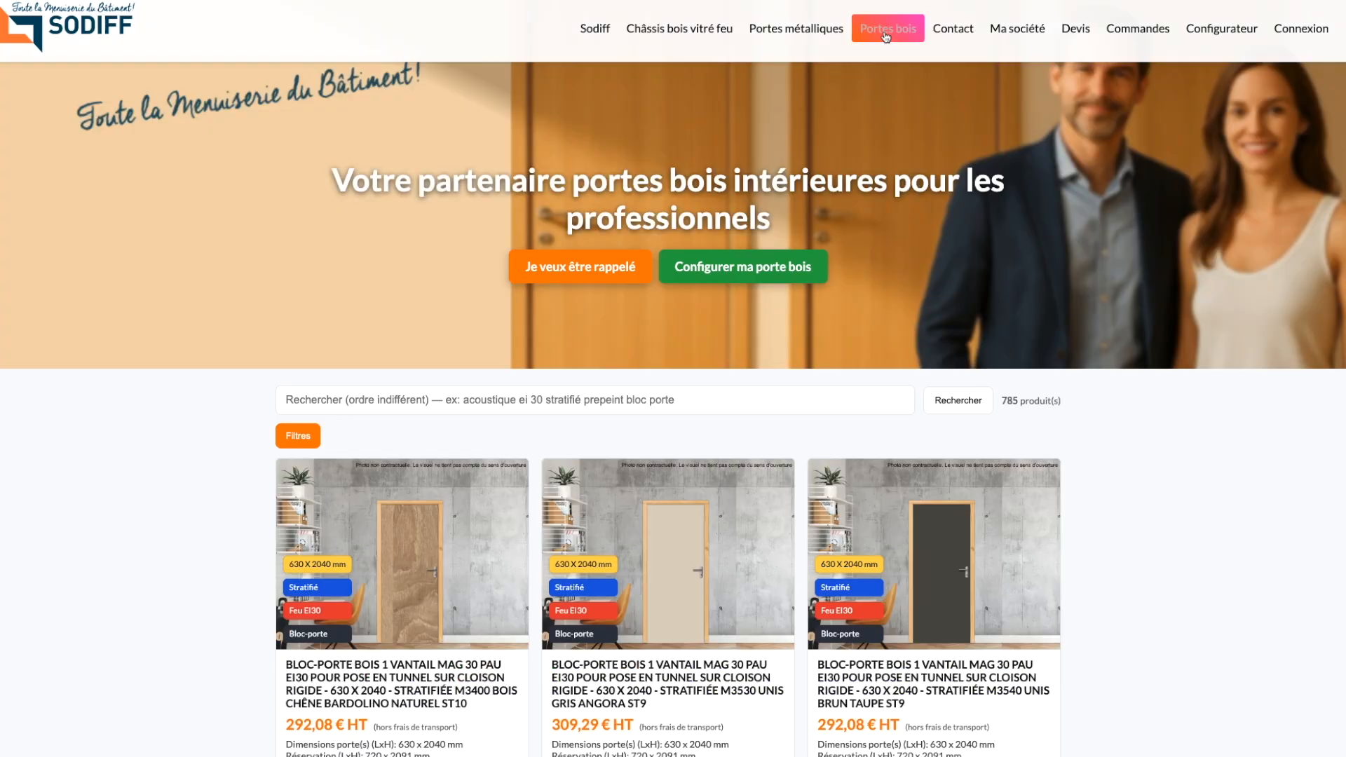
# Step: Sign in to the customer account to configure a wood door, and open the wood door configurator from the new quote
pyautogui.click(771, 272)
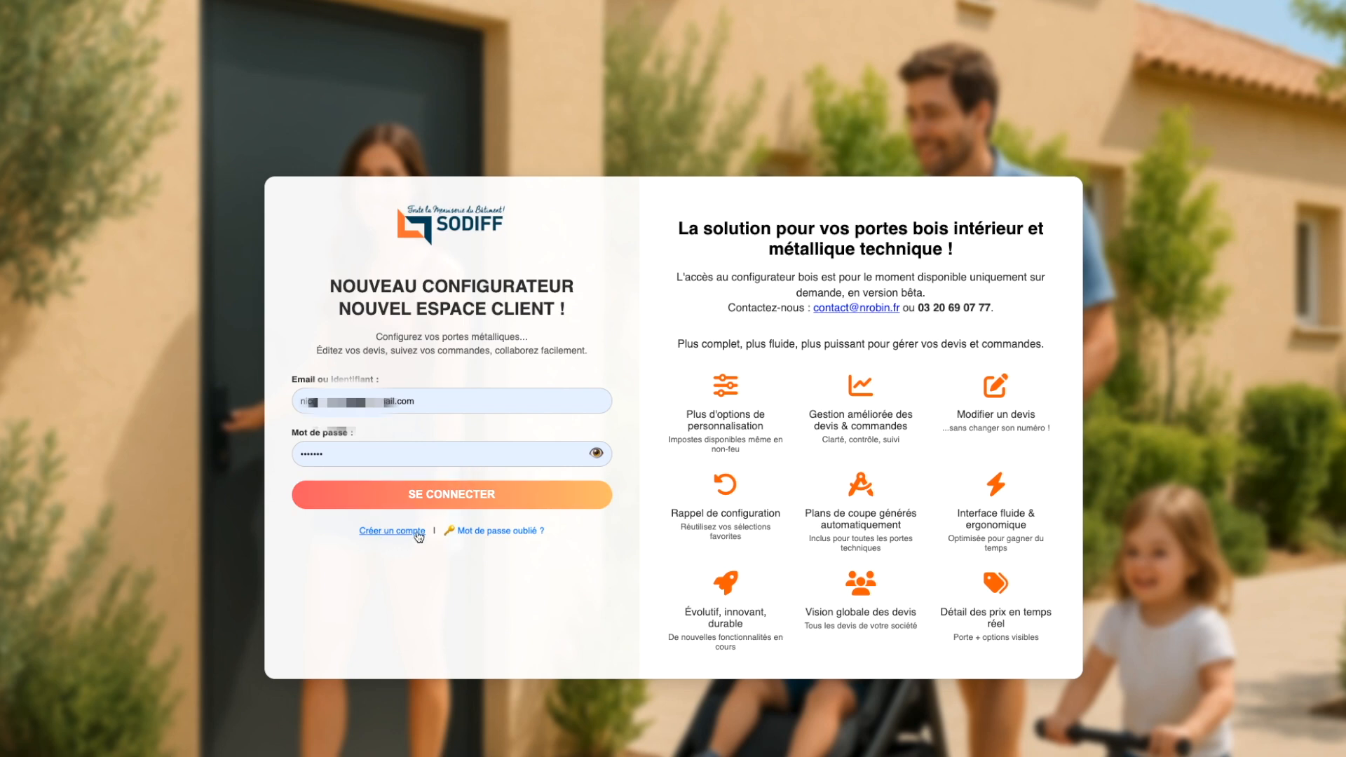
pyautogui.click(456, 496)
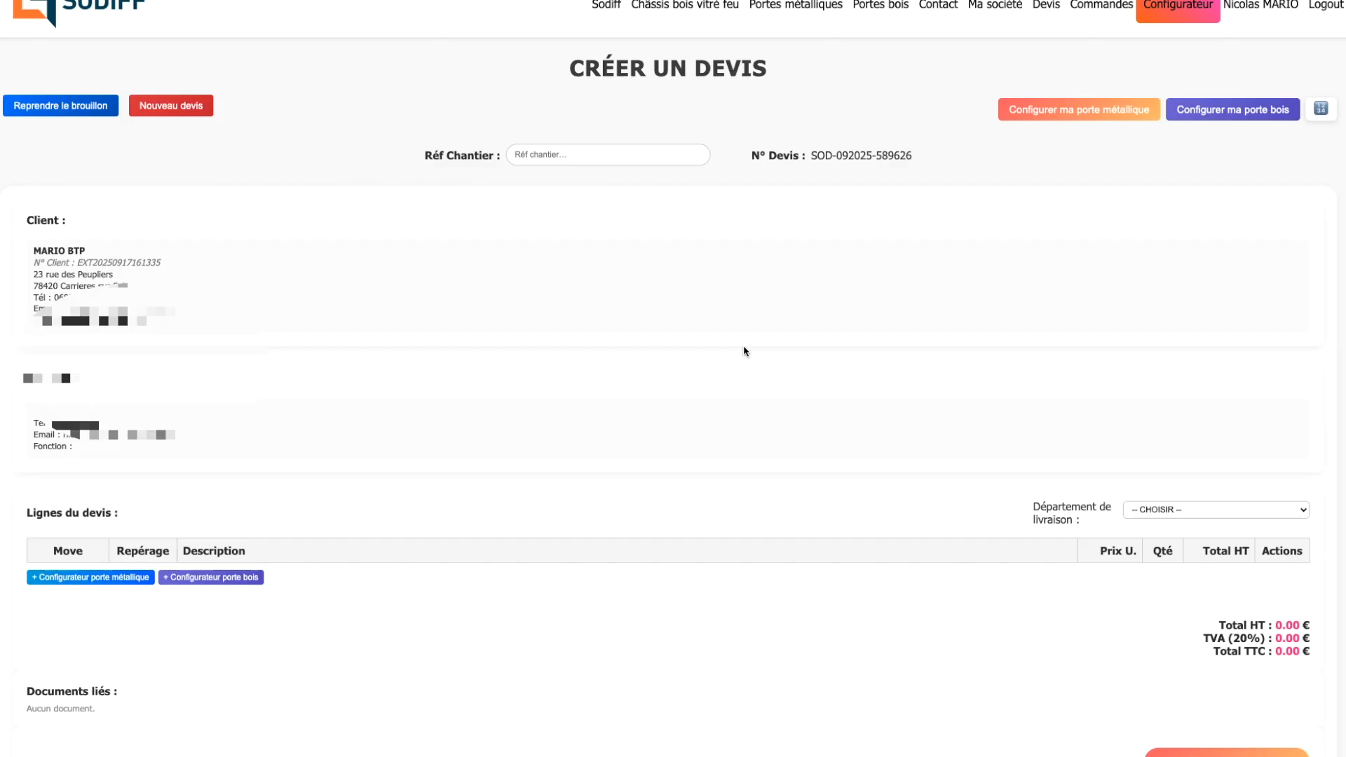
pyautogui.click(1206, 109)
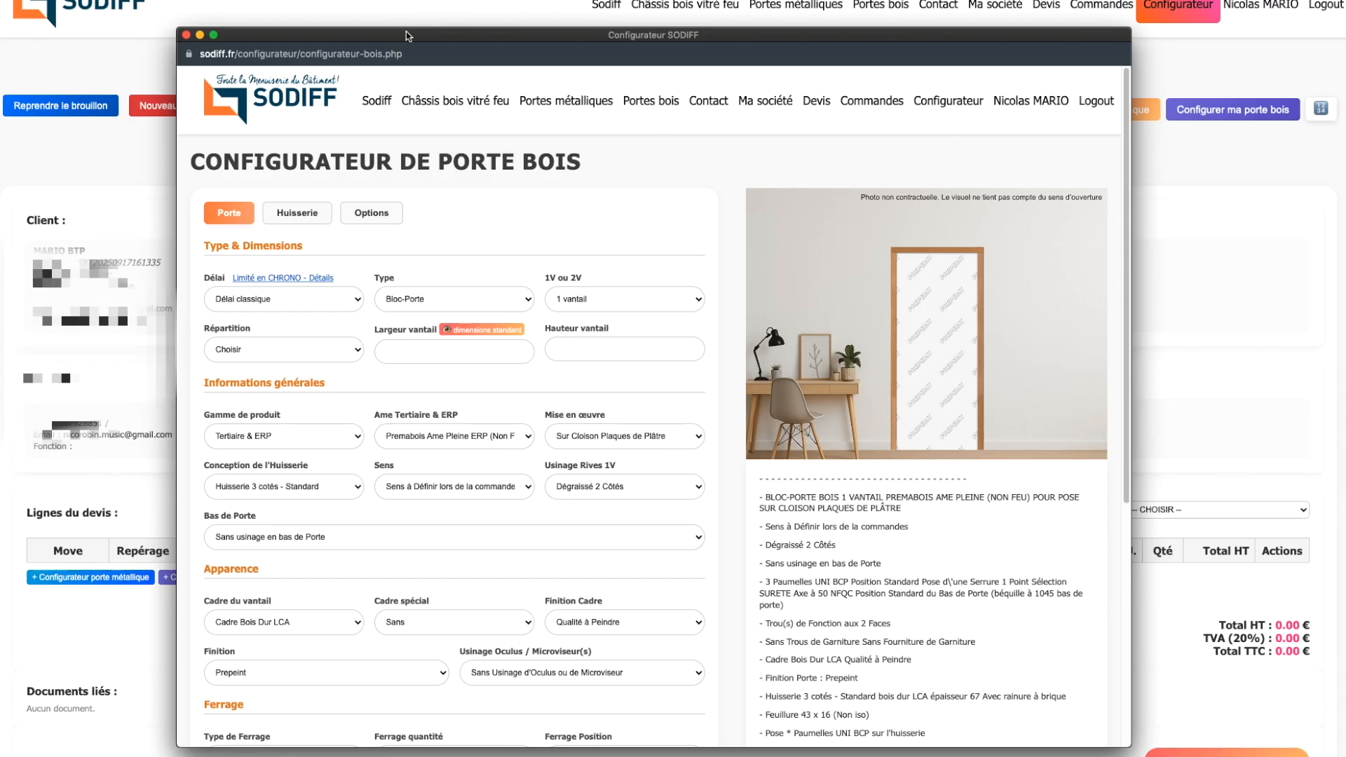
# Step: Look through the Porte, Huisserie and Options sections of the wood door configurator
pyautogui.scroll(-1, 522, 301)
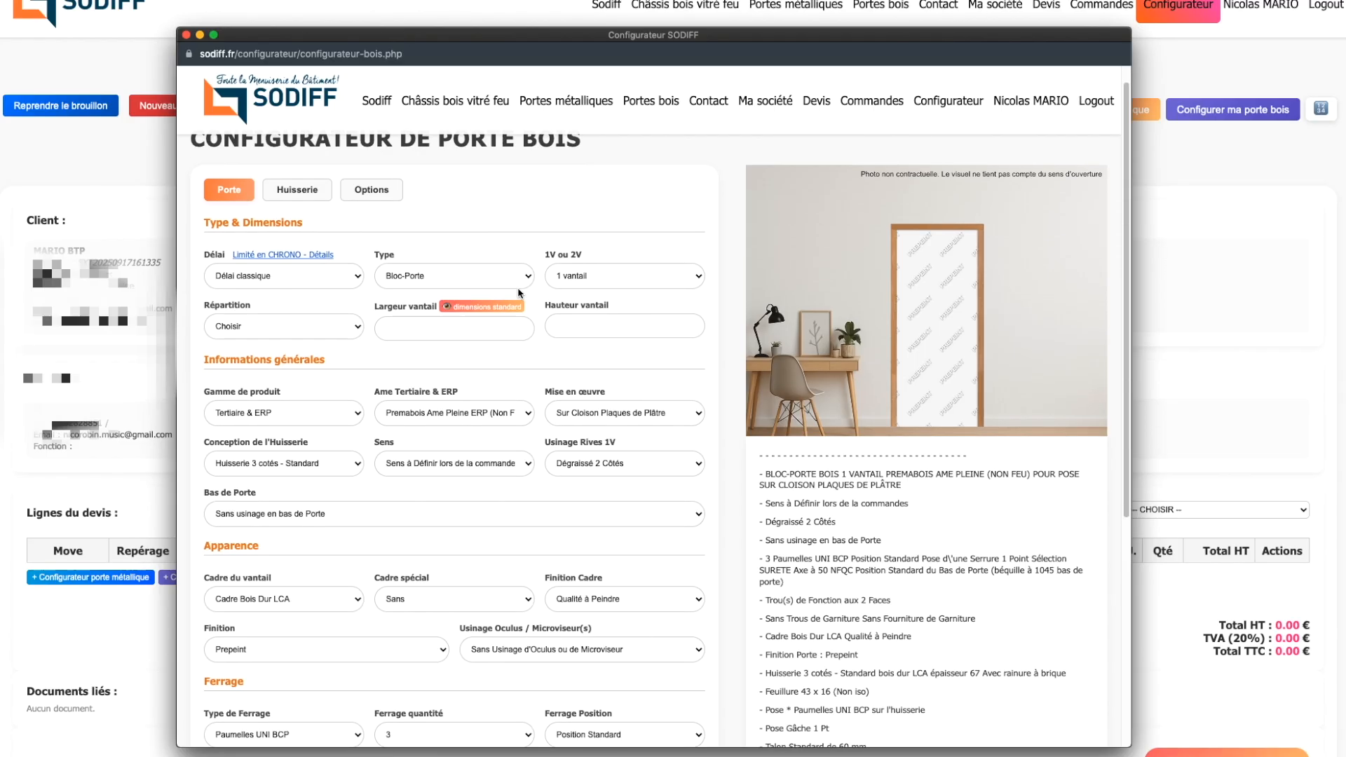
pyautogui.scroll(-3, 347, 386)
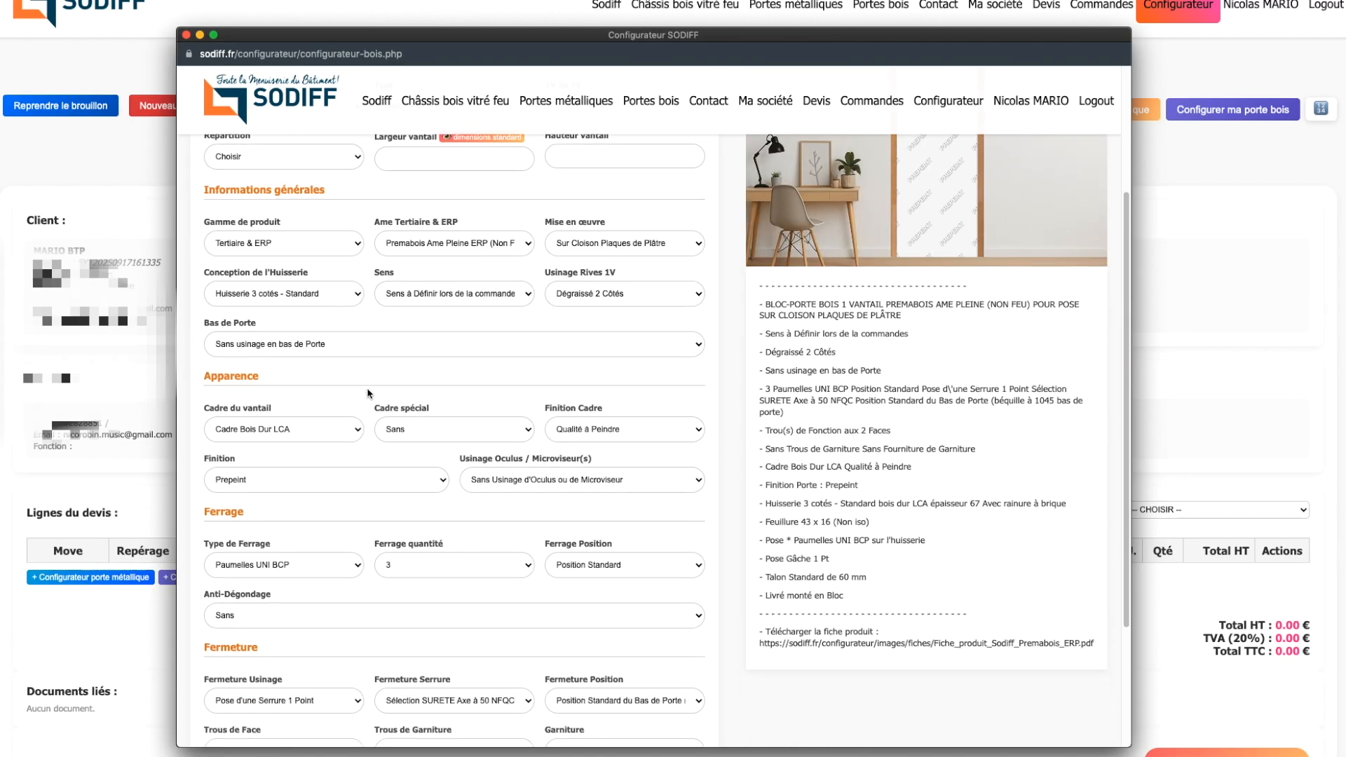
pyautogui.scroll(-2, 365, 391)
pyautogui.scroll(5, 366, 390)
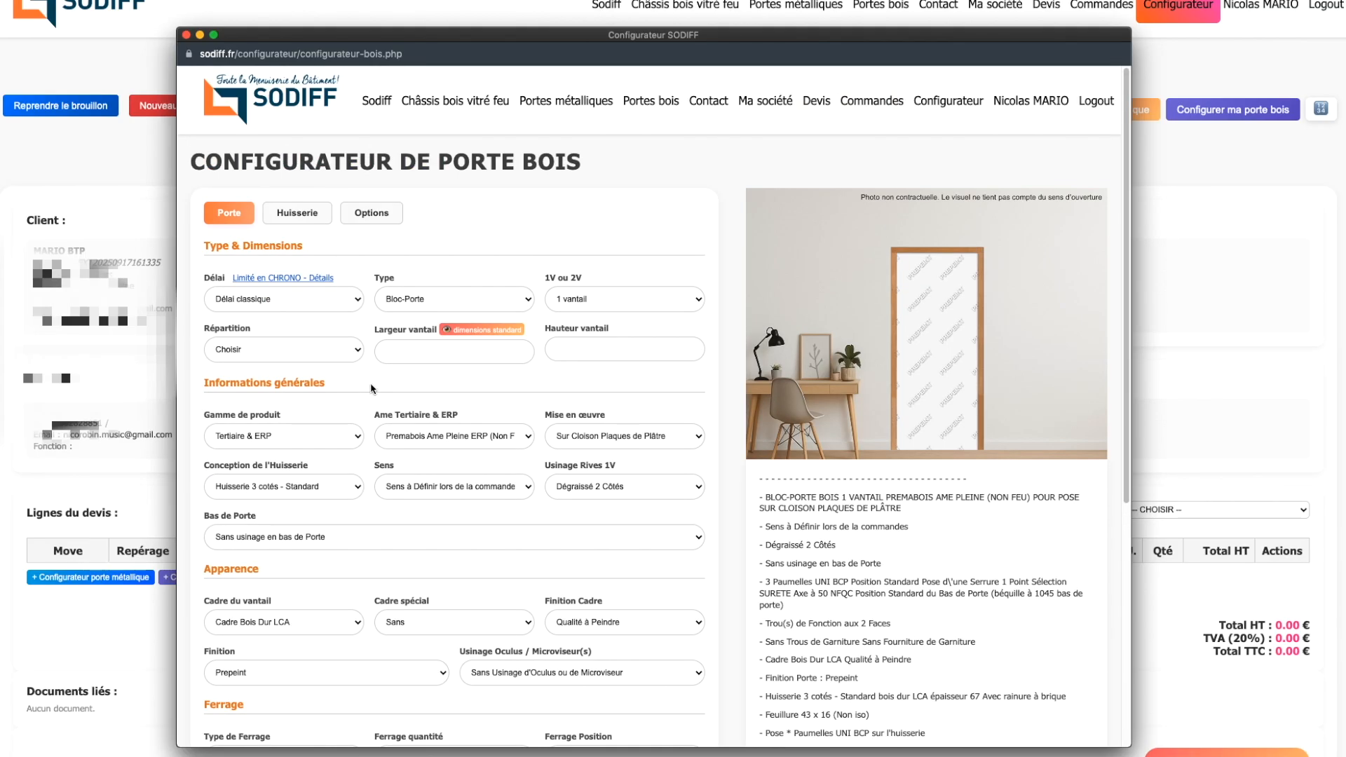
pyautogui.click(297, 215)
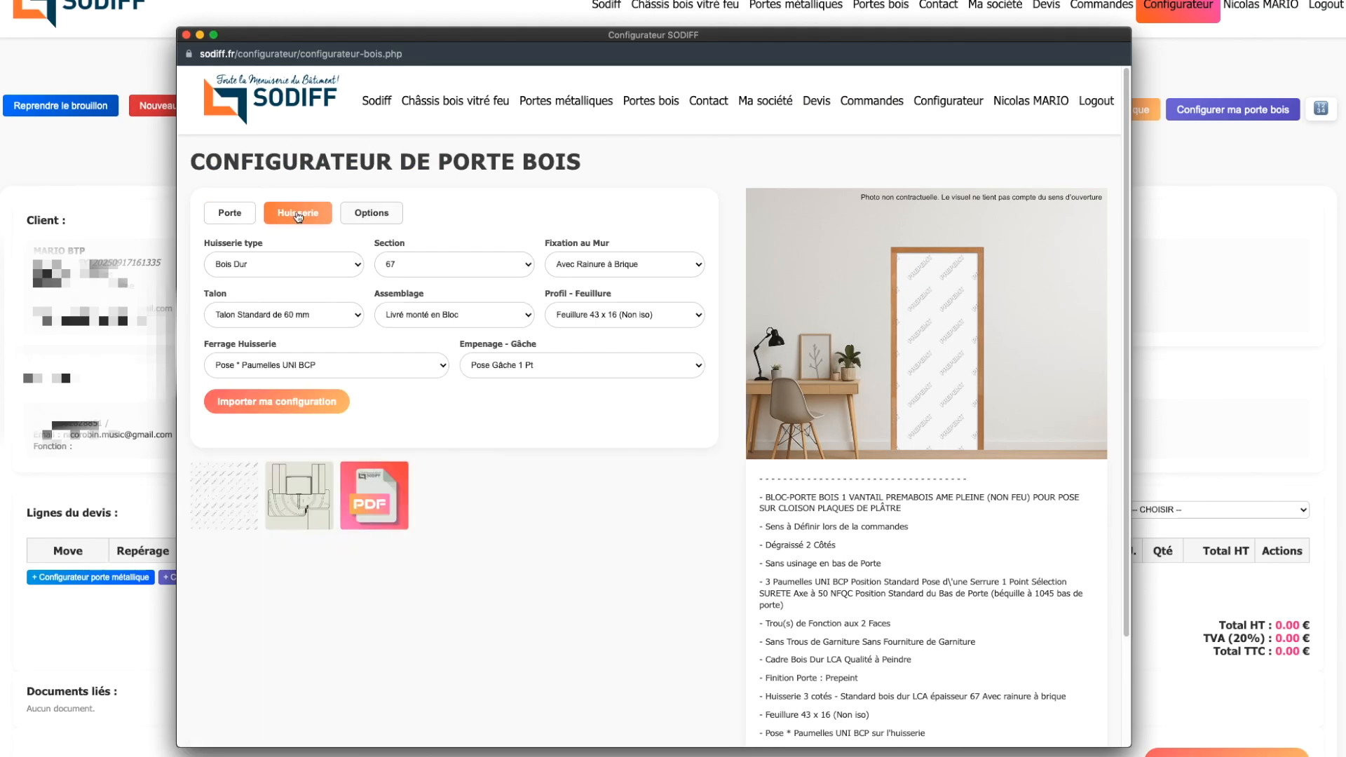
pyautogui.click(370, 216)
pyautogui.click(241, 218)
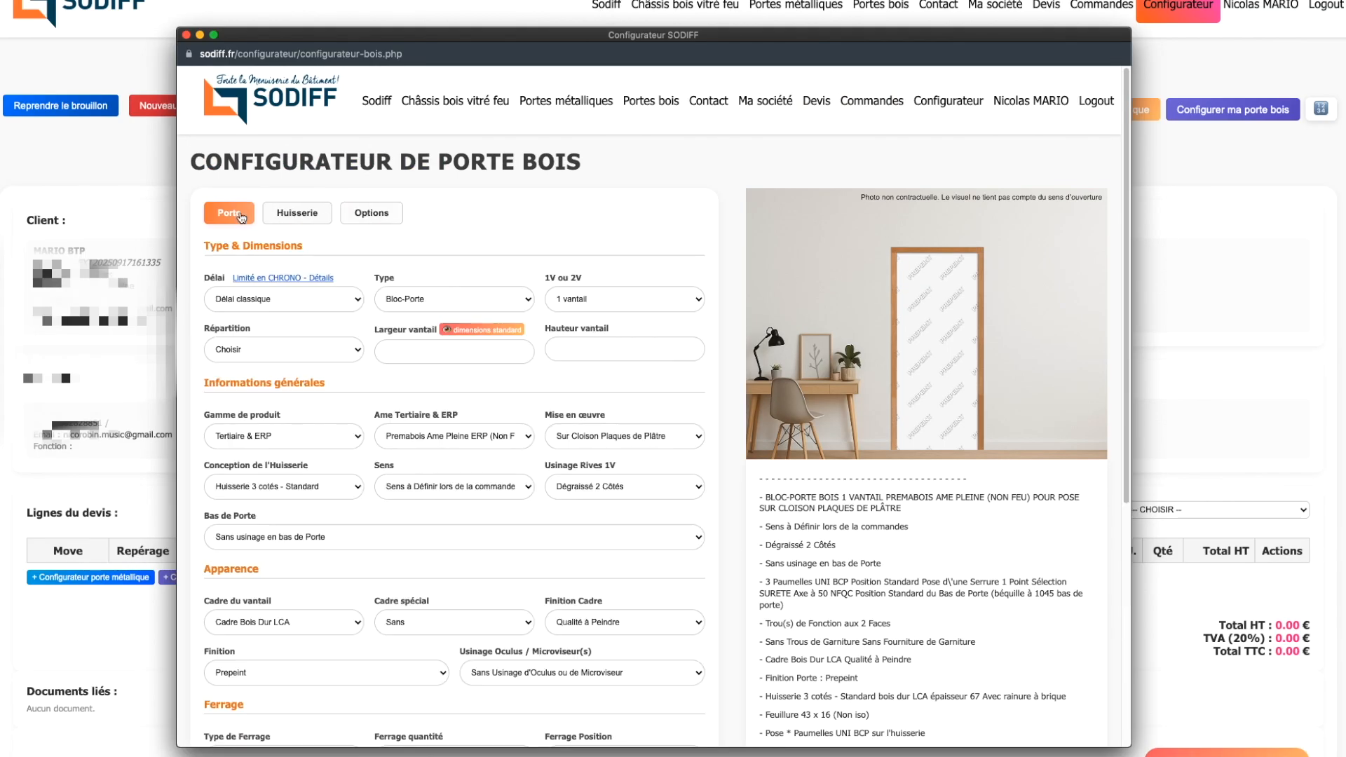
# Step: Set the door's lead time (Délai) to Délai CHRONO
pyautogui.scroll(-1, 243, 228)
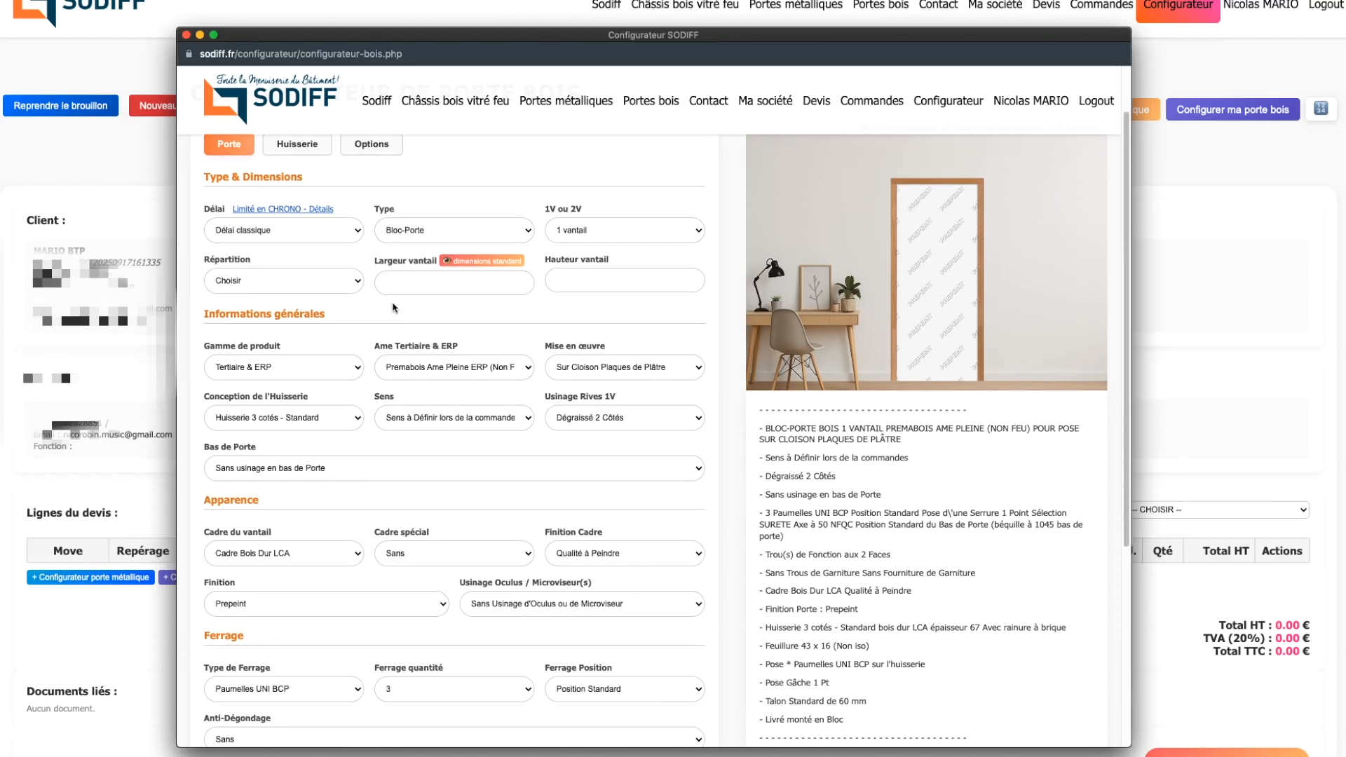
pyautogui.click(295, 231)
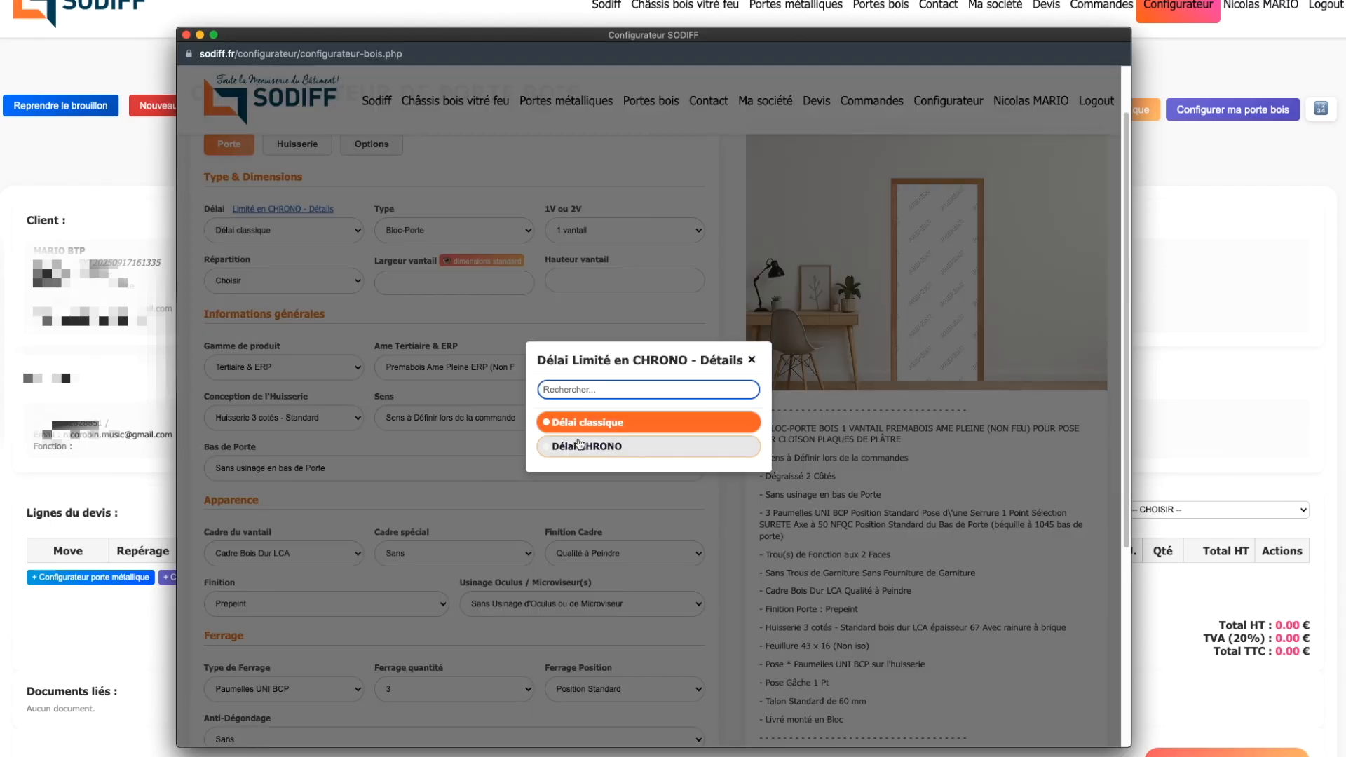
pyautogui.click(580, 447)
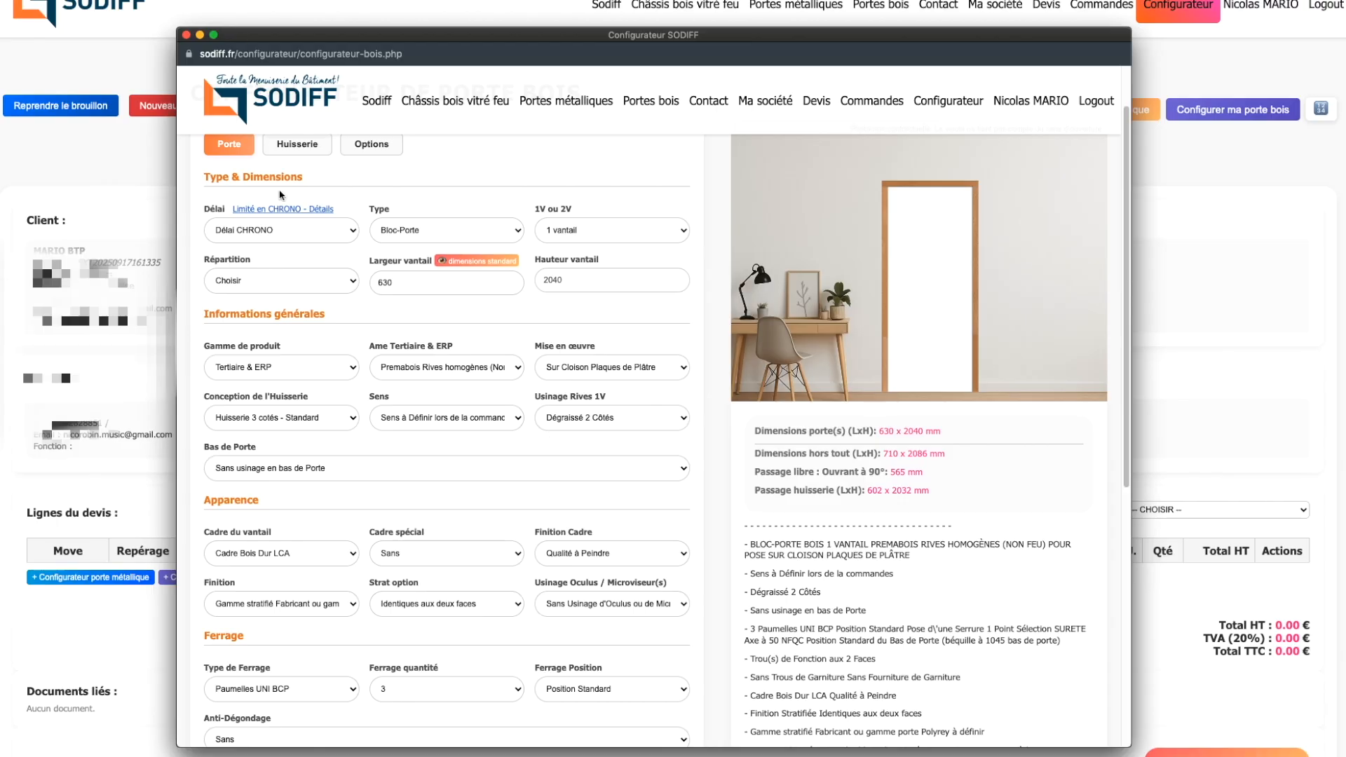
# Step: Open the CHRONO service details, look up the delivery schedule for département 92 and read through the offer's conditions
pyautogui.click(280, 209)
pyautogui.scroll(-5, 434, 151)
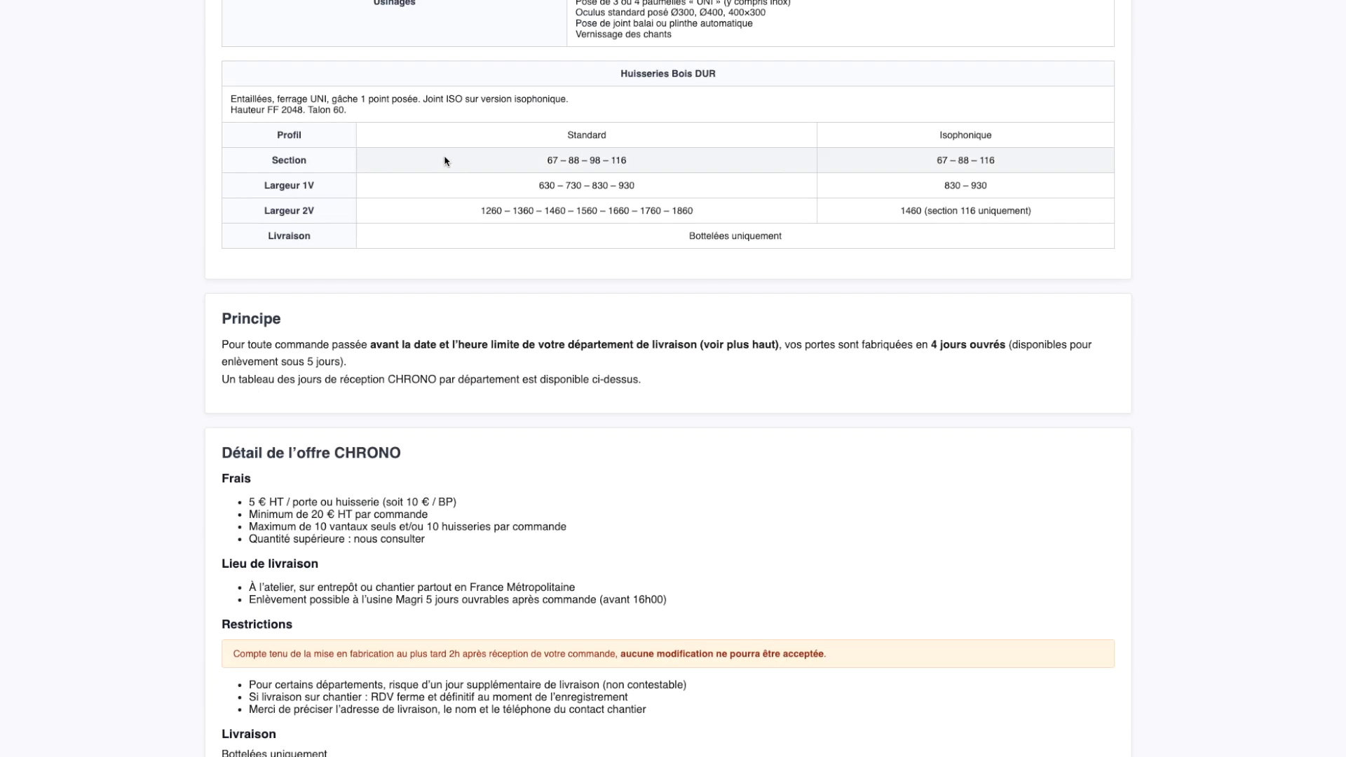
pyautogui.scroll(5, 441, 159)
pyautogui.click(317, 99)
pyautogui.write('92')
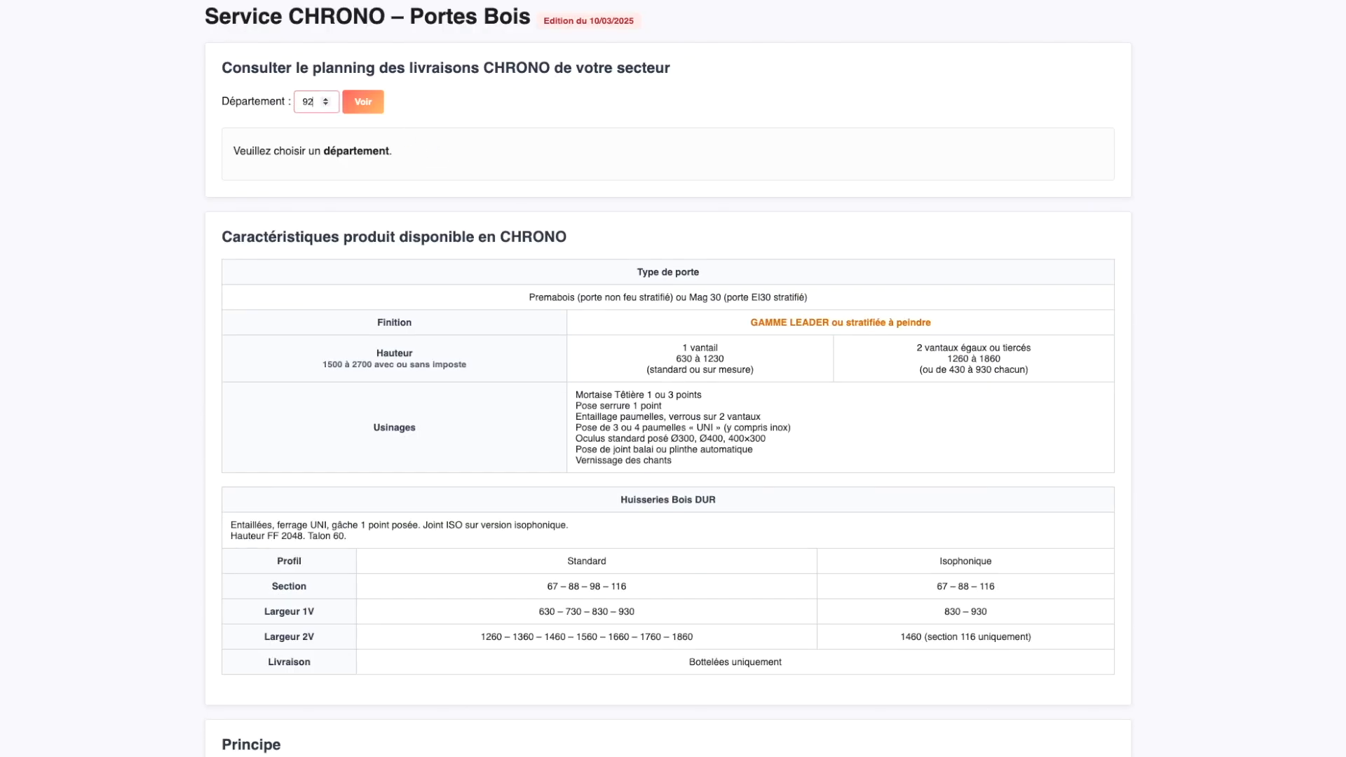
pyautogui.click(365, 103)
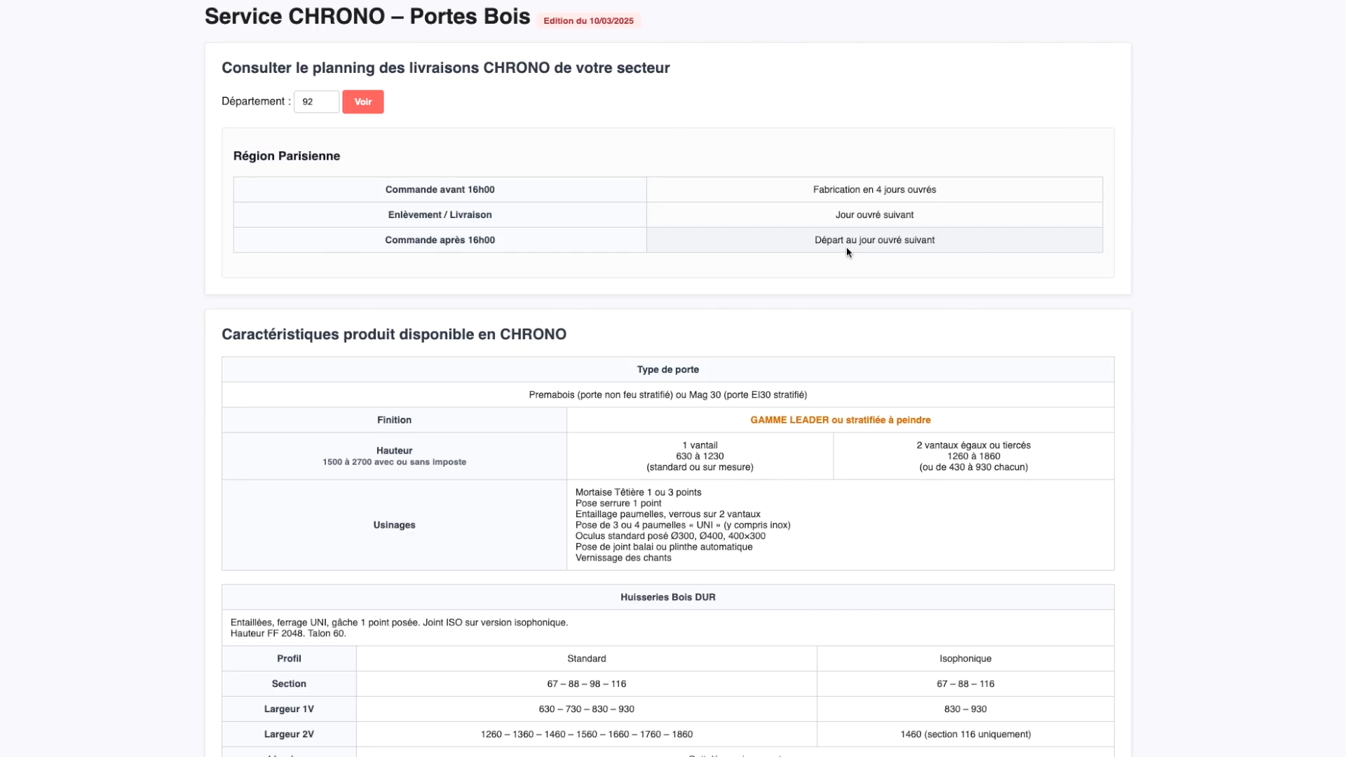
pyautogui.scroll(-5, 847, 247)
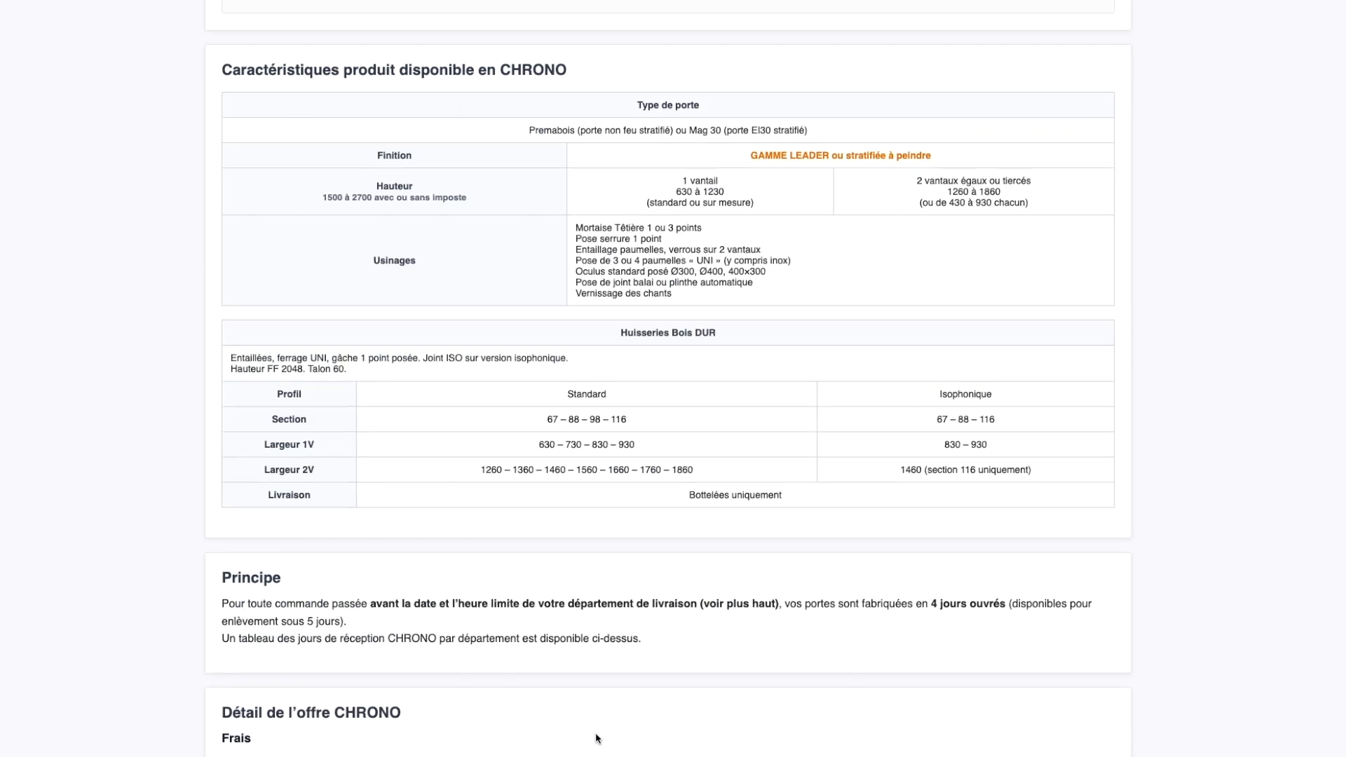
pyautogui.scroll(-3, 595, 737)
pyautogui.scroll(5, 565, 469)
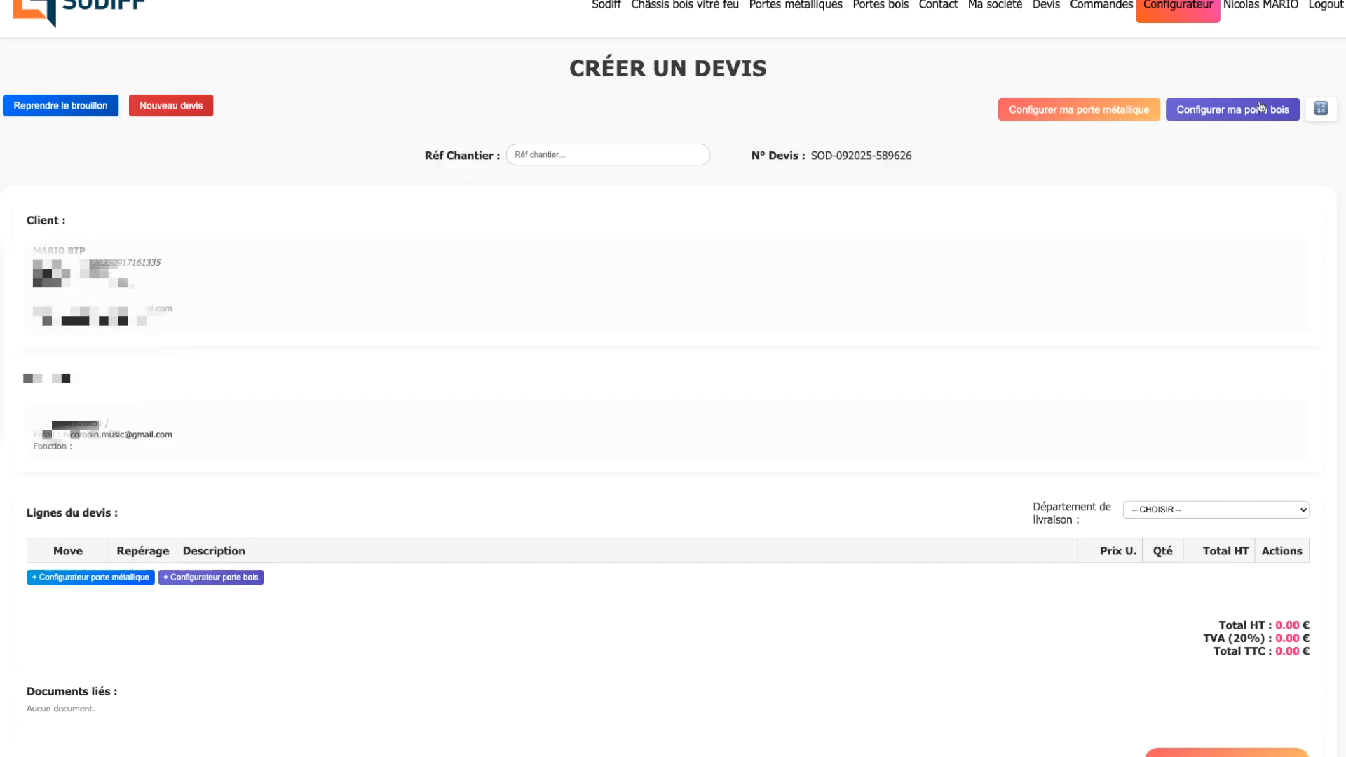
# Step: Reopen the wood door configurator from the quote and check the available door types without changing the selection
pyautogui.click(1260, 107)
pyautogui.click(455, 302)
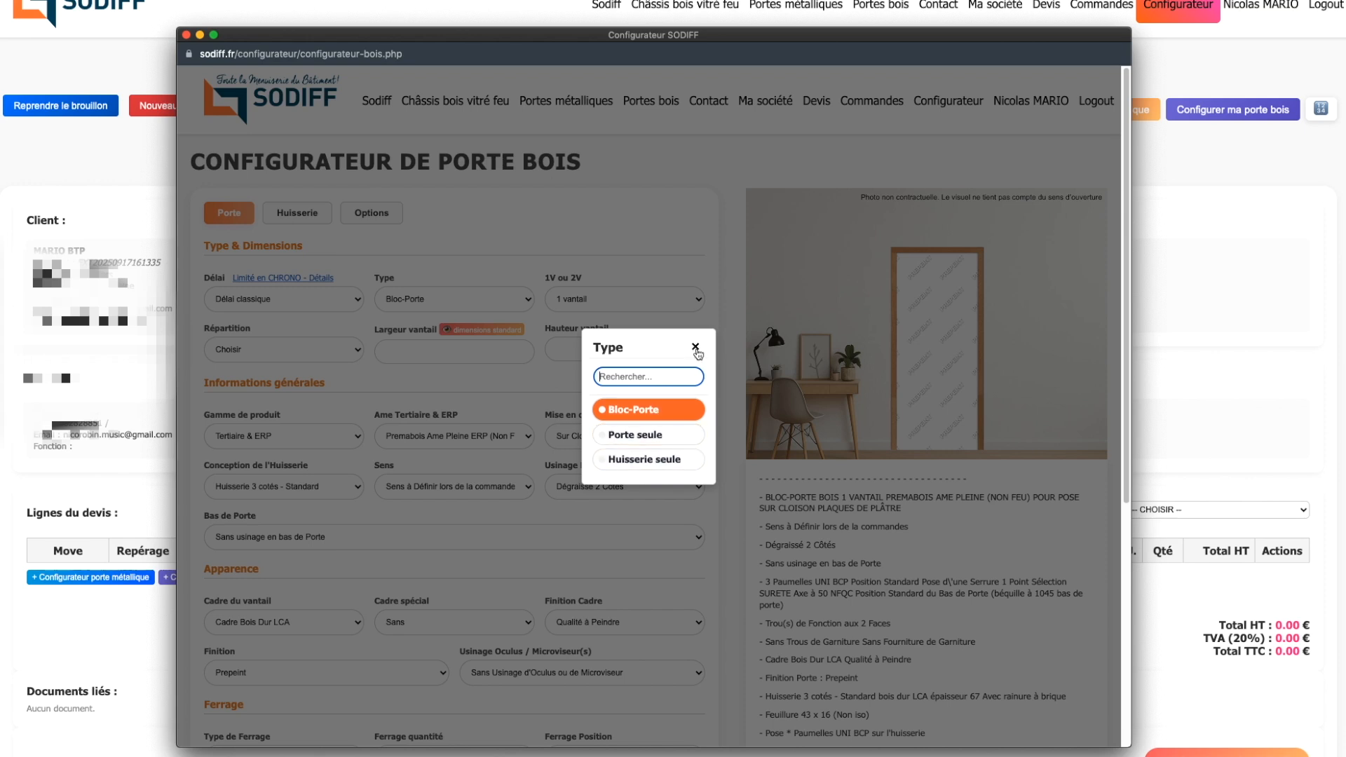
pyautogui.click(695, 347)
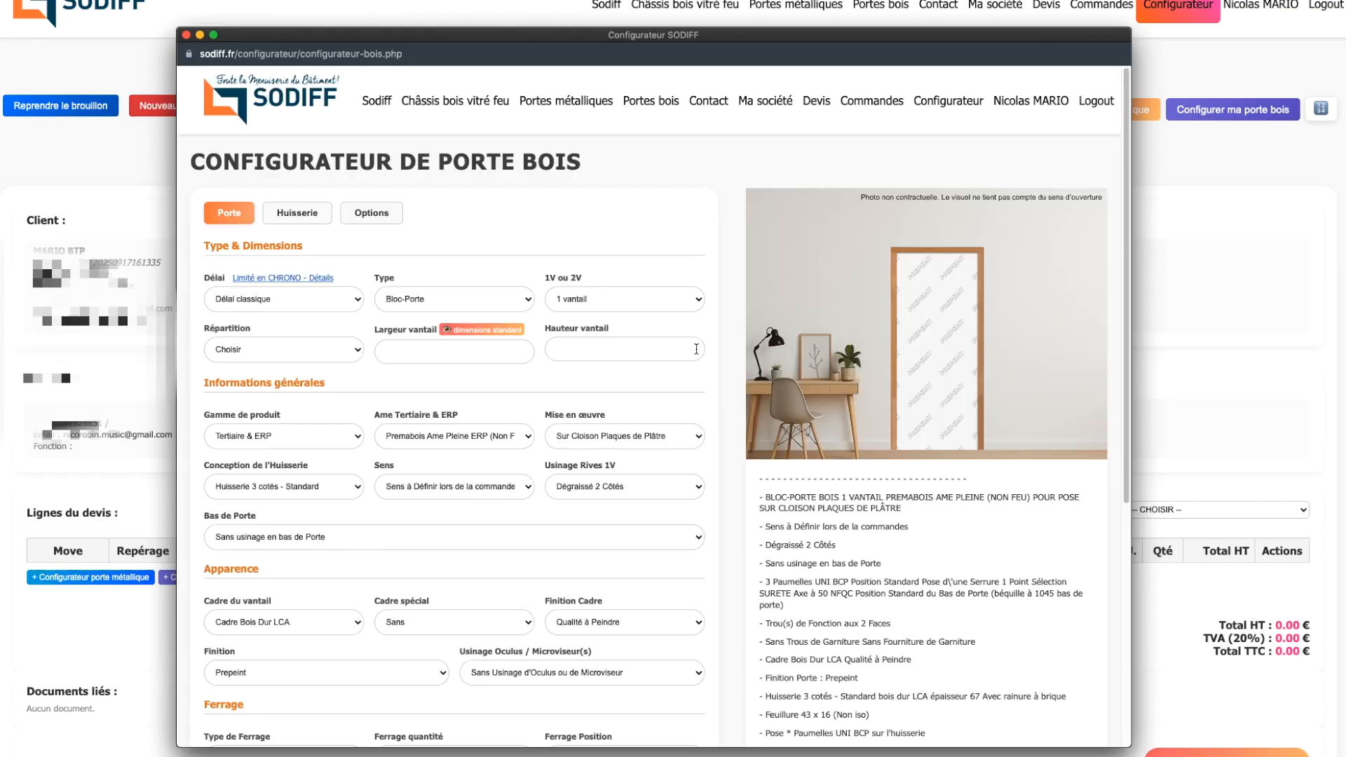
# Step: Set the door to 2 vantaux with Vantaux égaux and apply the standard 1460 x 2040 leaf dimensions
pyautogui.click(586, 297)
pyautogui.click(649, 453)
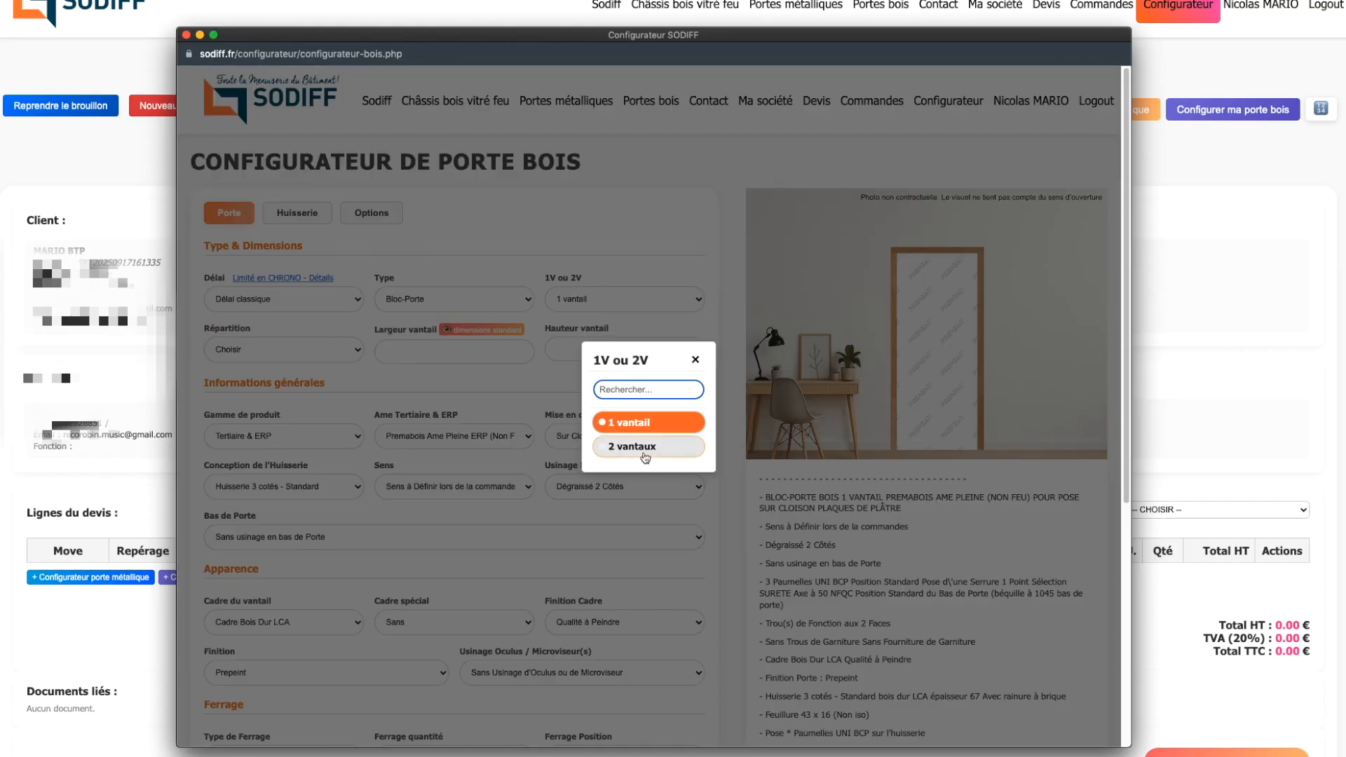
pyautogui.click(293, 353)
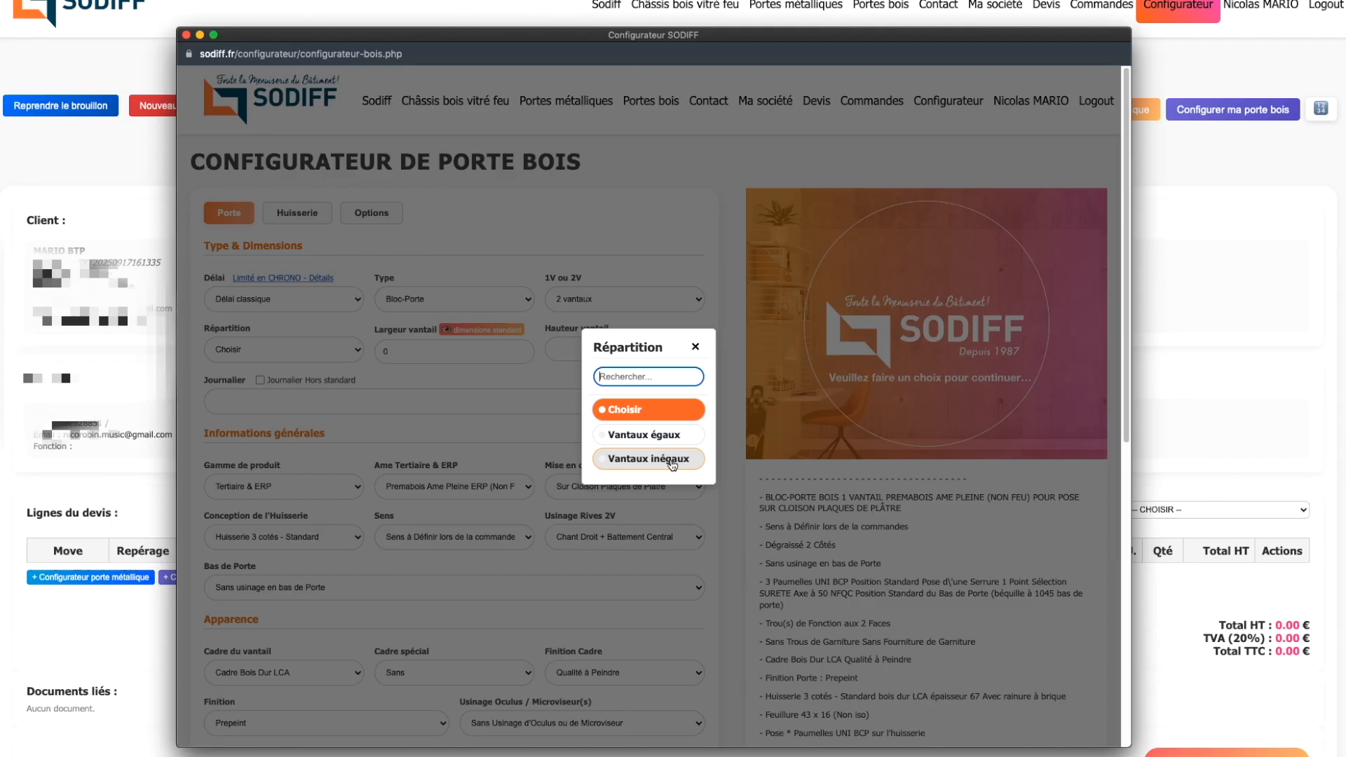
pyautogui.click(679, 436)
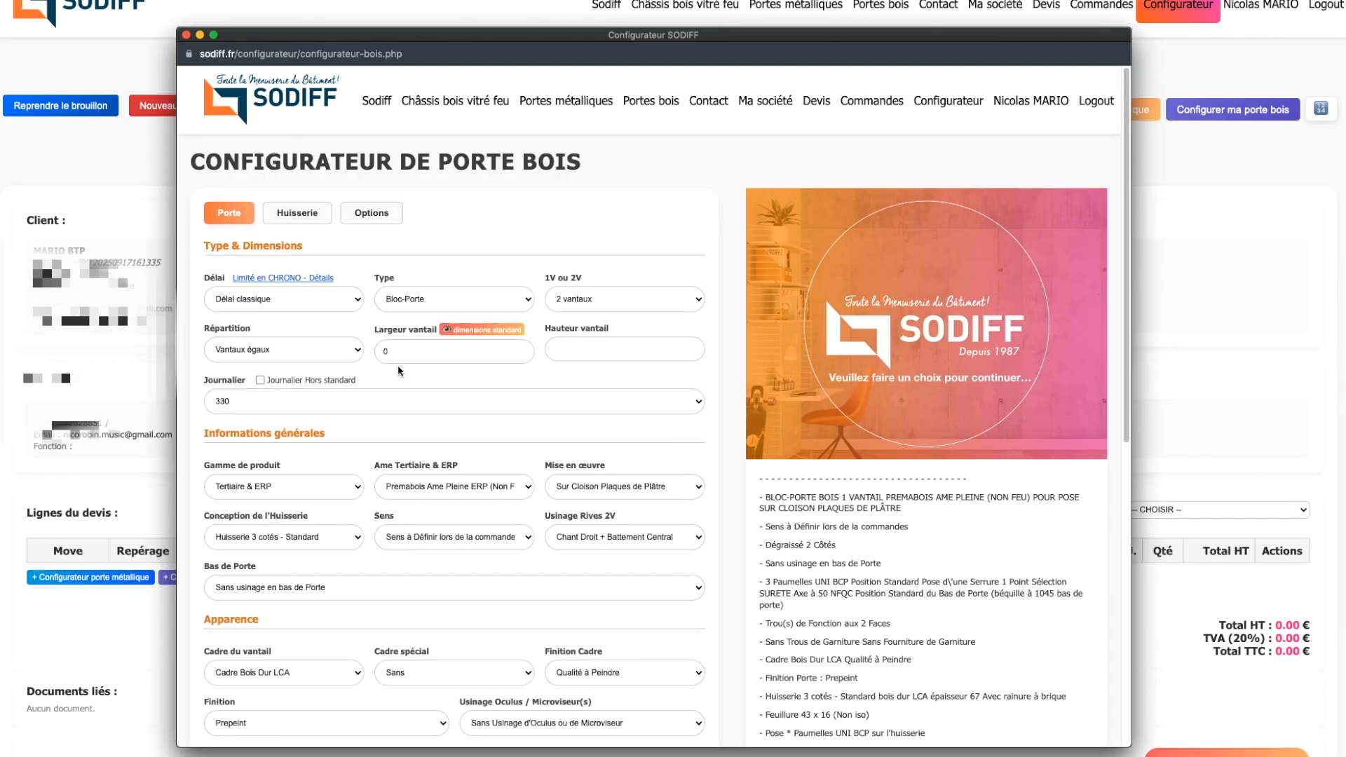
pyautogui.click(487, 329)
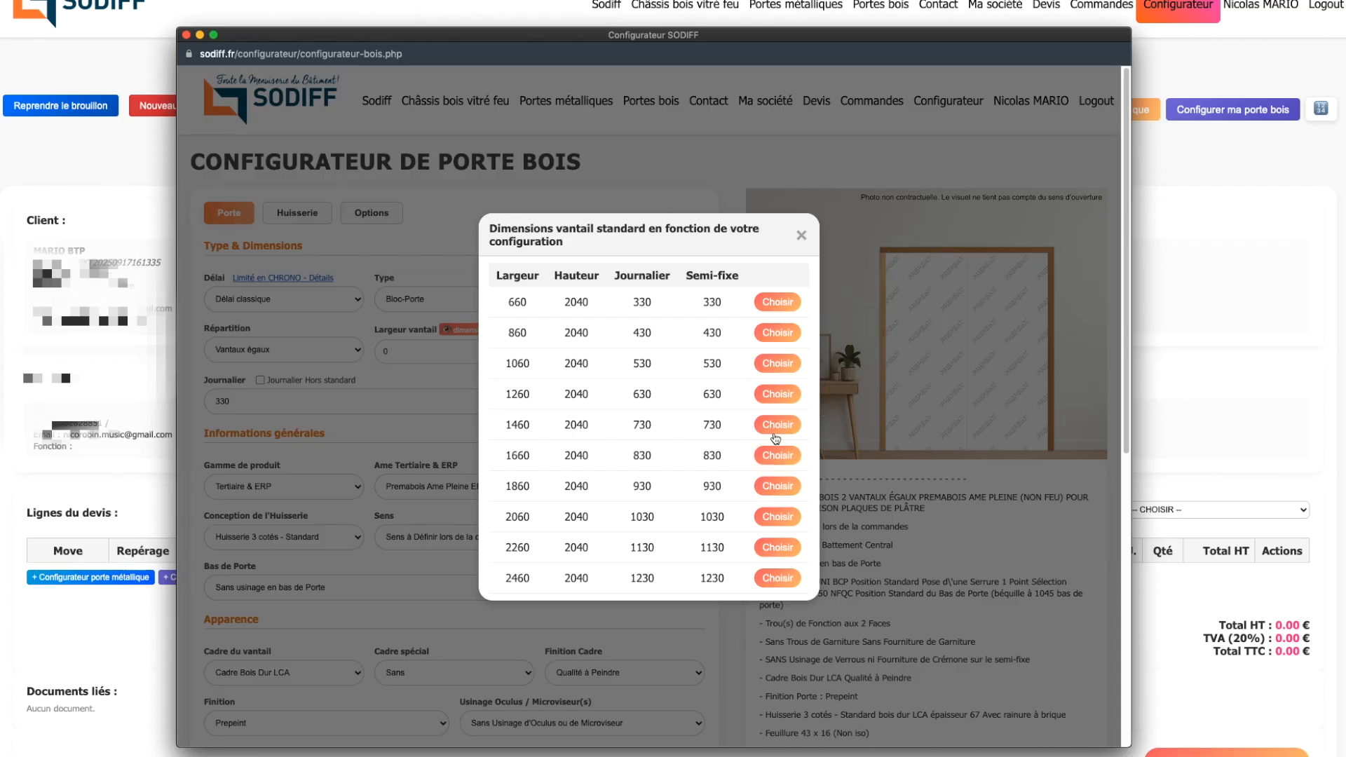
pyautogui.click(777, 427)
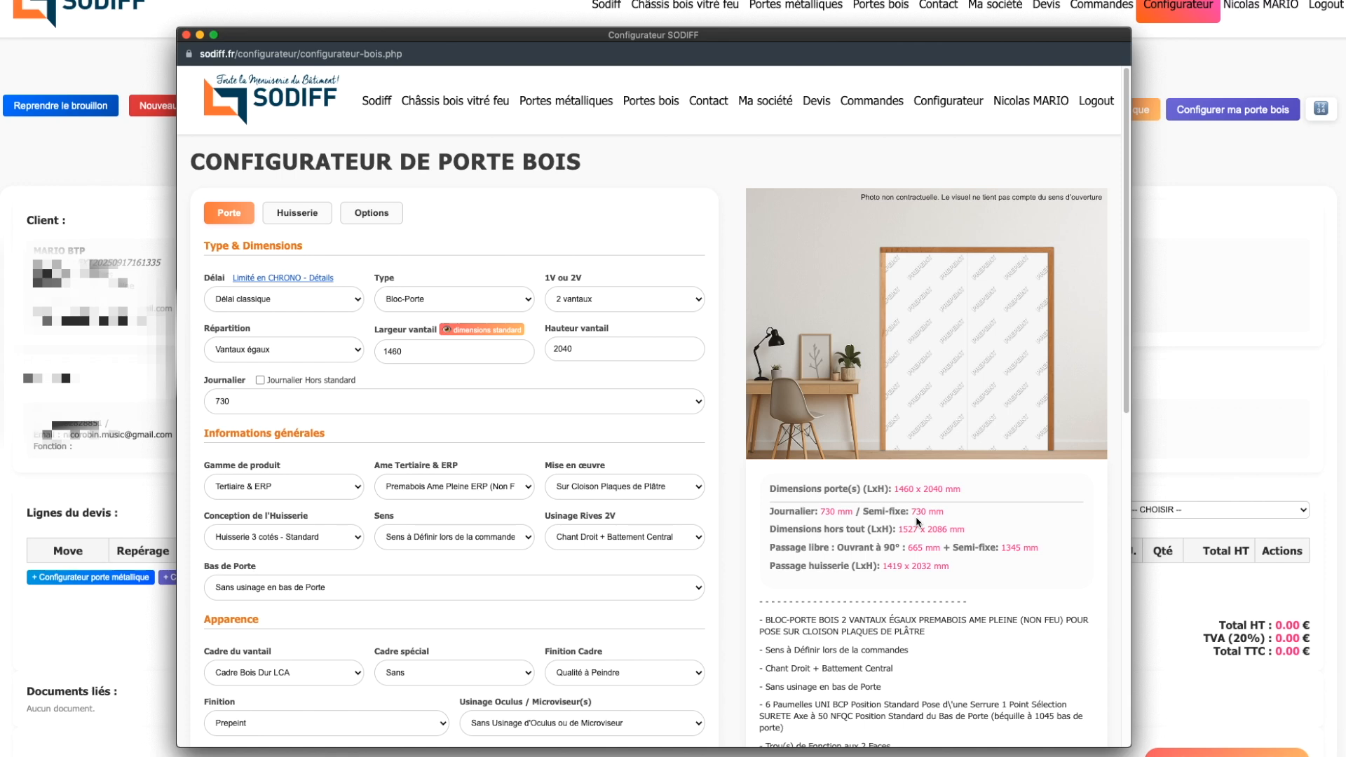
# Step: Switch the door to 1 vantail with the standard 930 x 2040 leaf dimensions and acknowledge the frame assembly notice
pyautogui.click(656, 300)
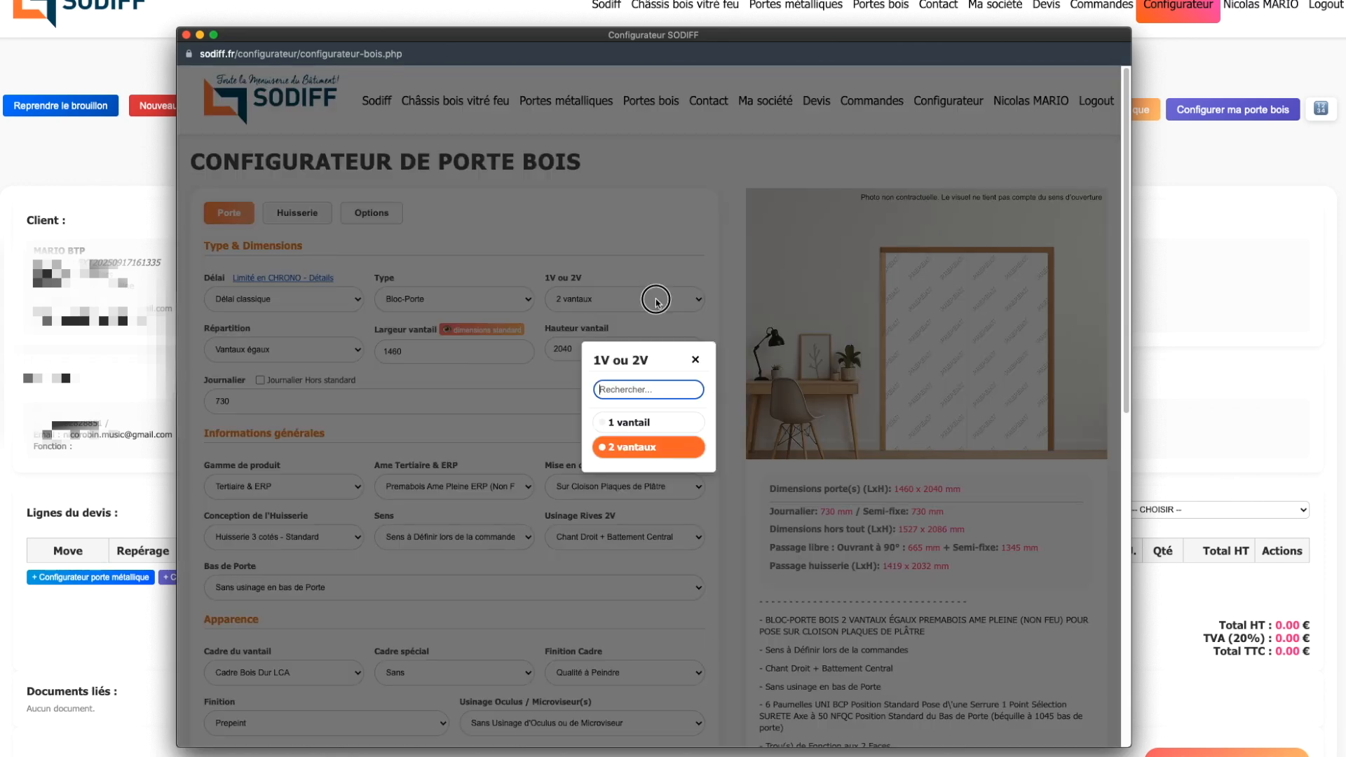
pyautogui.click(659, 421)
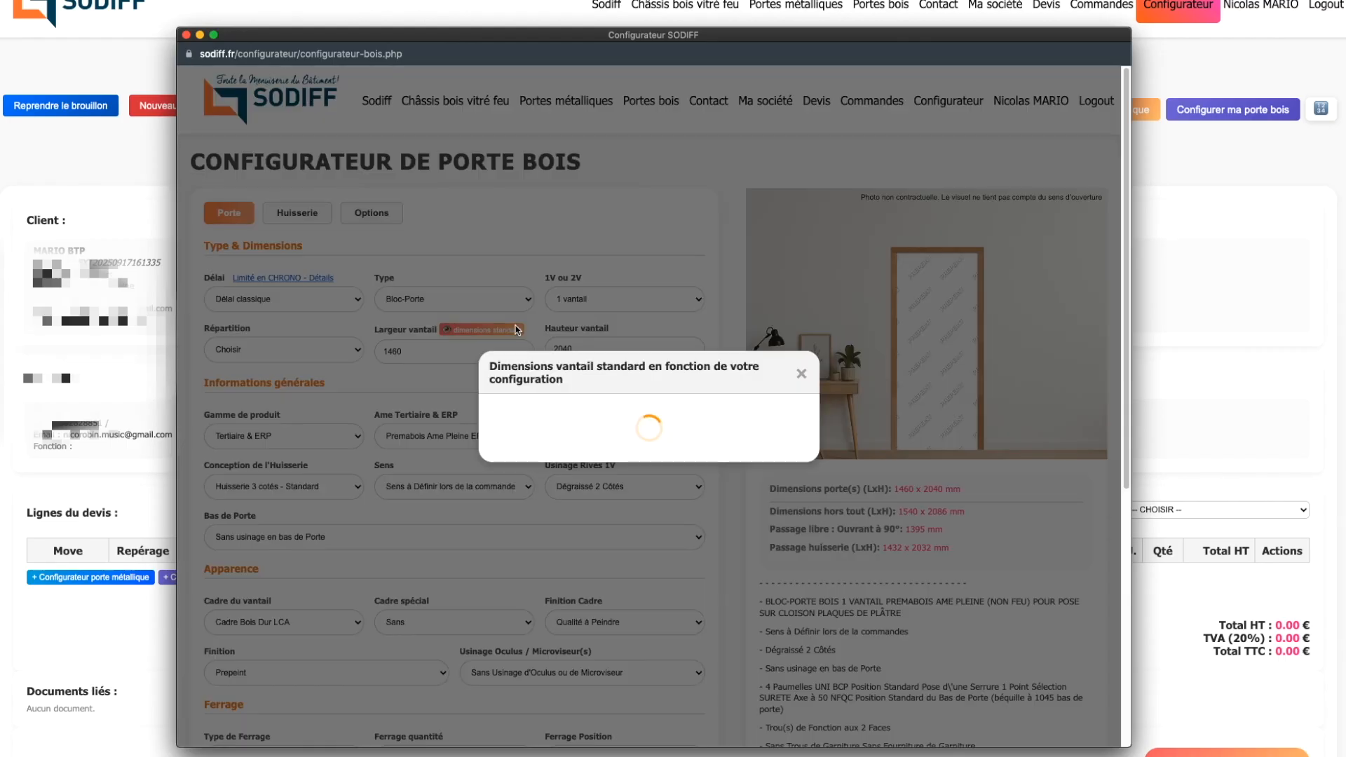
pyautogui.click(492, 331)
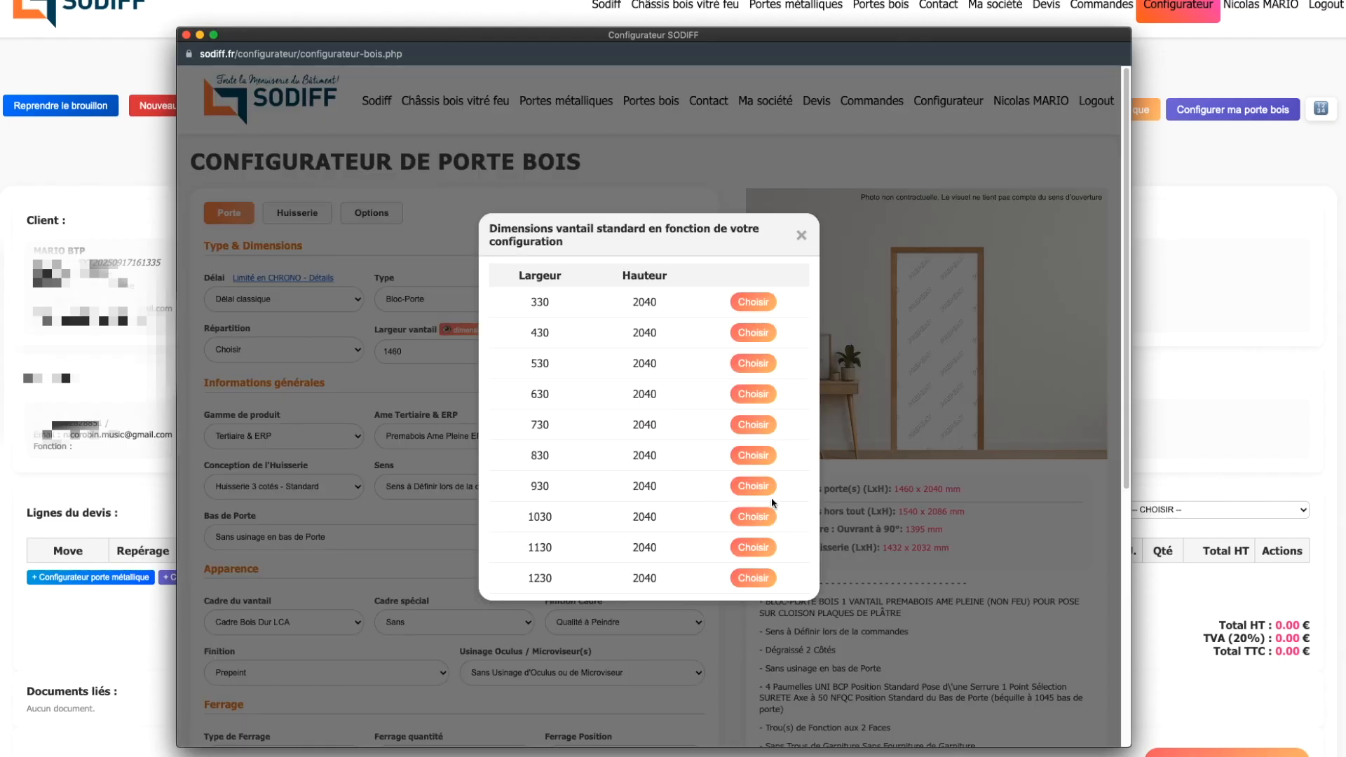
pyautogui.click(753, 486)
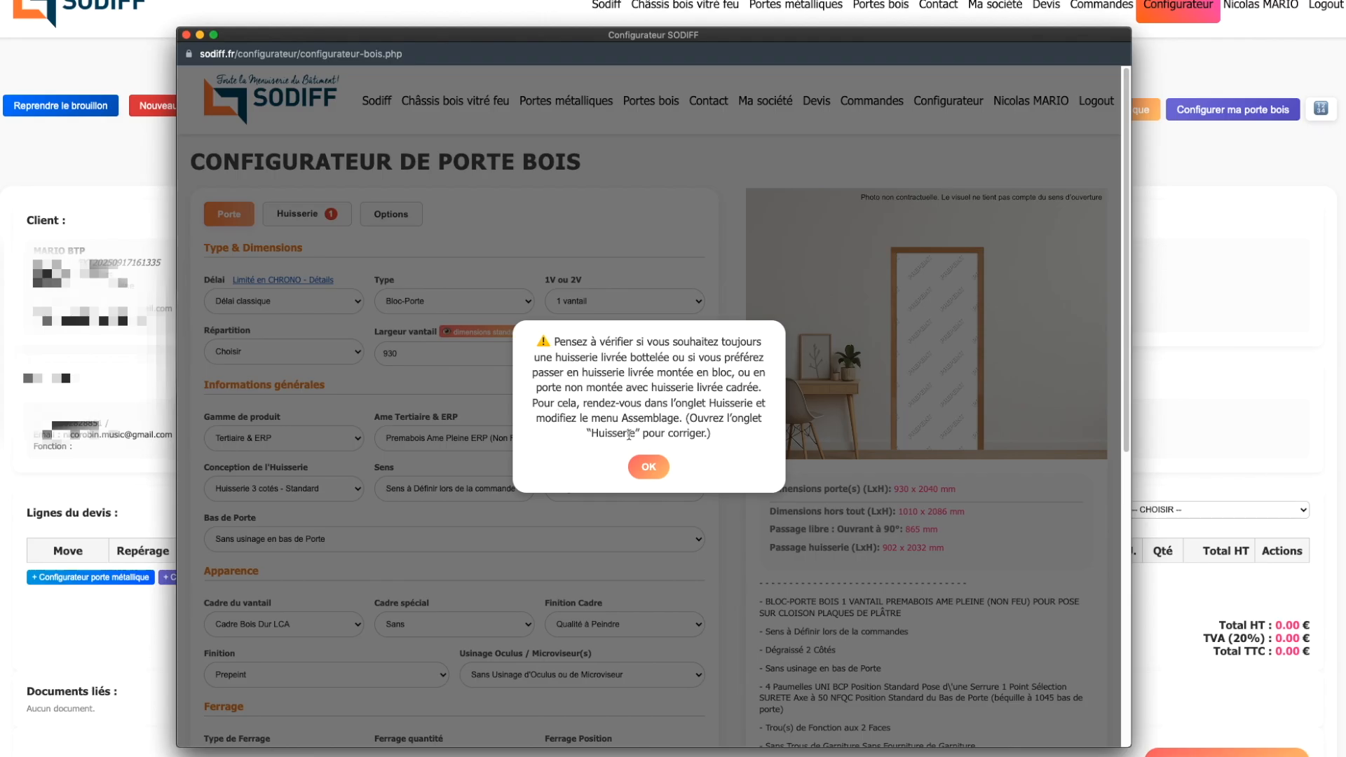
pyautogui.click(649, 466)
pyautogui.moveTo(553, 341); pyautogui.dragTo(720, 429)
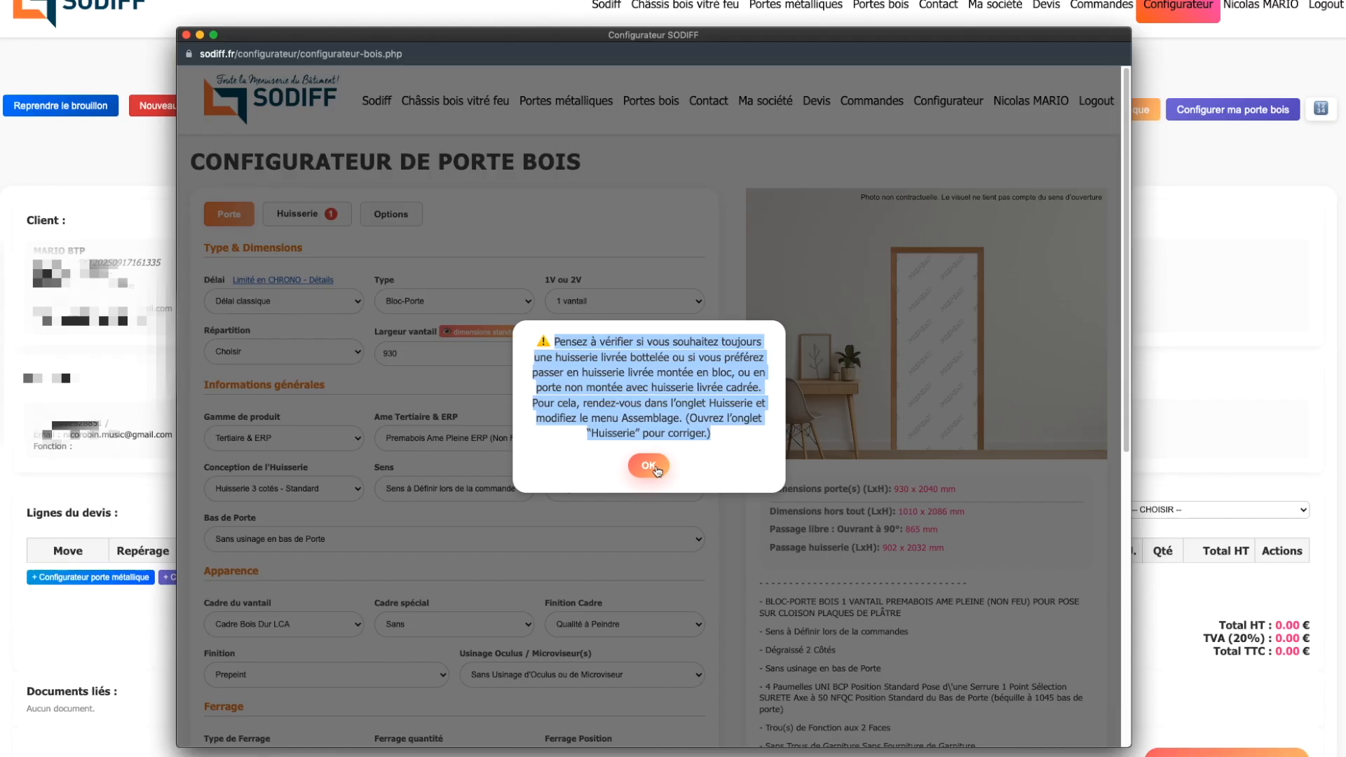
pyautogui.click(653, 469)
# Step: Set the frame's Assemblage to Livré monté en Bloc and return to the Porte settings
pyautogui.click(298, 222)
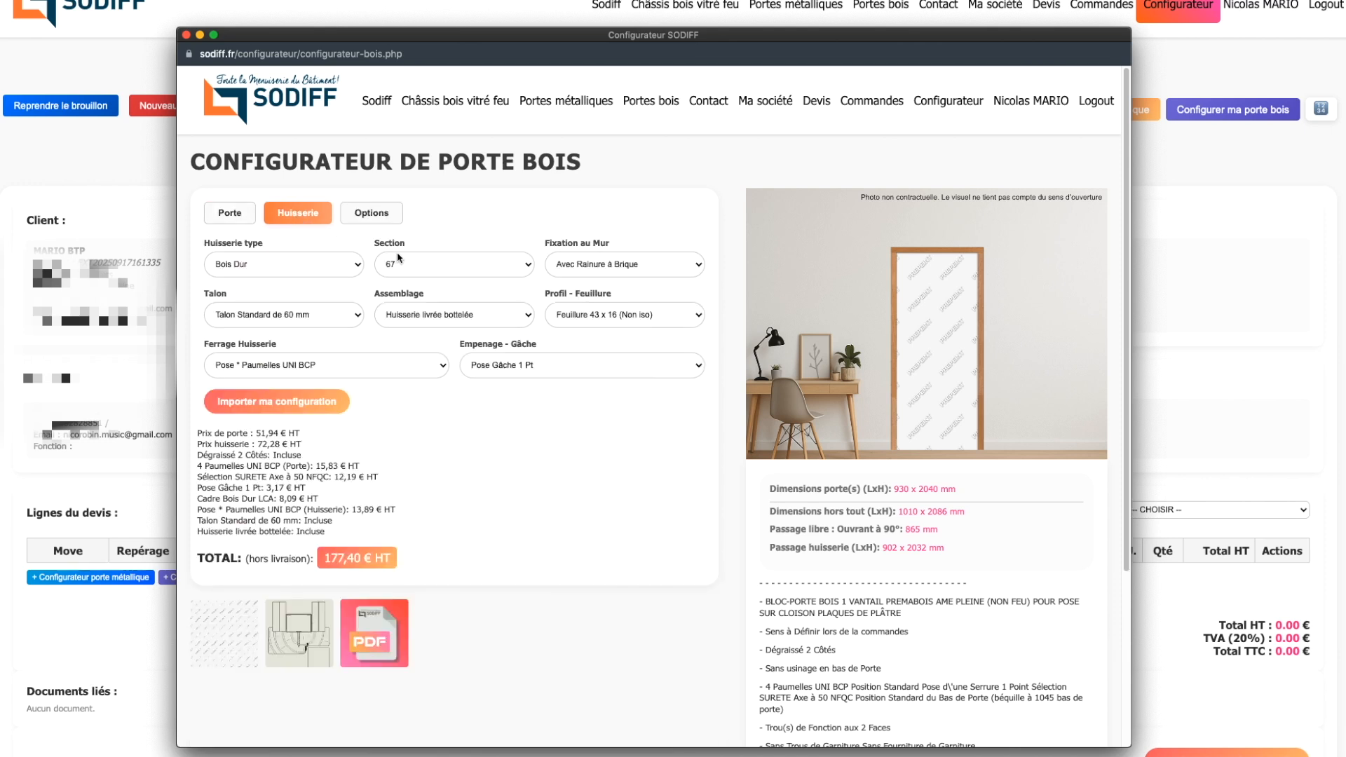
pyautogui.click(415, 320)
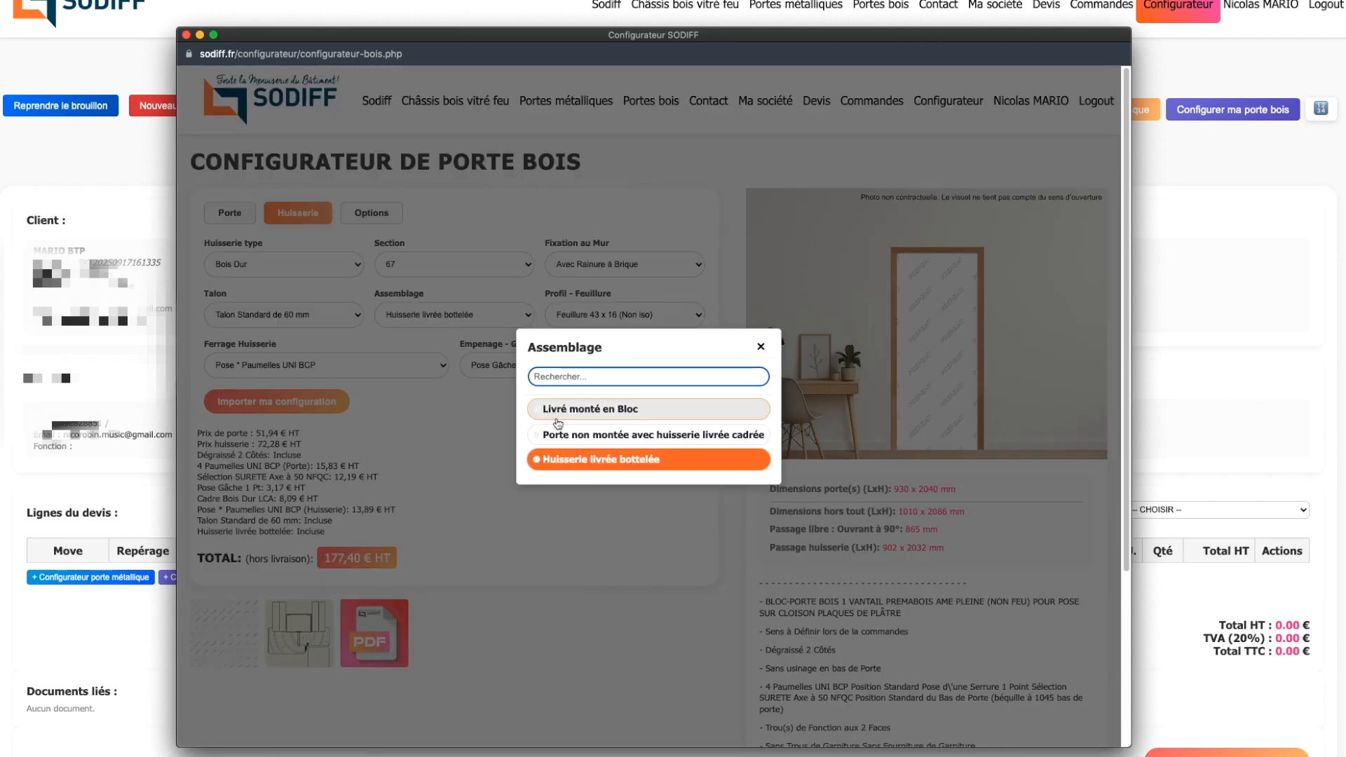
pyautogui.click(584, 413)
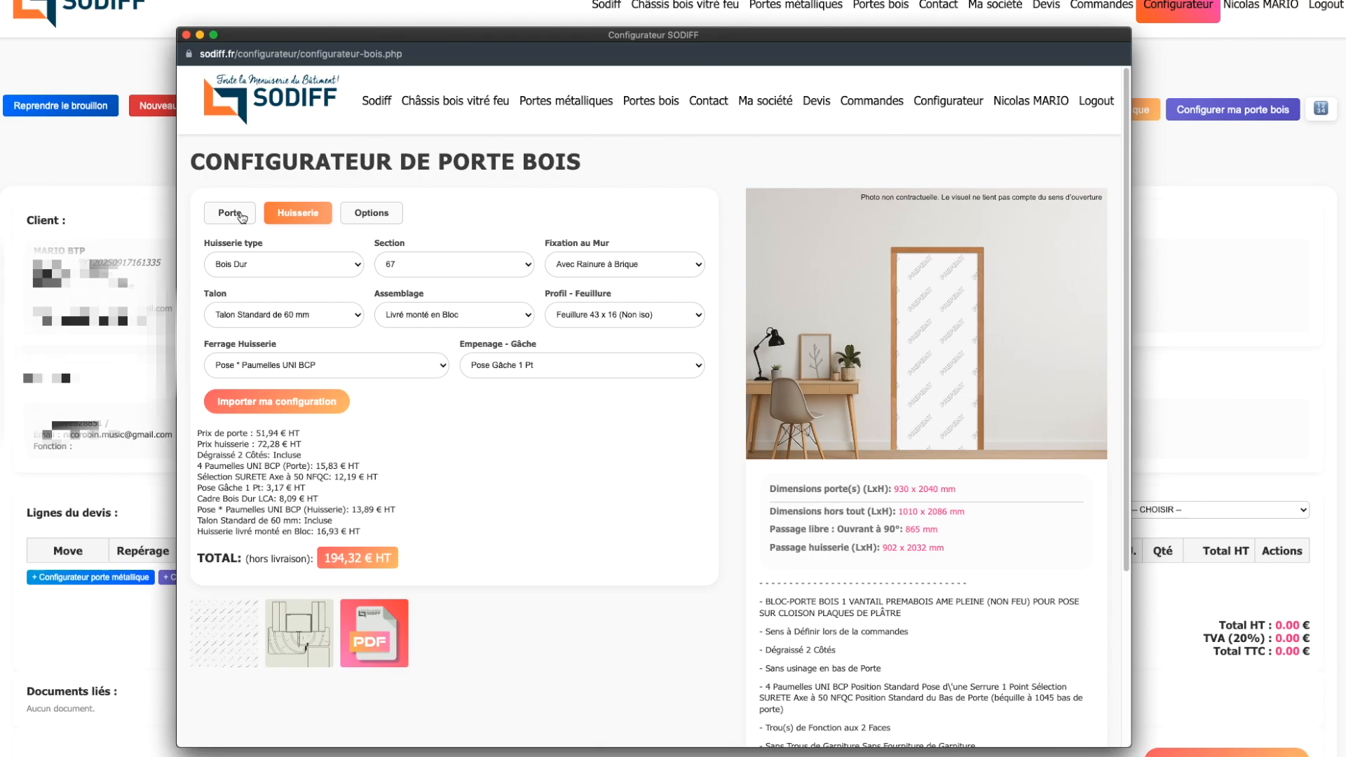
pyautogui.click(239, 214)
pyautogui.scroll(-1, 452, 390)
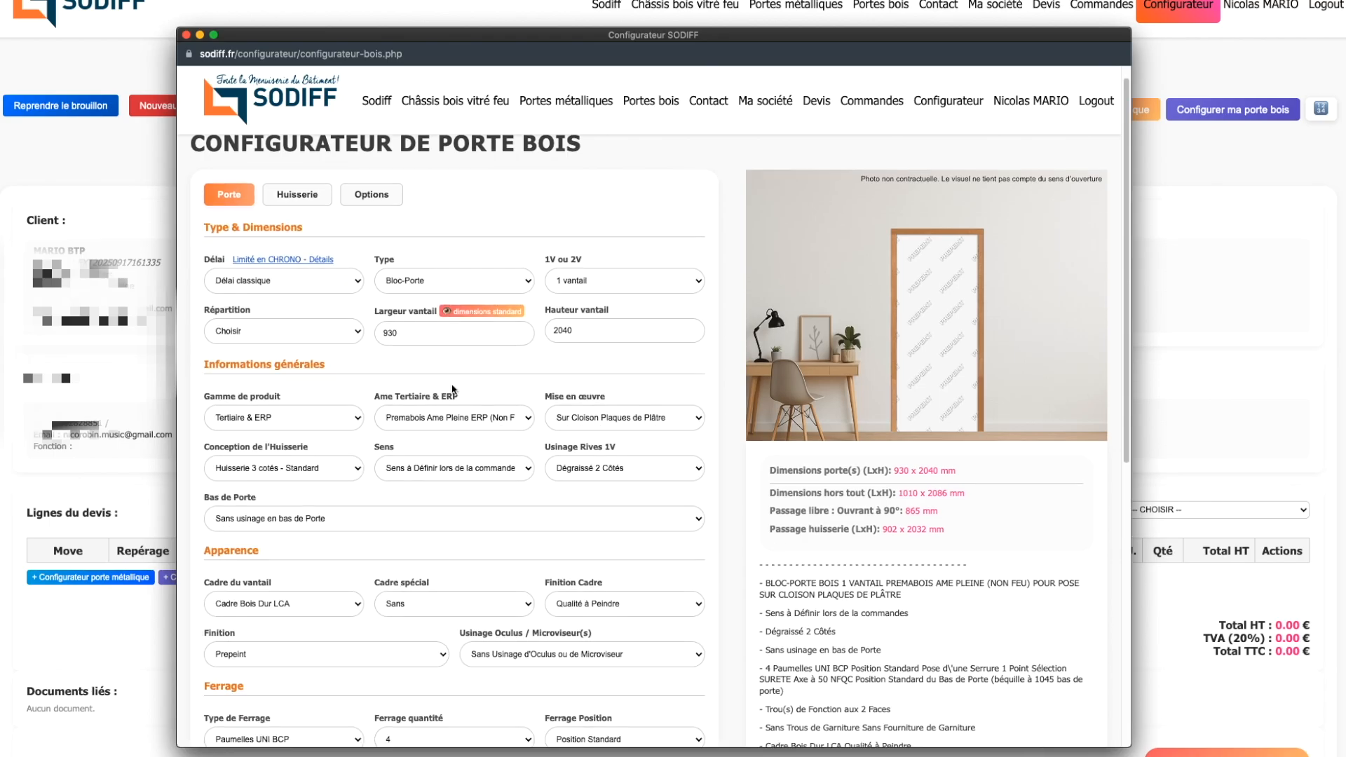
# Step: Set Ame Tertiaire & ERP first to Premabois Rives homogènes (Non Feu), and after that to Premabois Maternelle (Non Feu)
pyautogui.scroll(-3, 452, 390)
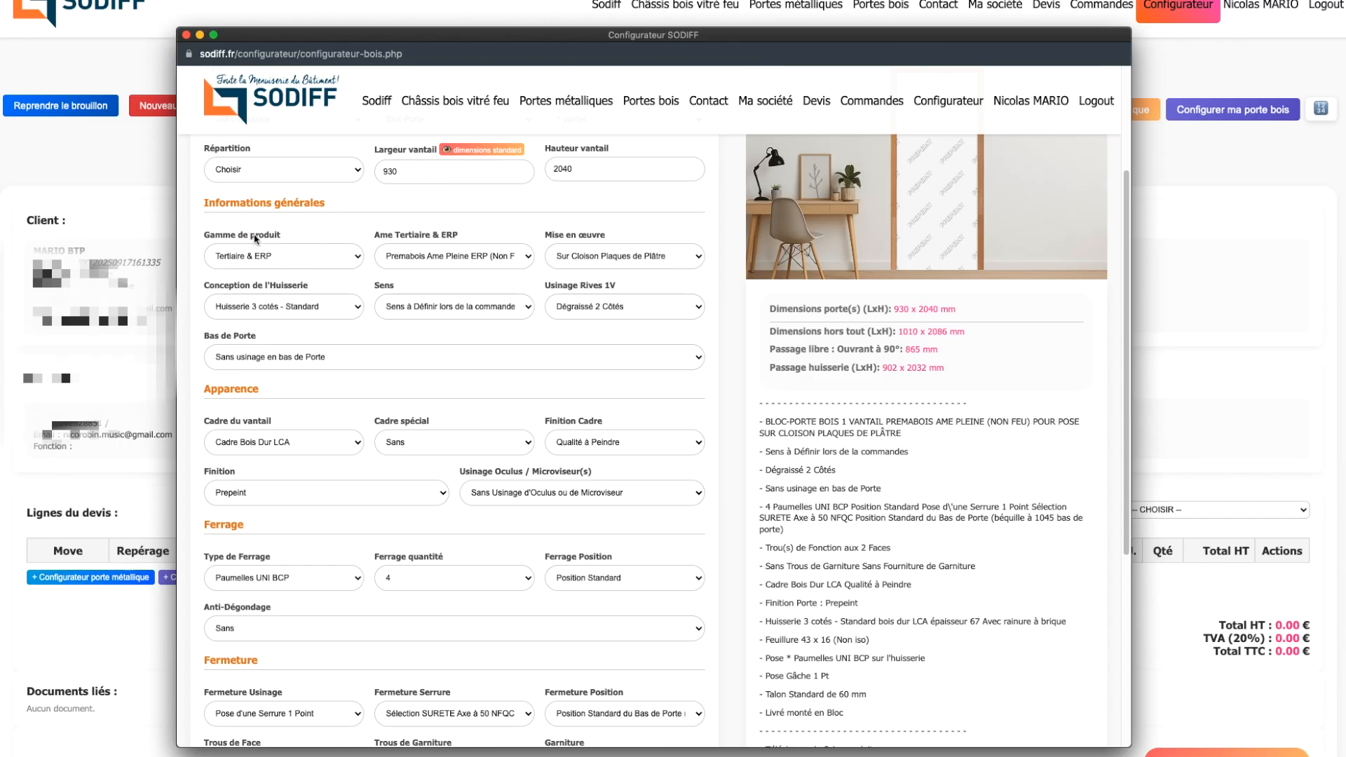
pyautogui.click(271, 261)
pyautogui.click(411, 253)
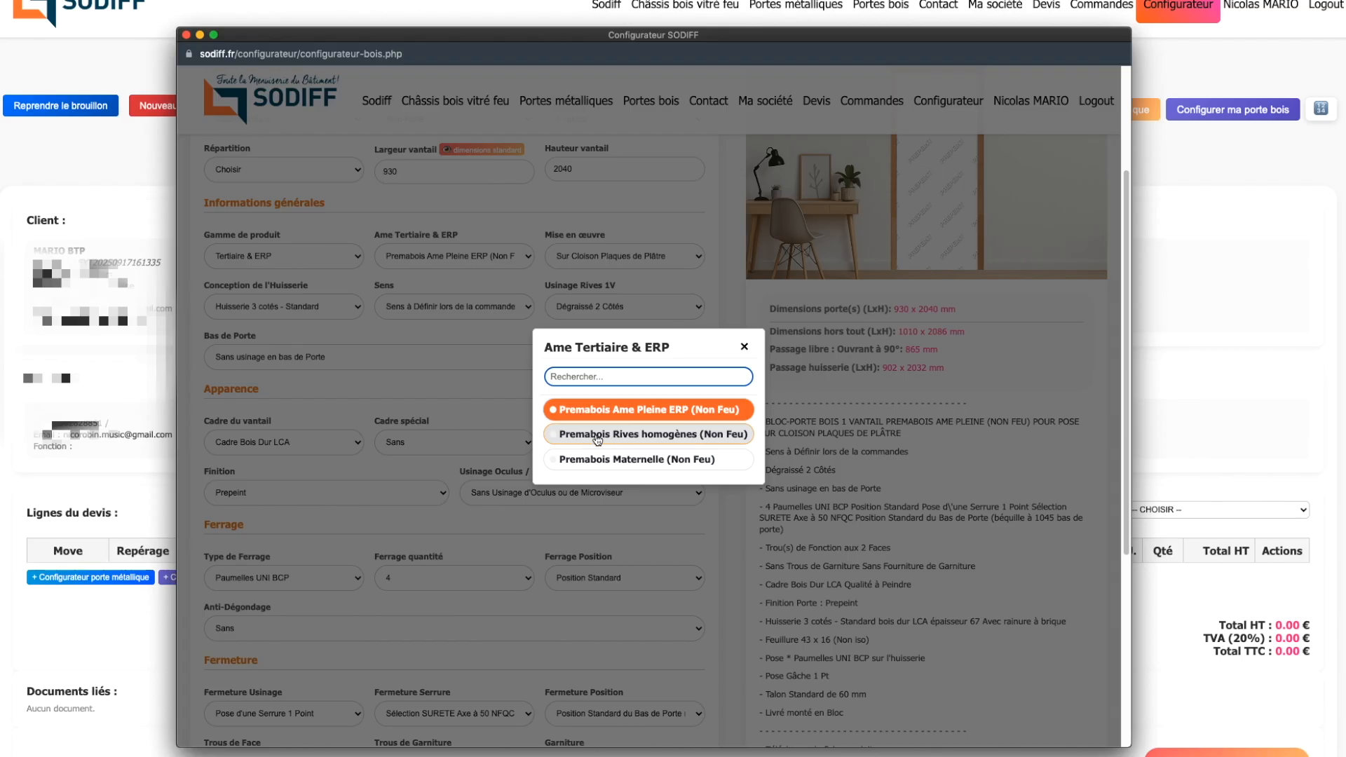
pyautogui.click(612, 435)
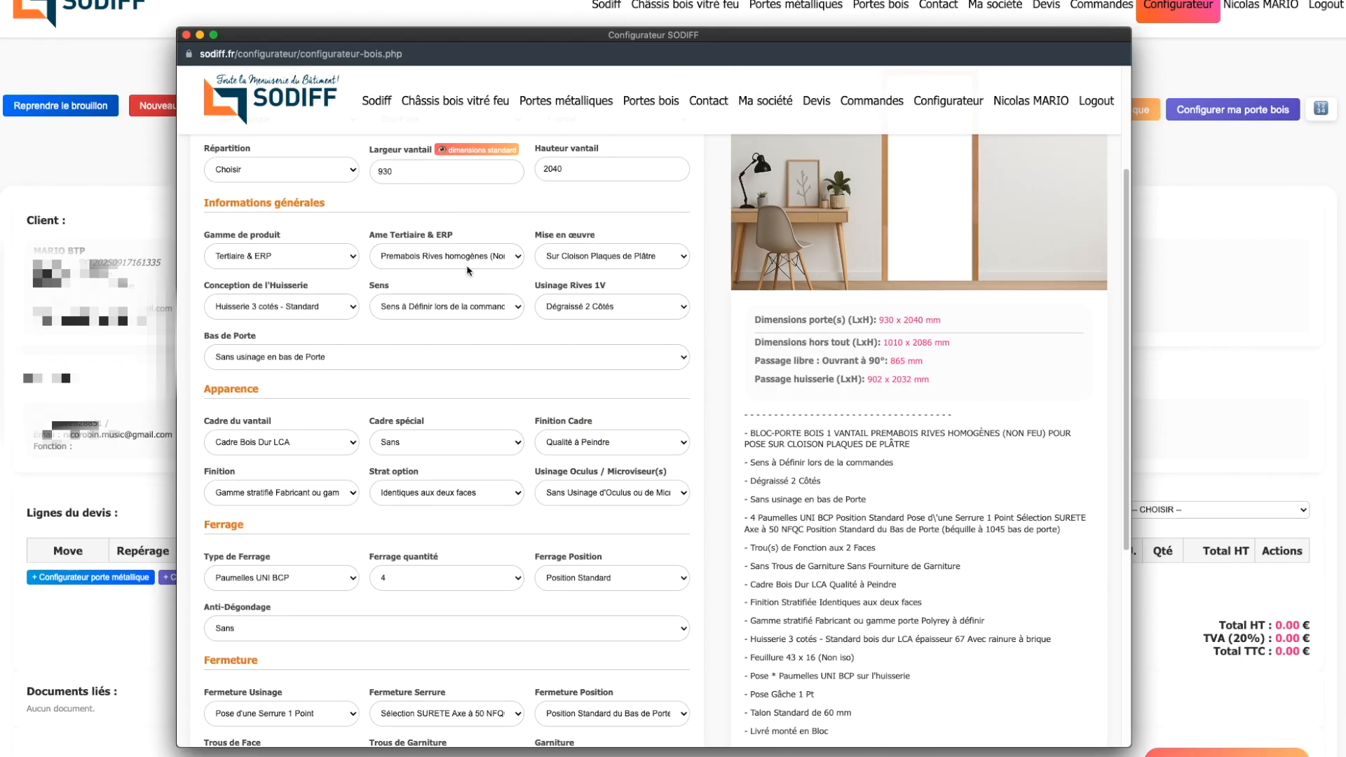
pyautogui.click(473, 259)
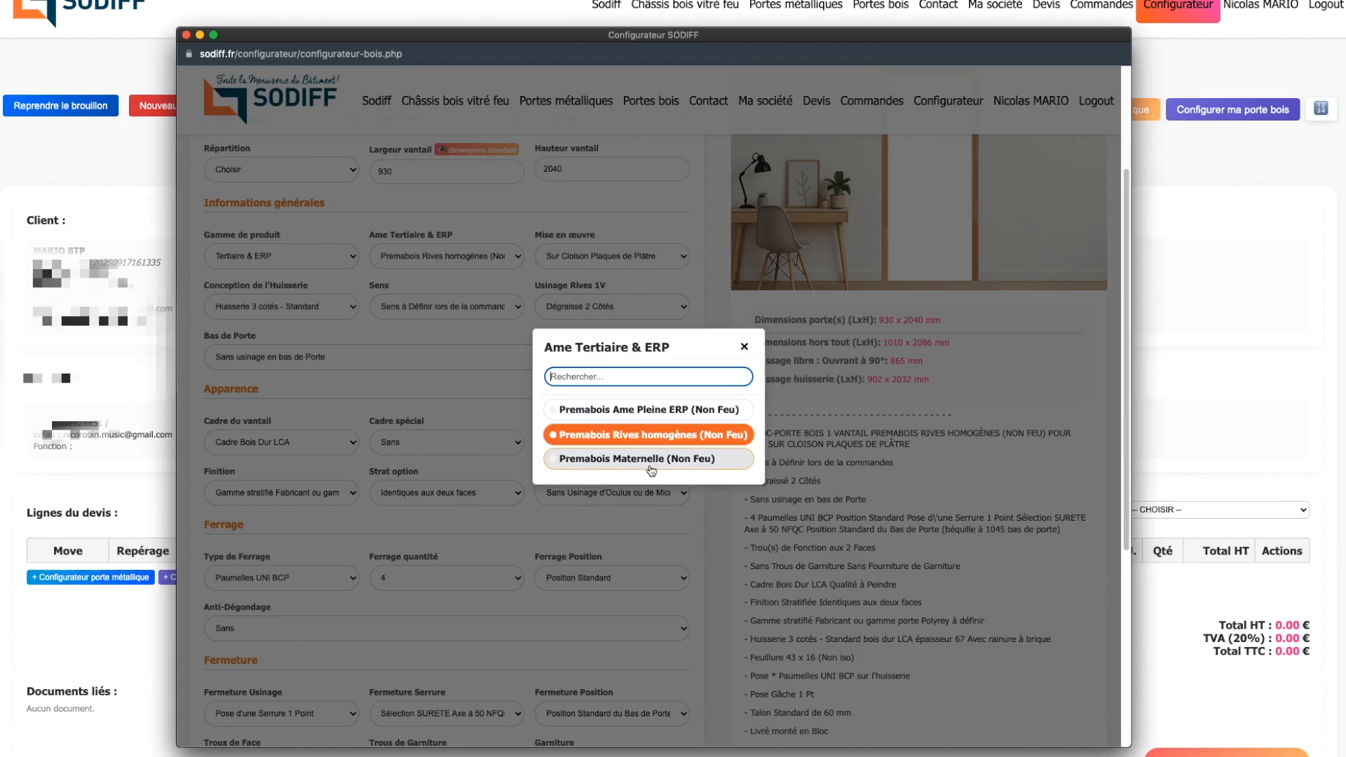
pyautogui.click(647, 460)
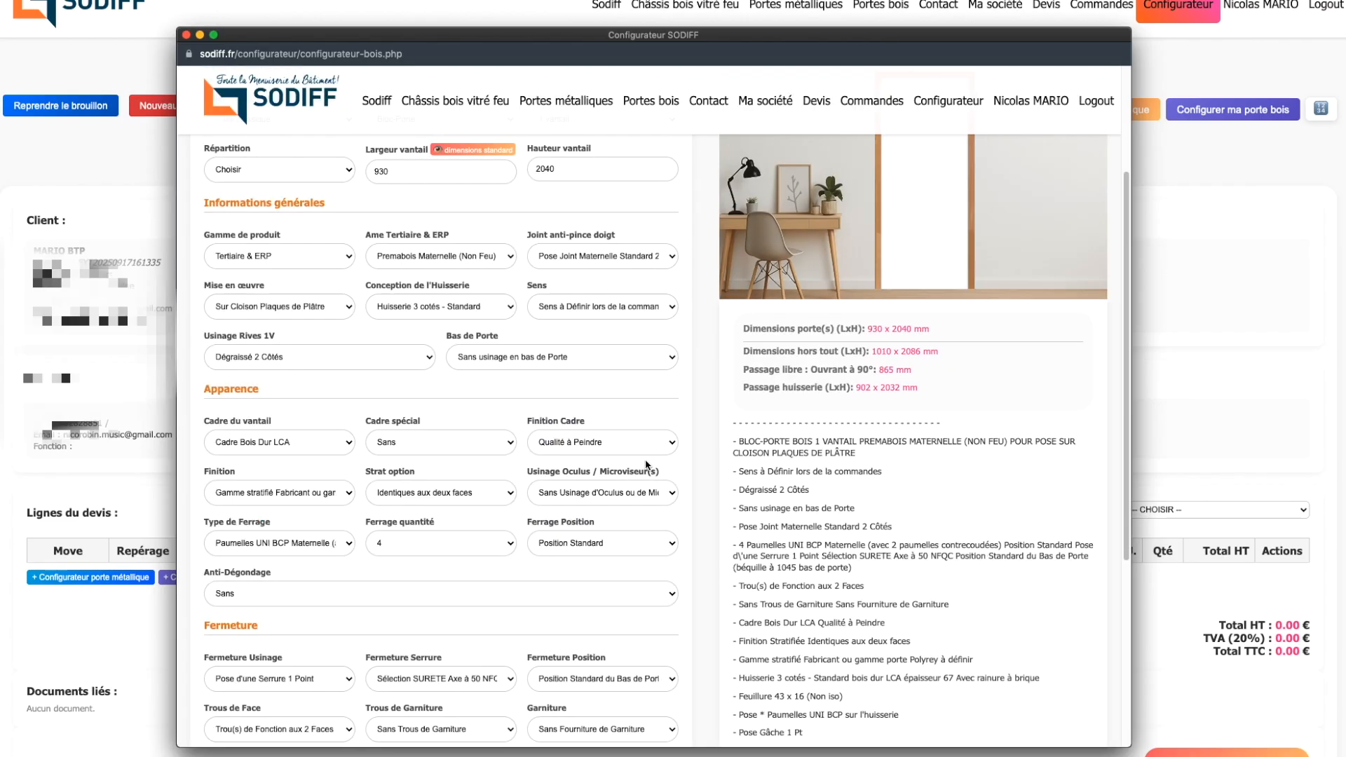
# Step: Change the Gamme de produit to Feu and set Ame Feu to Mag 30 PAU EI30 stratifié
pyautogui.click(282, 255)
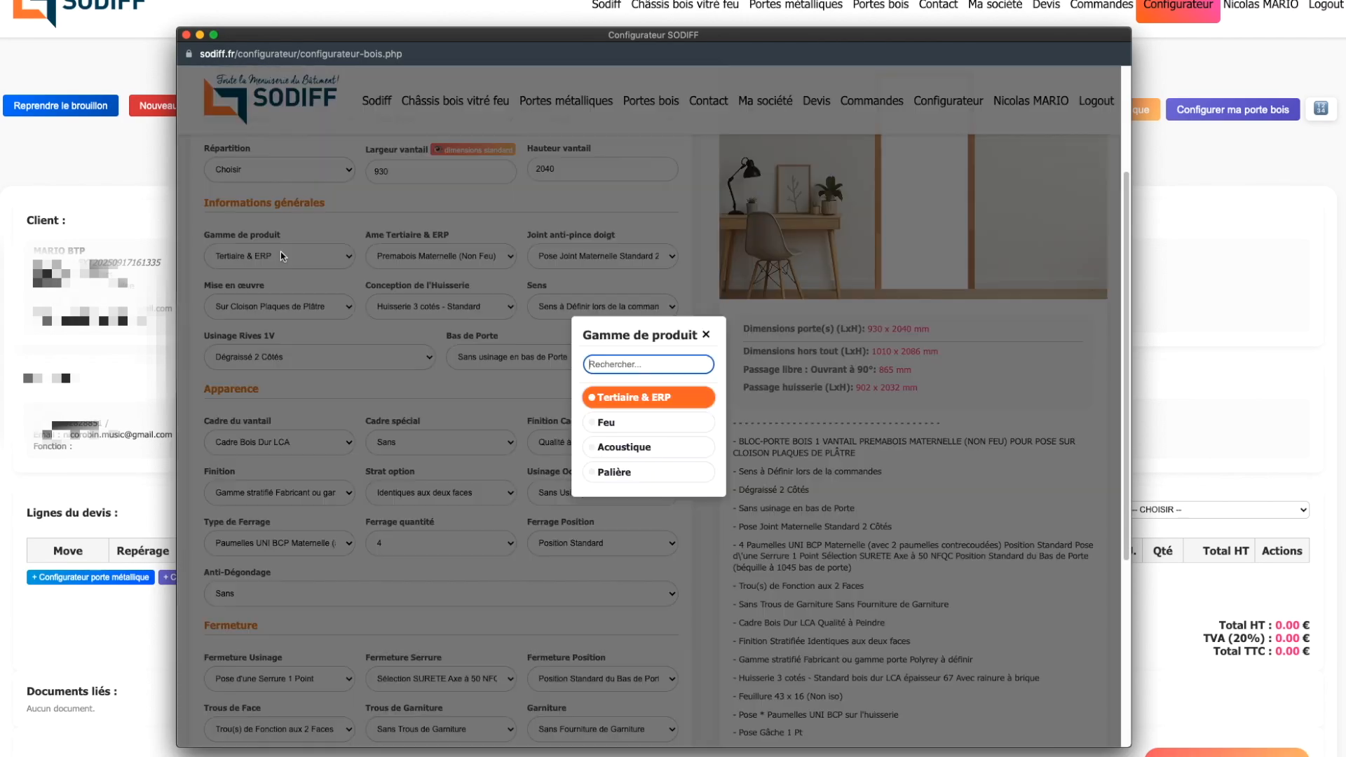
pyautogui.click(606, 424)
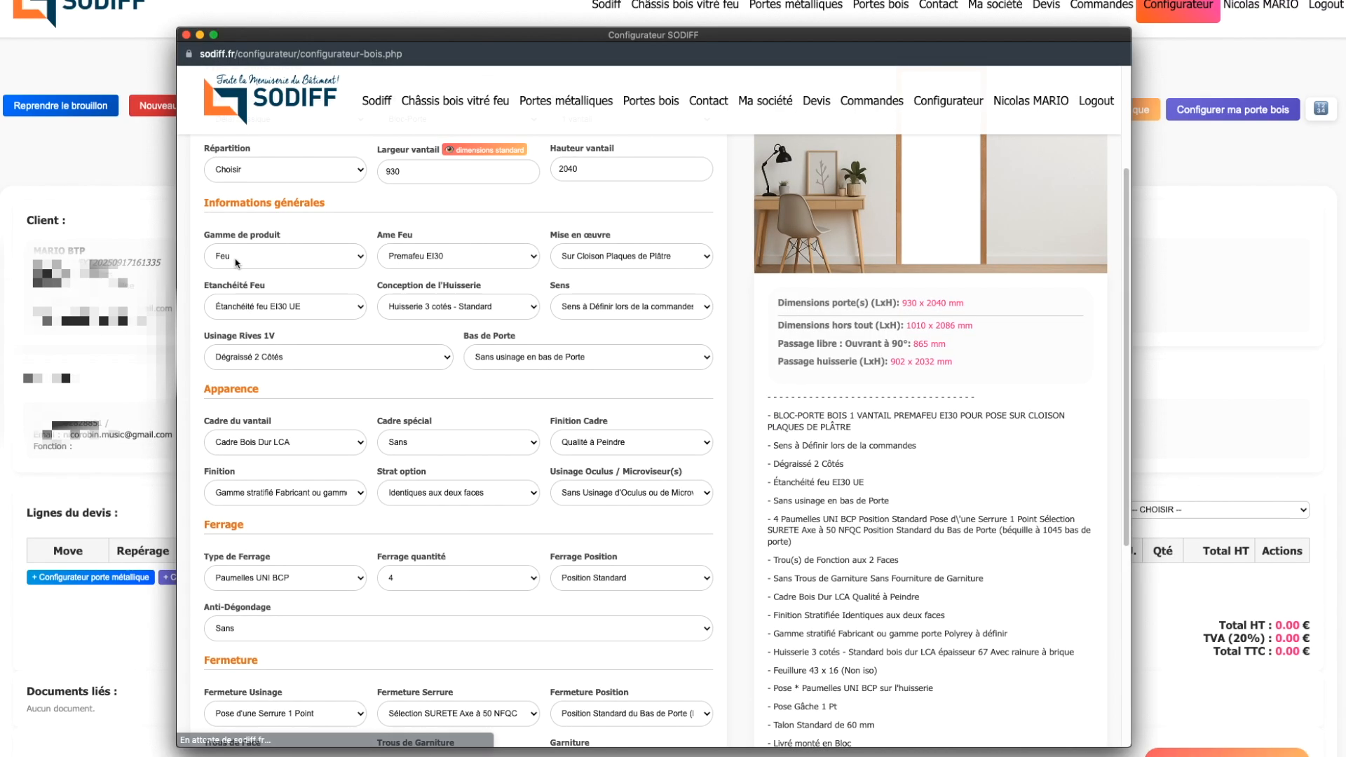
pyautogui.click(474, 261)
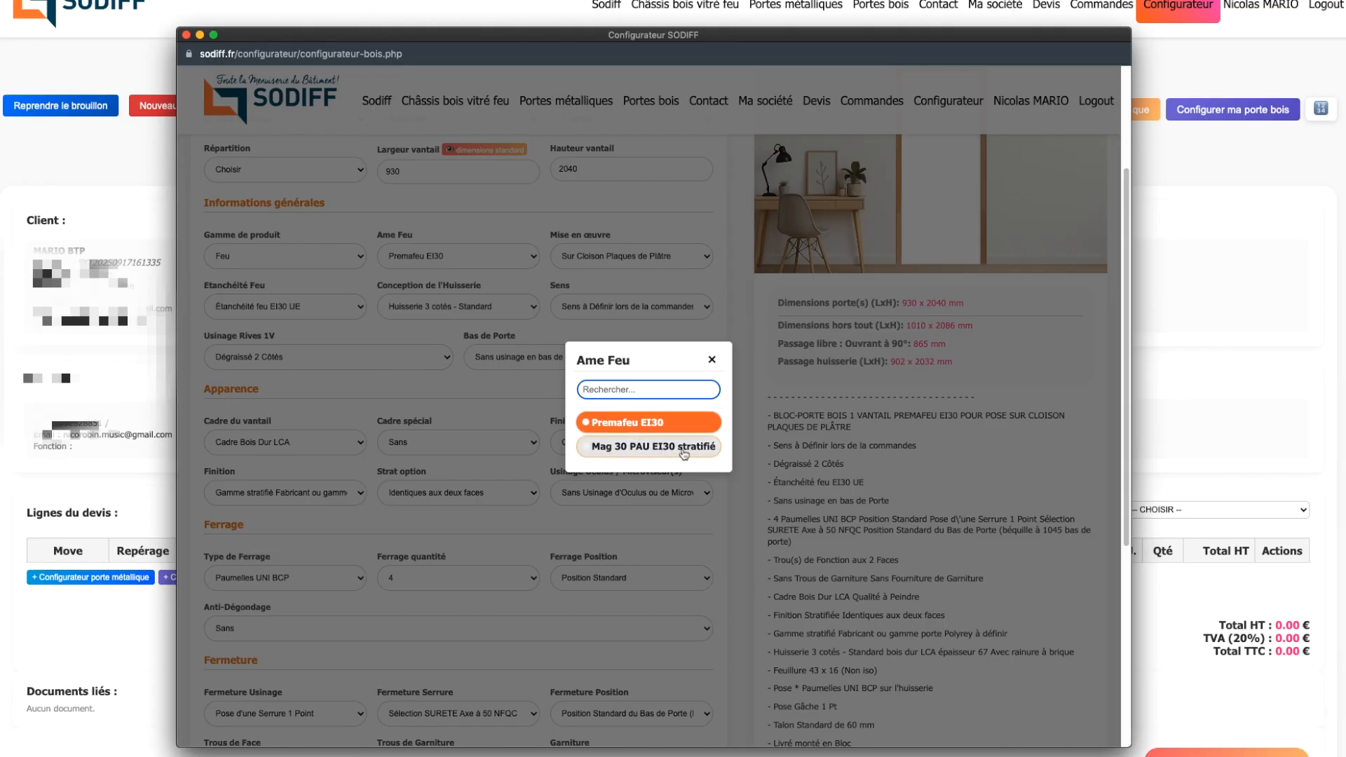
pyautogui.click(683, 452)
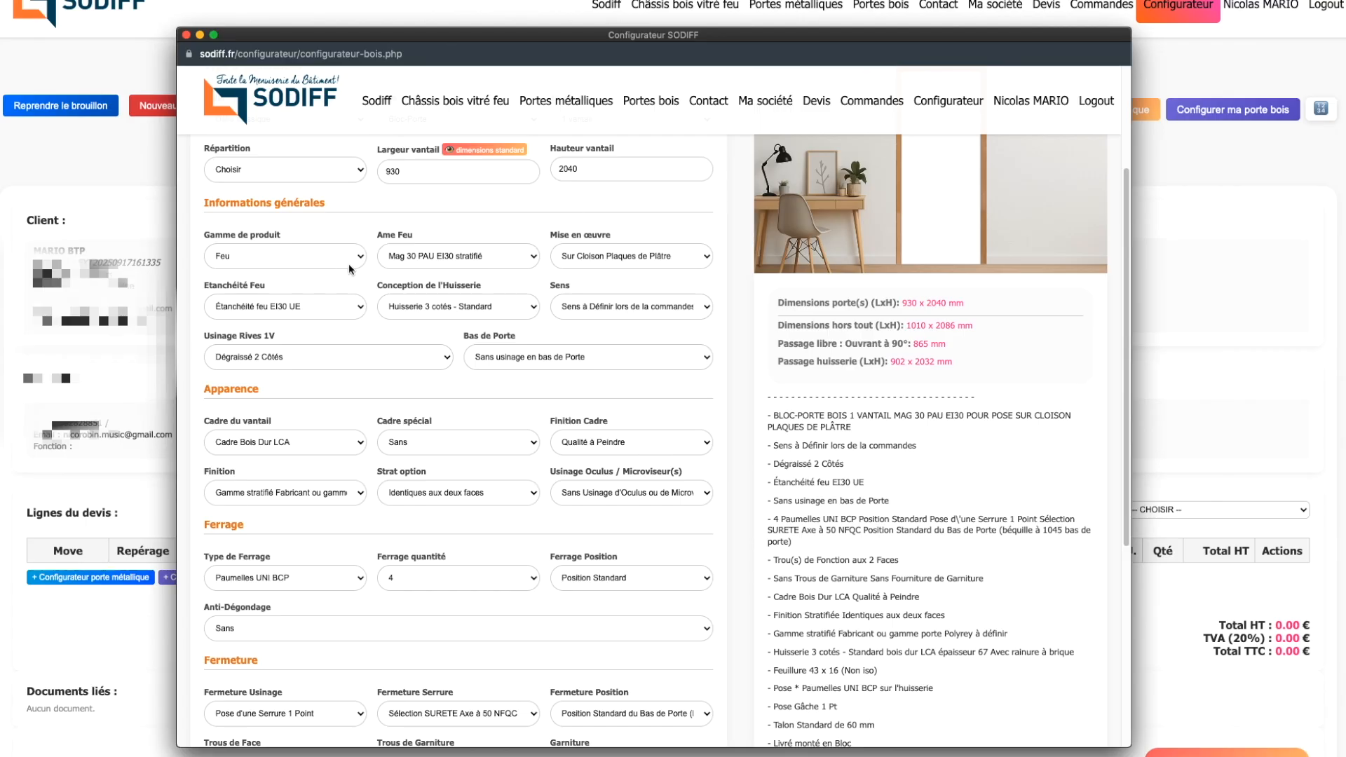
# Step: Change the Gamme de produit to Acoustique and select Premafone 30 as the Ame Acoustique
pyautogui.click(273, 255)
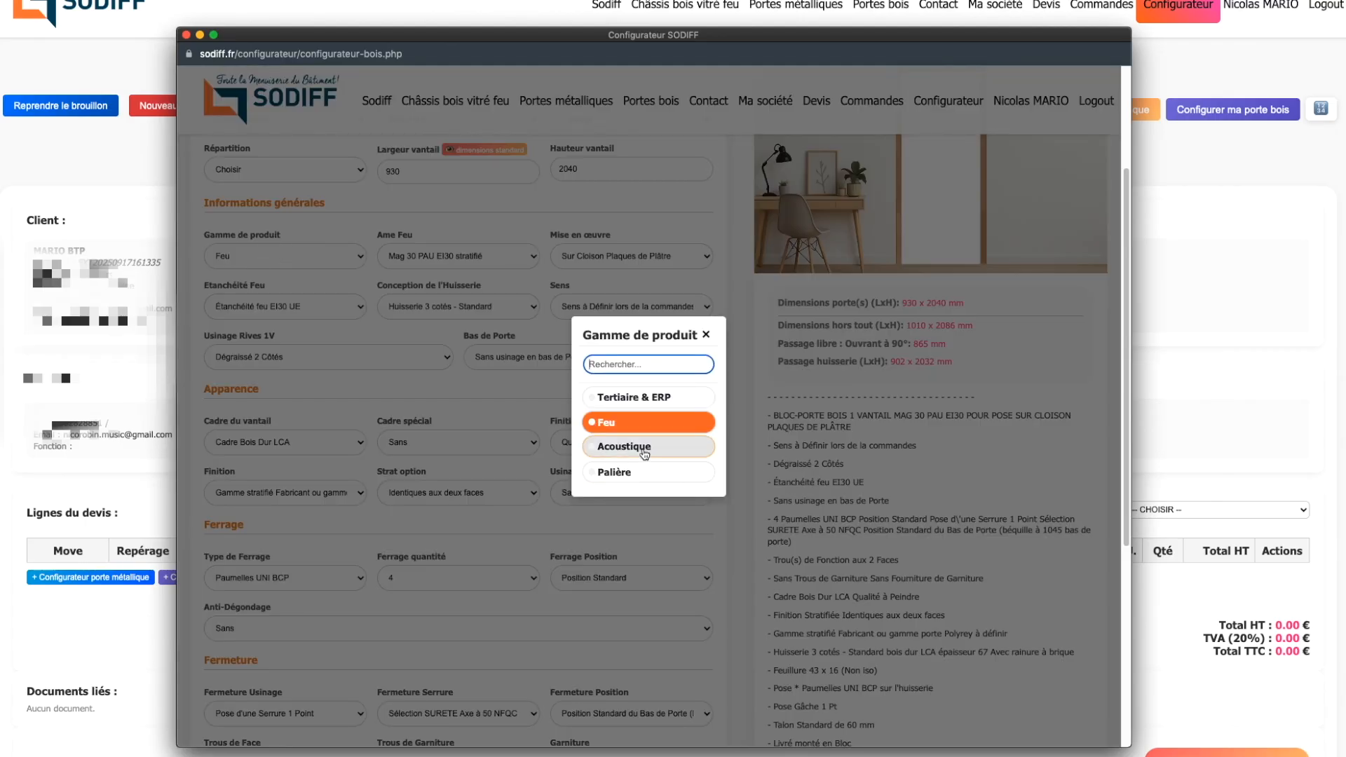
pyautogui.click(645, 452)
pyautogui.click(452, 255)
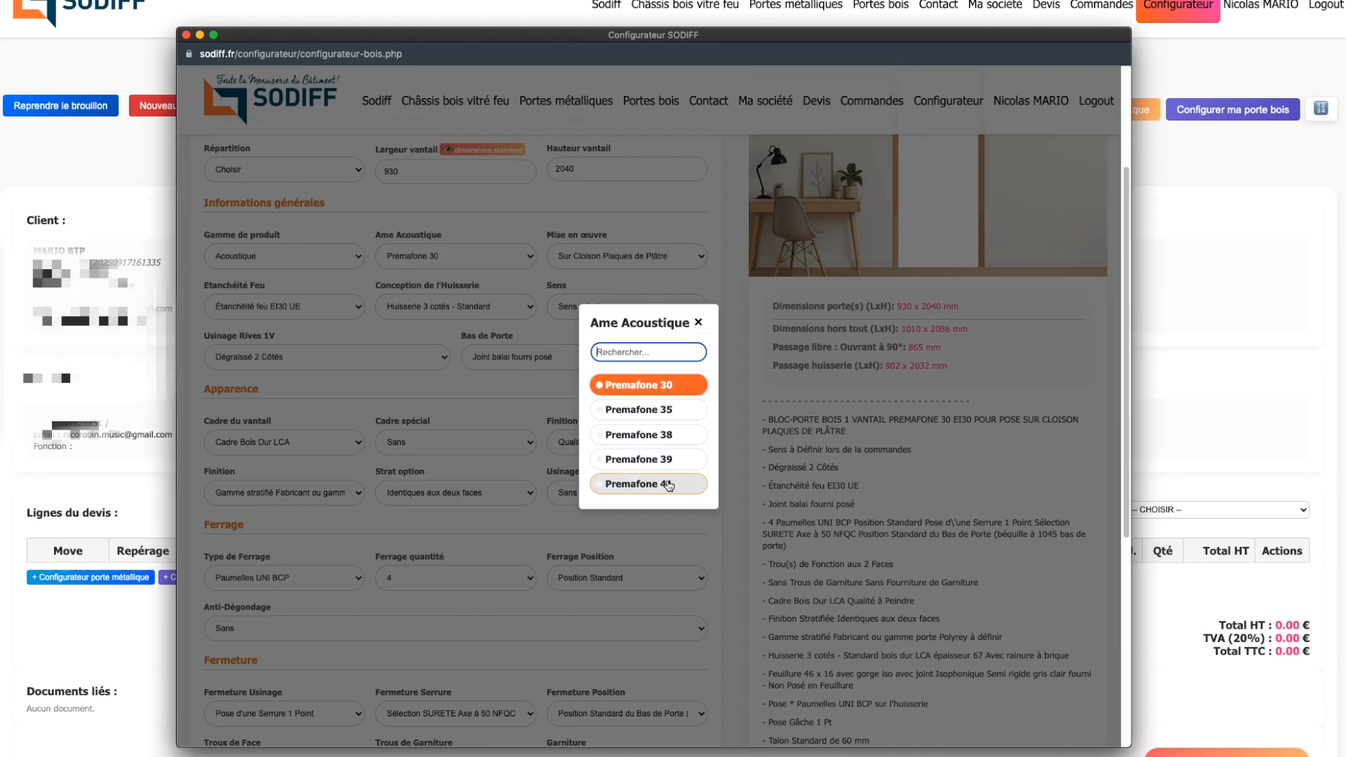
pyautogui.click(669, 389)
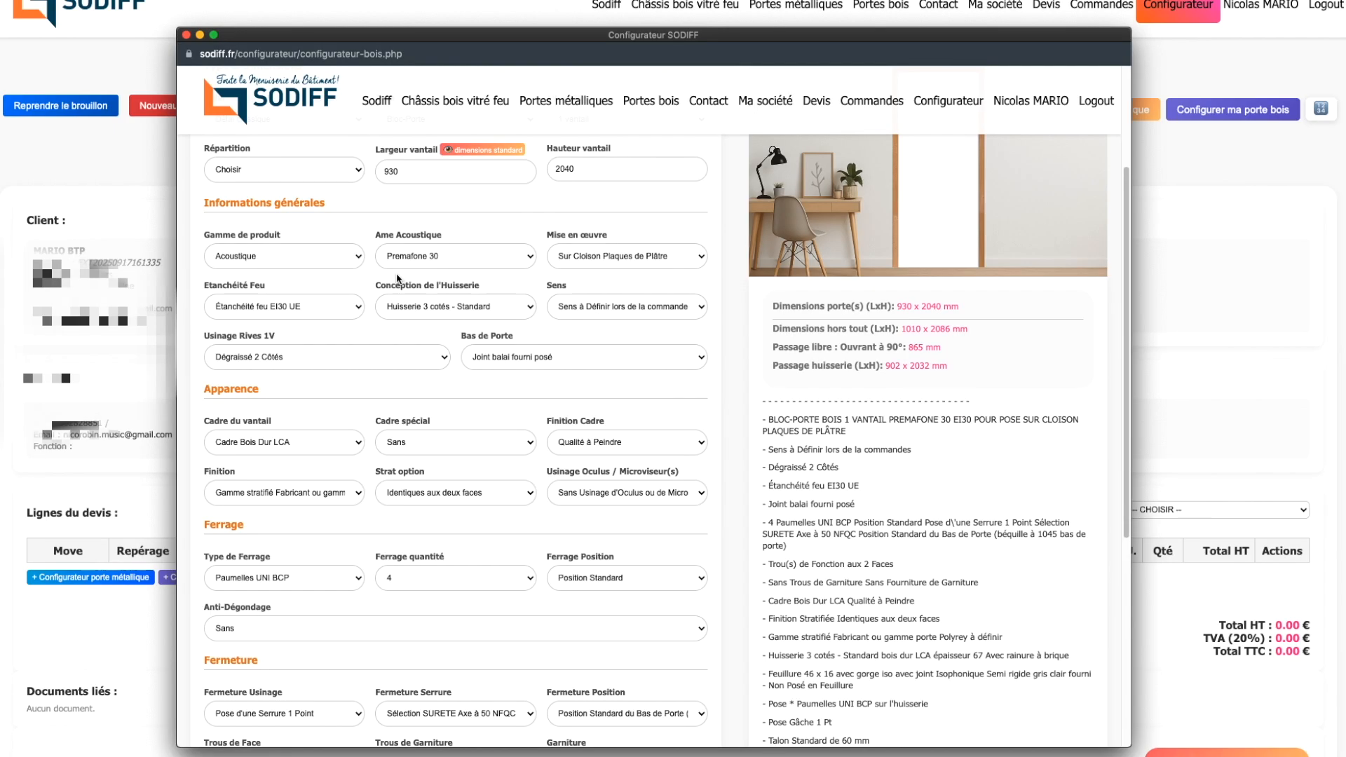
# Step: Try Mise en œuvre En Tunnel sur Cloison Rigide, check the door preview, and restore Sur Cloison Plaques de Plâtre
pyautogui.click(594, 263)
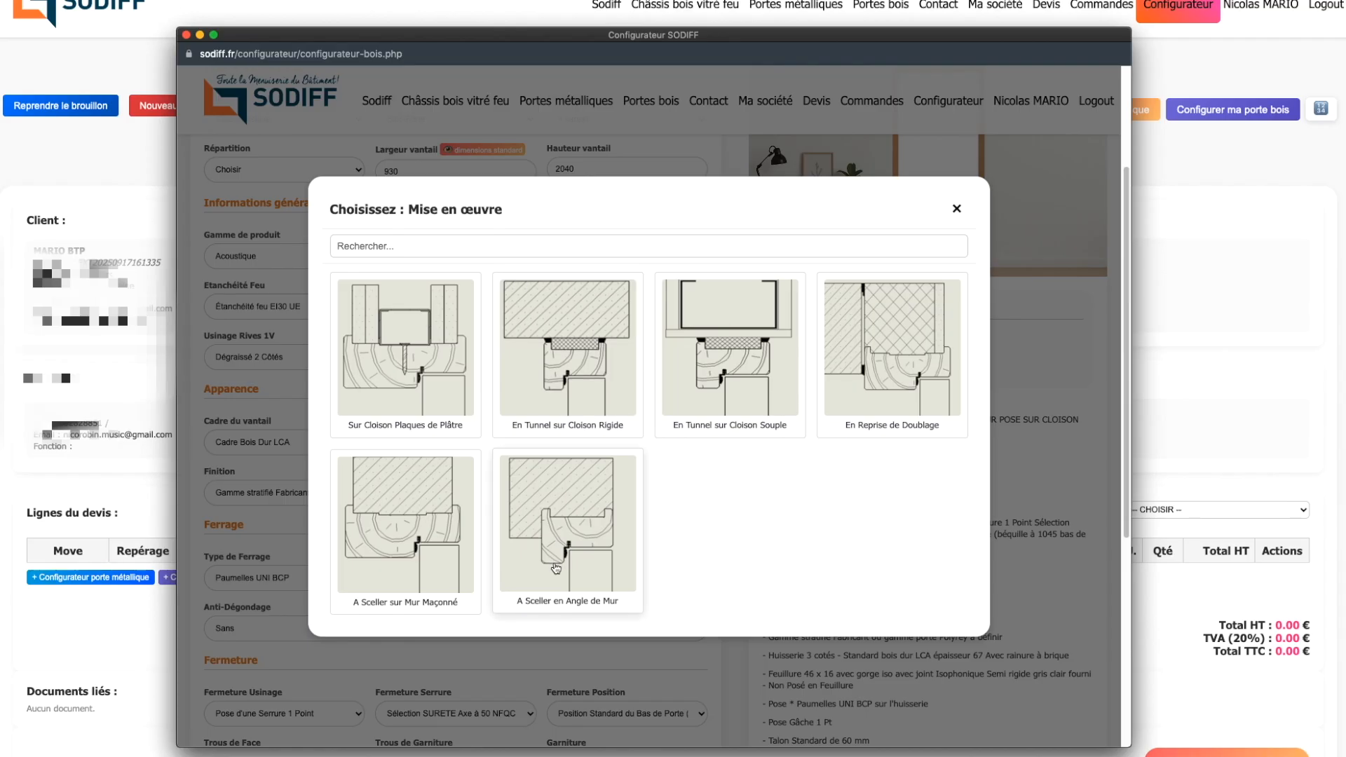
pyautogui.click(568, 386)
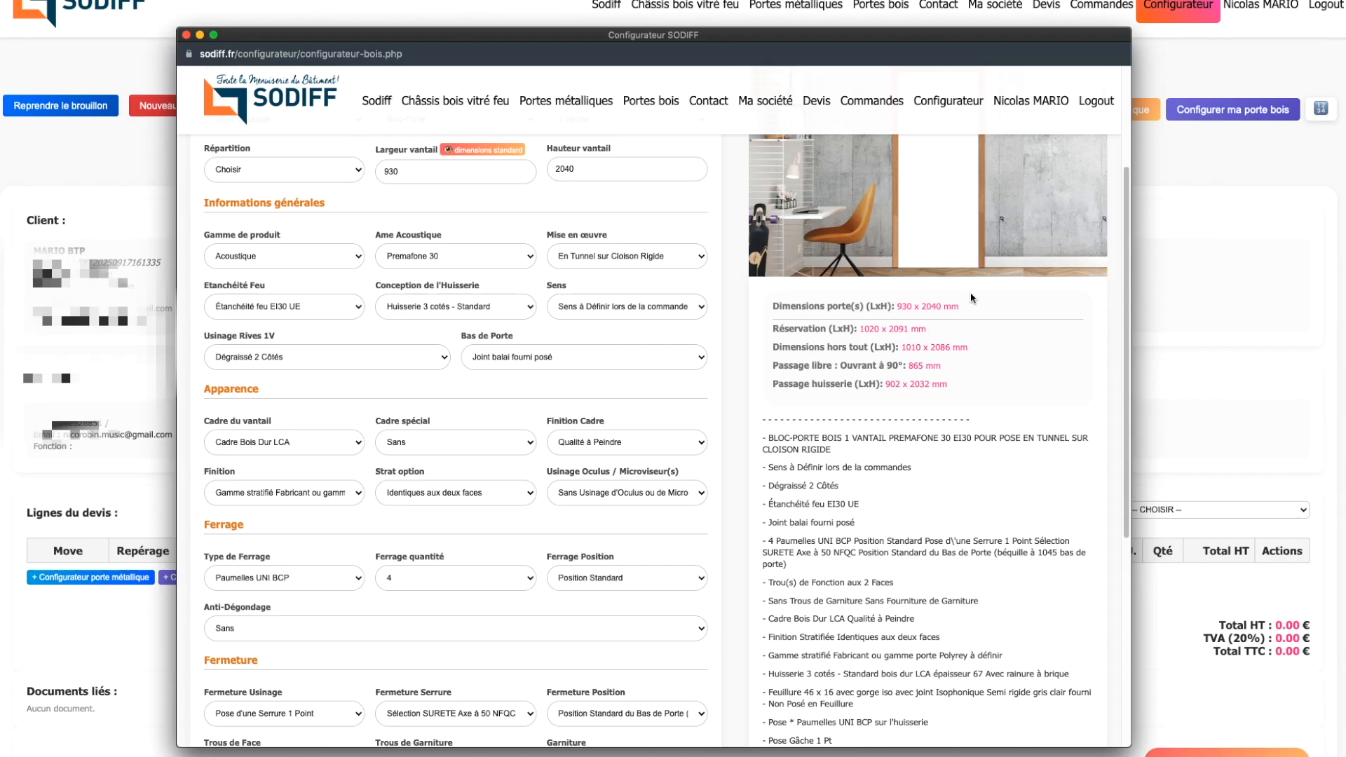
pyautogui.scroll(2, 946, 329)
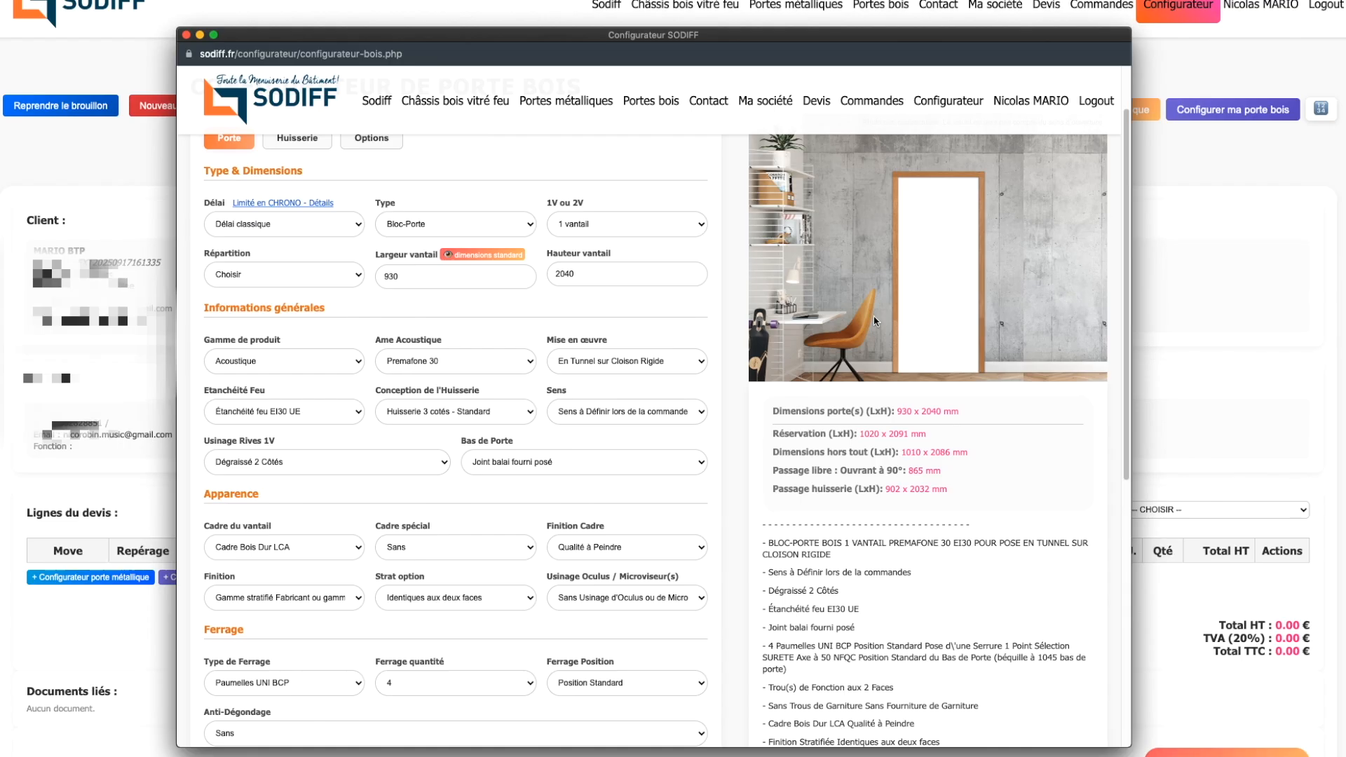
pyautogui.click(679, 362)
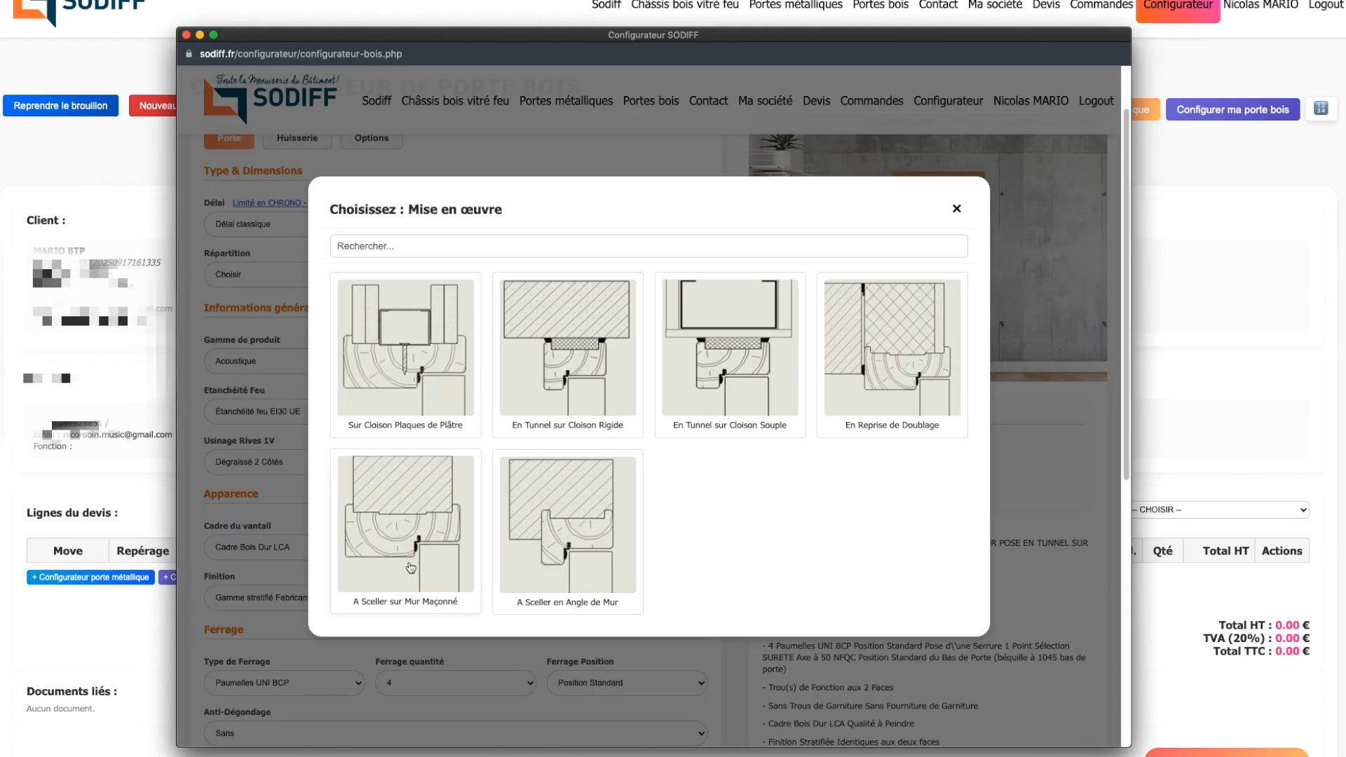
pyautogui.click(405, 394)
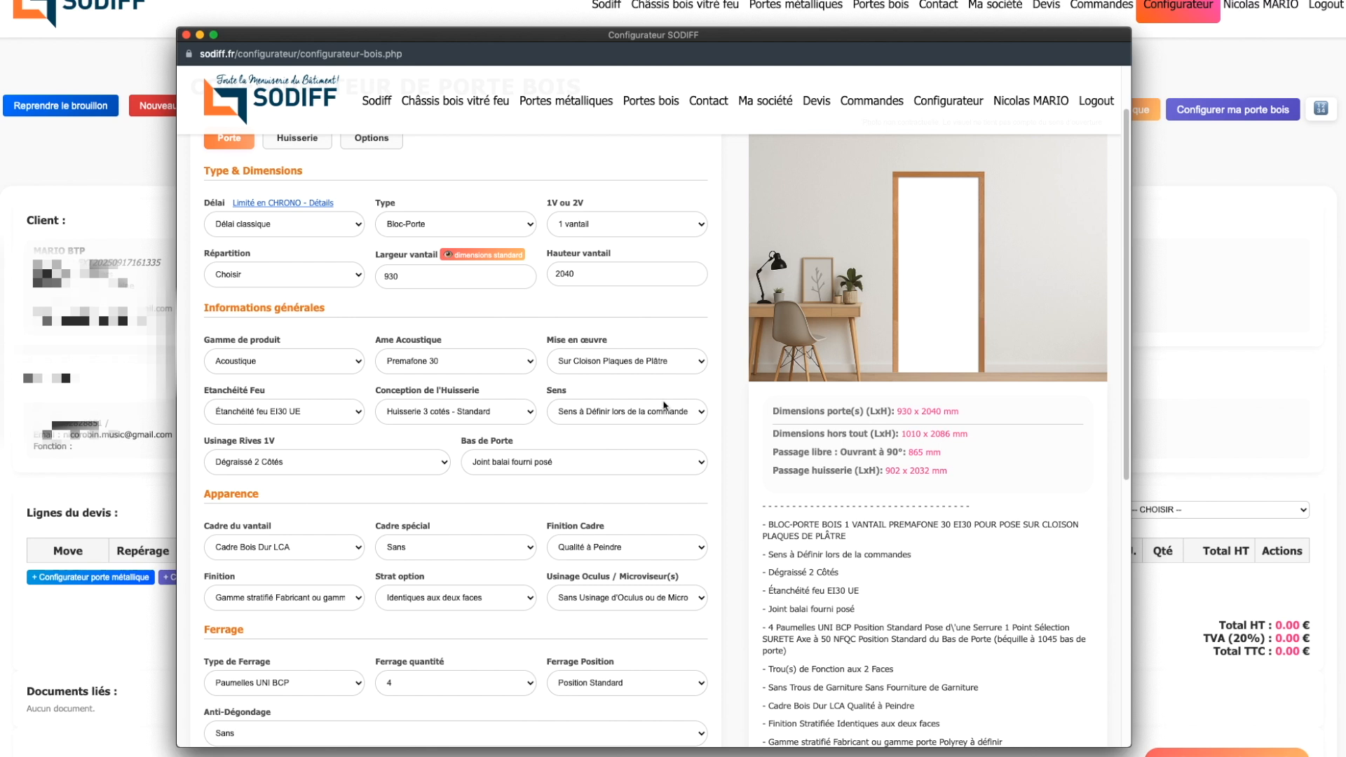
# Step: Review the available Etanchéité Feu options without changing the selection
pyautogui.scroll(-1, 665, 405)
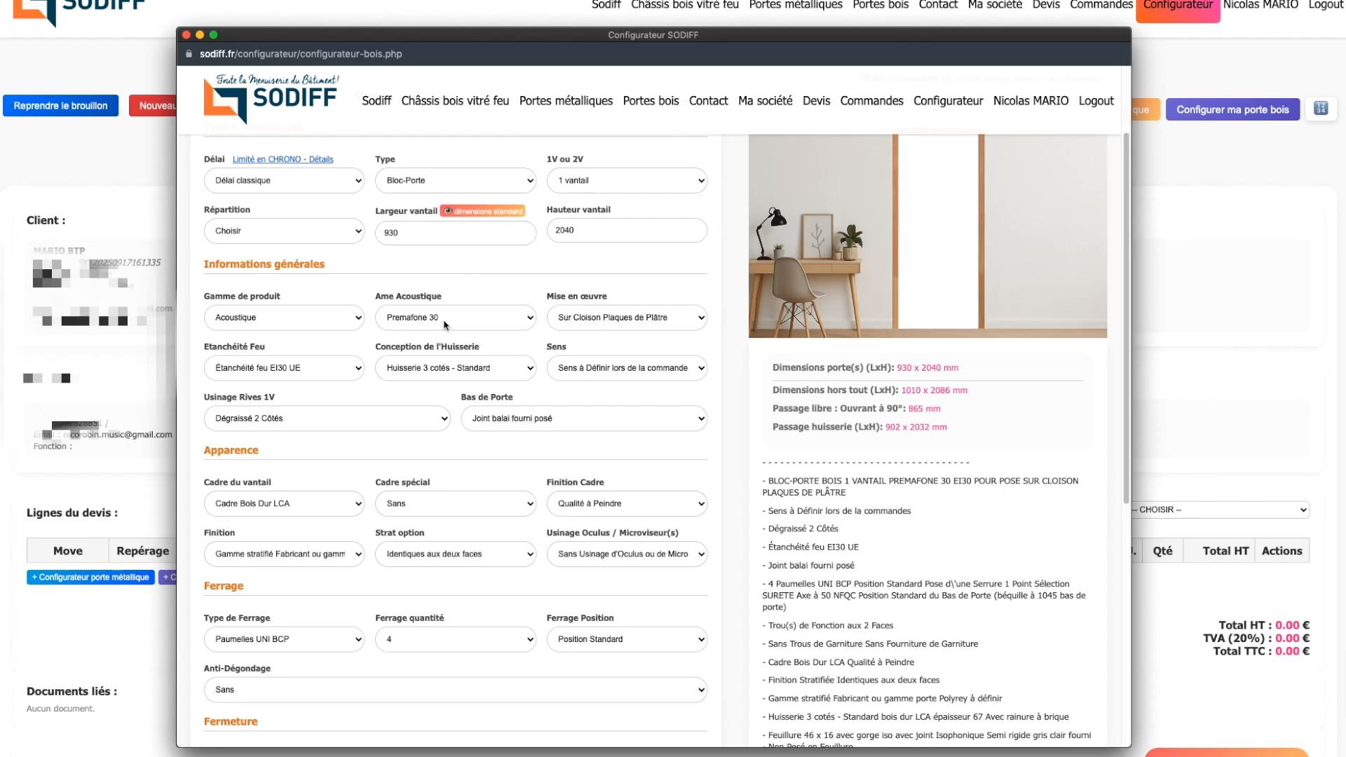
pyautogui.click(262, 369)
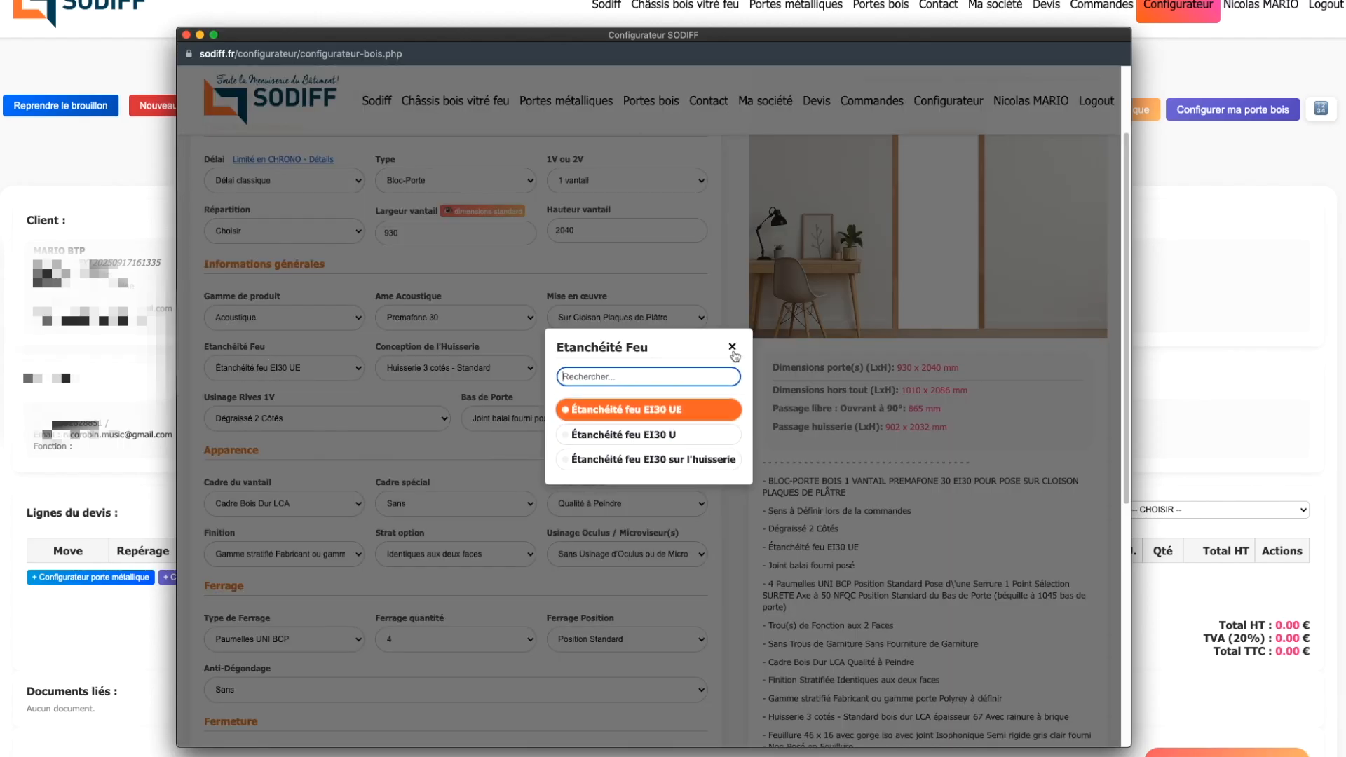
pyautogui.click(732, 348)
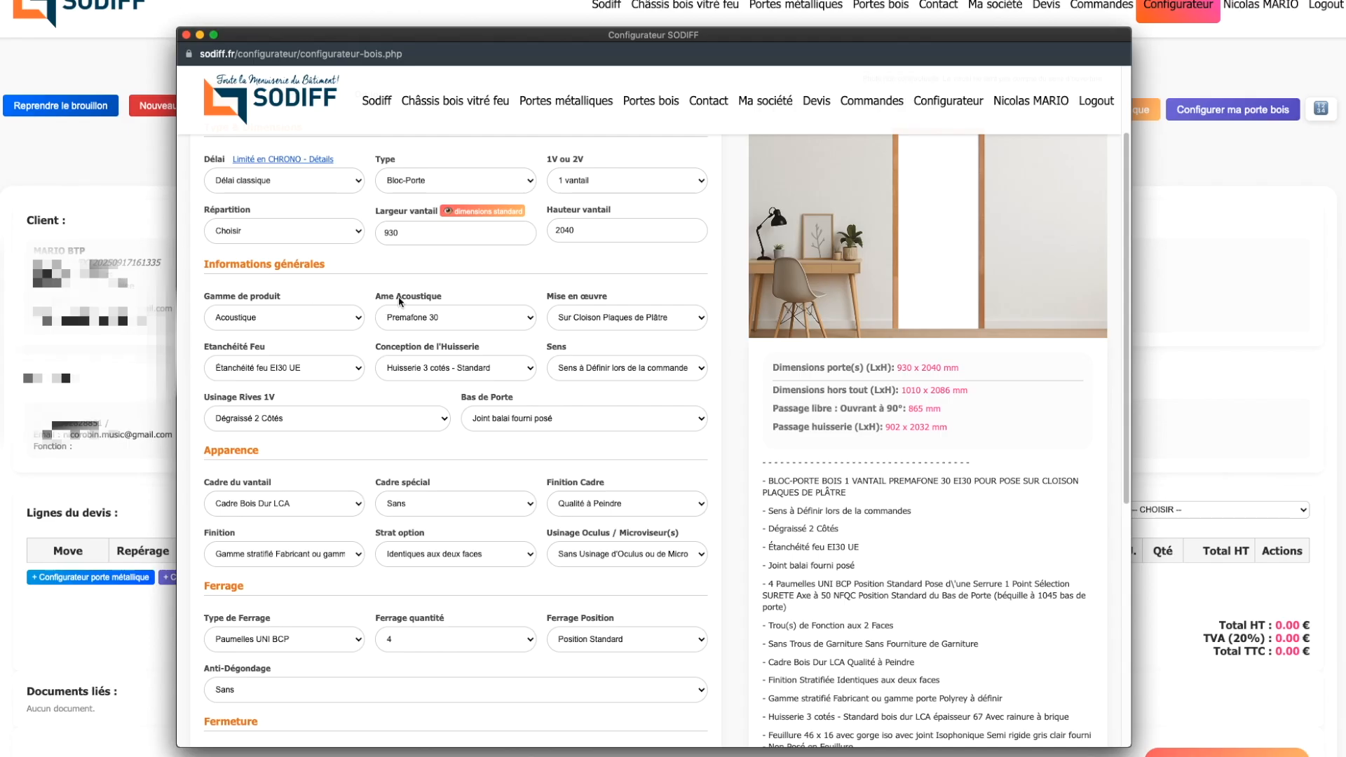
# Step: Set the Gamme de produit back to Tertiaire & ERP with Premabois Rives homogènes (Non Feu) as its core
pyautogui.click(356, 313)
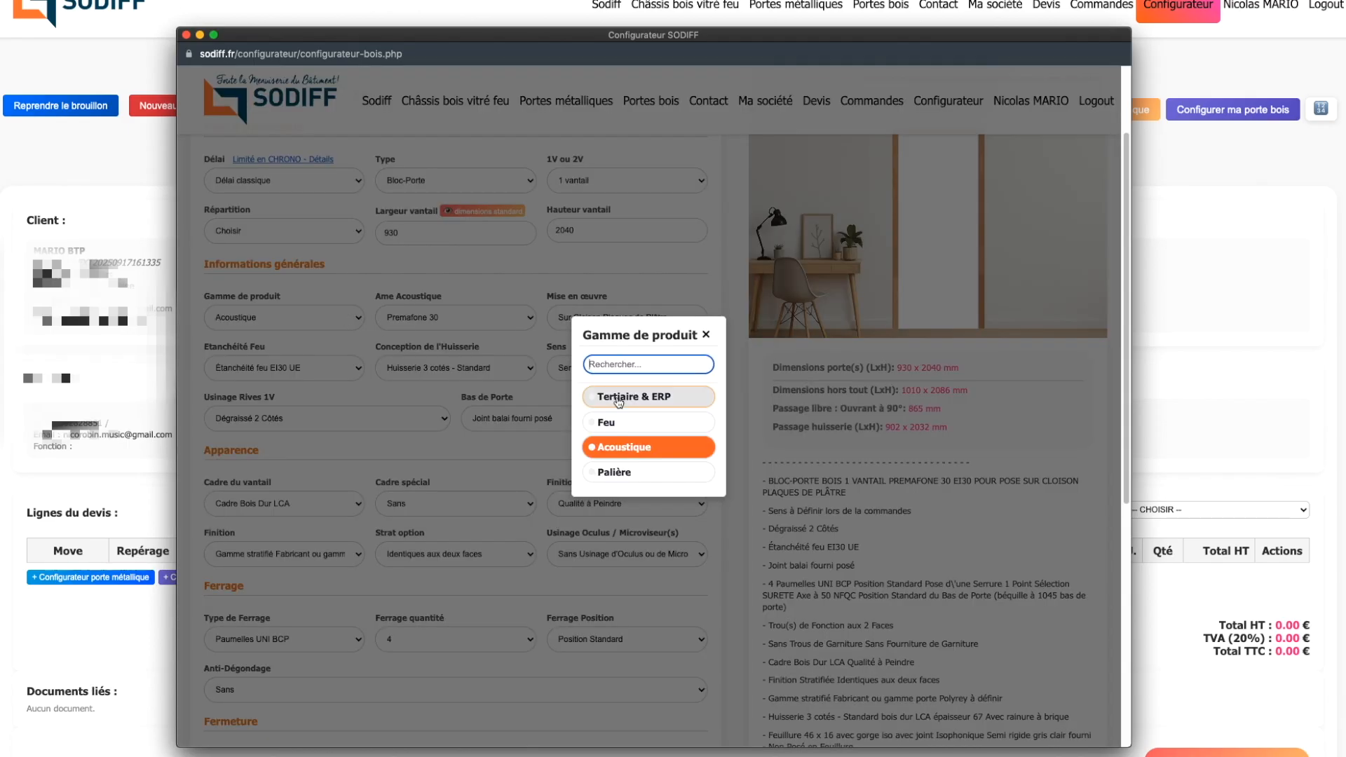
pyautogui.click(616, 394)
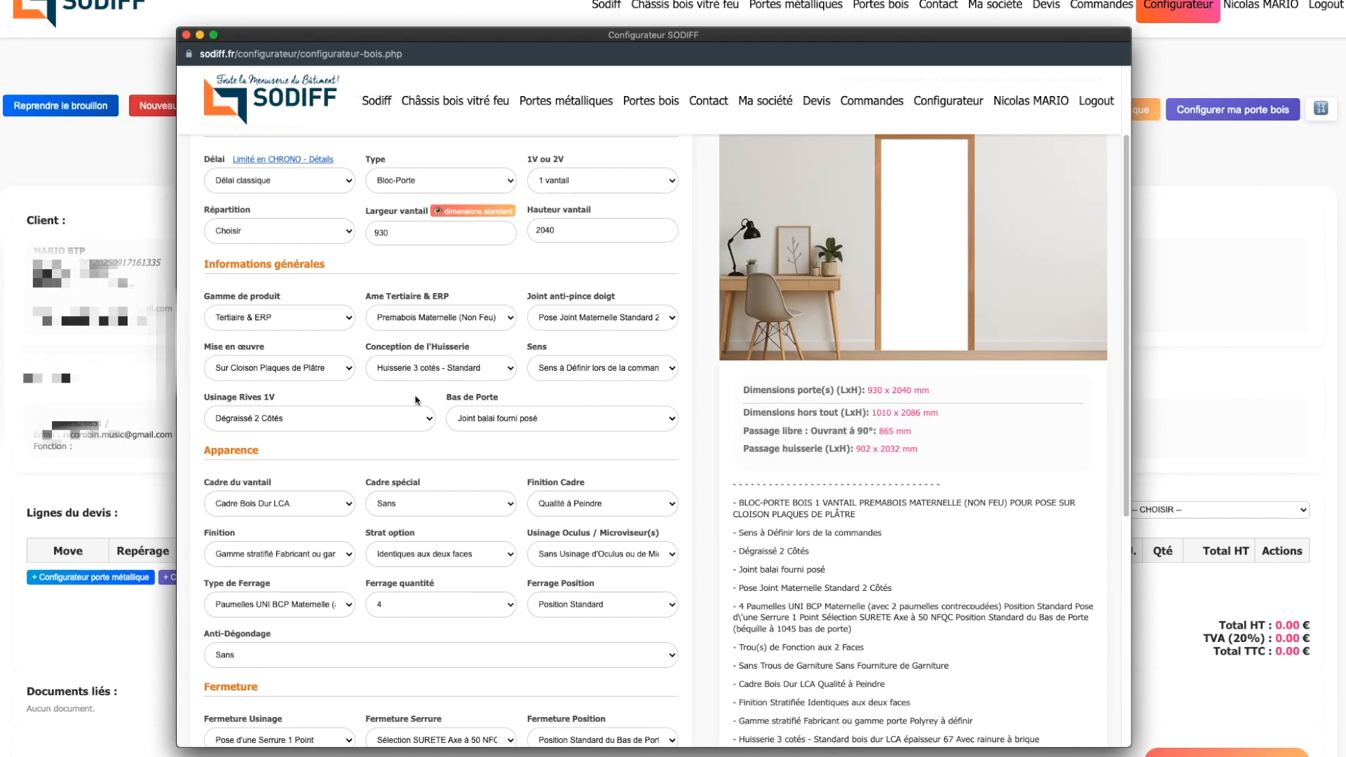
pyautogui.click(398, 324)
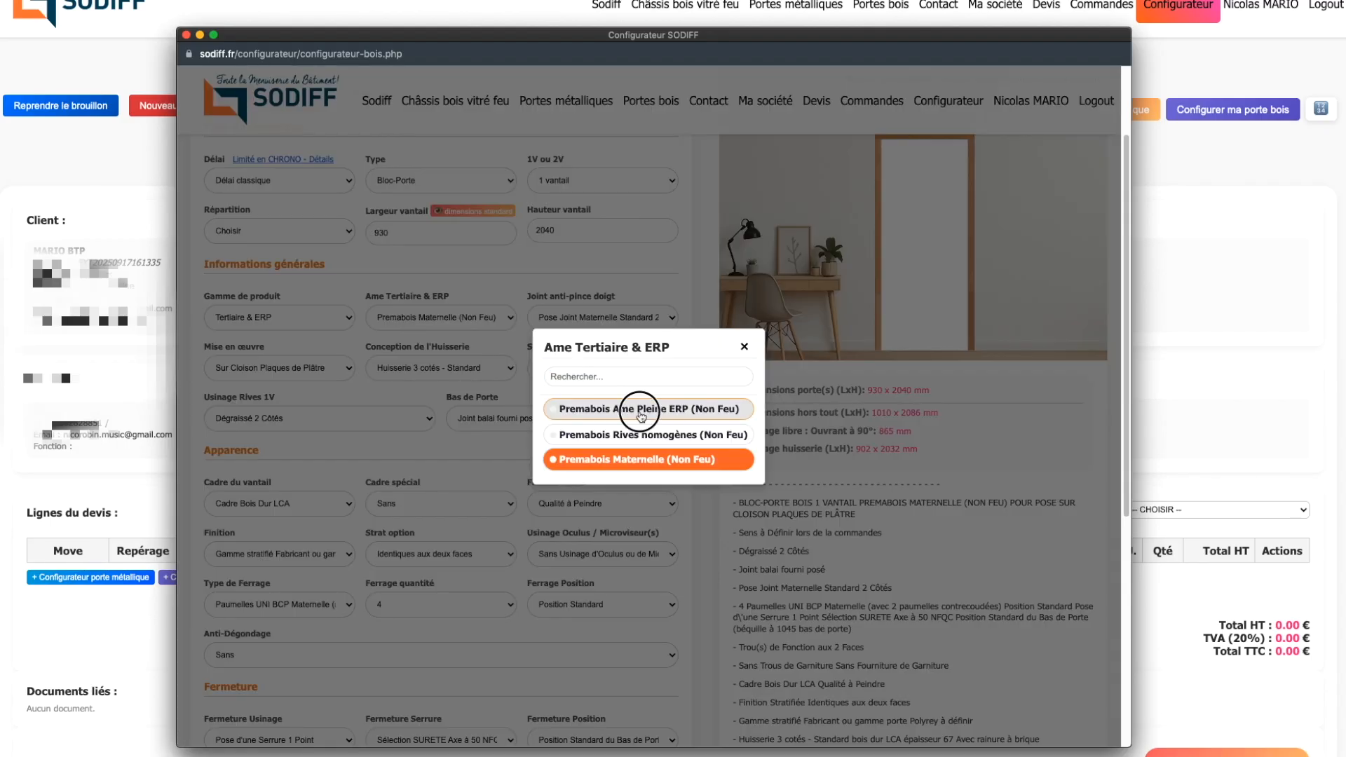
pyautogui.click(645, 435)
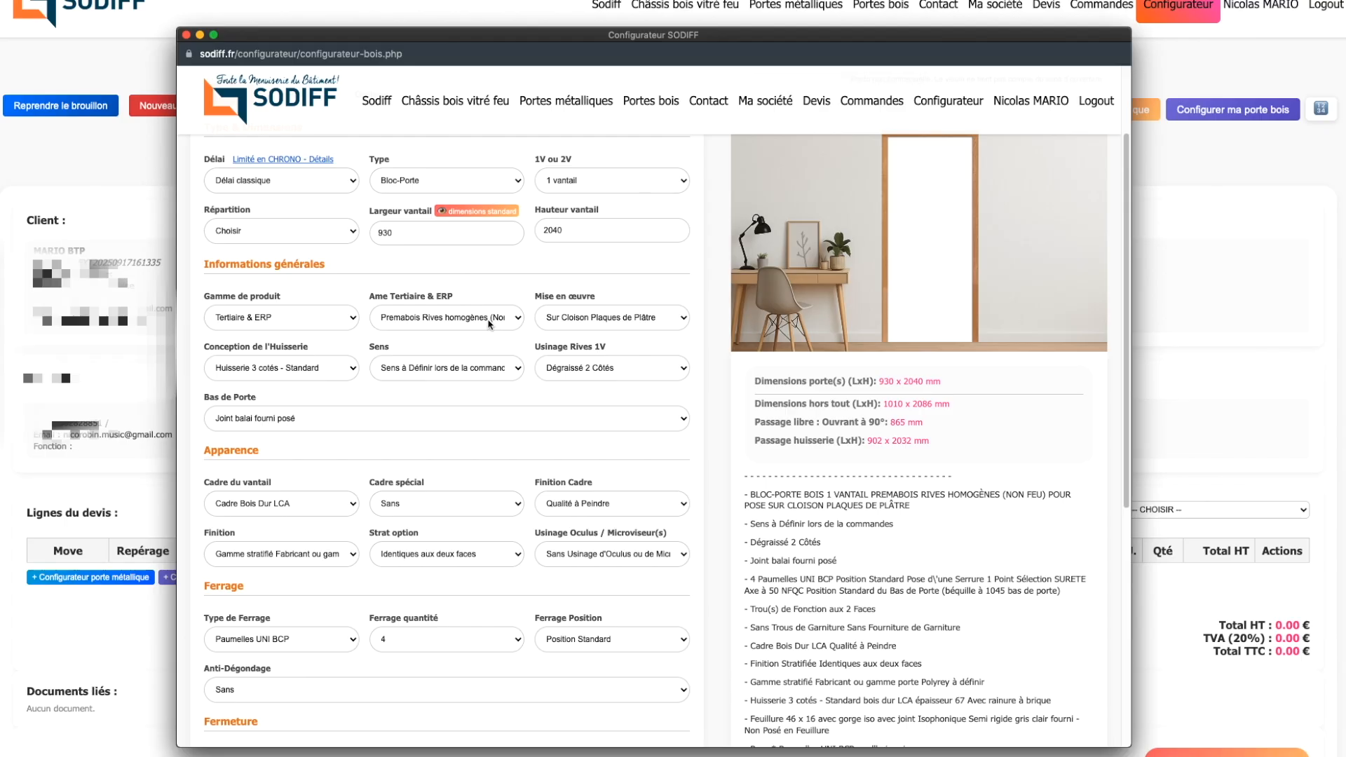
# Step: Switch Bas de Porte to Sans usinage en bas de Porte and back to Joint balai fourni posé
pyautogui.scroll(-3, 496, 394)
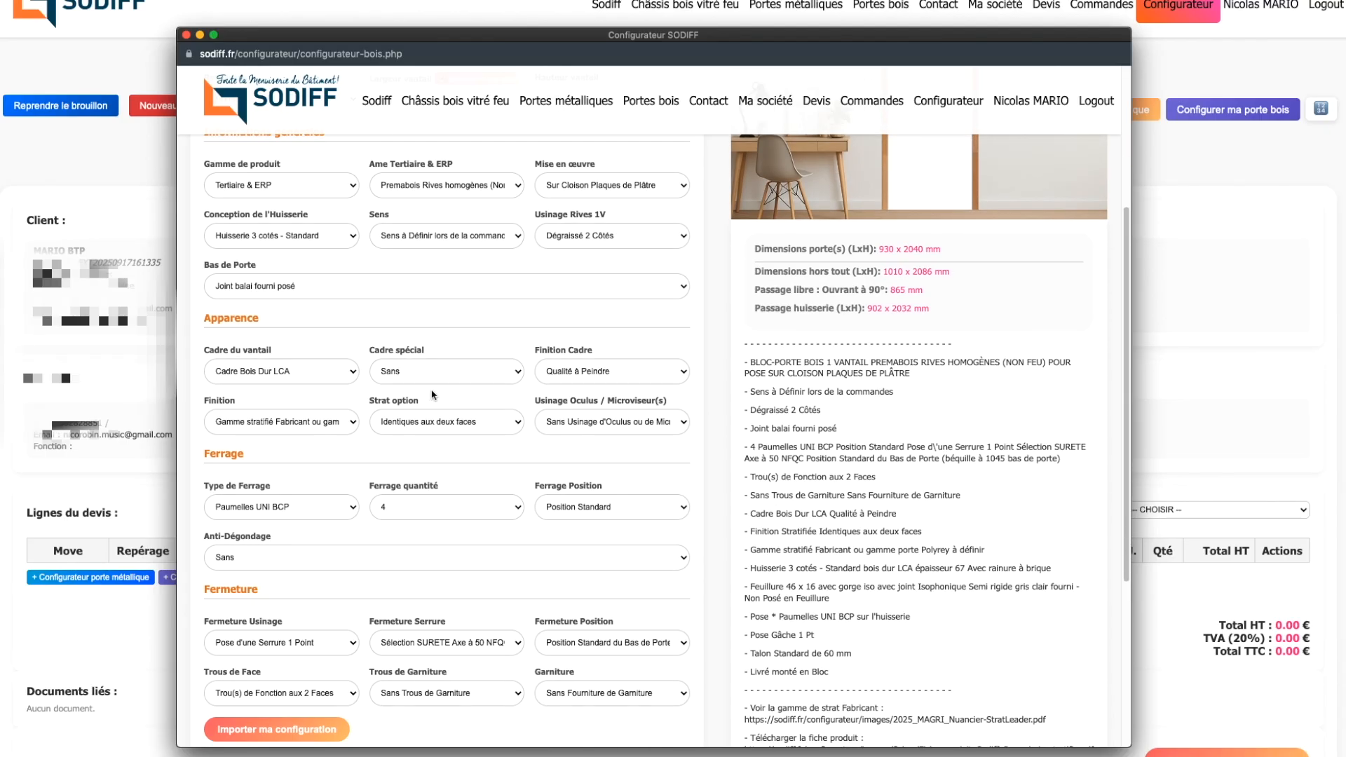
pyautogui.click(282, 288)
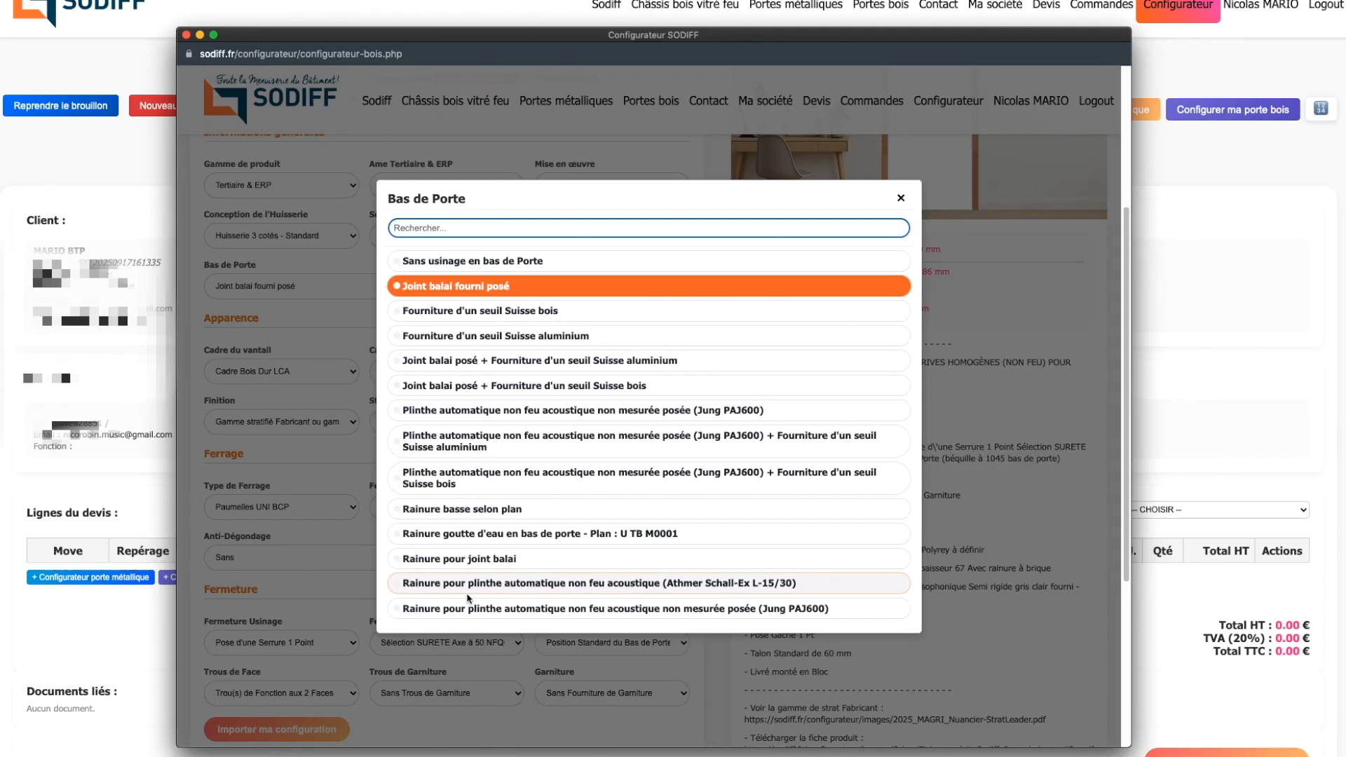
pyautogui.click(498, 261)
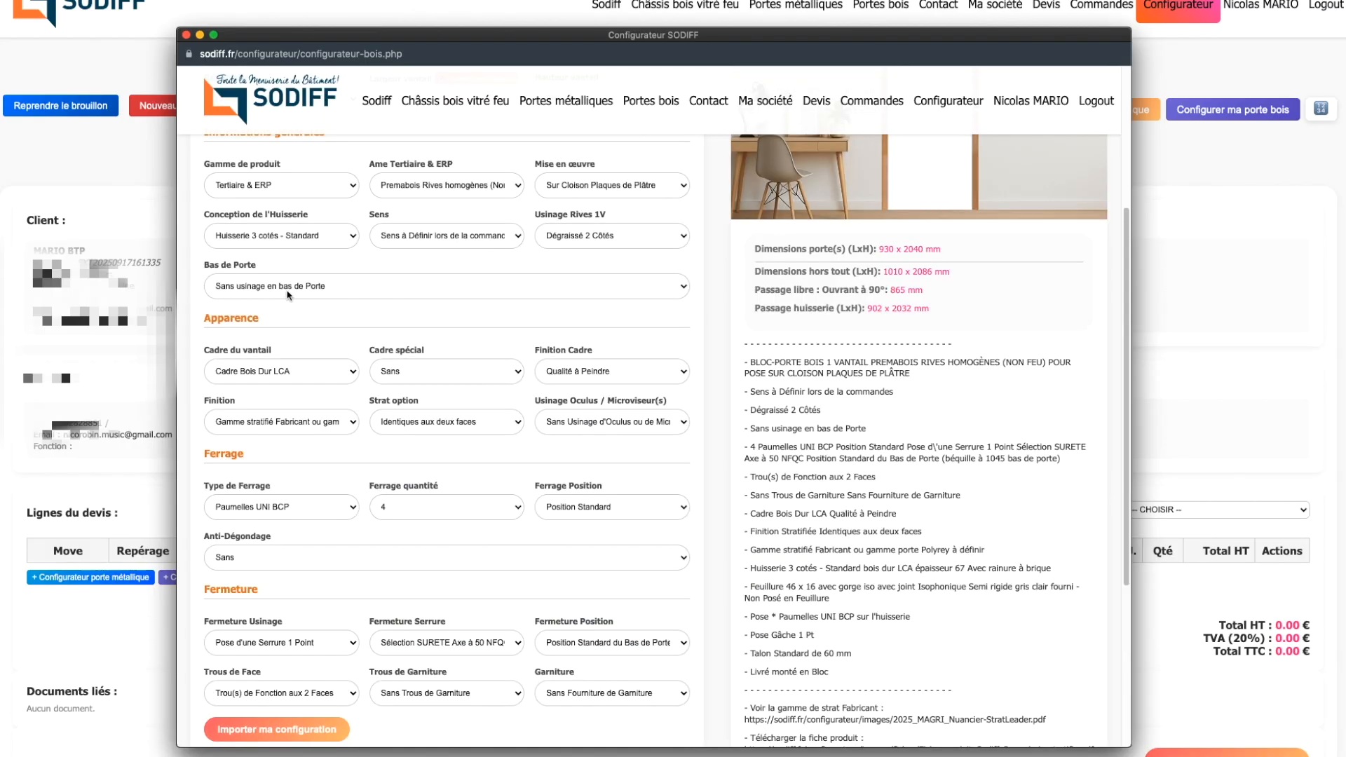
pyautogui.click(389, 292)
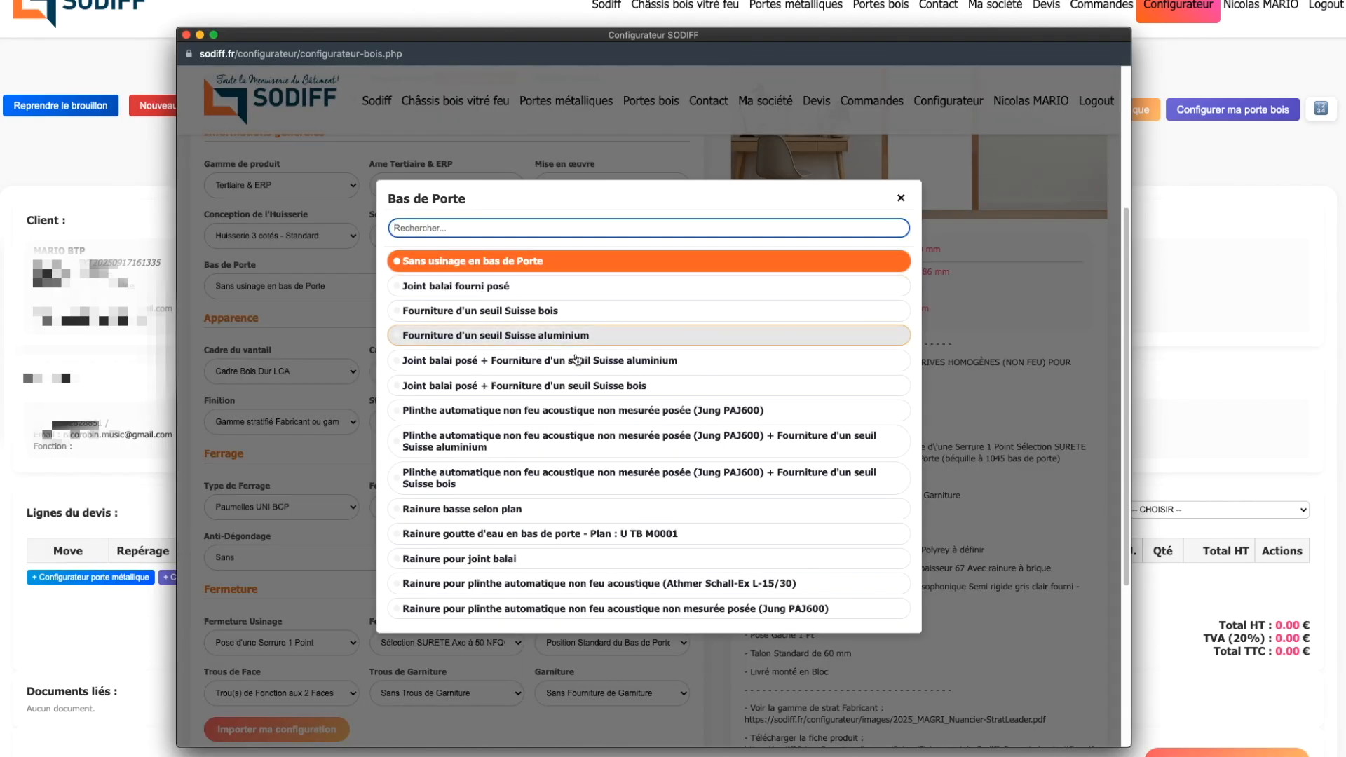
pyautogui.click(541, 287)
# Step: Check the Cadre du vantail choices in the Apparence section without changing the selection
pyautogui.scroll(-3, 382, 301)
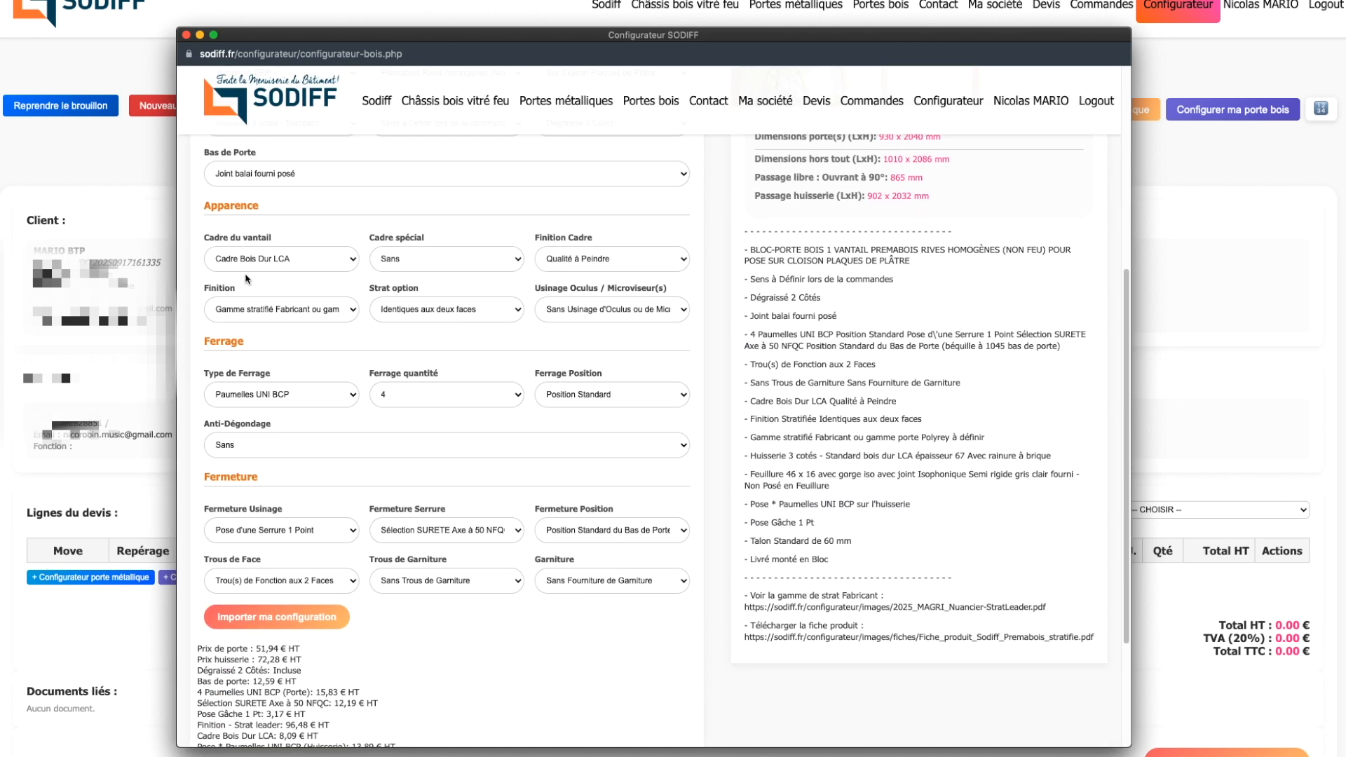
pyautogui.click(294, 261)
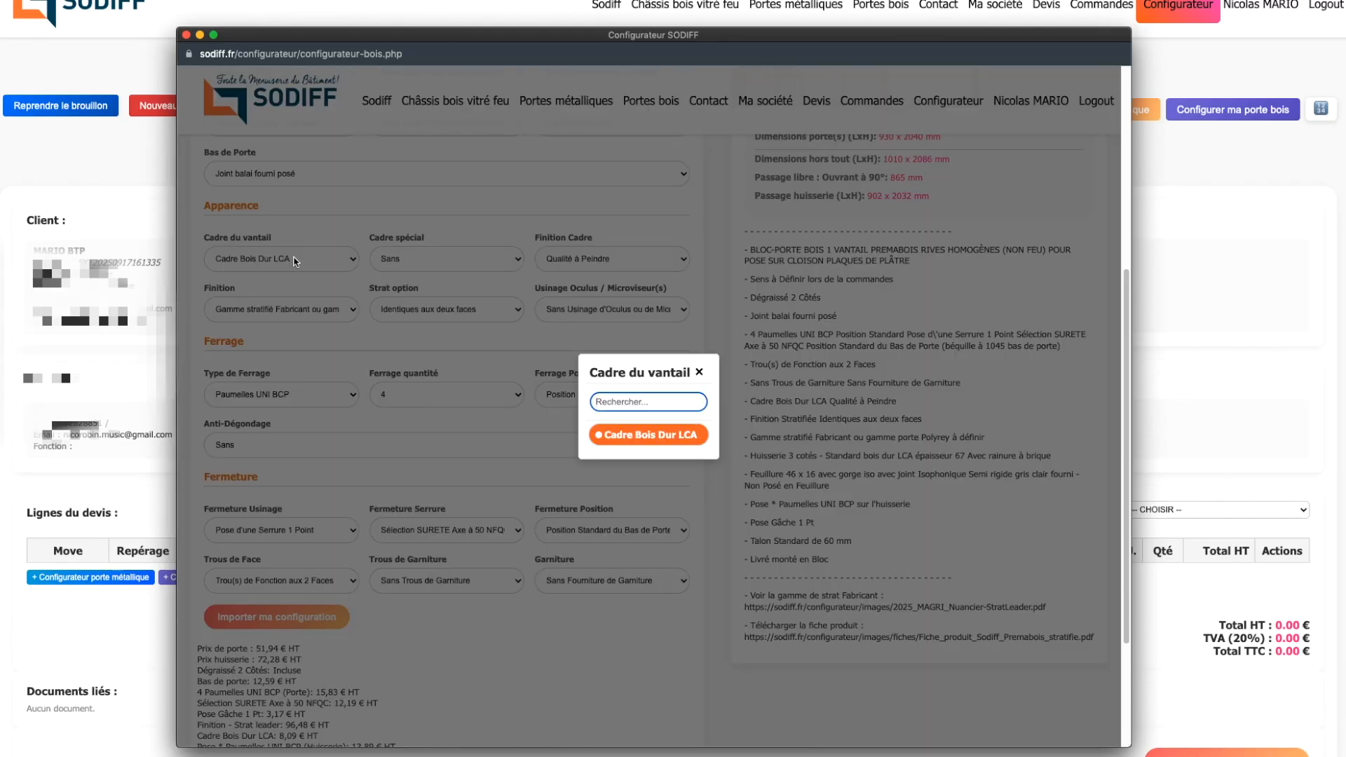
pyautogui.click(699, 373)
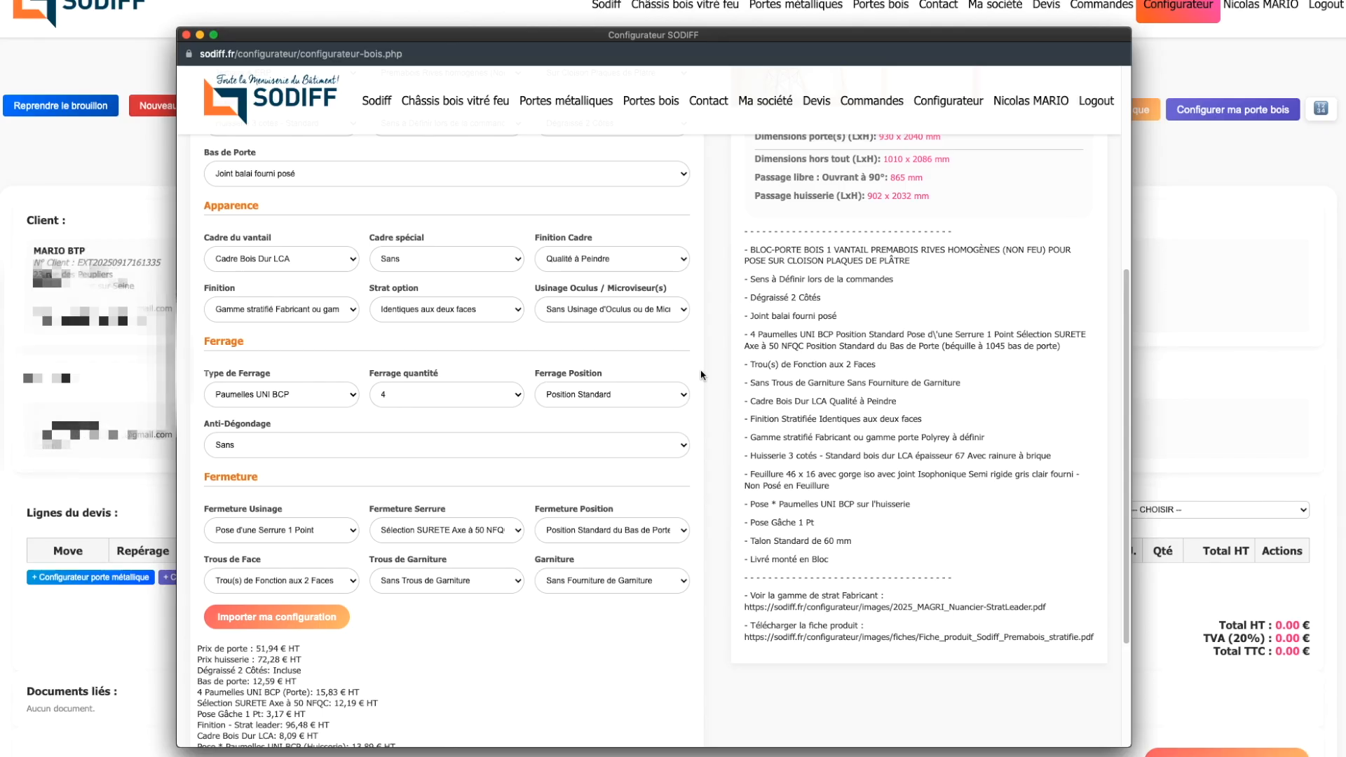
# Step: Set Ame Tertiaire & ERP to Premabois Ame Pleine ERP (Non Feu) and return to the Apparence settings
pyautogui.scroll(3, 423, 239)
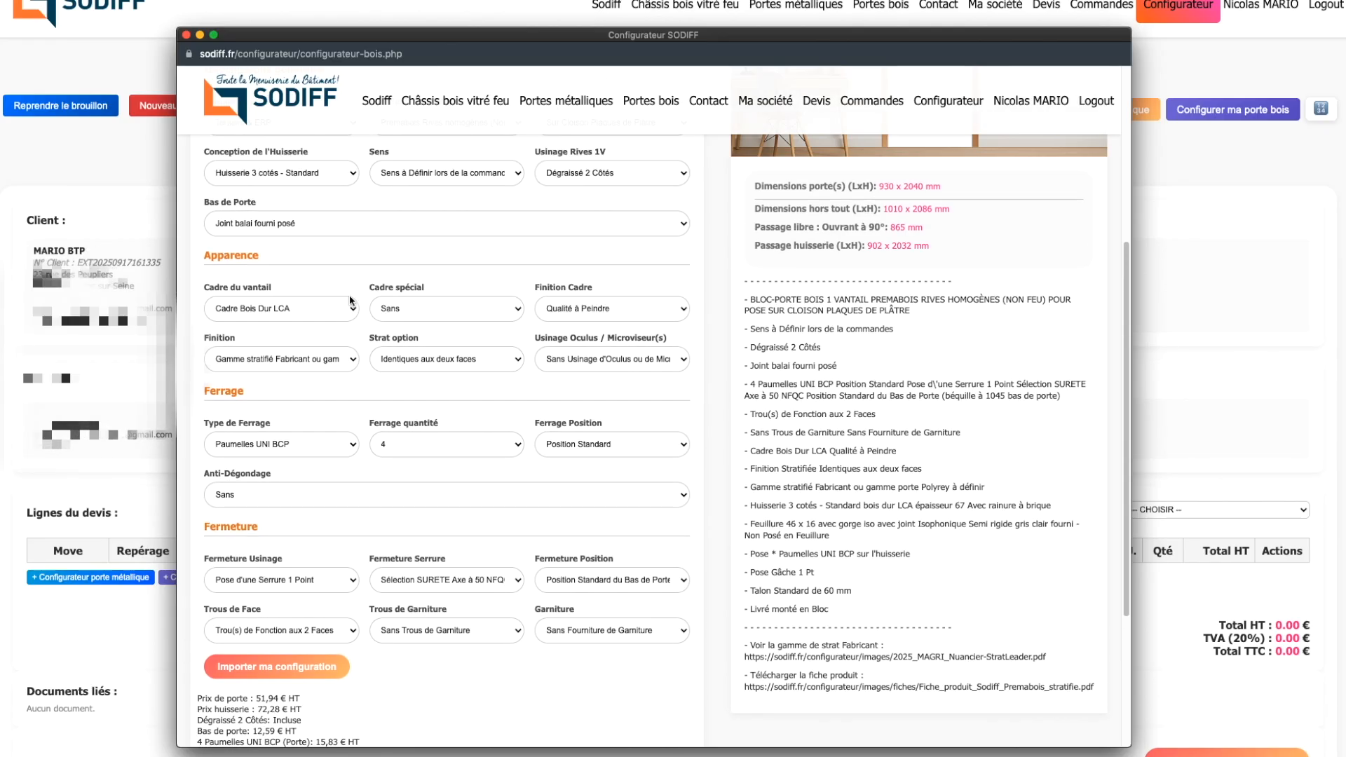
pyautogui.click(442, 214)
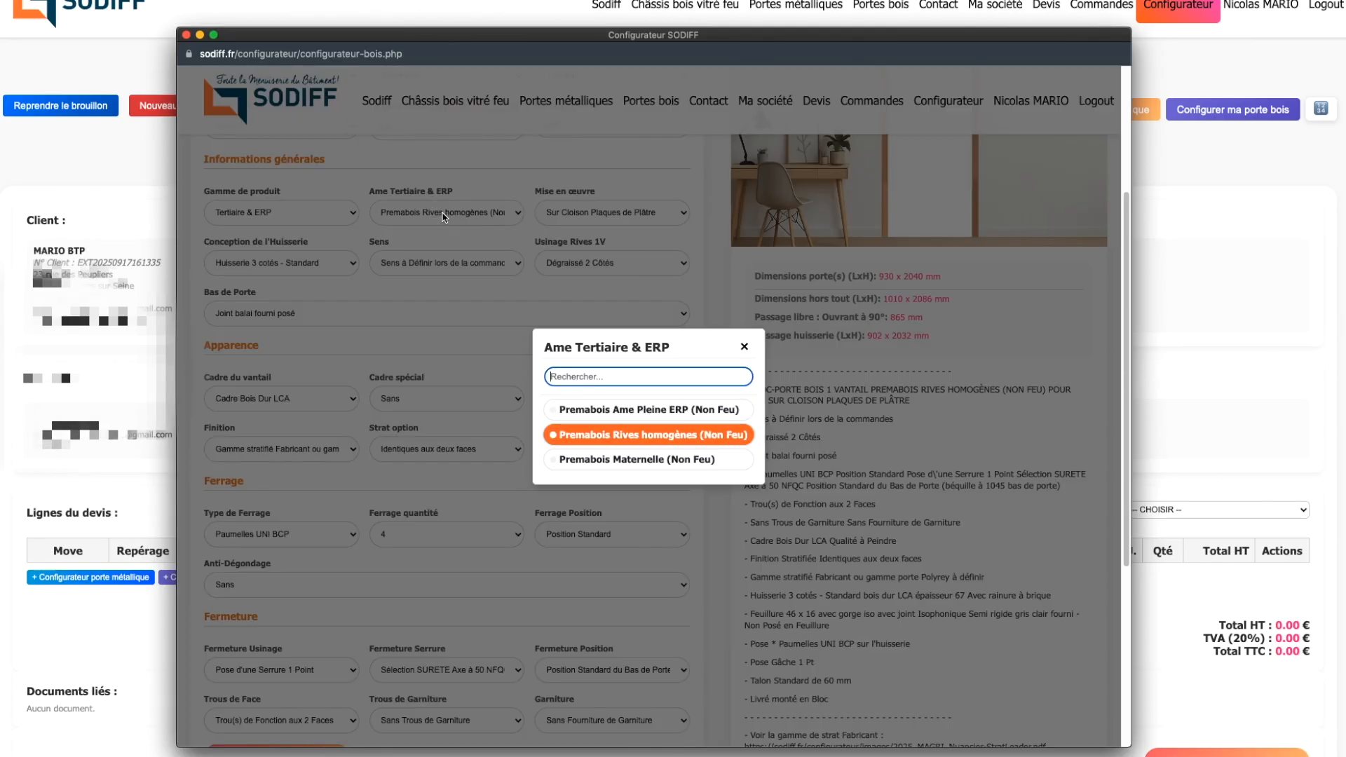
pyautogui.click(615, 412)
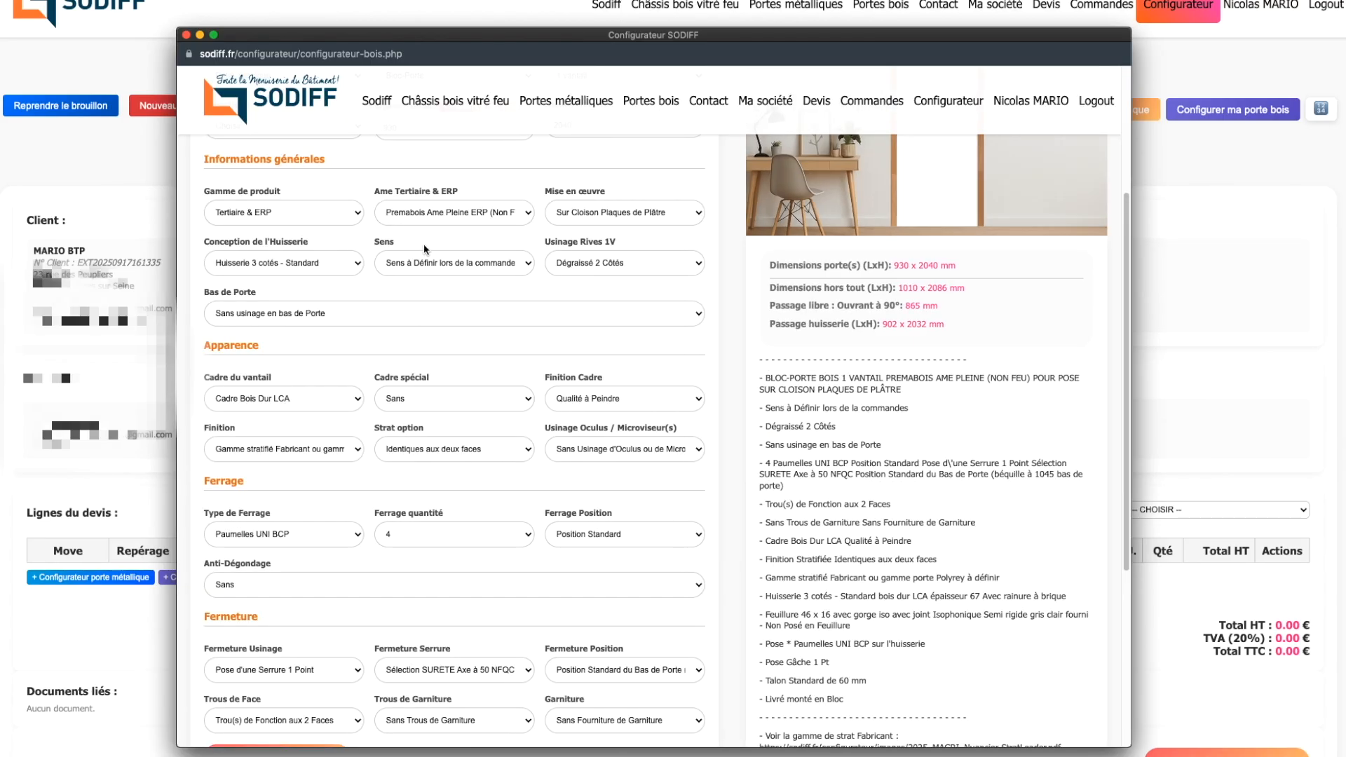
pyautogui.scroll(-3, 424, 249)
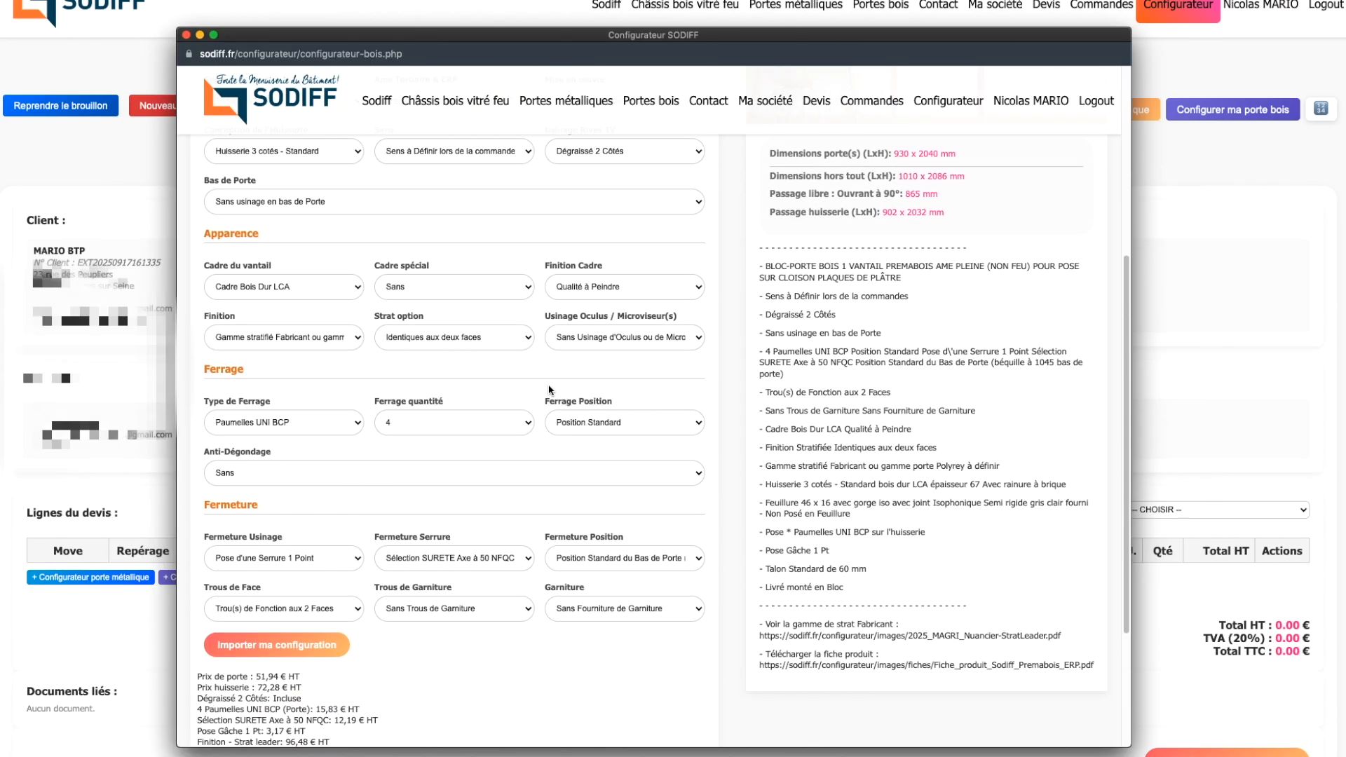
# Step: Set the Finition to Prepeint and the Cadre du vantail to Cadre Bois Résineux
pyautogui.click(303, 344)
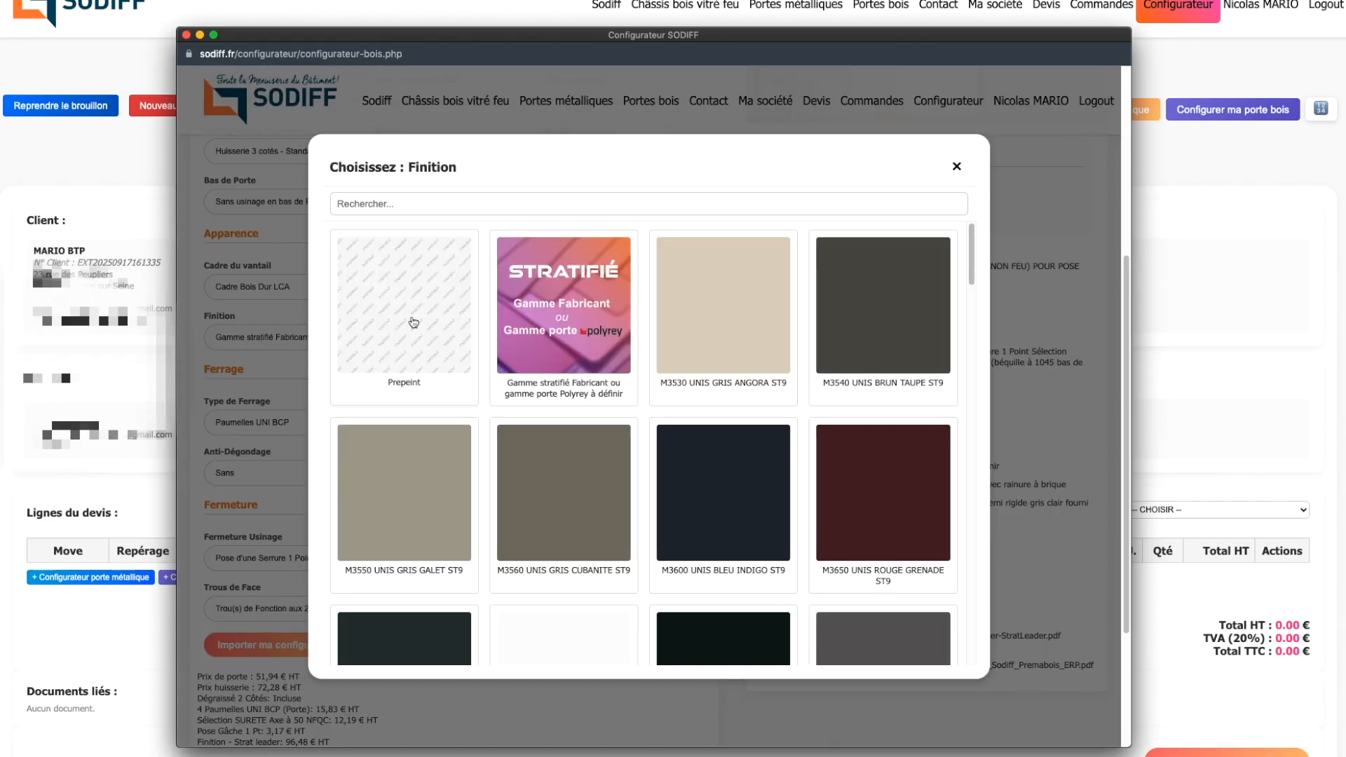
pyautogui.click(413, 322)
pyautogui.click(280, 289)
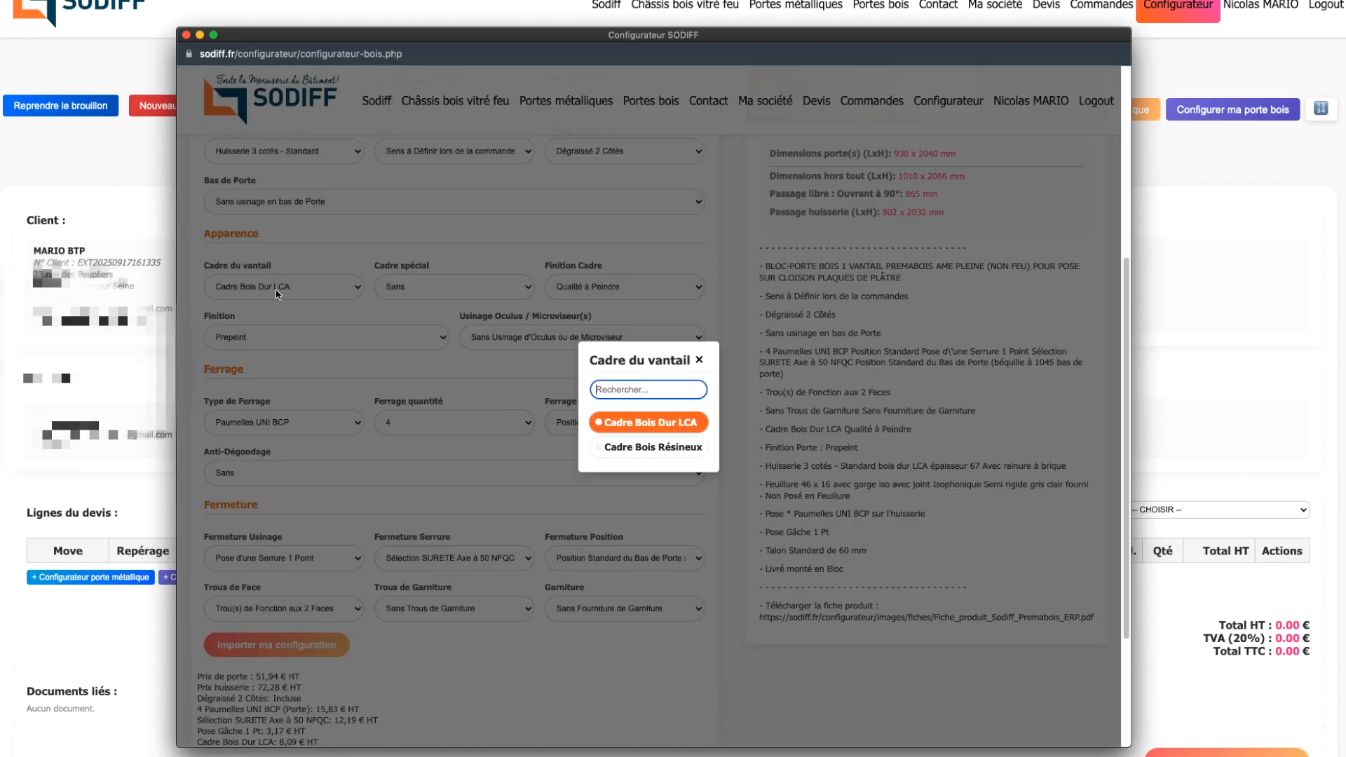
pyautogui.click(659, 449)
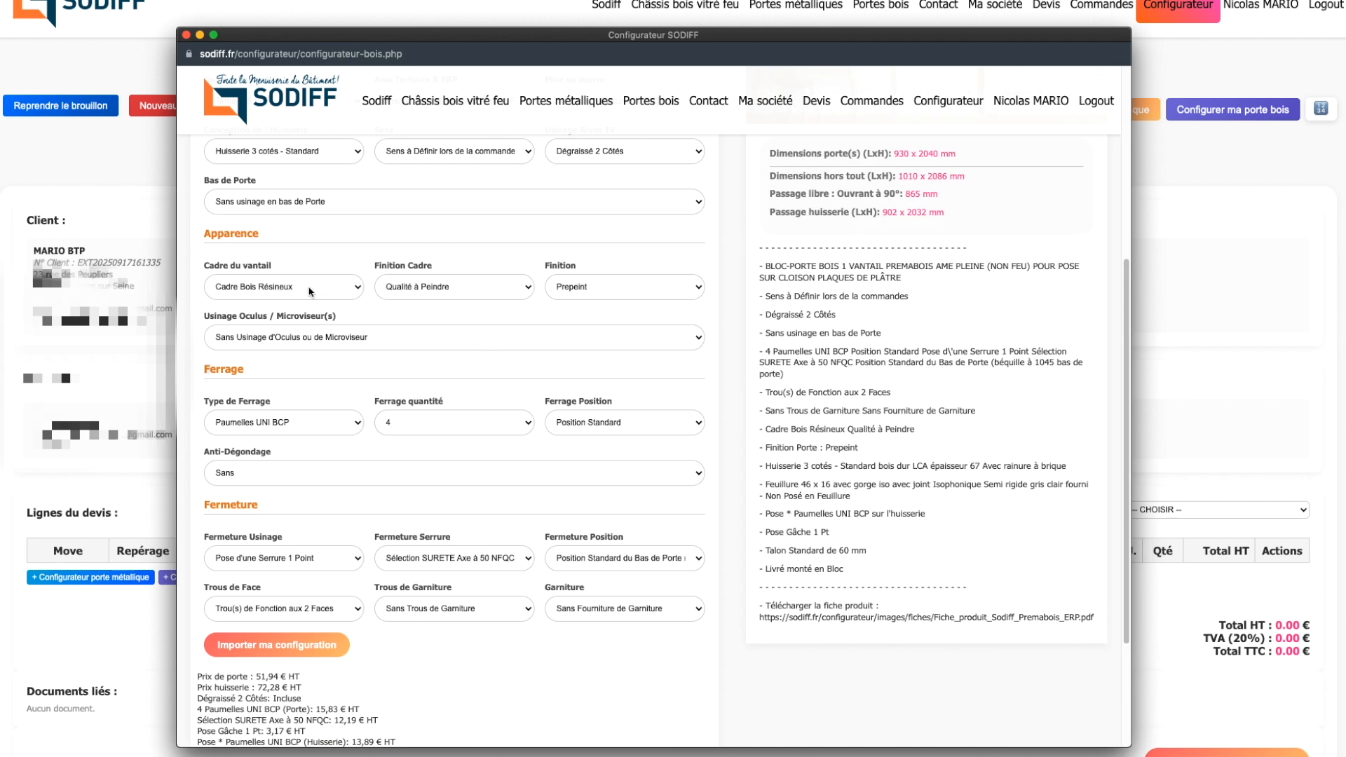
pyautogui.scroll(3, 410, 241)
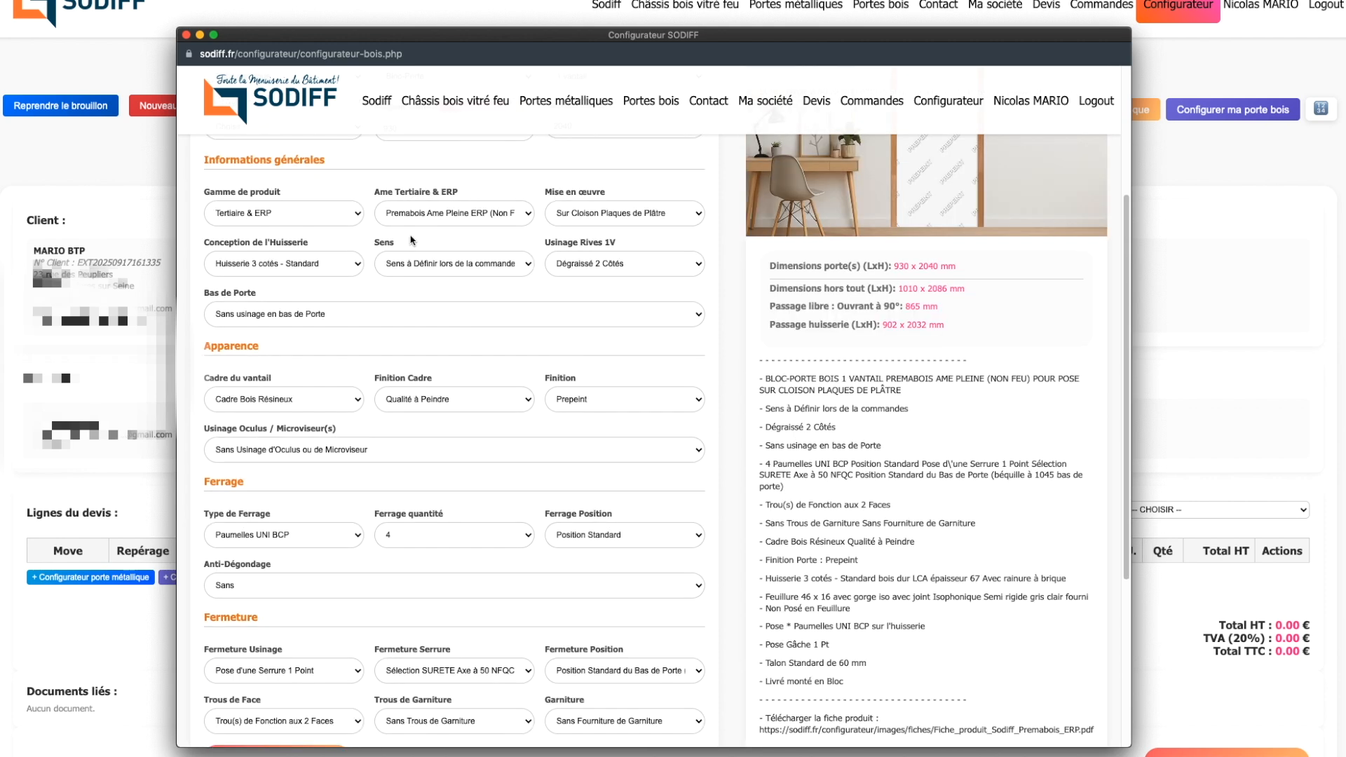
# Step: Close the configurator window, open a fresh wood door configuration from the quote and choose the standard 930 x 2040 leaf dimensions
pyautogui.click(185, 36)
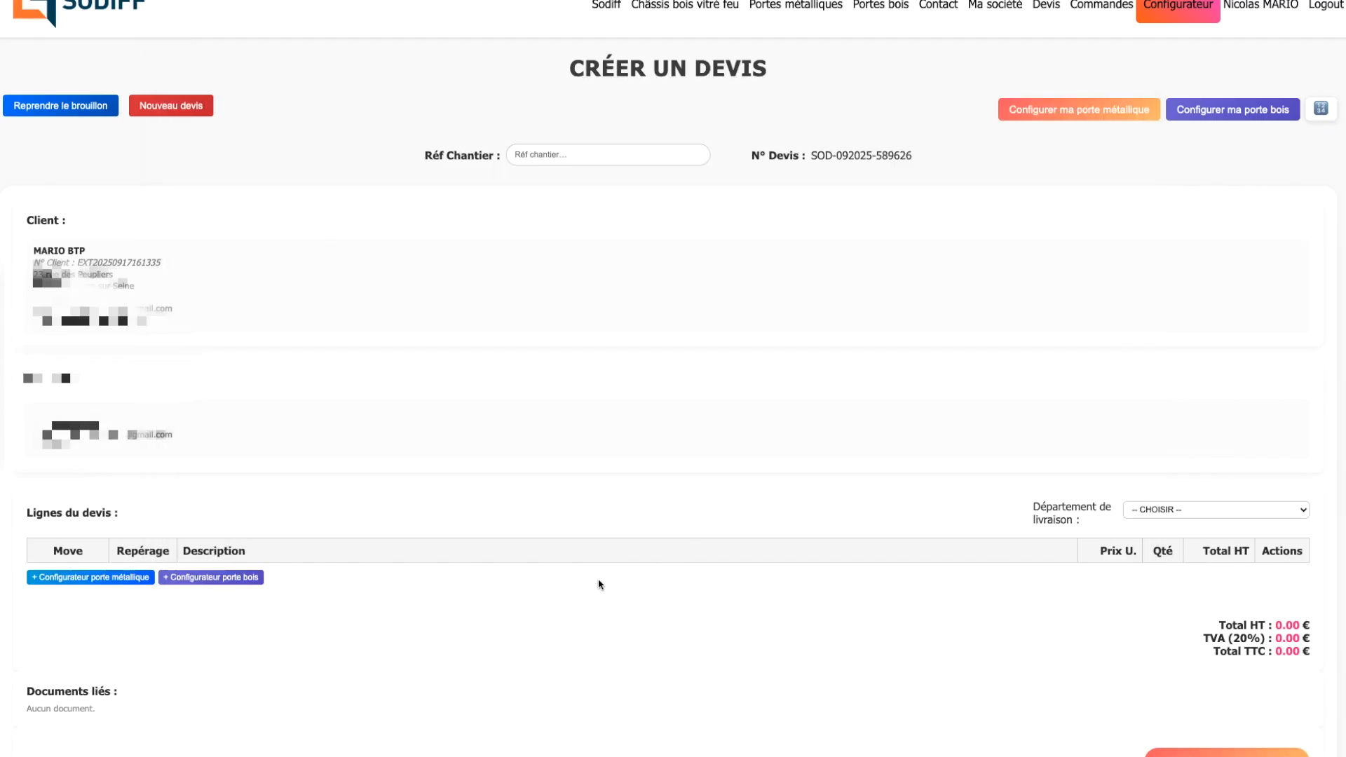
pyautogui.click(218, 577)
pyautogui.moveTo(460, 0); pyautogui.dragTo(647, 68)
pyautogui.click(492, 364)
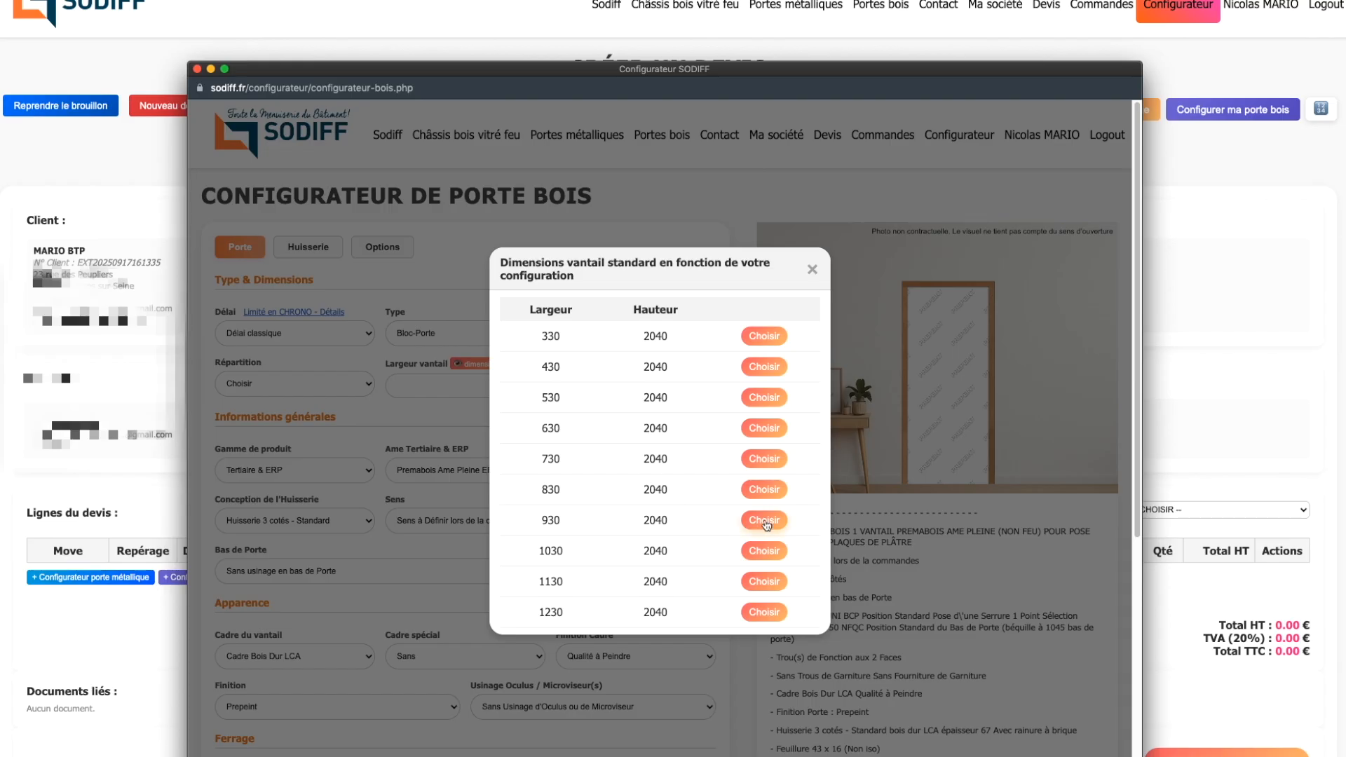
pyautogui.click(764, 520)
pyautogui.scroll(-5, 621, 448)
pyautogui.scroll(4, 621, 449)
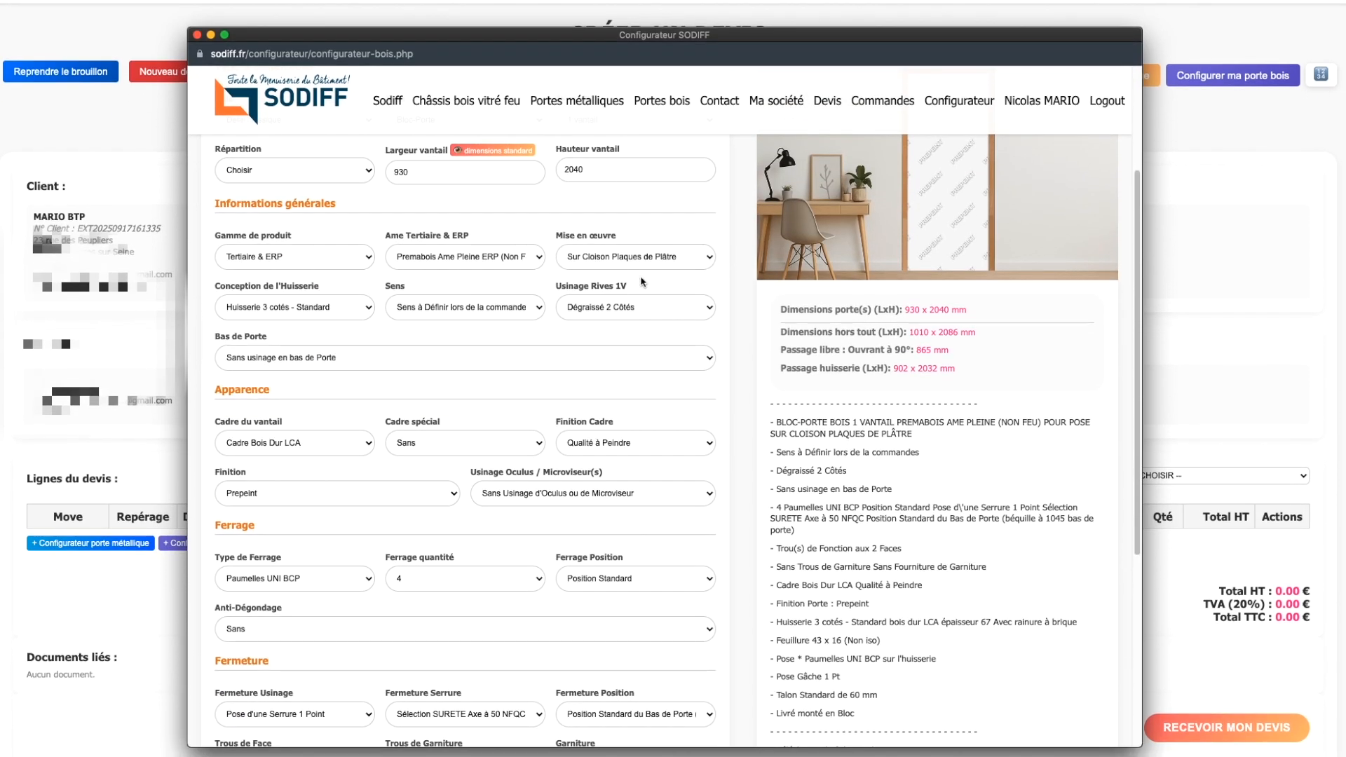
pyautogui.scroll(1, 636, 270)
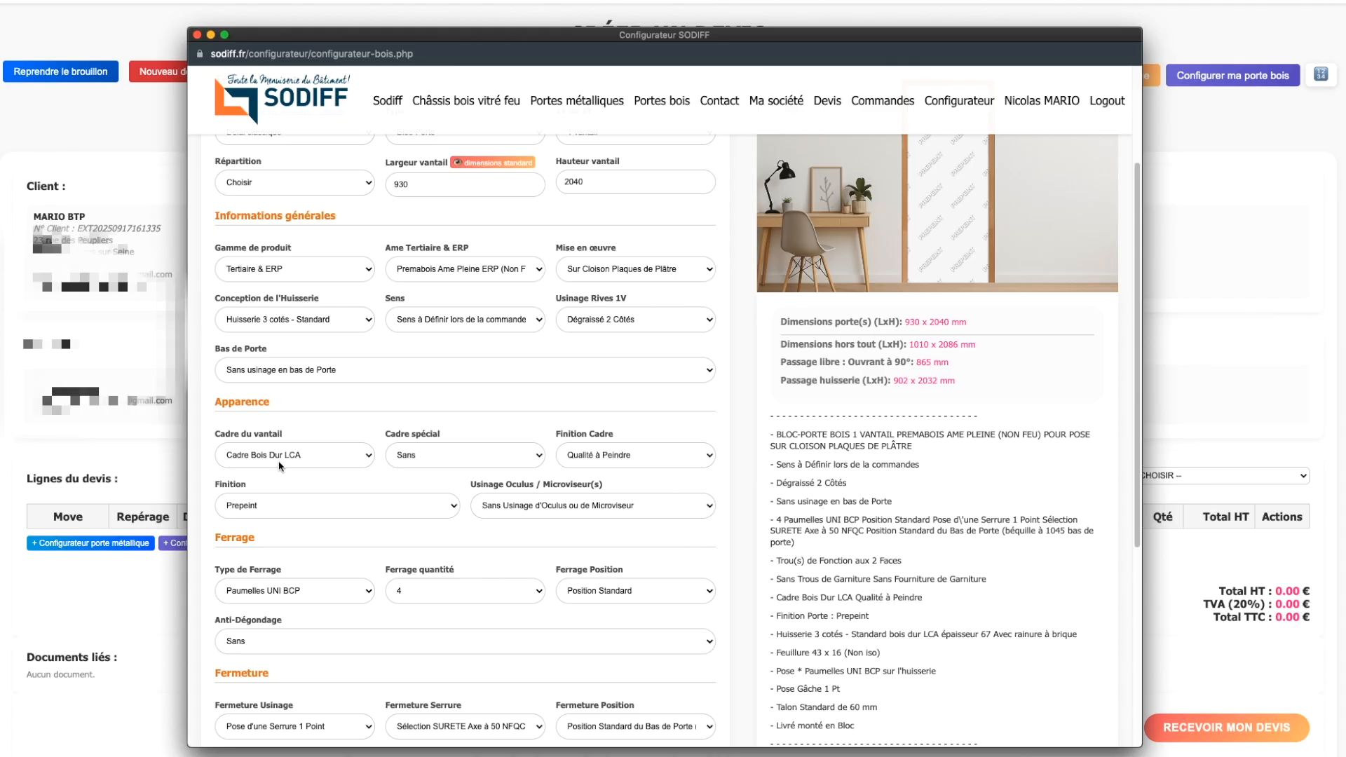
# Step: Set the Finition of the door leaf to M3760 BOIS CHÊNE VICENZA ST12
pyautogui.click(379, 508)
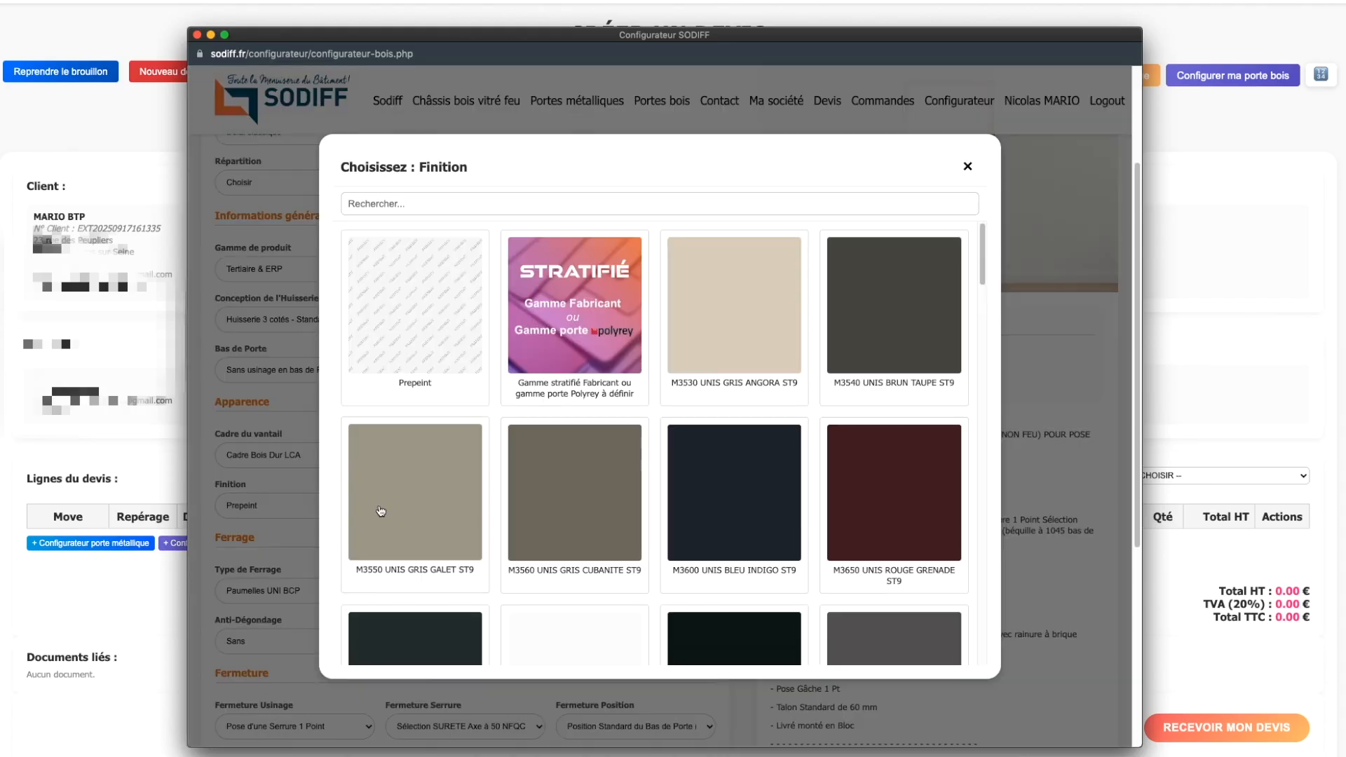
pyautogui.scroll(-10, 658, 347)
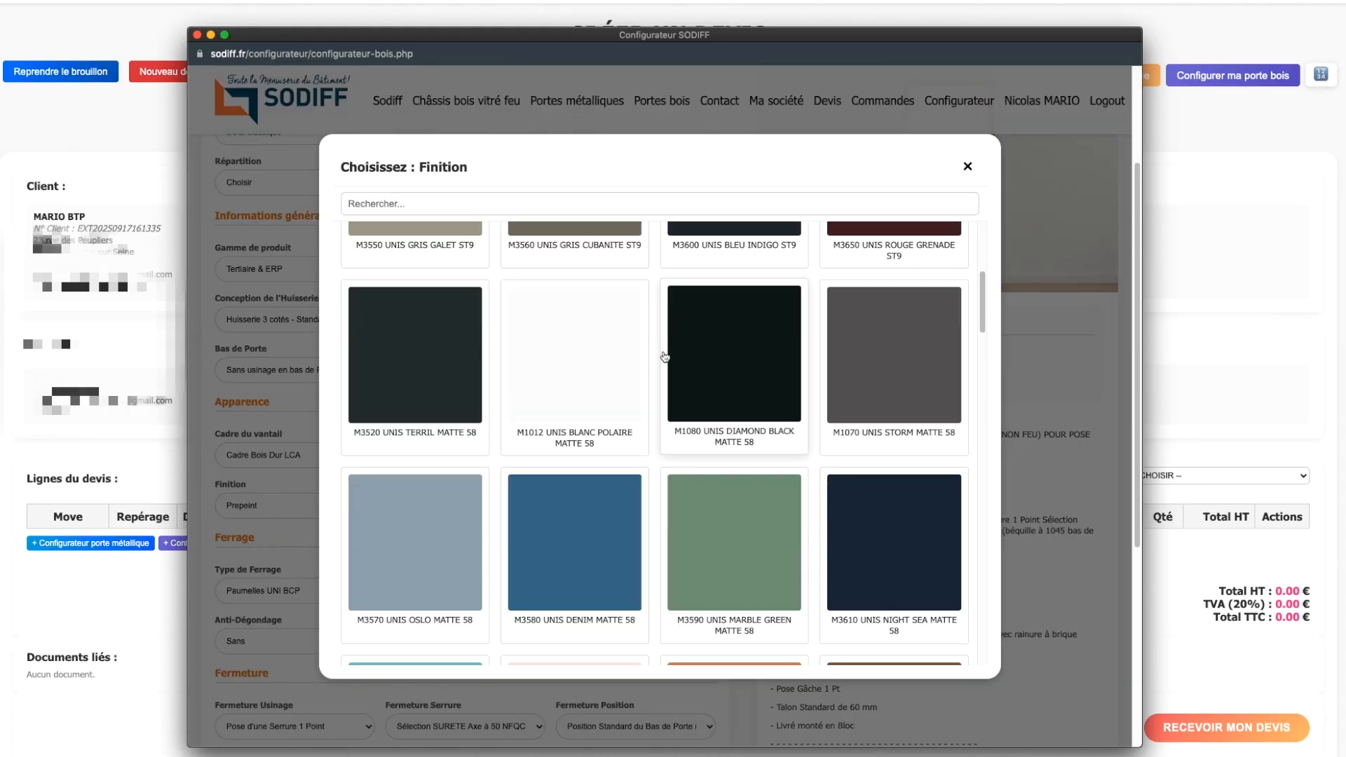
pyautogui.click(584, 440)
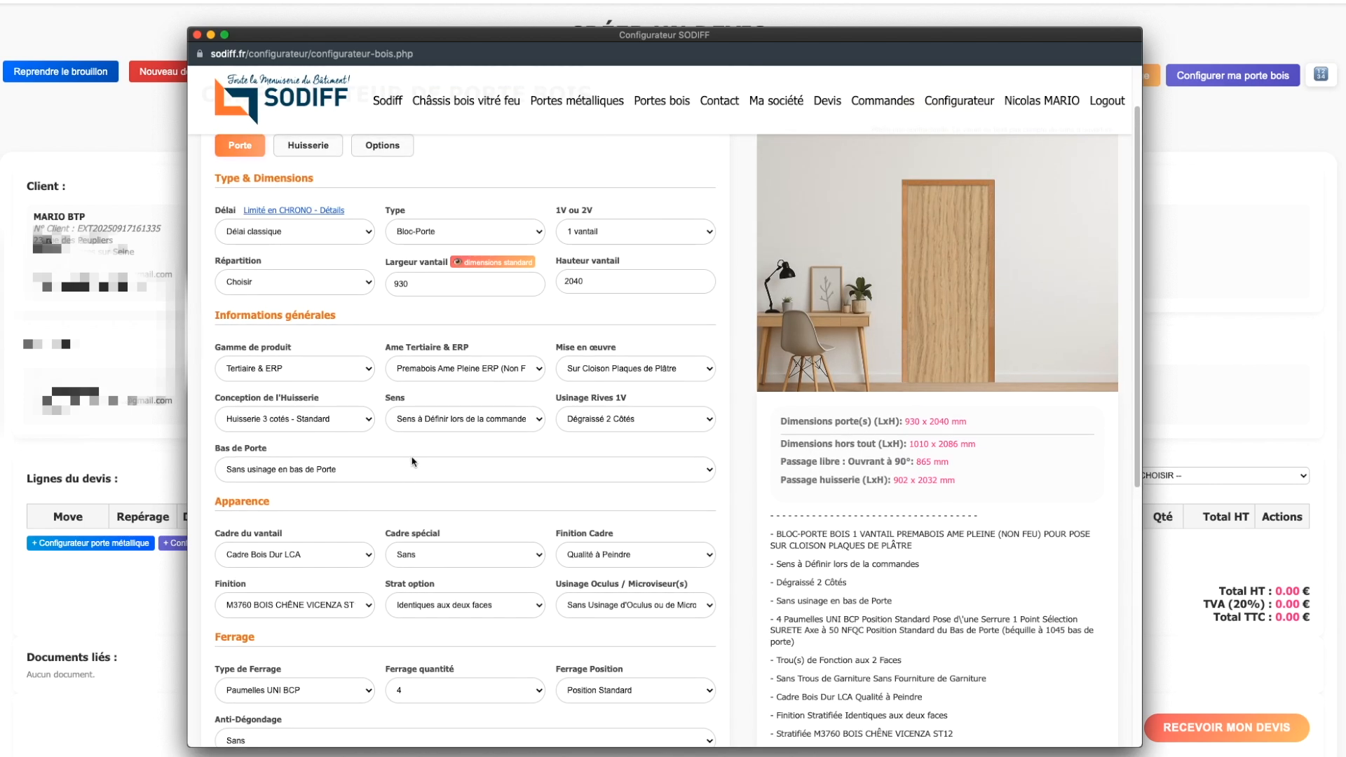
# Step: Set Strat option to Différentes aux deux faces with M3860 BOIS CHÊNE SORANO BRUN NOIR ST12 as the hinge-side finish
pyautogui.scroll(-5, 418, 461)
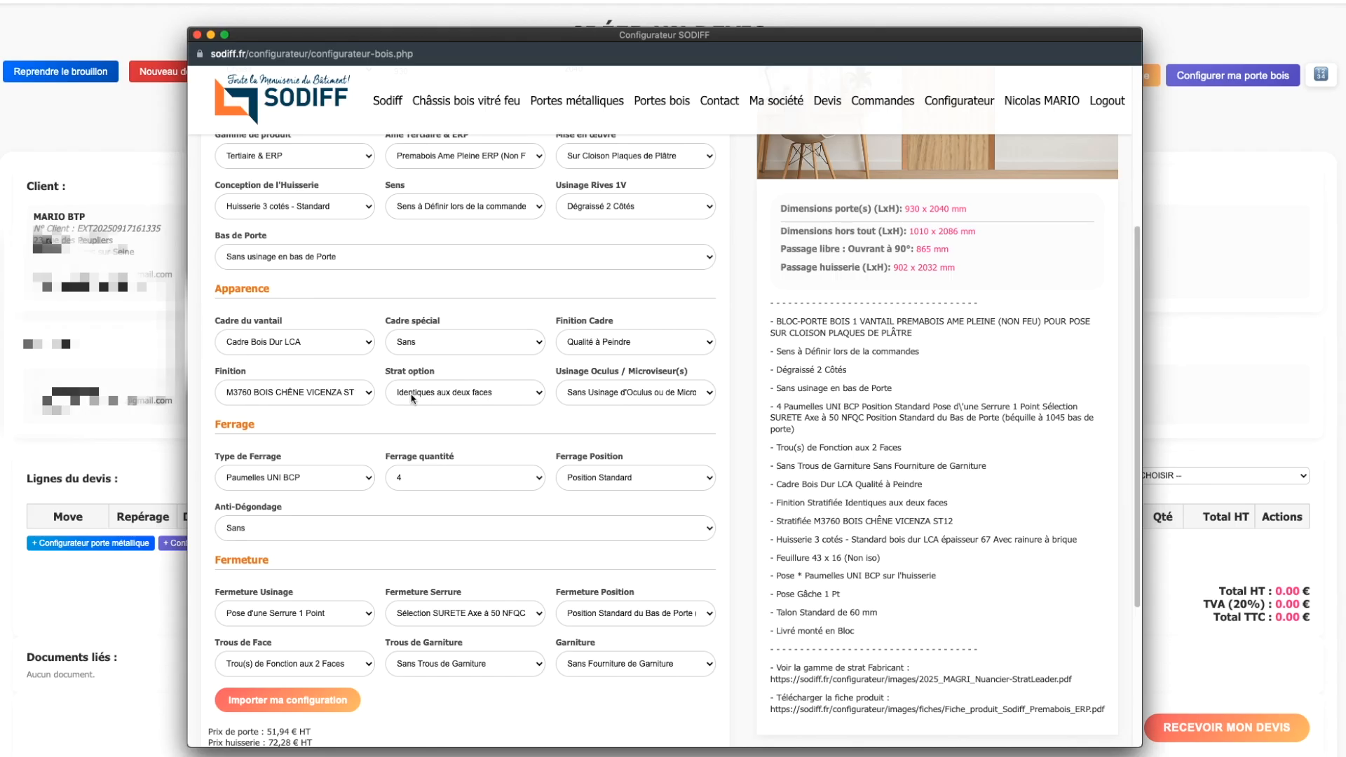
pyautogui.click(471, 394)
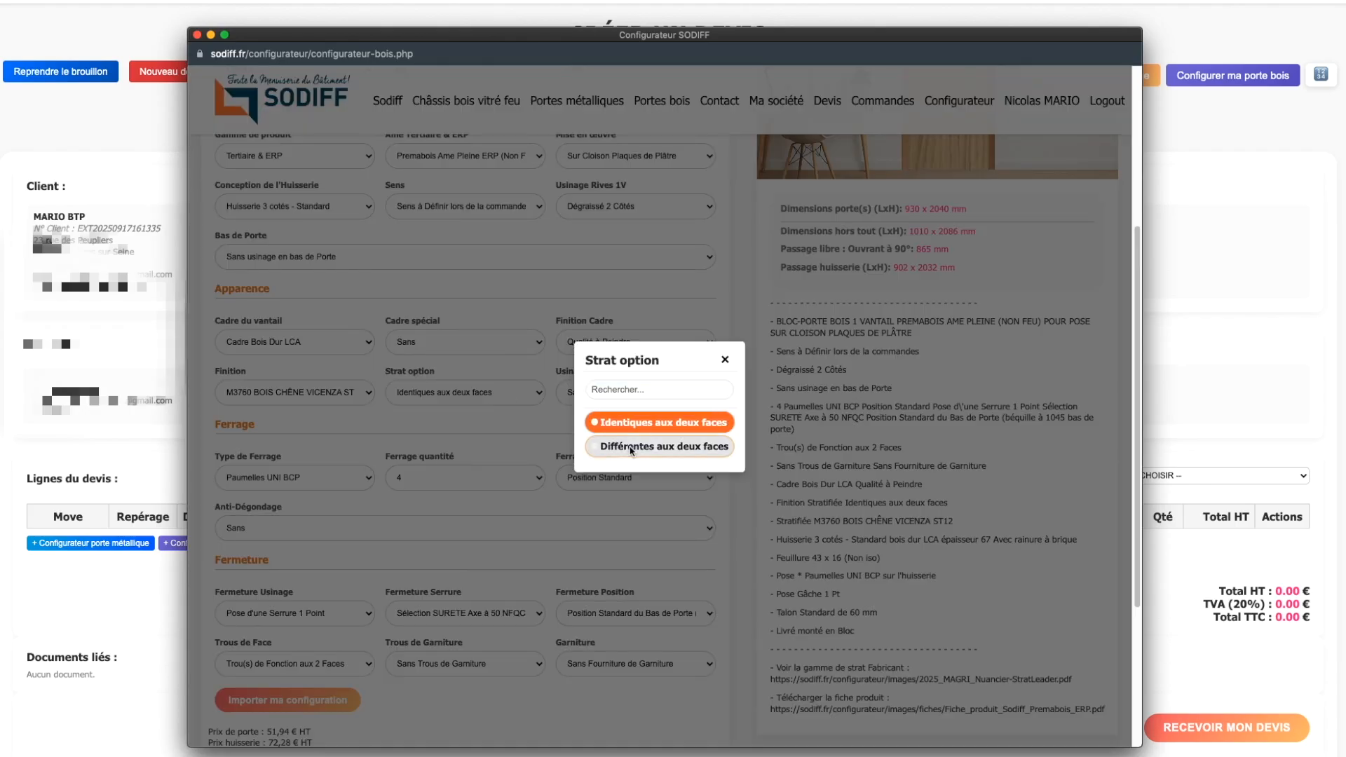
pyautogui.click(631, 449)
pyautogui.click(590, 398)
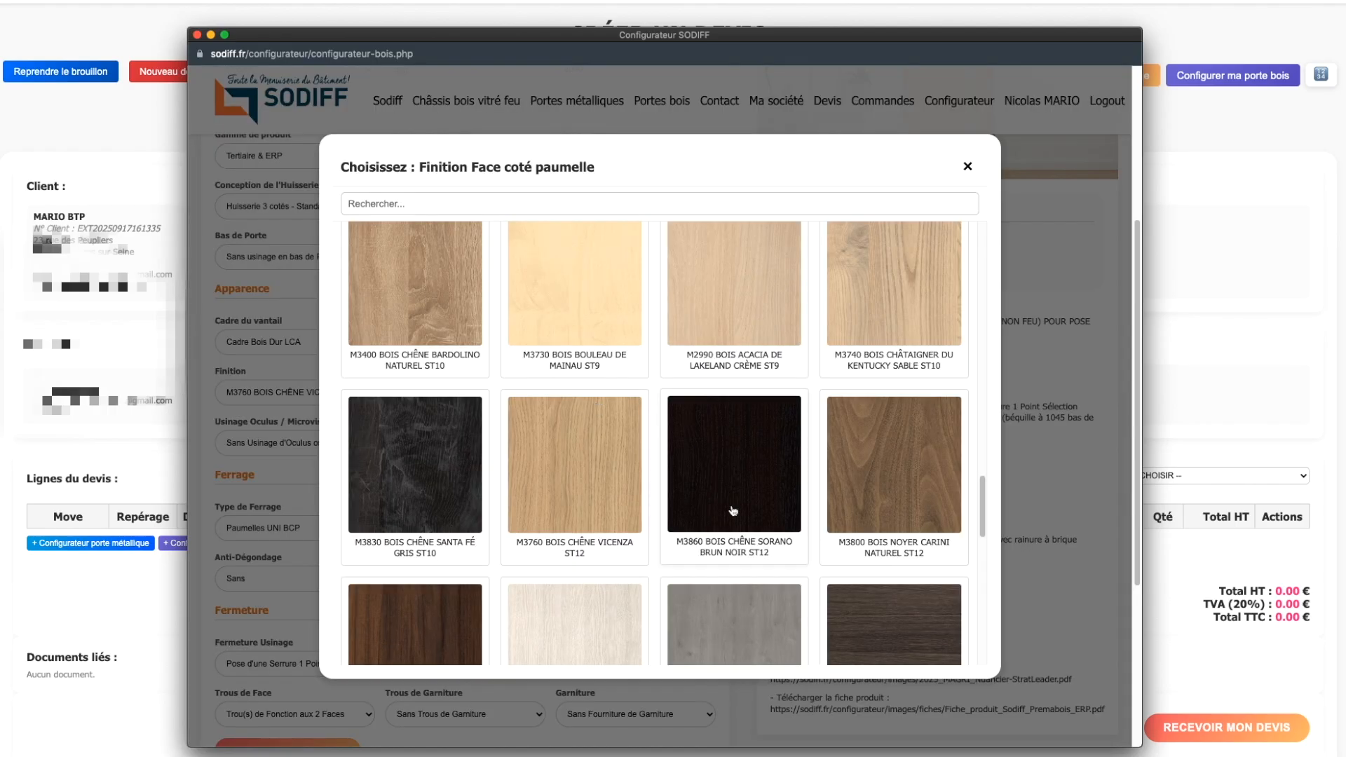
pyautogui.click(680, 484)
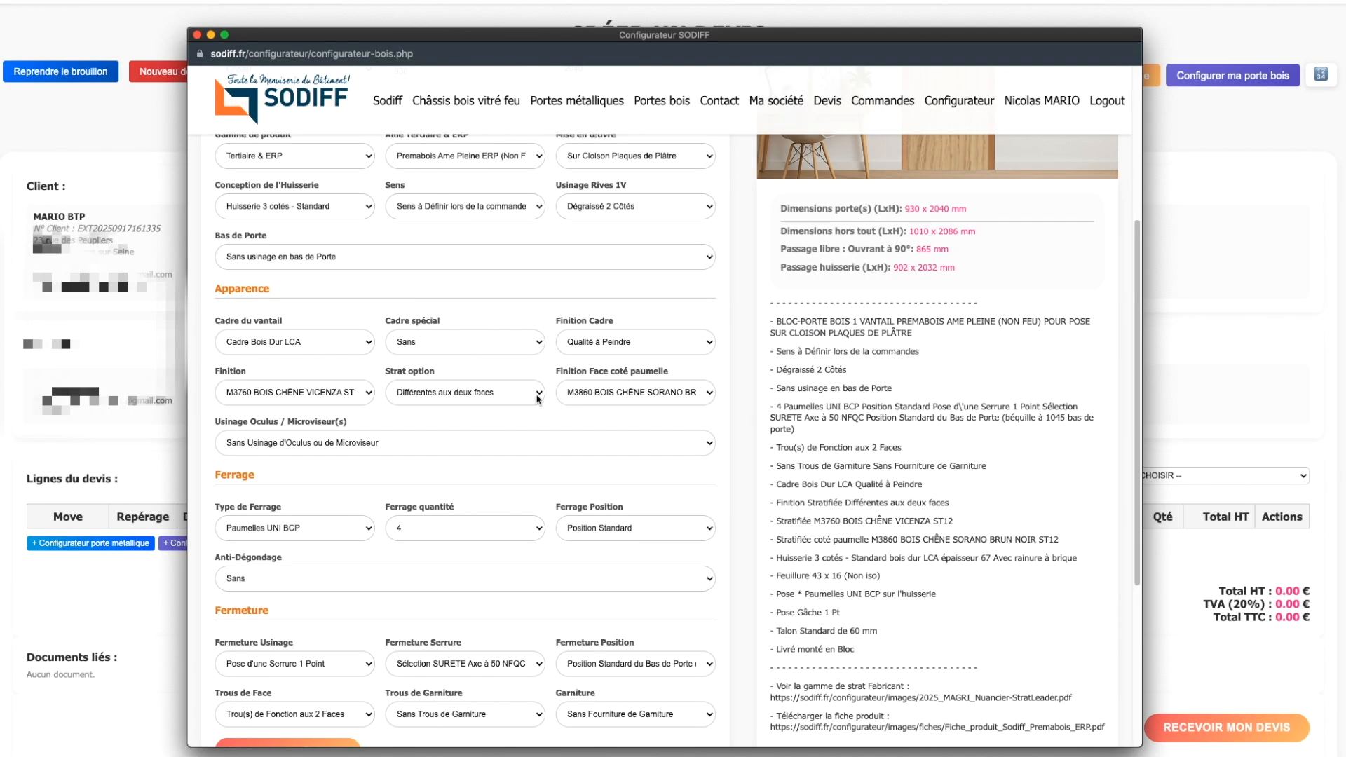
# Step: Review the finish samples and door preview, and set Usinage Oculus / Microviseur(s) to Pose d'Oculus
pyautogui.scroll(-5, 538, 399)
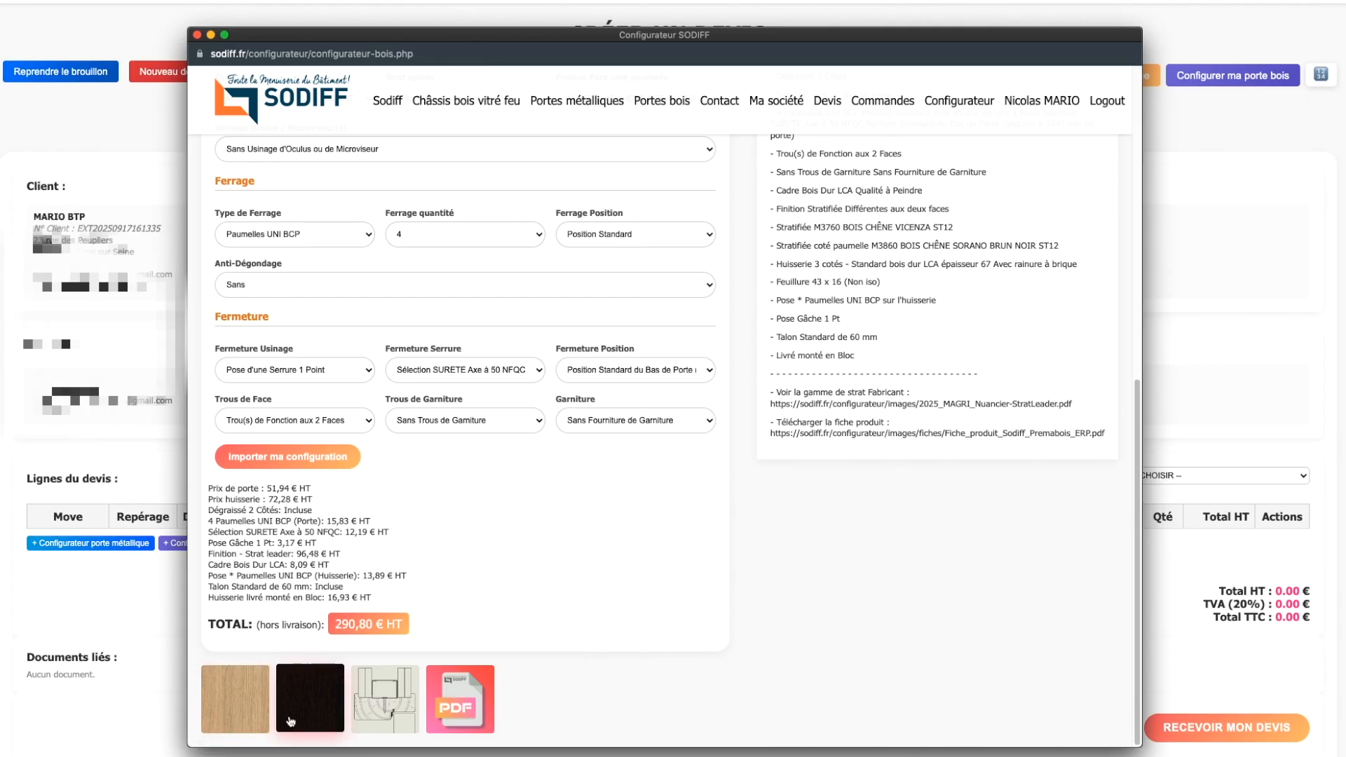
pyautogui.scroll(8, 501, 518)
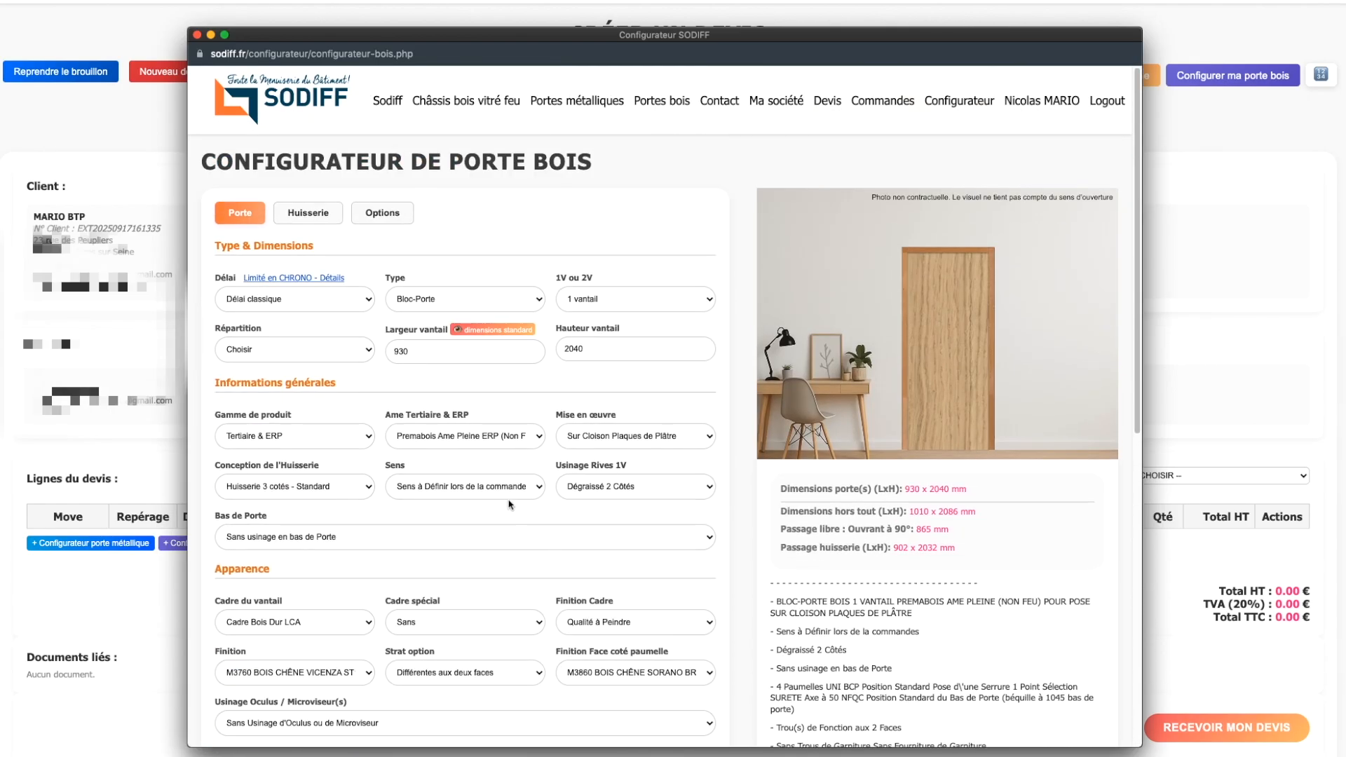
pyautogui.scroll(-3, 516, 501)
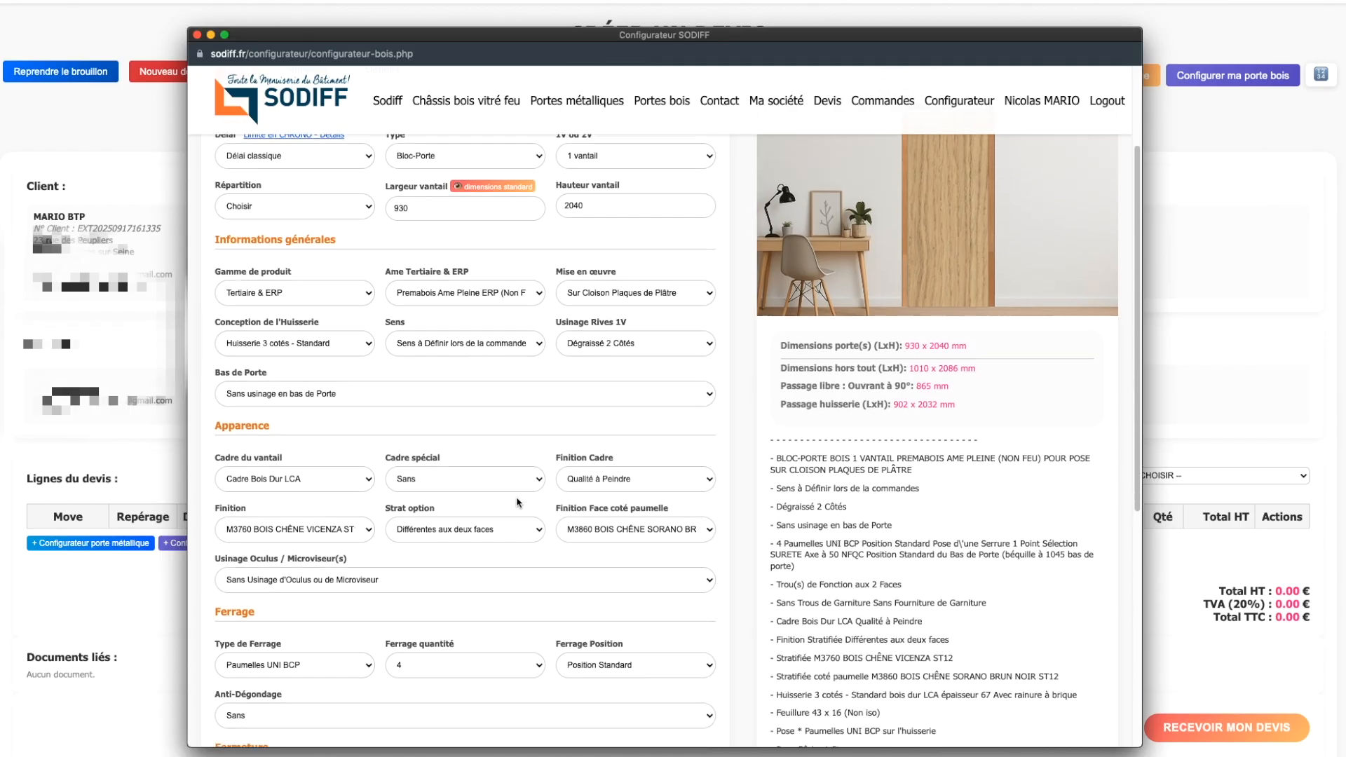
pyautogui.scroll(-2, 517, 502)
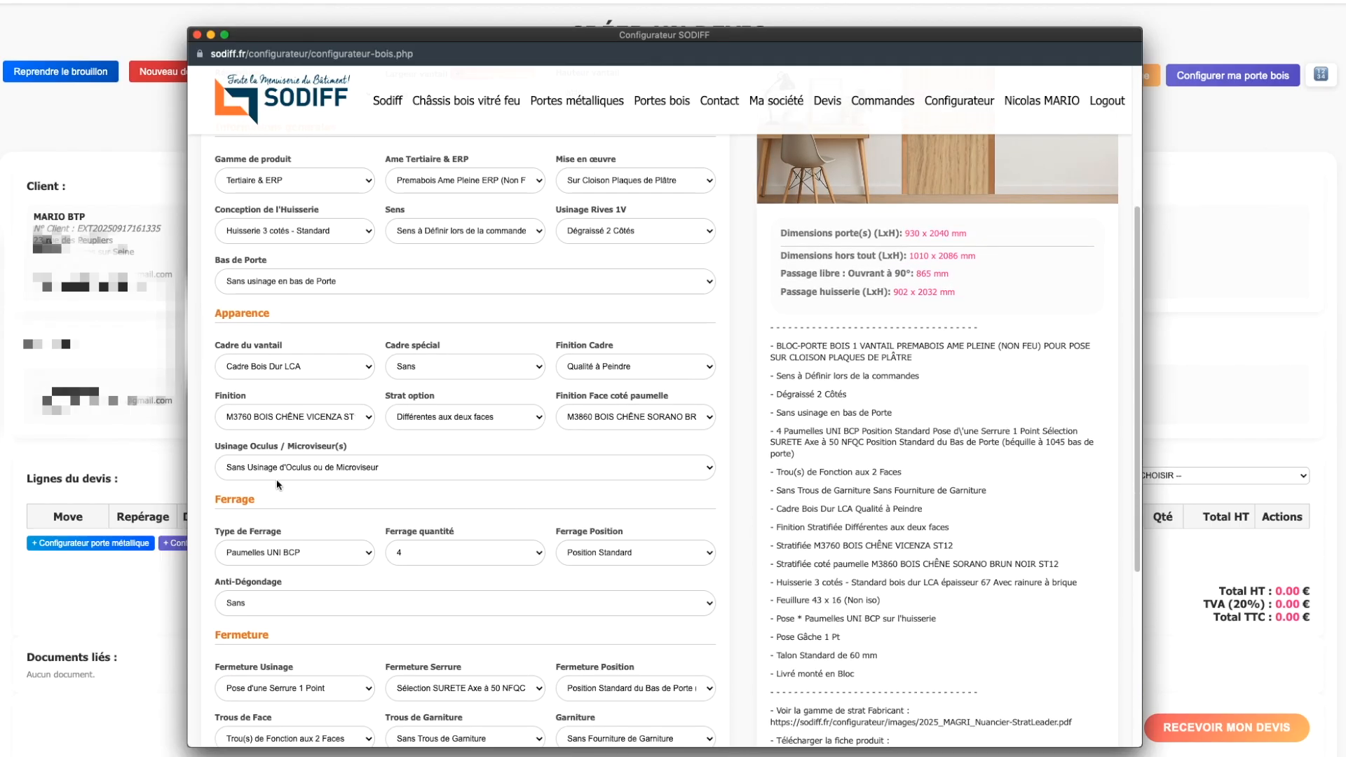
pyautogui.click(330, 470)
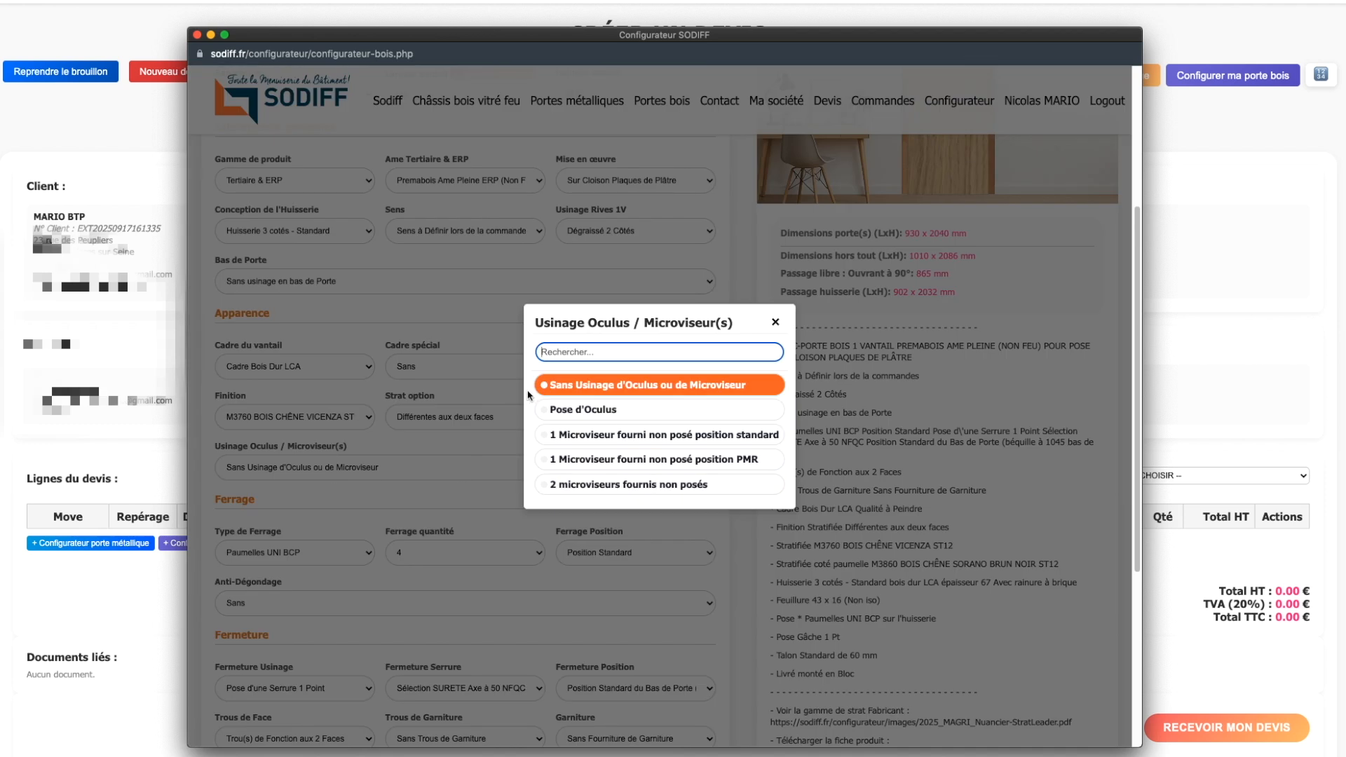
pyautogui.click(602, 410)
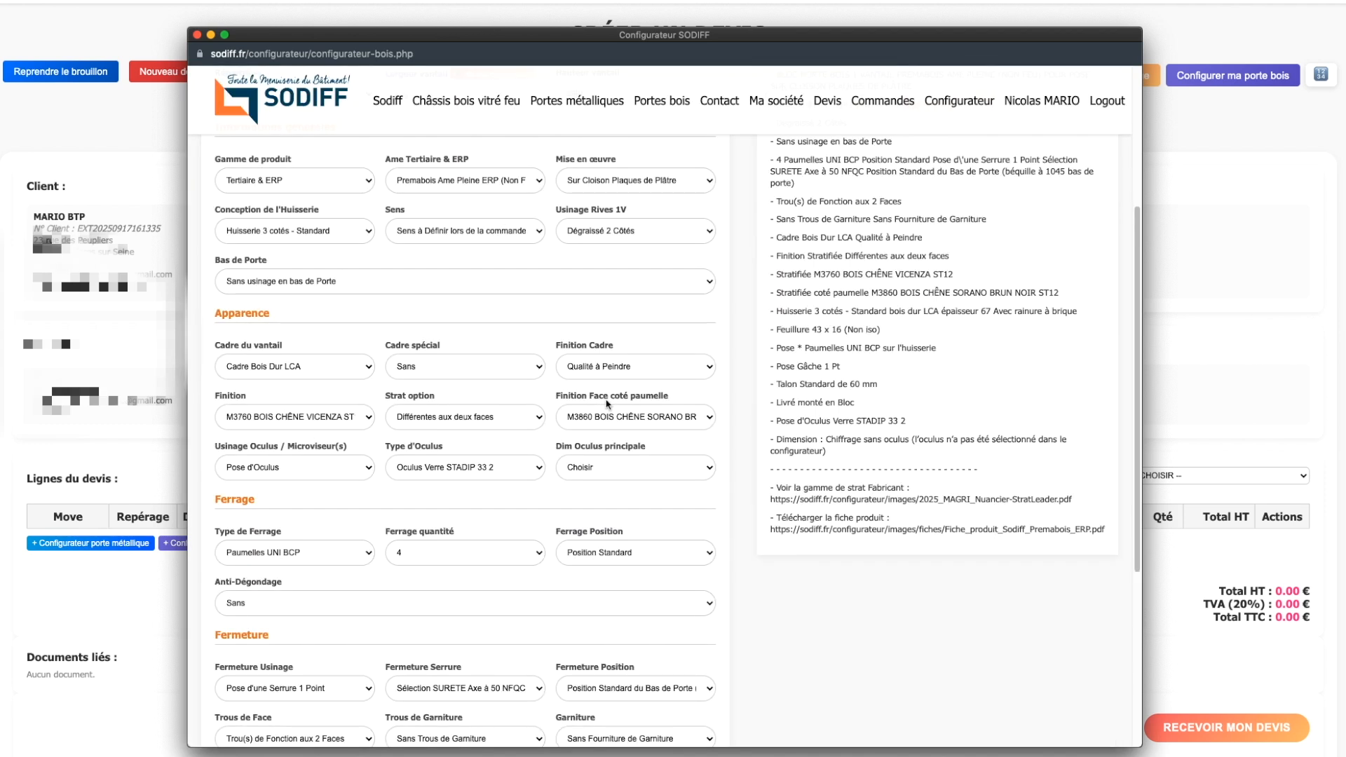
# Step: Keep Oculus Verre STADIP 33 2 as the glass type, set Dim Oculus principale to Oculus 800x200 and check the door preview
pyautogui.click(451, 471)
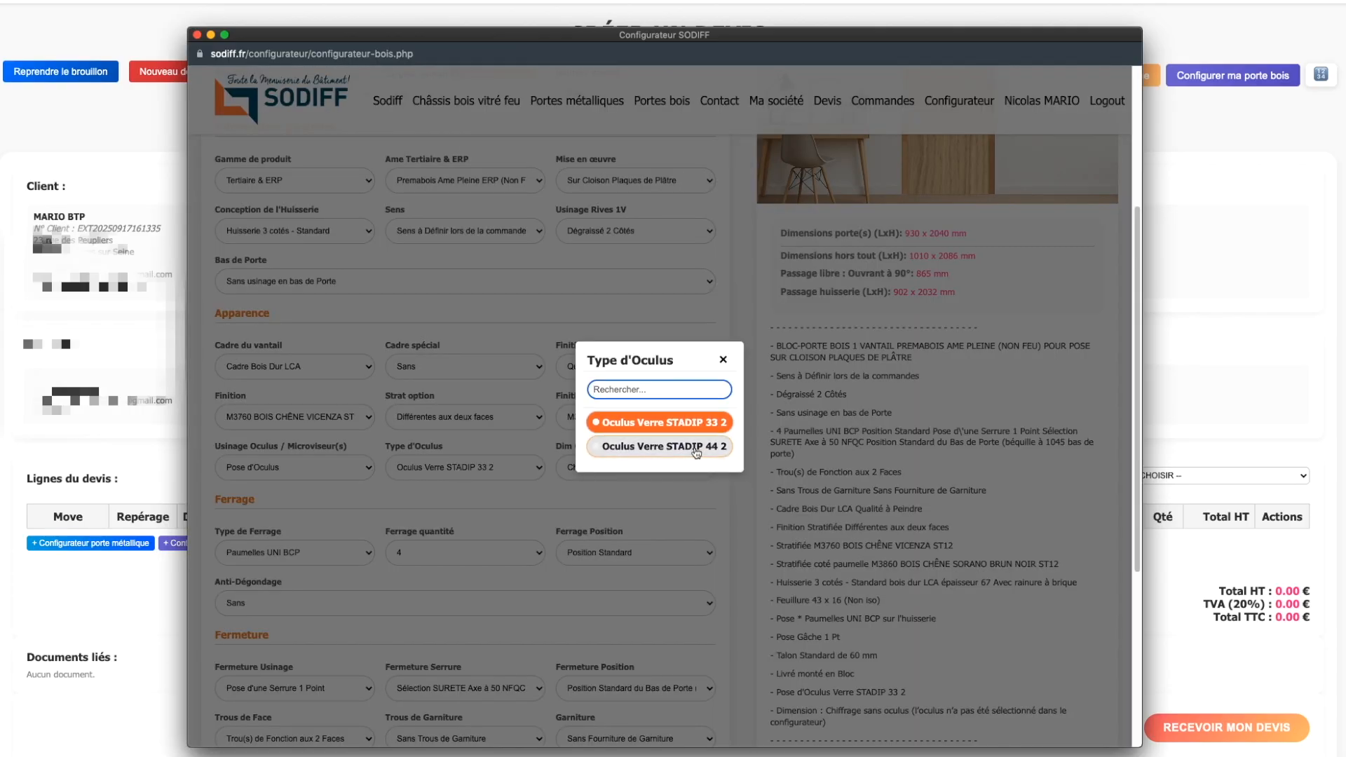
pyautogui.click(677, 491)
pyautogui.click(590, 468)
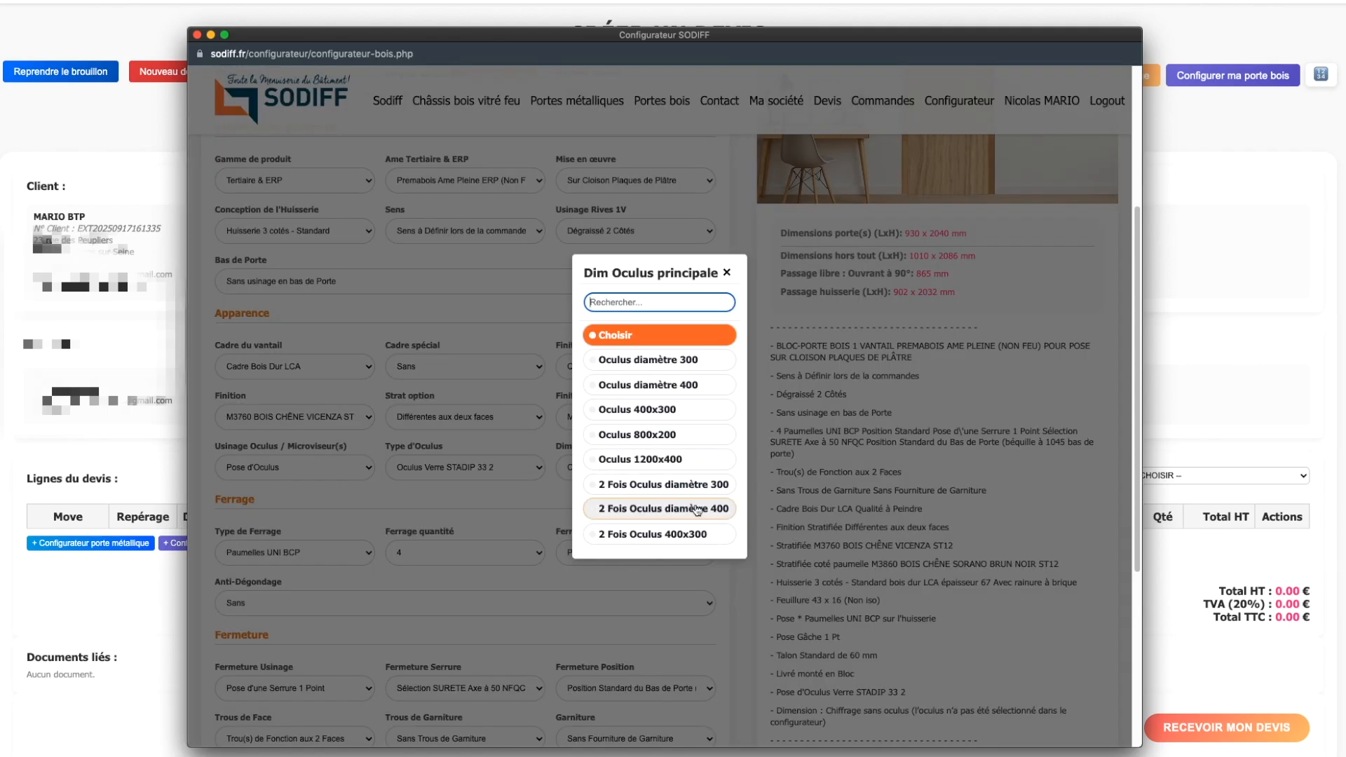
pyautogui.click(663, 434)
pyautogui.scroll(3, 873, 414)
pyautogui.scroll(1, 871, 413)
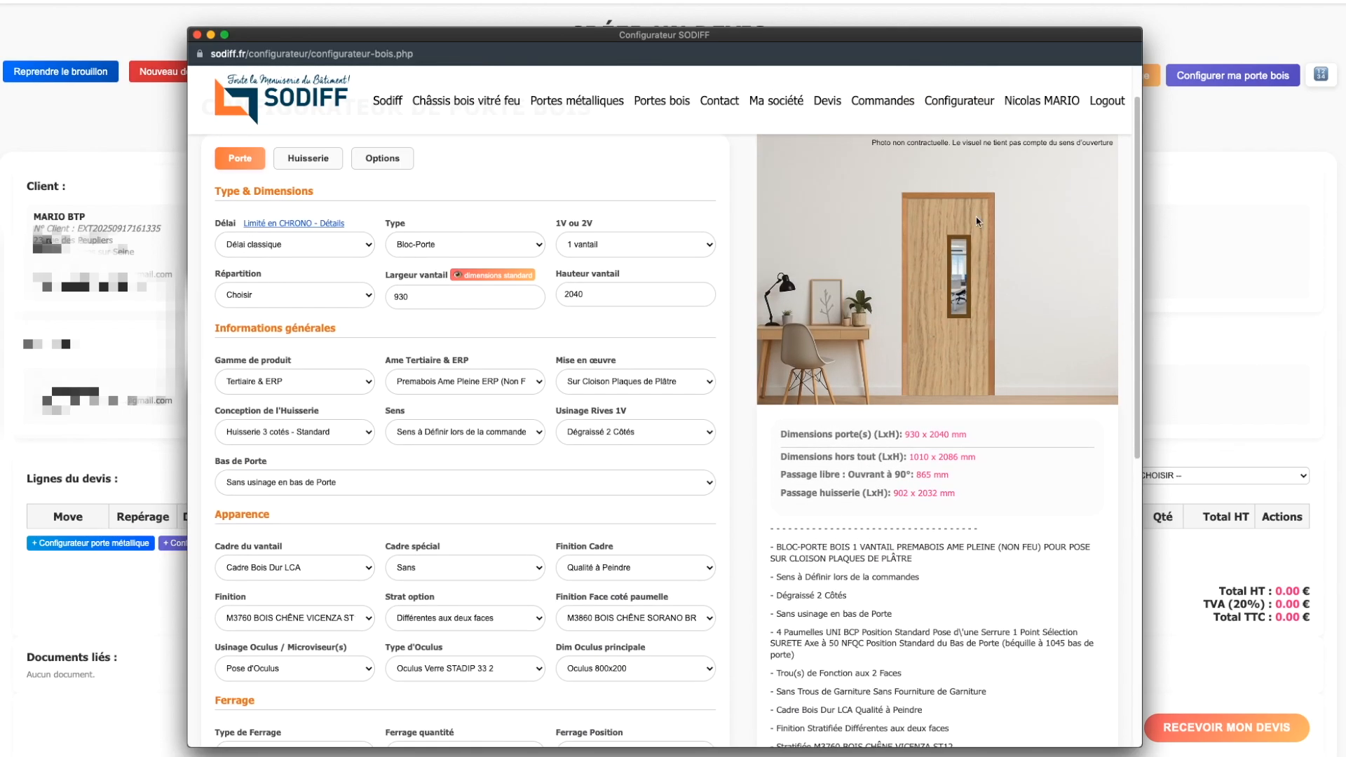
# Step: Check the Type de Ferrage and Ferrage quantité choices without changing either selection
pyautogui.scroll(-5, 721, 412)
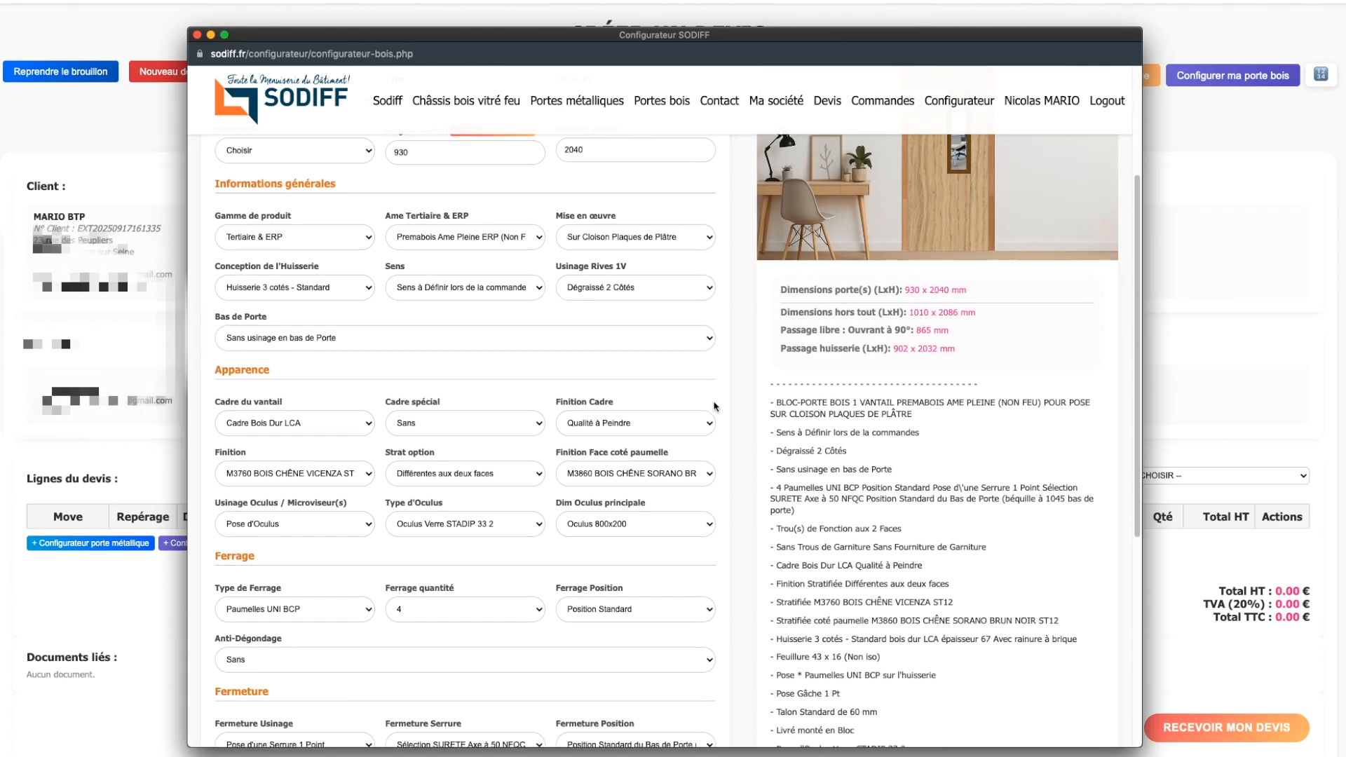
pyautogui.scroll(-3, 440, 518)
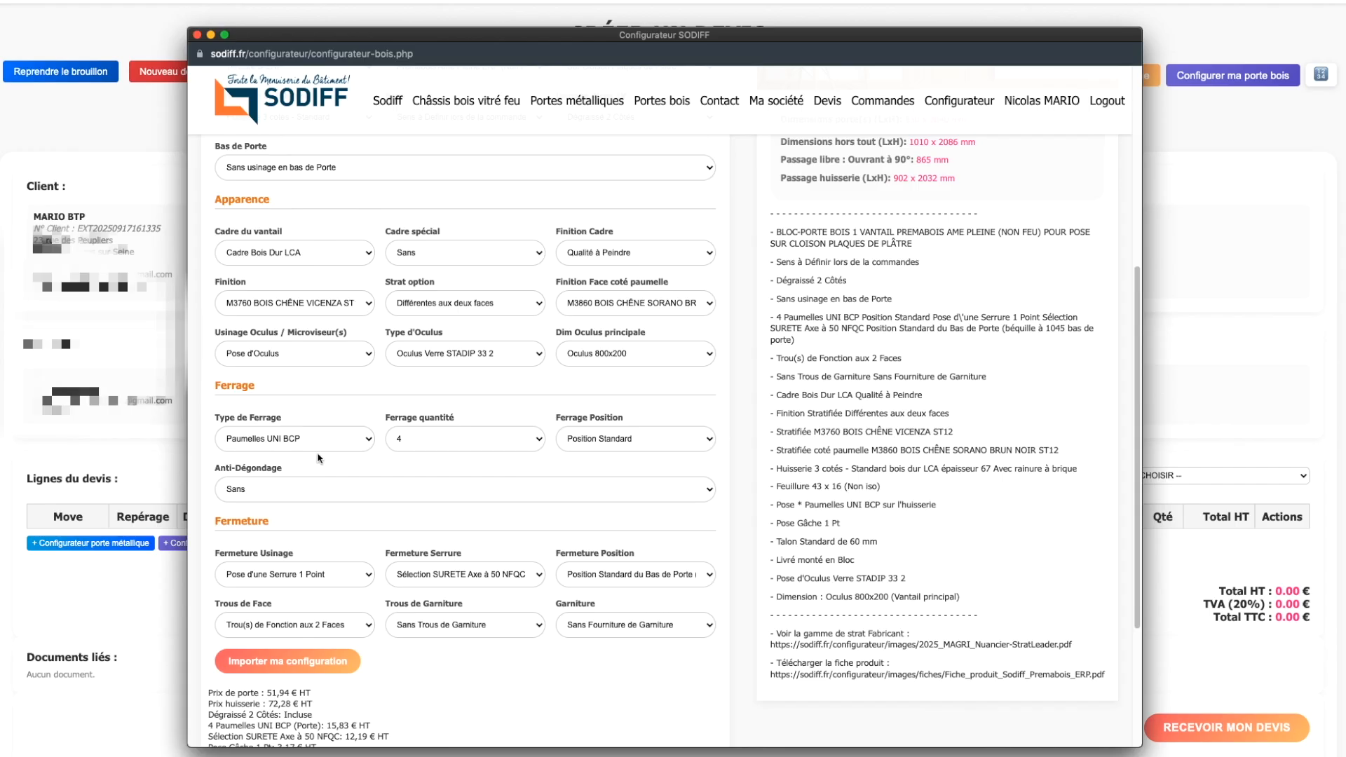
pyautogui.click(319, 442)
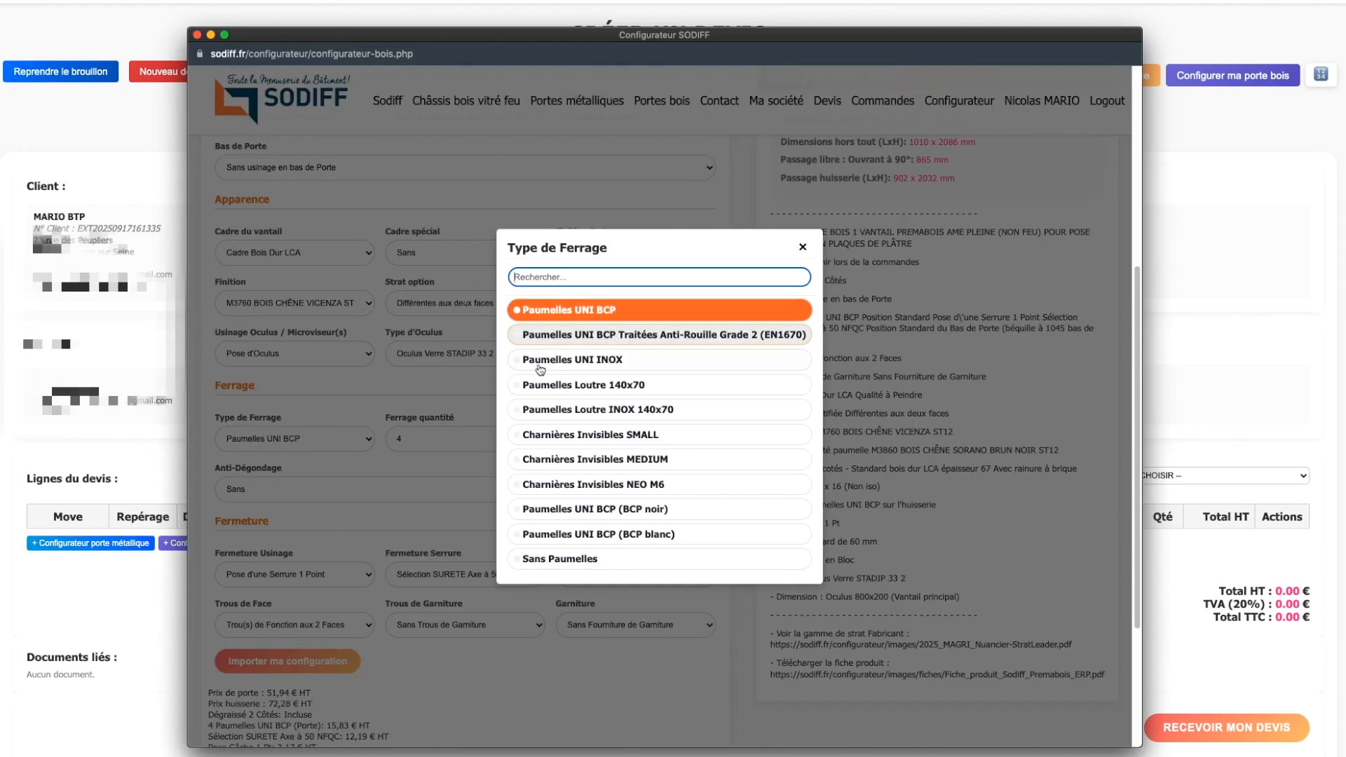
pyautogui.scroll(-1, 549, 491)
pyautogui.scroll(2, 548, 508)
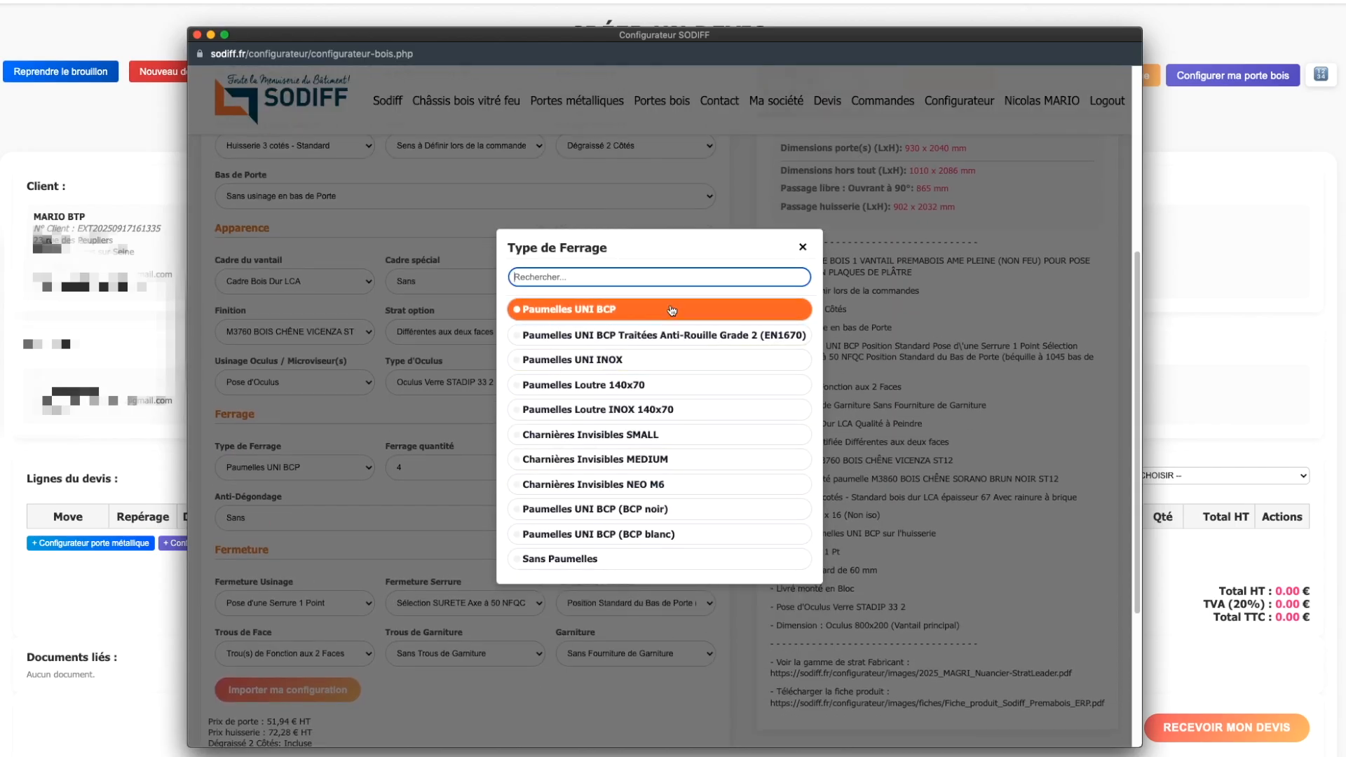
pyautogui.click(802, 249)
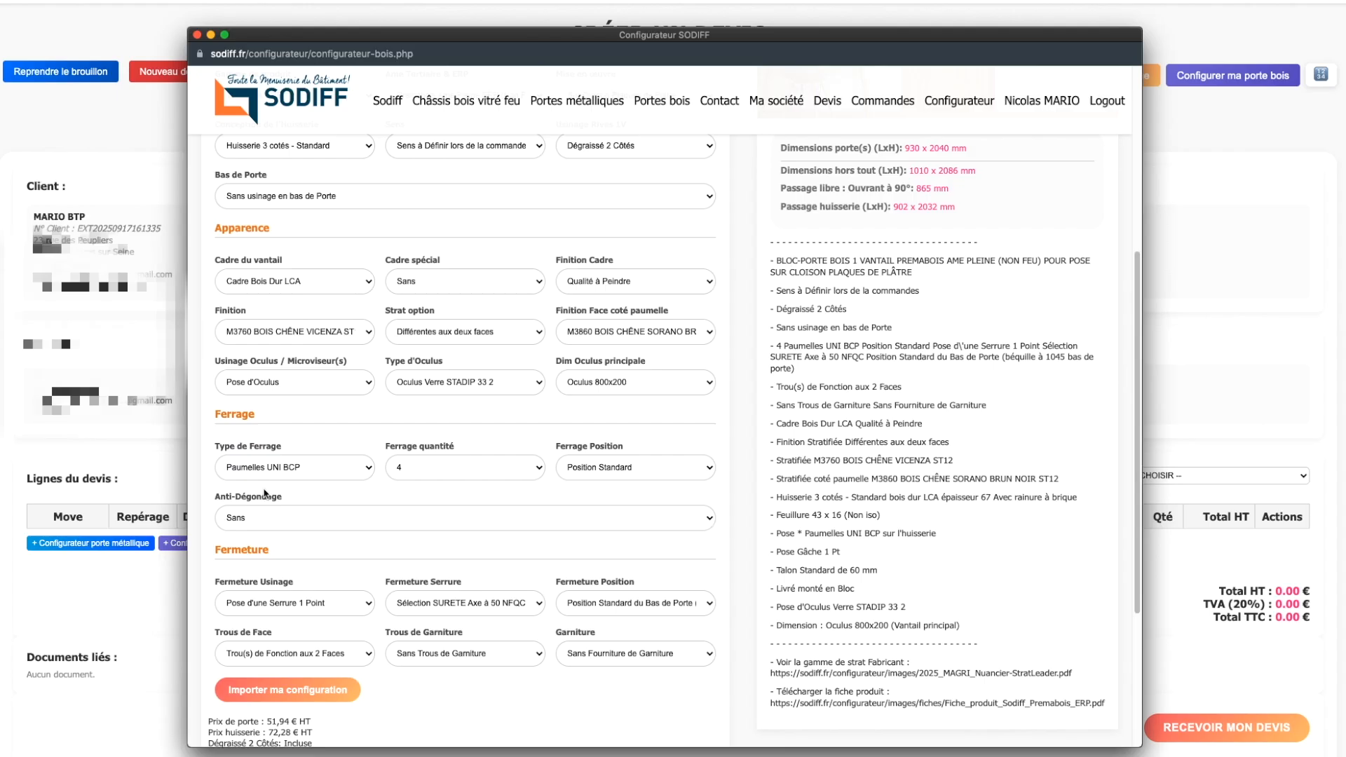
pyautogui.click(463, 468)
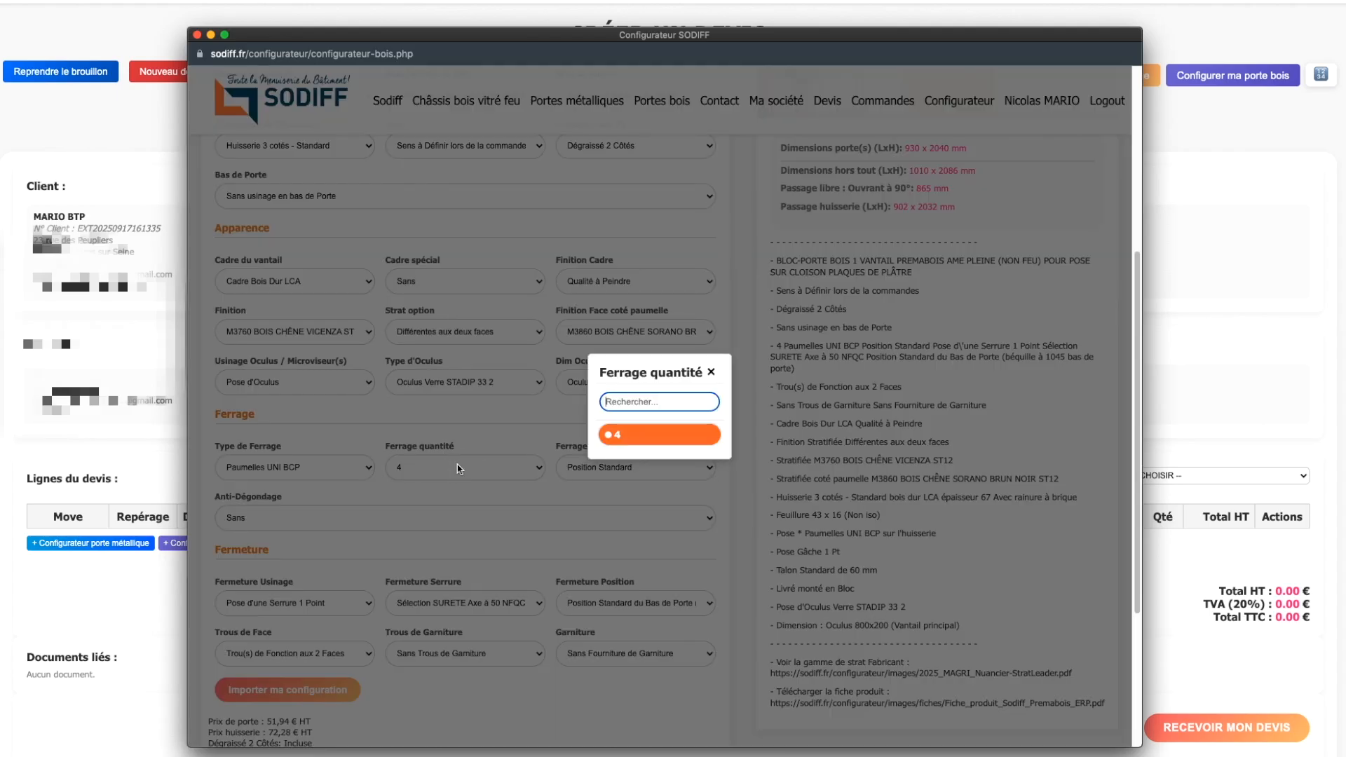
pyautogui.click(712, 372)
# Step: Set the Largeur vantail to 830 and the Ferrage quantité to 3
pyautogui.scroll(3, 594, 456)
pyautogui.moveTo(425, 230); pyautogui.dragTo(376, 228)
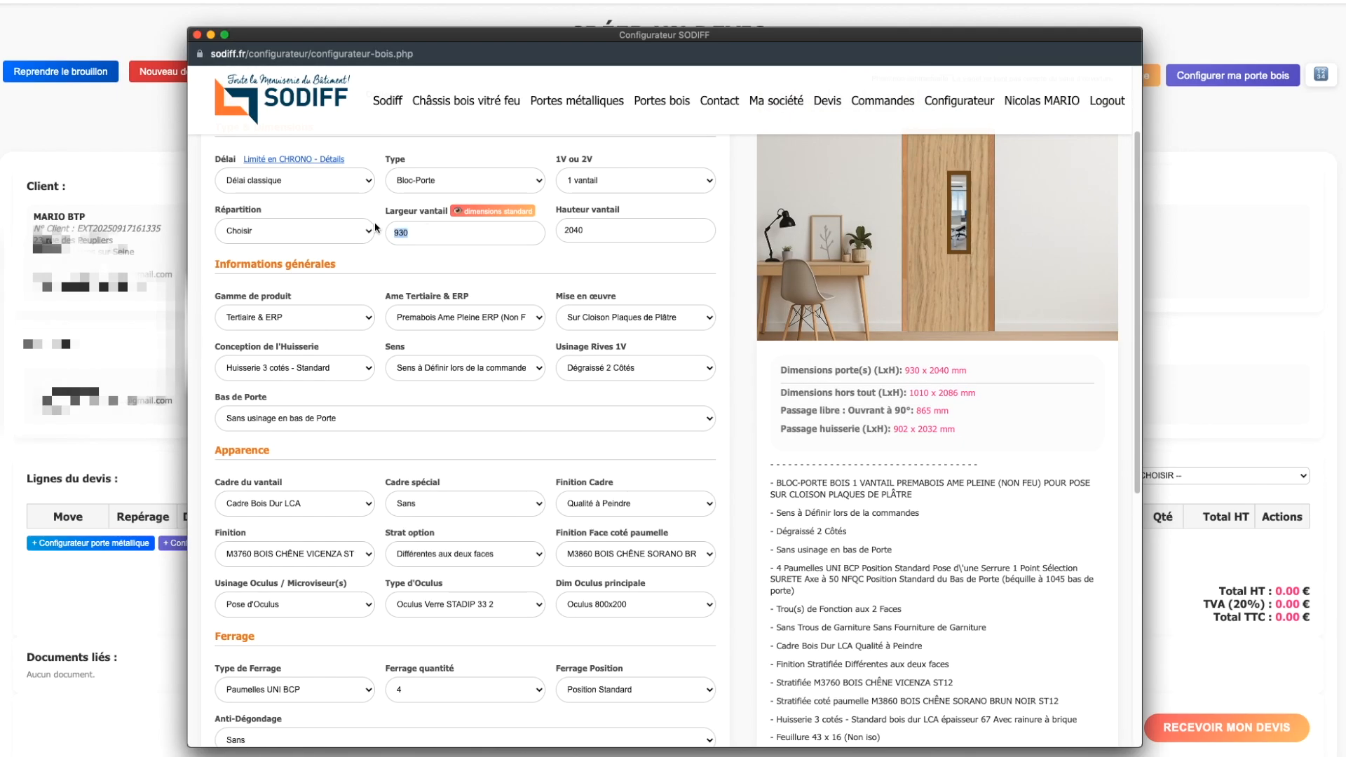
pyautogui.write('830')
pyautogui.scroll(-5, 488, 295)
pyautogui.click(453, 375)
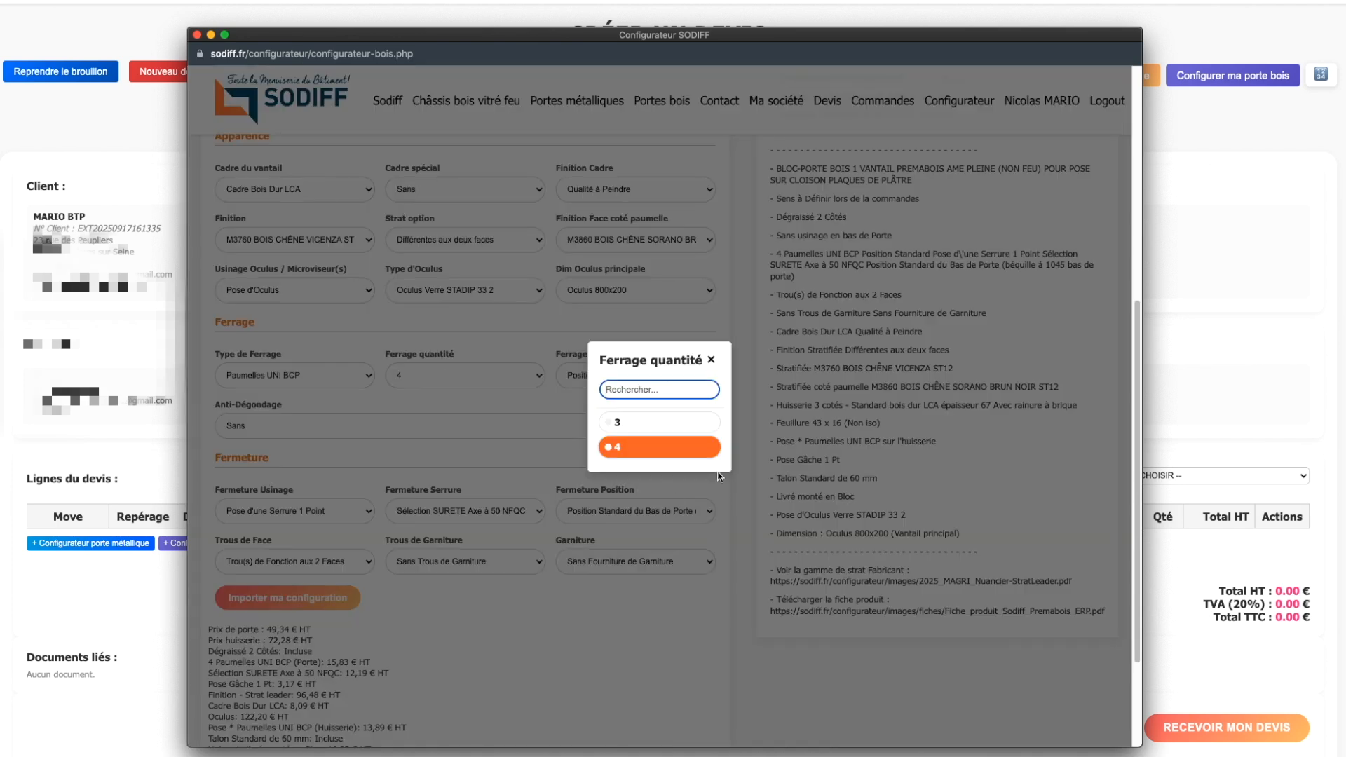
pyautogui.click(658, 422)
# Step: Set the Largeur vantail back to 930 and the Sens to Droite Poussant
pyautogui.scroll(4, 373, 257)
pyautogui.moveTo(435, 171); pyautogui.dragTo(353, 164)
pyautogui.write('930')
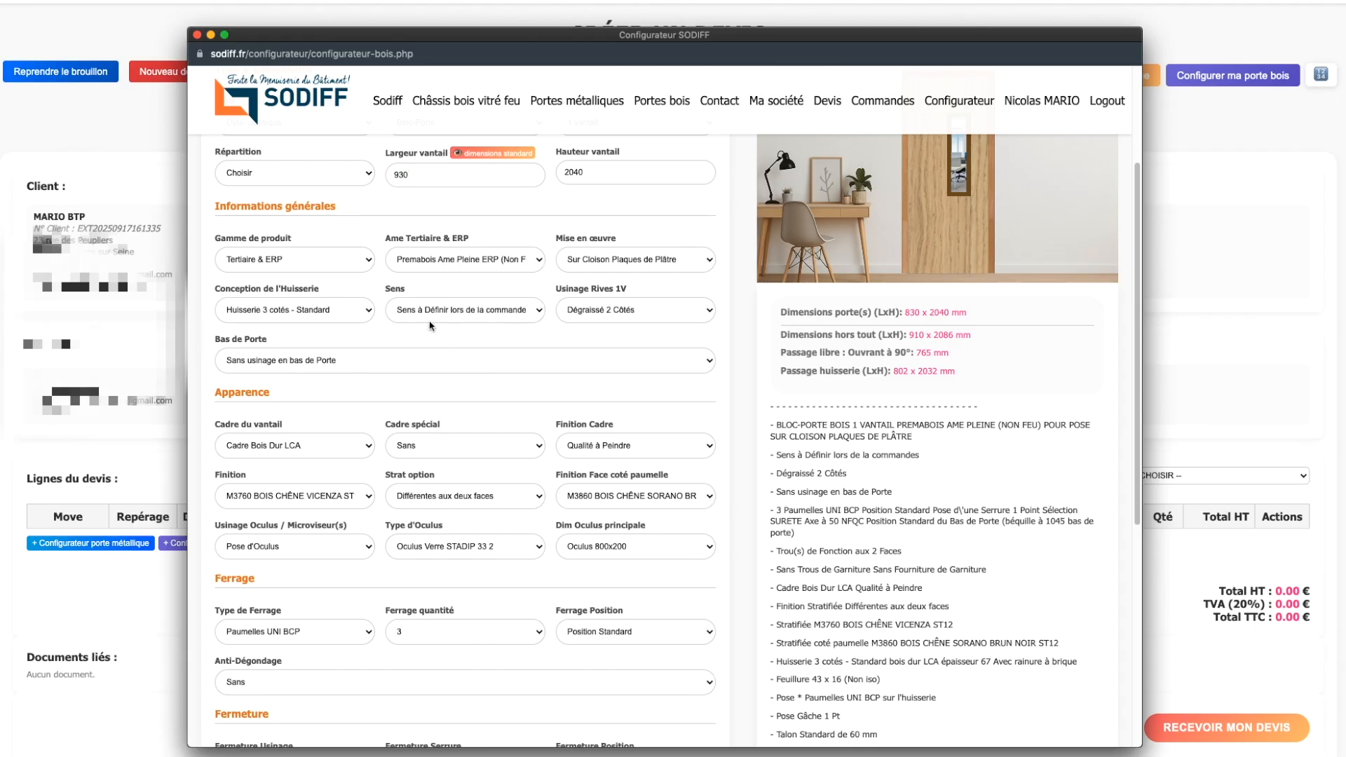
pyautogui.click(431, 322)
pyautogui.click(657, 440)
# Step: Check which Ferrage quantité choices are offered for the 930 wide leaf, leaving the selection as it is
pyautogui.scroll(-4, 630, 455)
pyautogui.click(425, 354)
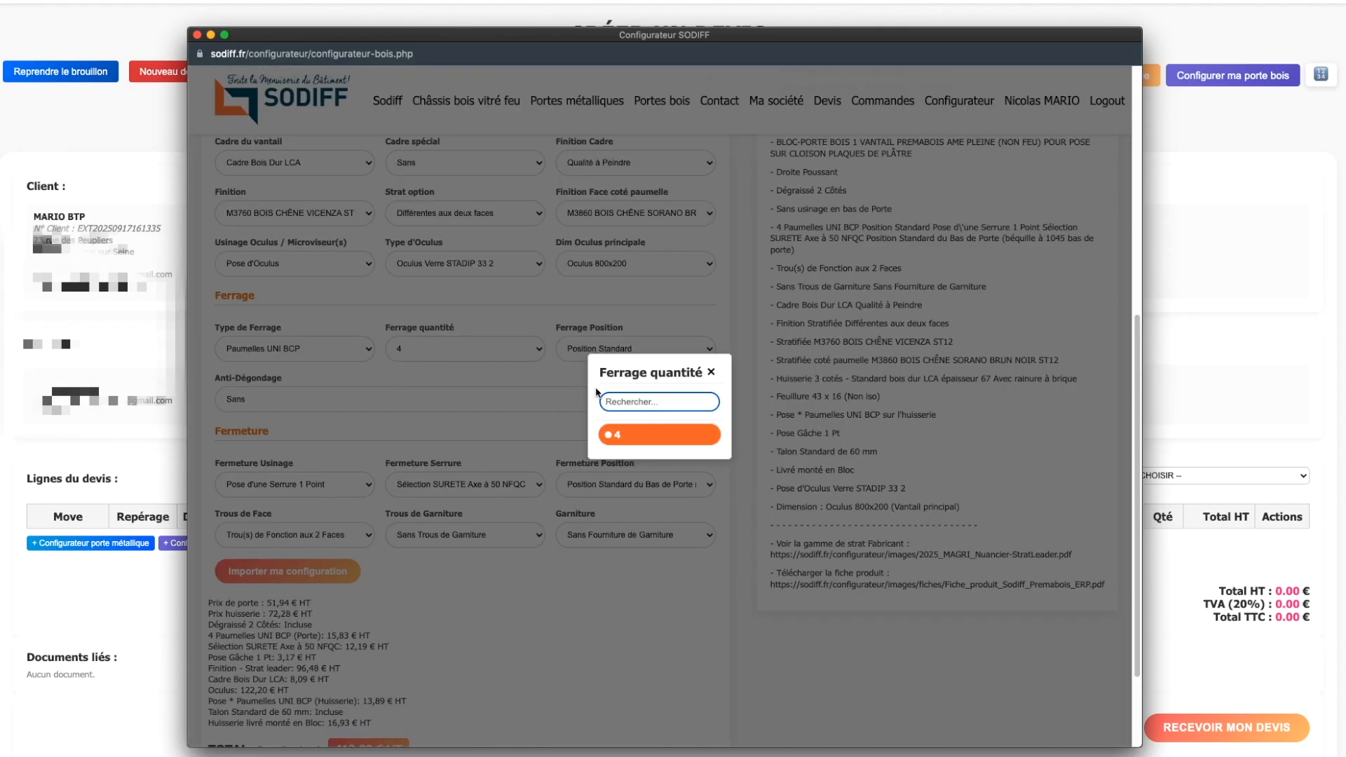
pyautogui.click(712, 372)
pyautogui.scroll(1, 638, 373)
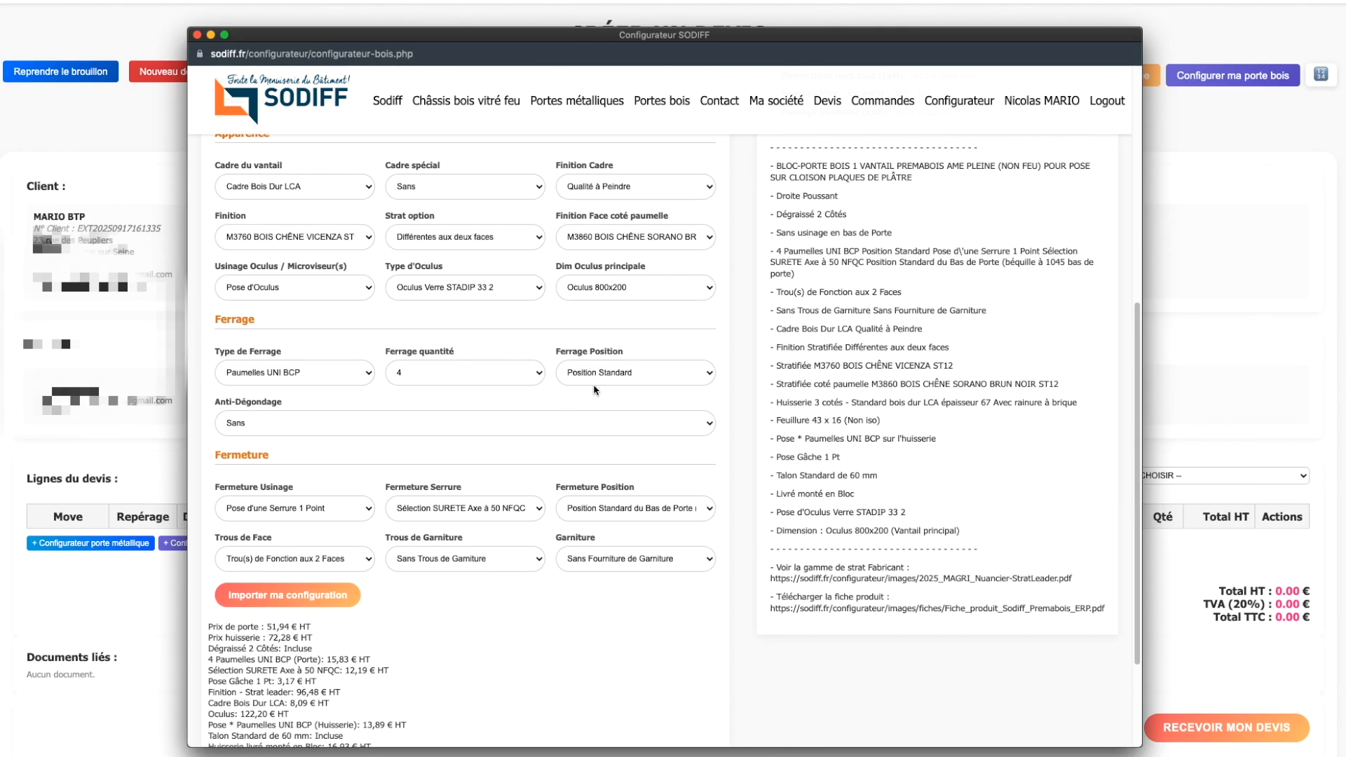
# Step: Check the Anti-Dégondage and Fermeture Serrure choices without changing either selection
pyautogui.scroll(-1, 451, 435)
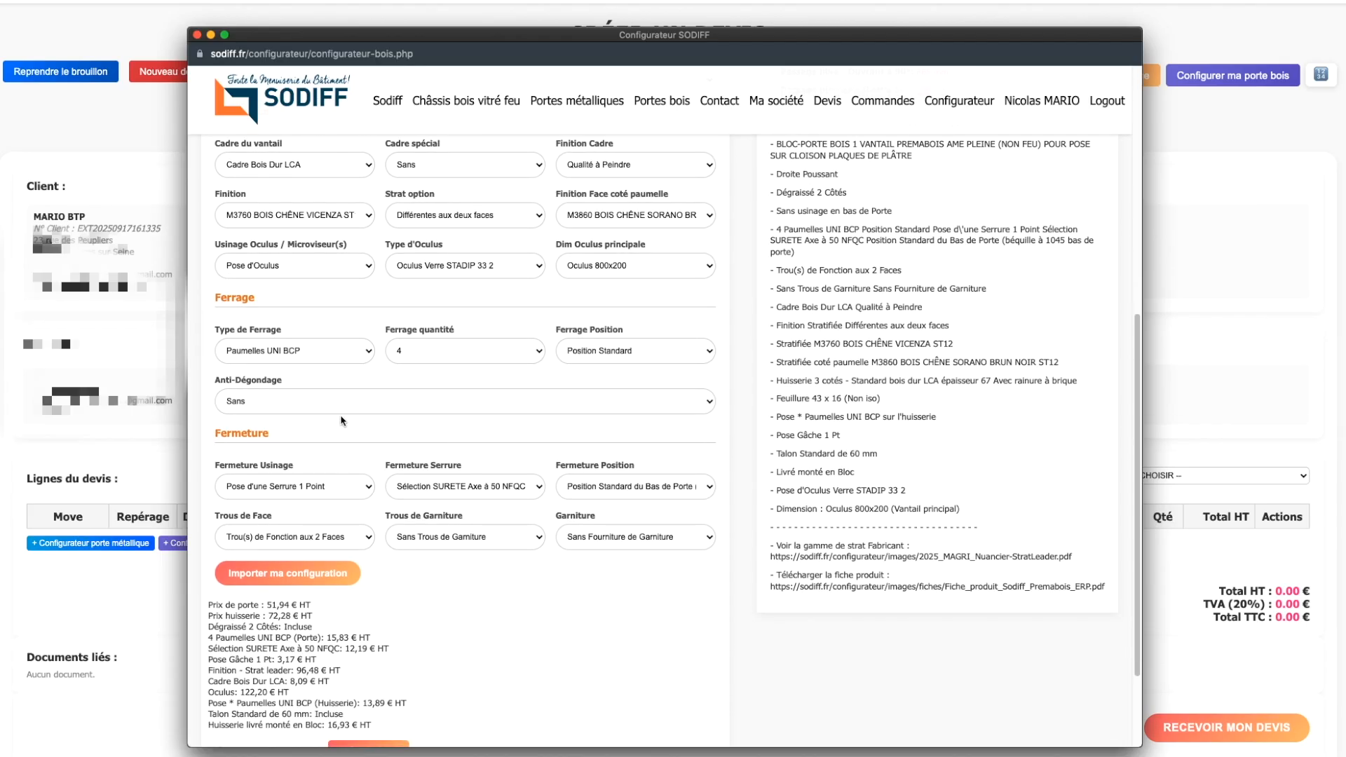
pyautogui.click(345, 400)
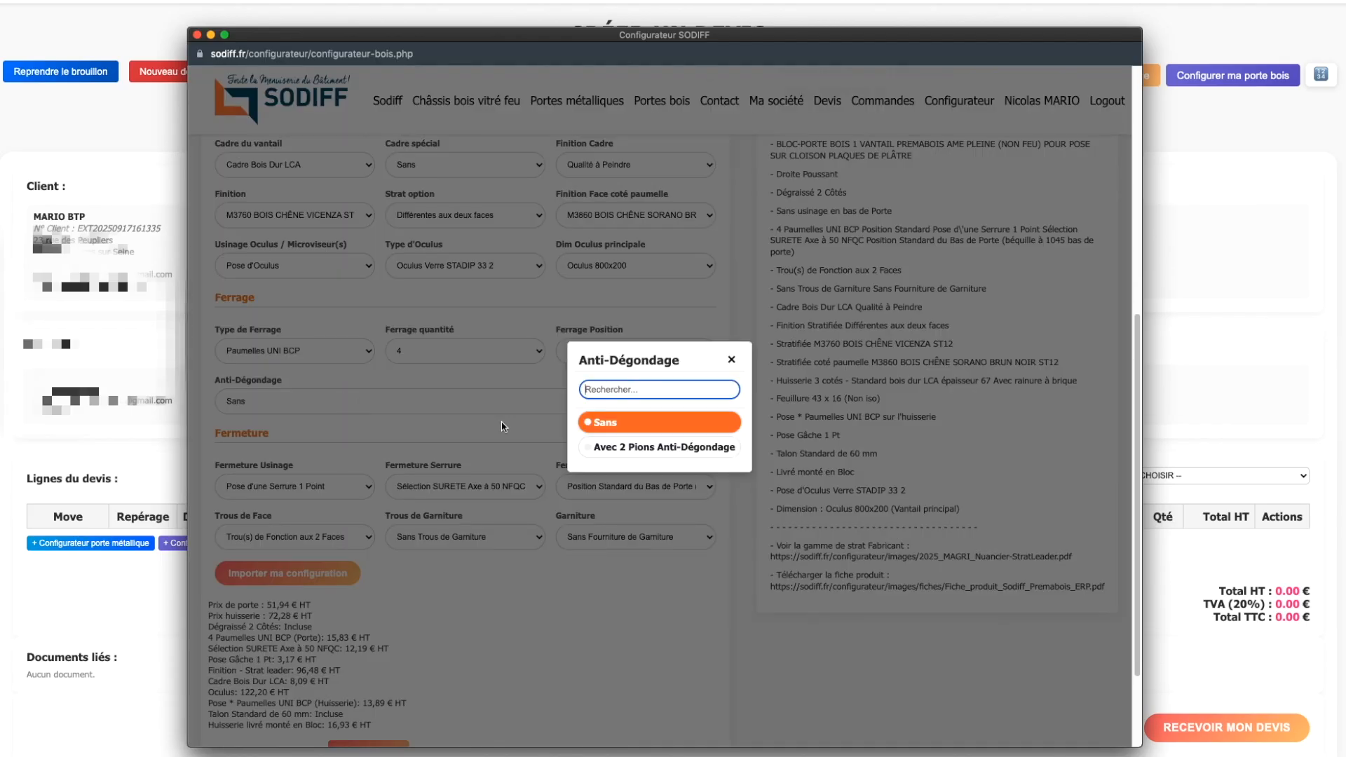
pyautogui.click(728, 362)
pyautogui.scroll(-1, 555, 398)
pyautogui.scroll(-1, 555, 398)
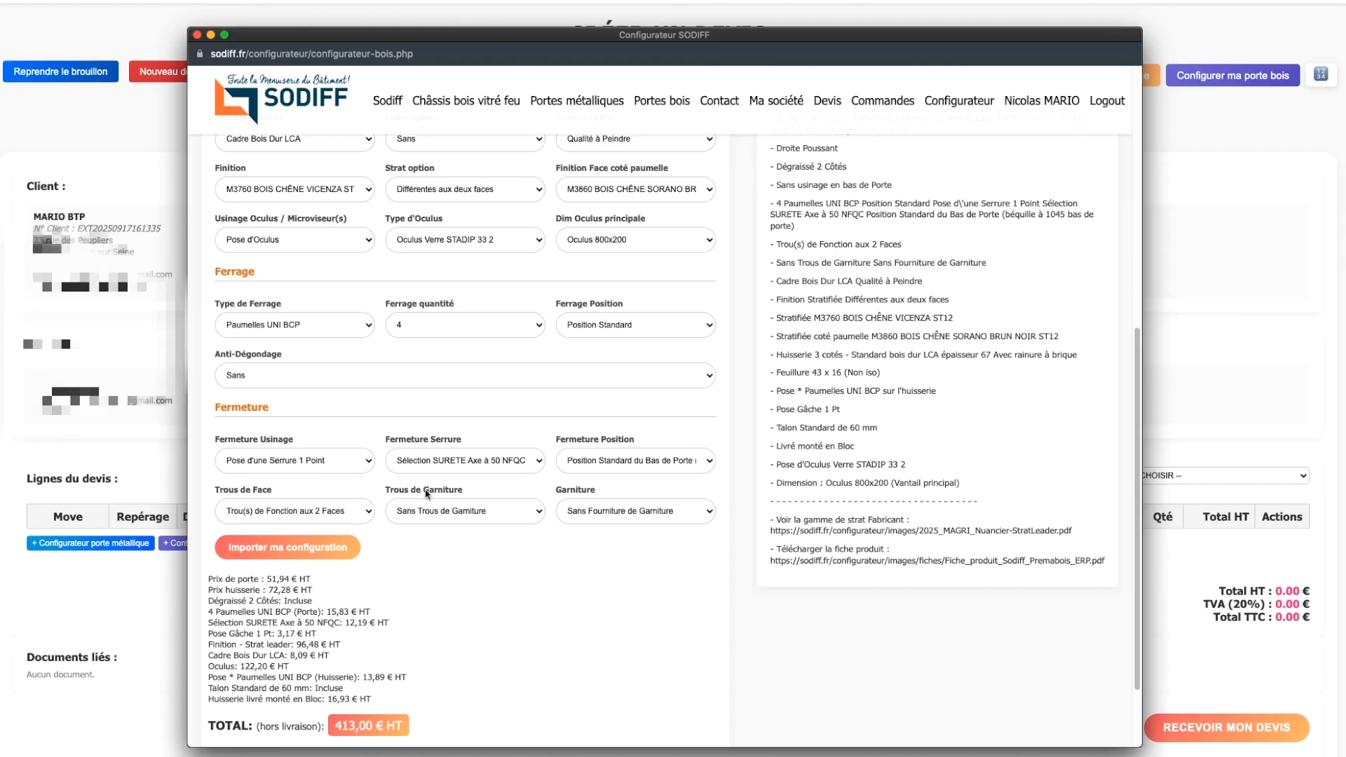
pyautogui.click(465, 462)
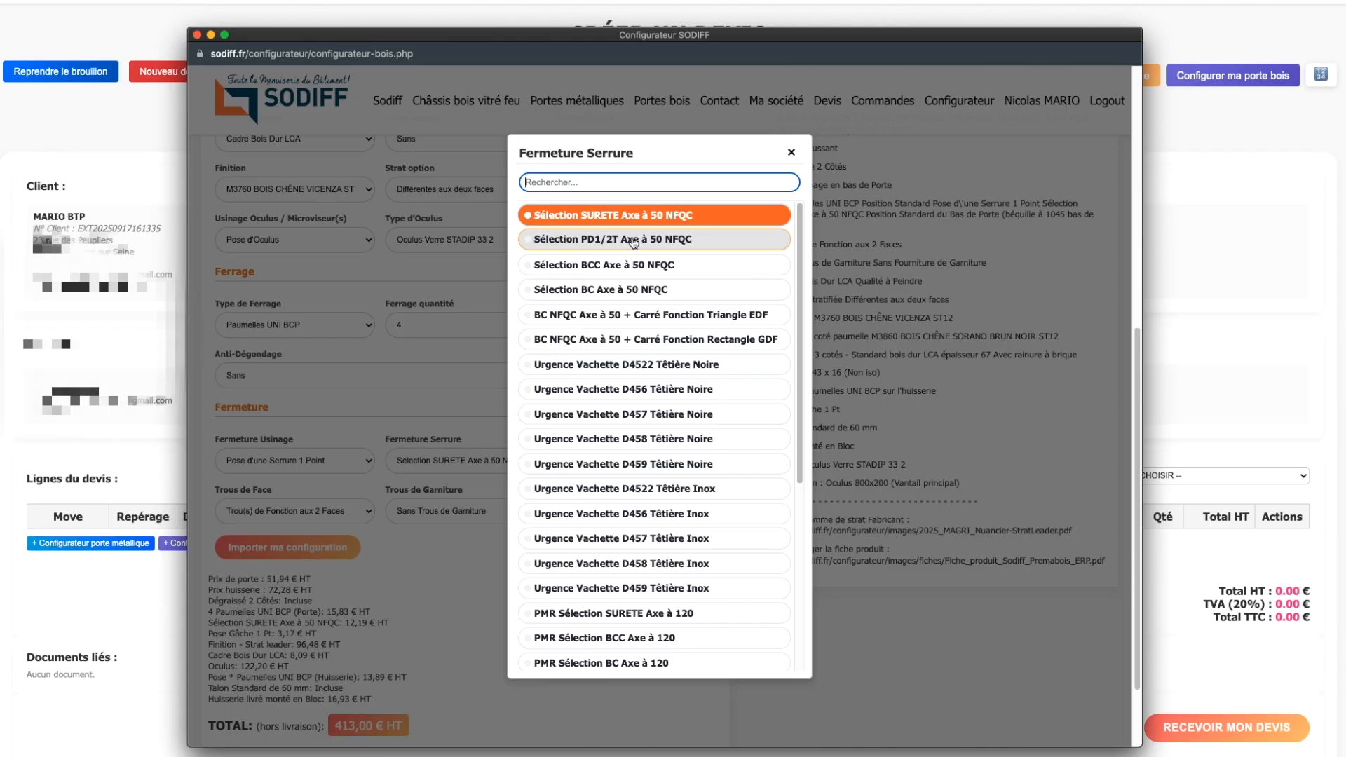
pyautogui.click(790, 153)
# Step: Try the Fermeture Usinage options Usinage Mortaise + Têtière 1 Point pour Serrure and Sans Usinage de serrure
pyautogui.scroll(-3, 508, 480)
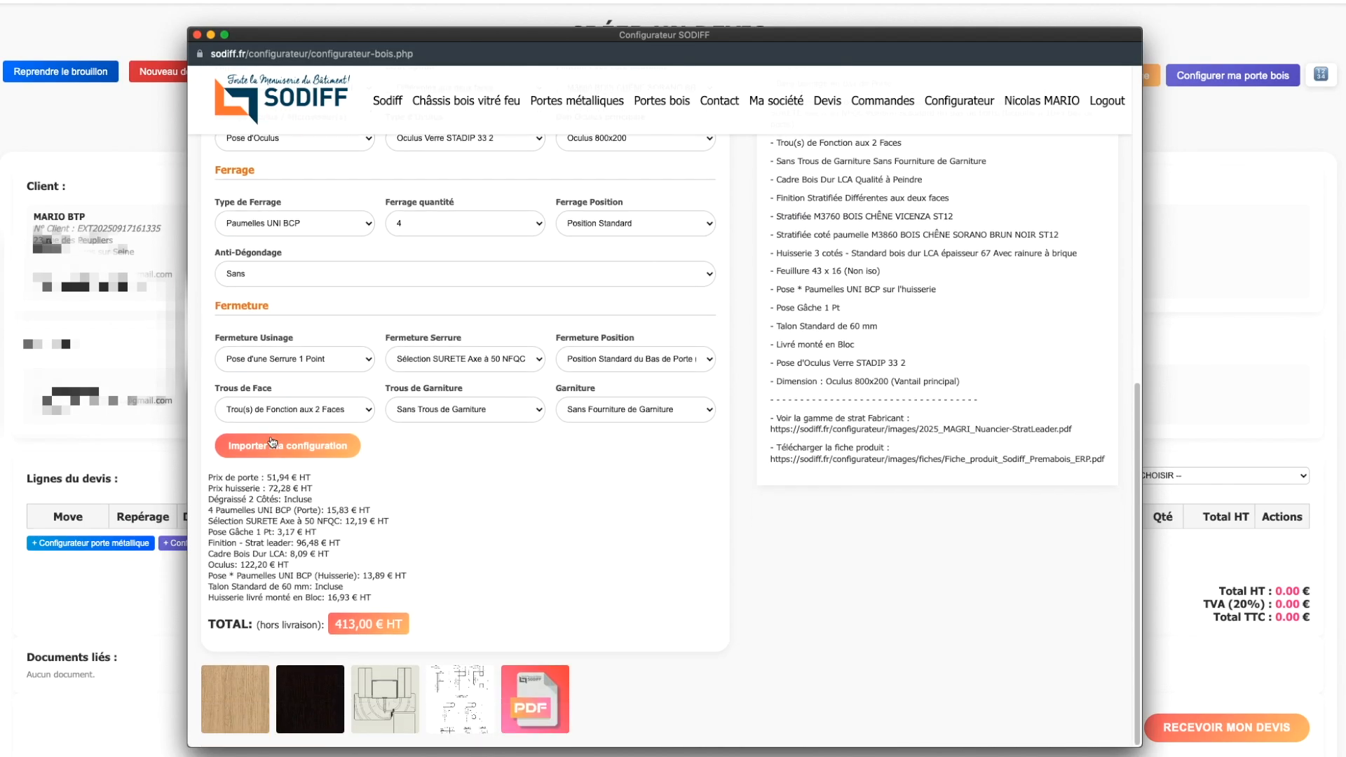
pyautogui.click(332, 368)
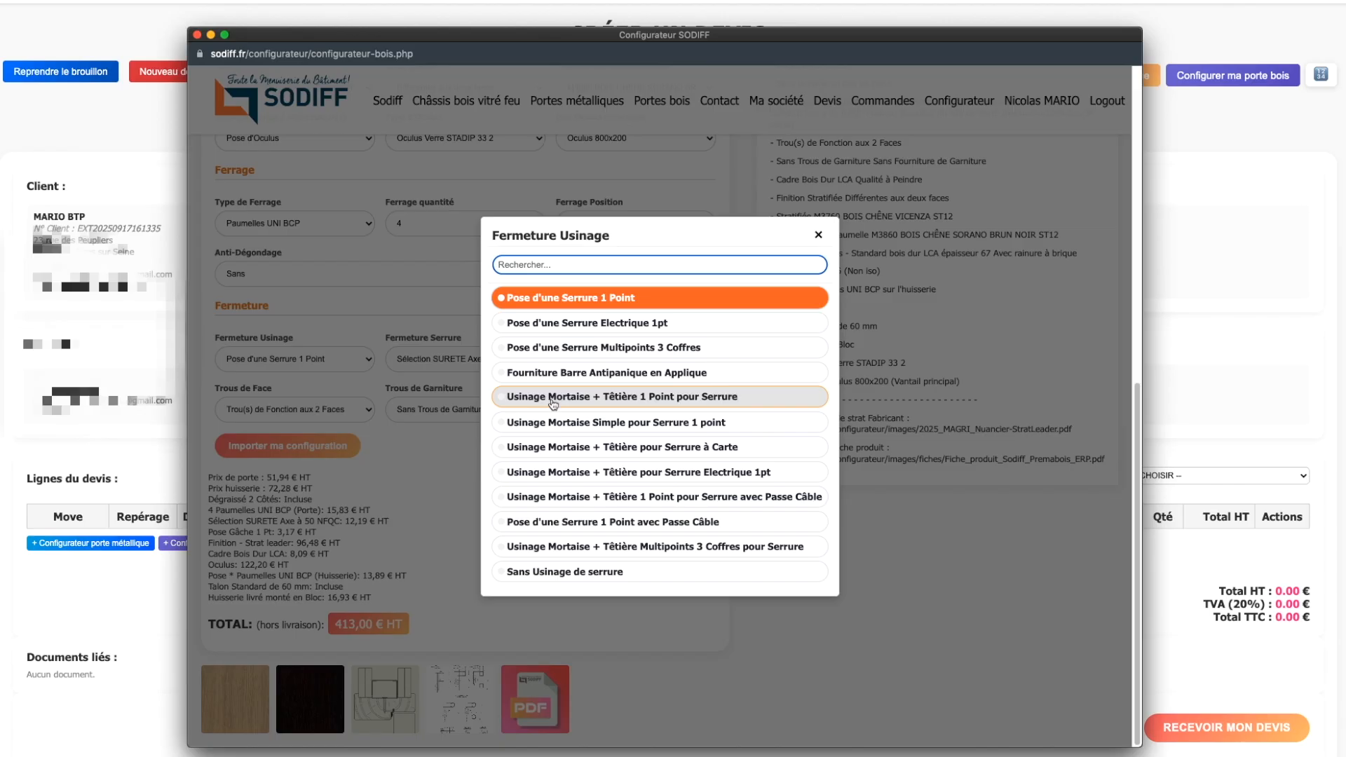
pyautogui.click(630, 397)
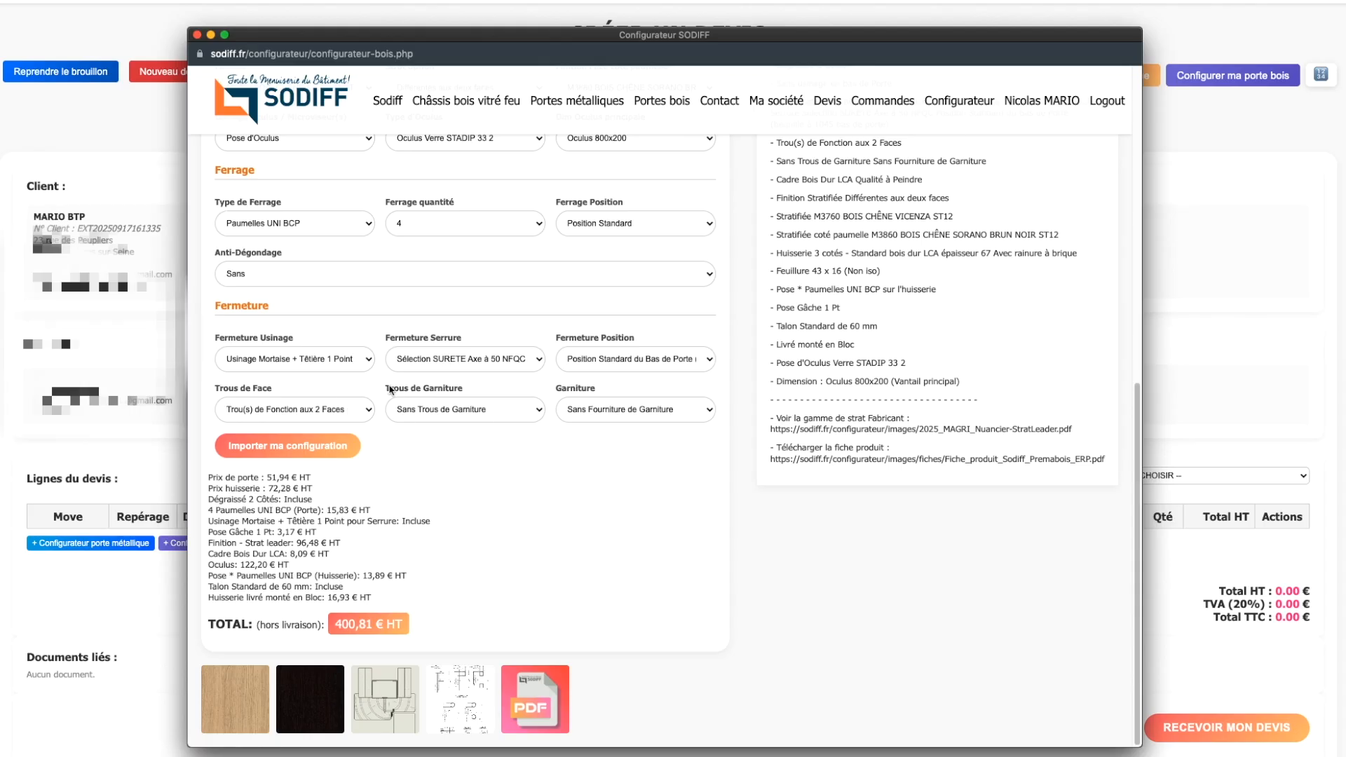
pyautogui.click(349, 360)
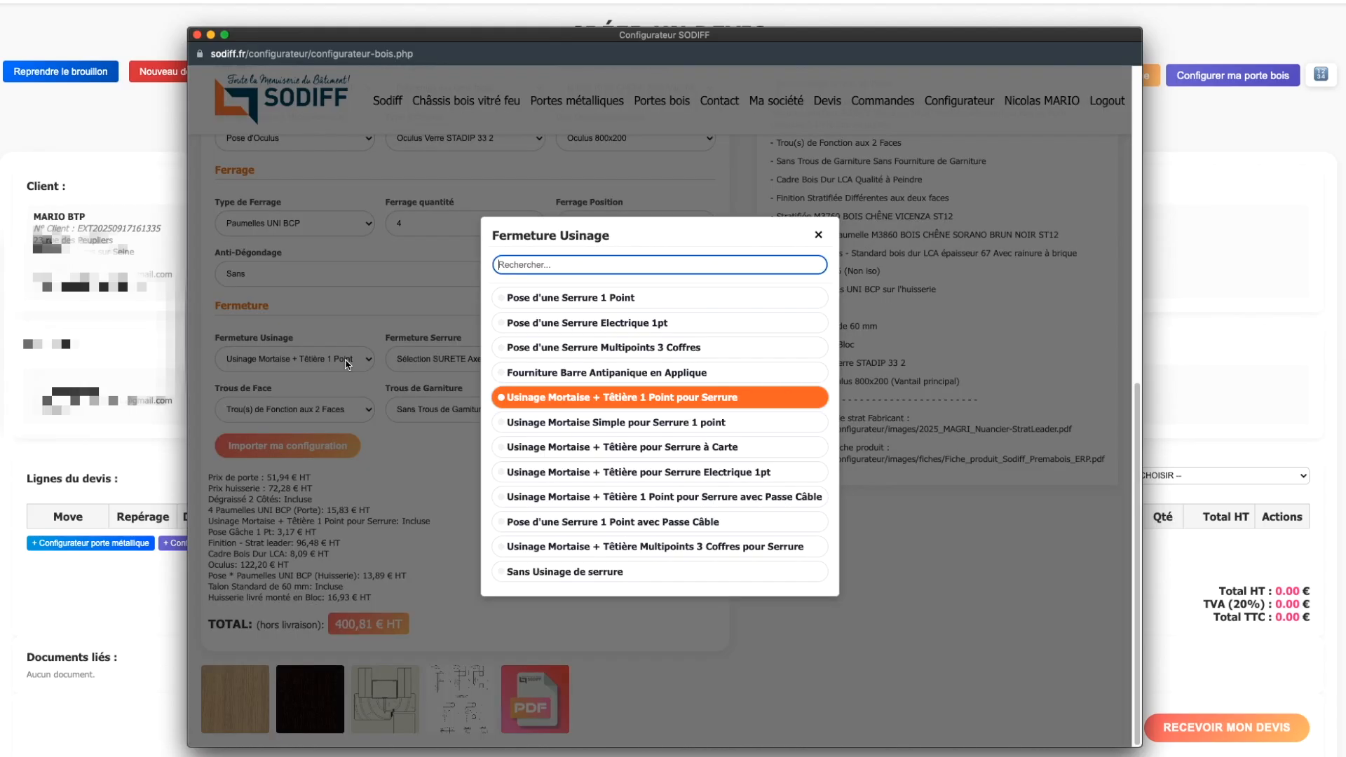
pyautogui.click(590, 573)
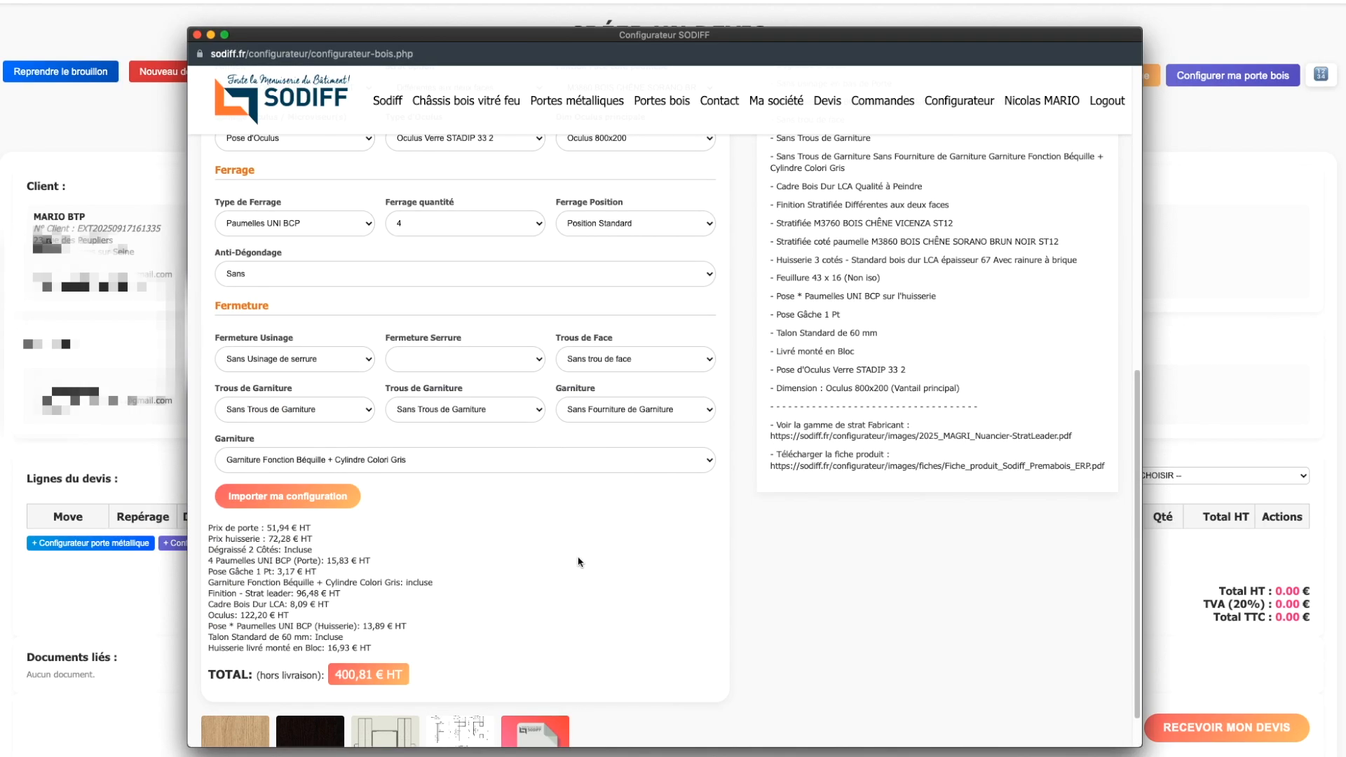
# Step: Set the Fermeture Usinage back to Pose d'une Serrure 1 Point and the Trous de Face to Trou(s) de Fonction aux 2 Faces
pyautogui.click(506, 362)
pyautogui.click(321, 357)
pyautogui.click(292, 360)
pyautogui.click(579, 298)
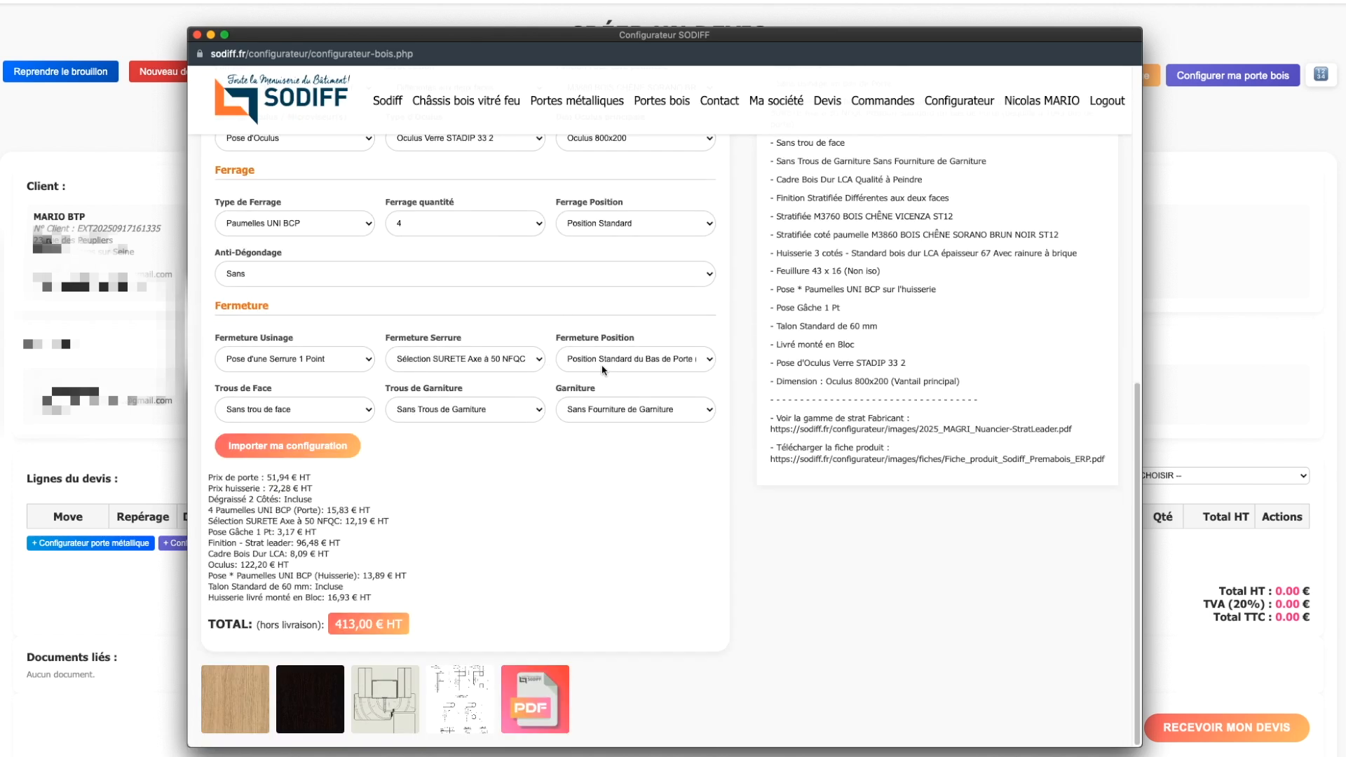
pyautogui.click(328, 411)
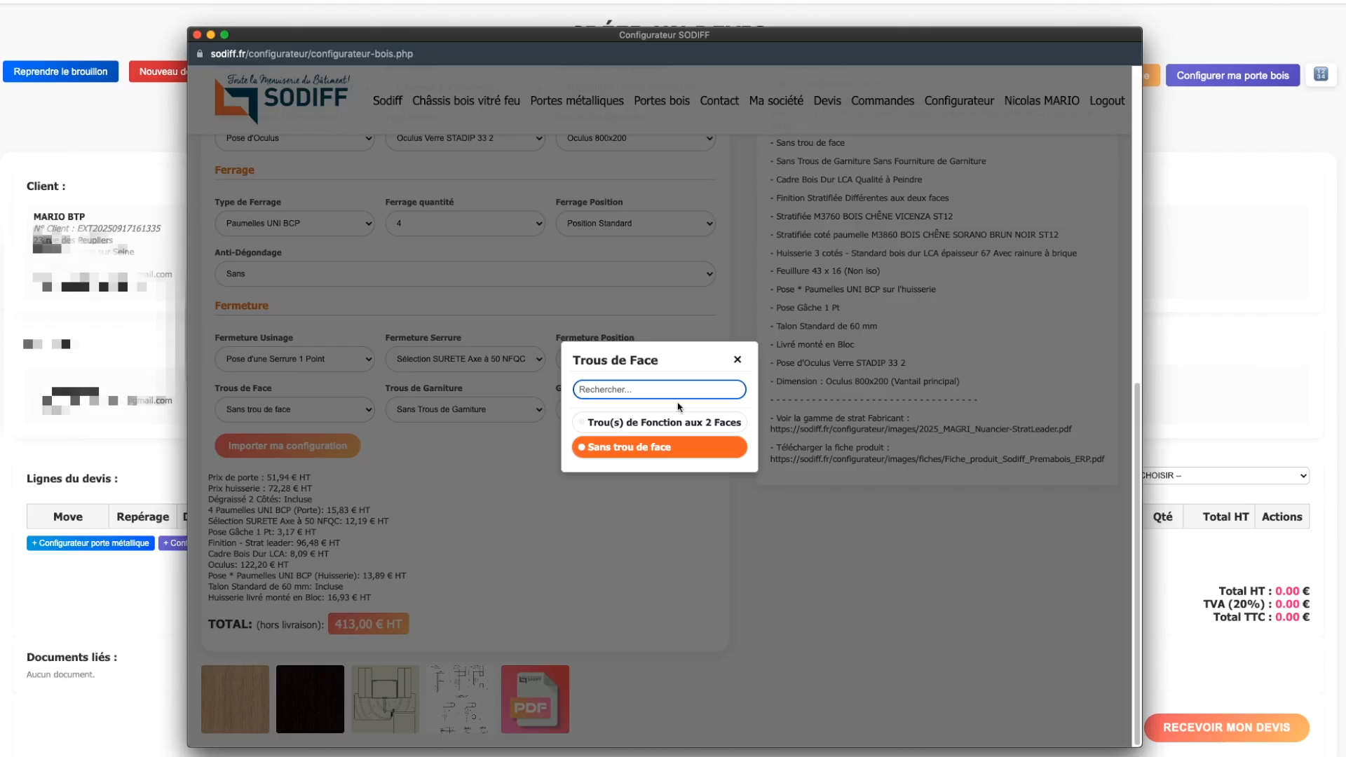
pyautogui.click(662, 424)
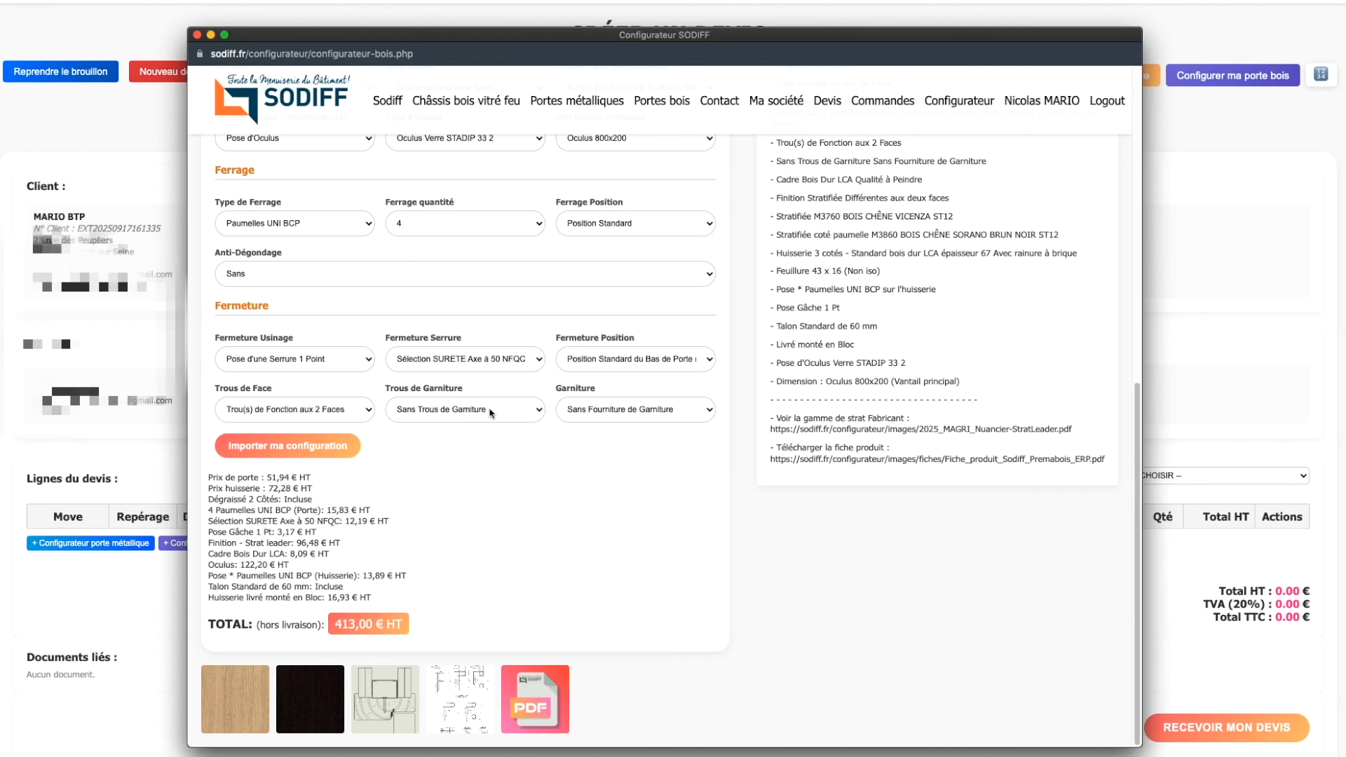
# Step: Set the Trous de Garniture to entraxe 195 and the Garniture to Sélection SURETE Double Béquille Aspect Inox entraxe 195 : NAPOLI
pyautogui.click(490, 413)
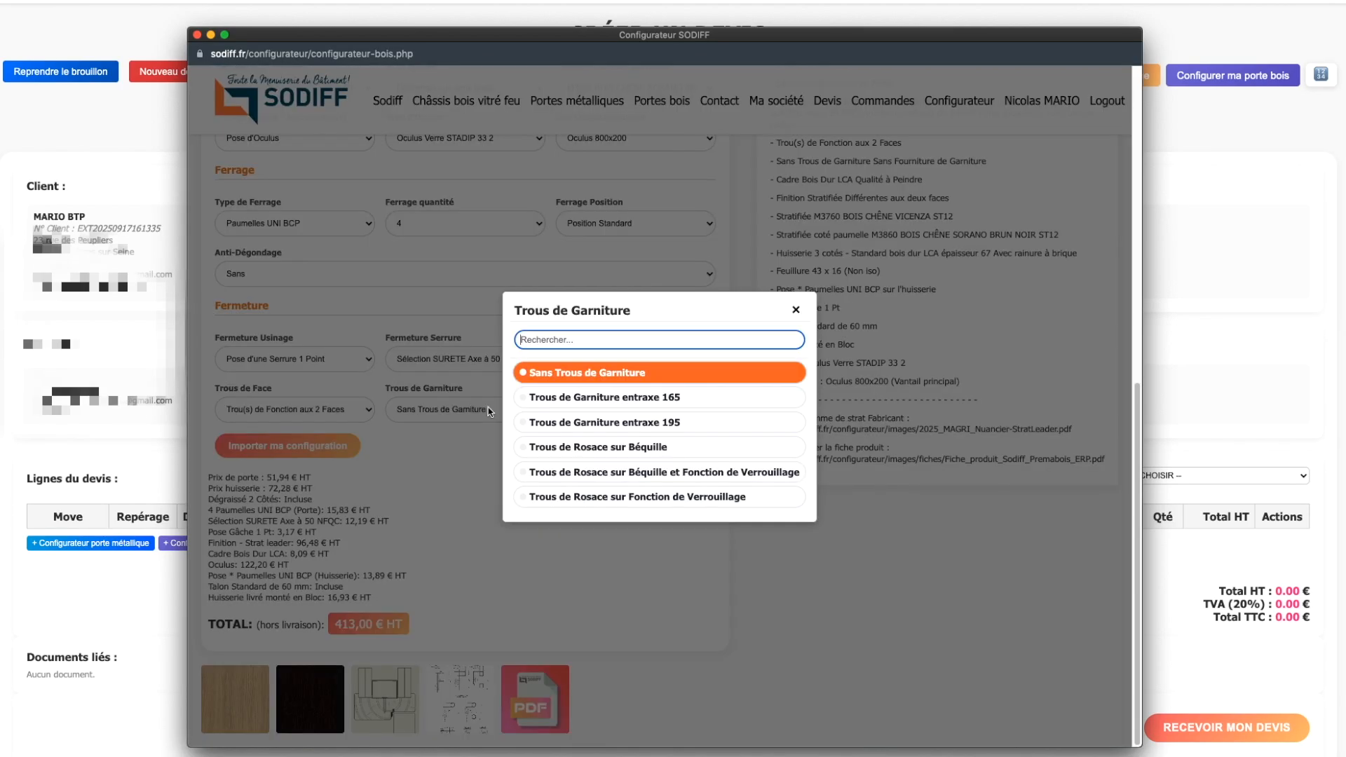
pyautogui.click(607, 424)
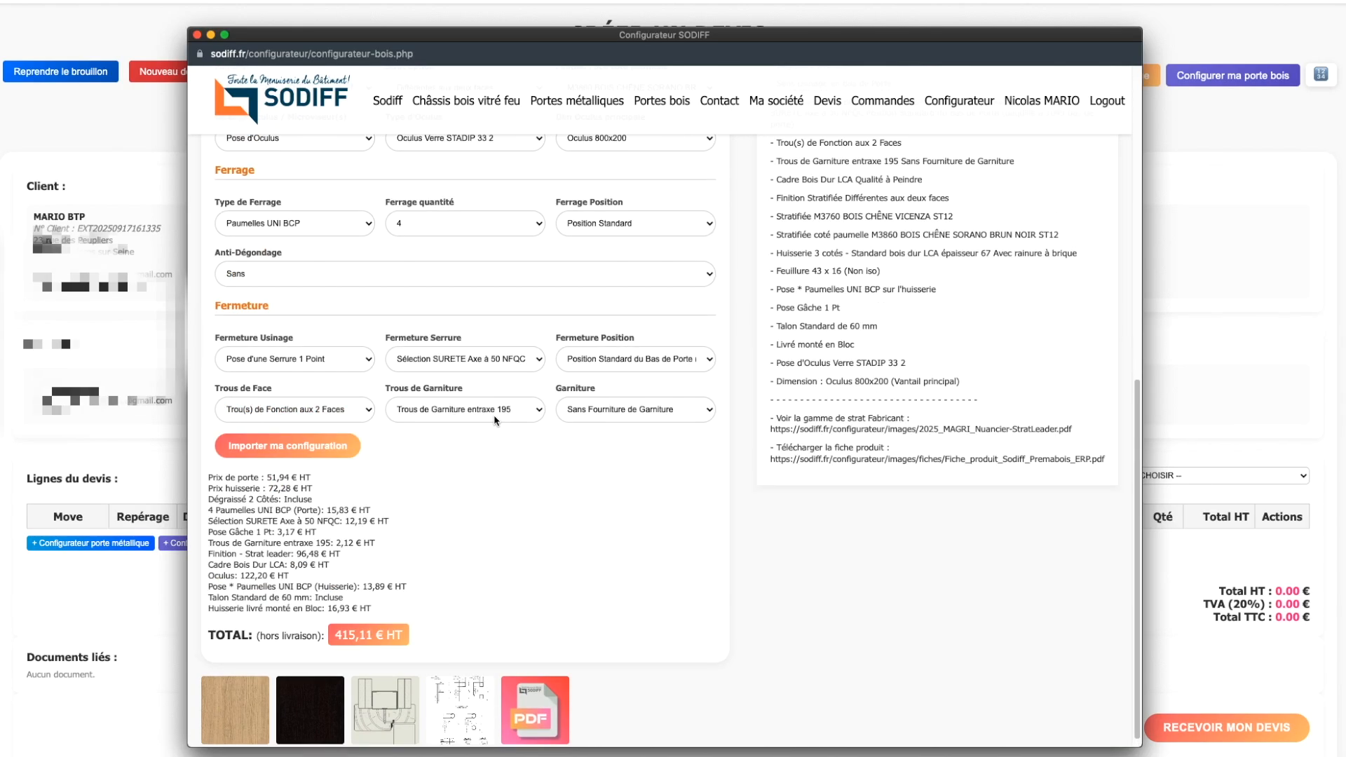
pyautogui.scroll(6, 818, 362)
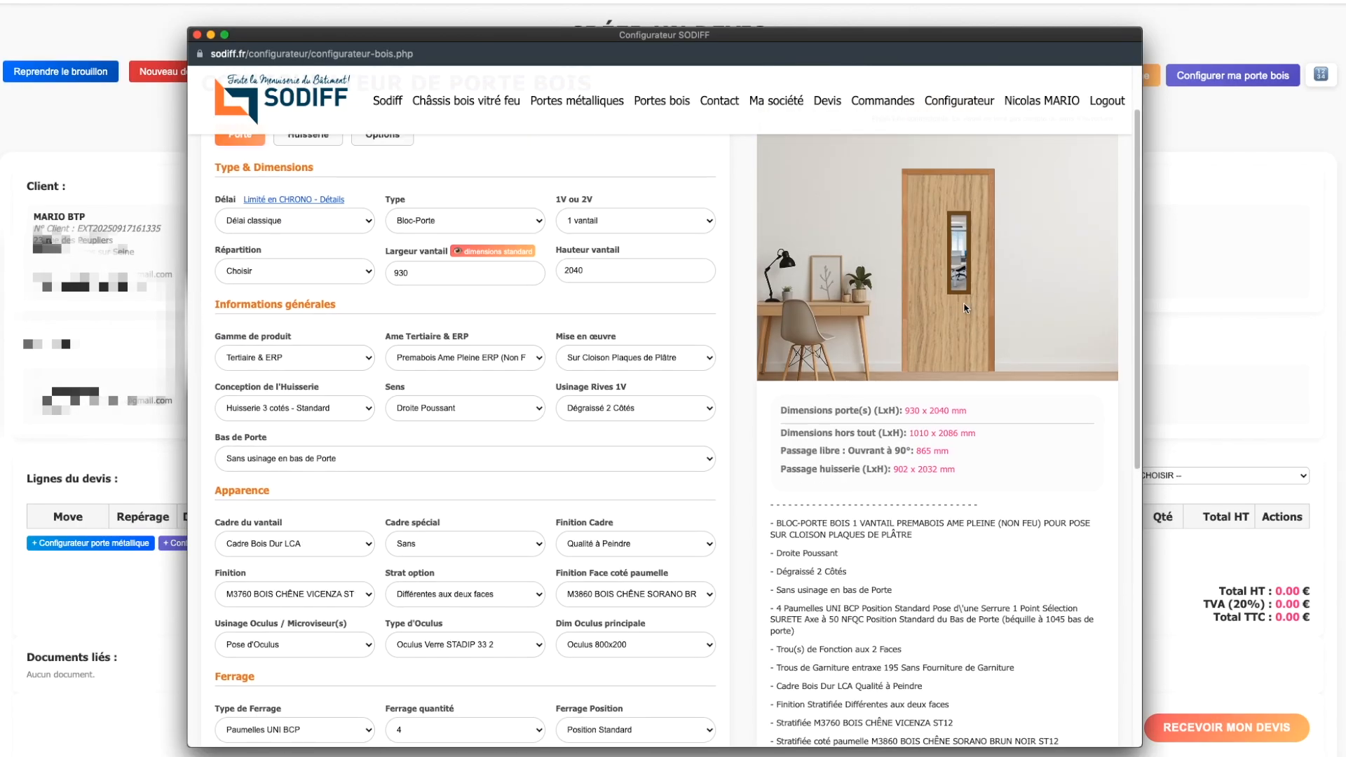
pyautogui.scroll(-1, 947, 319)
pyautogui.scroll(-4, 947, 320)
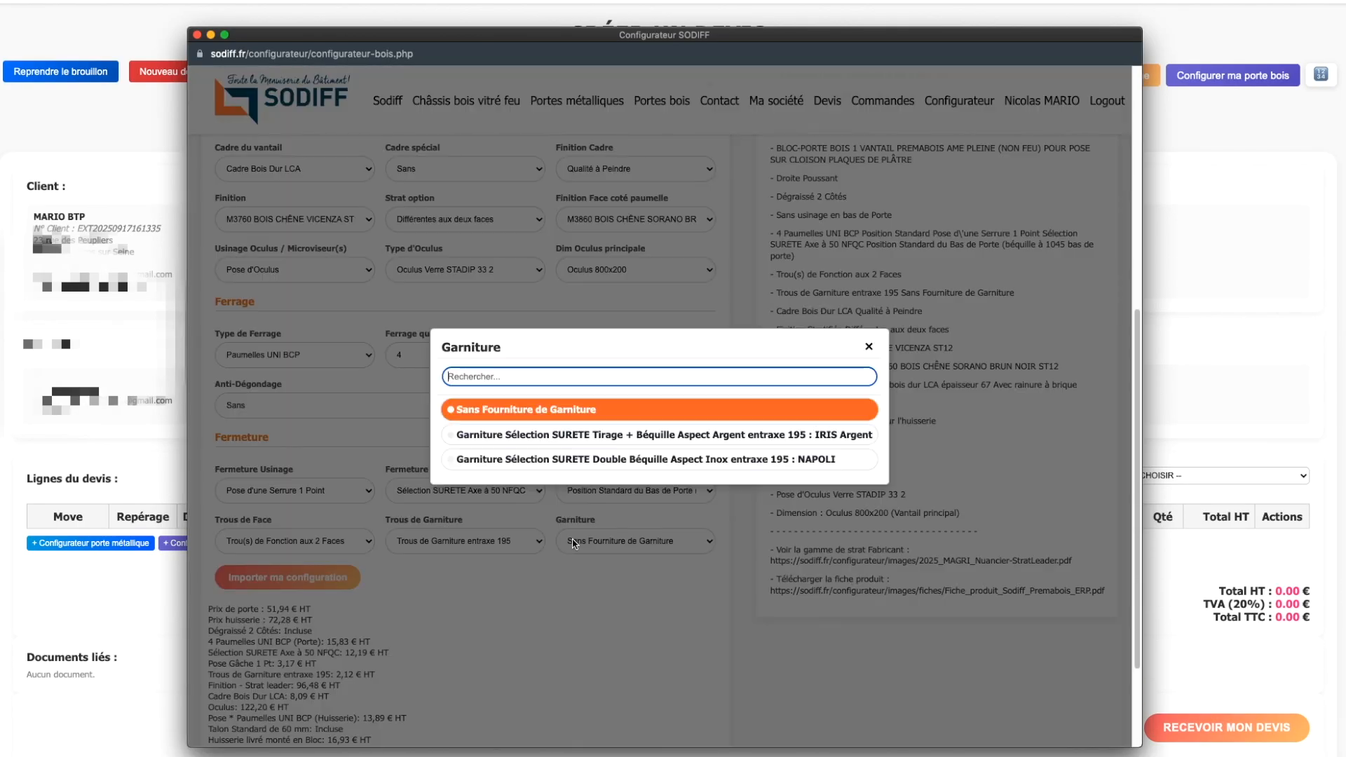
pyautogui.click(565, 541)
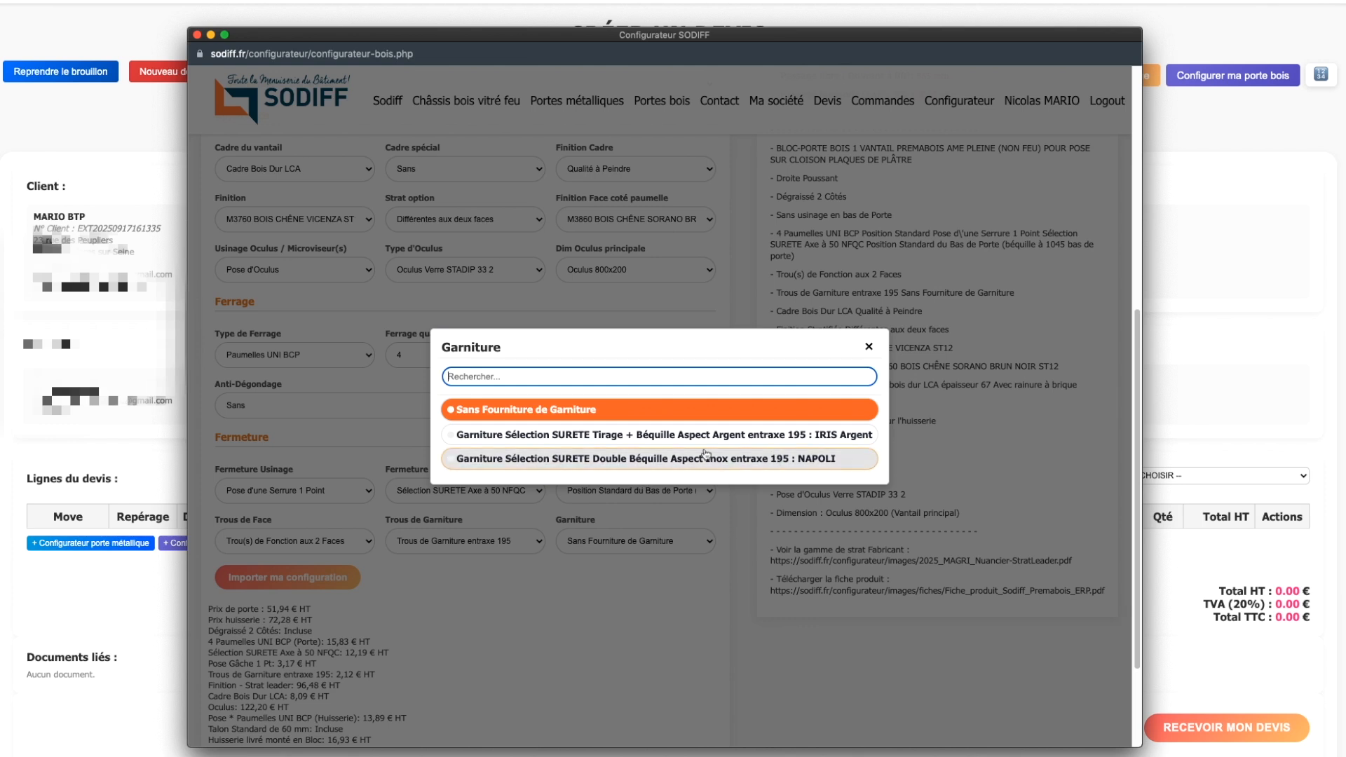
pyautogui.click(647, 460)
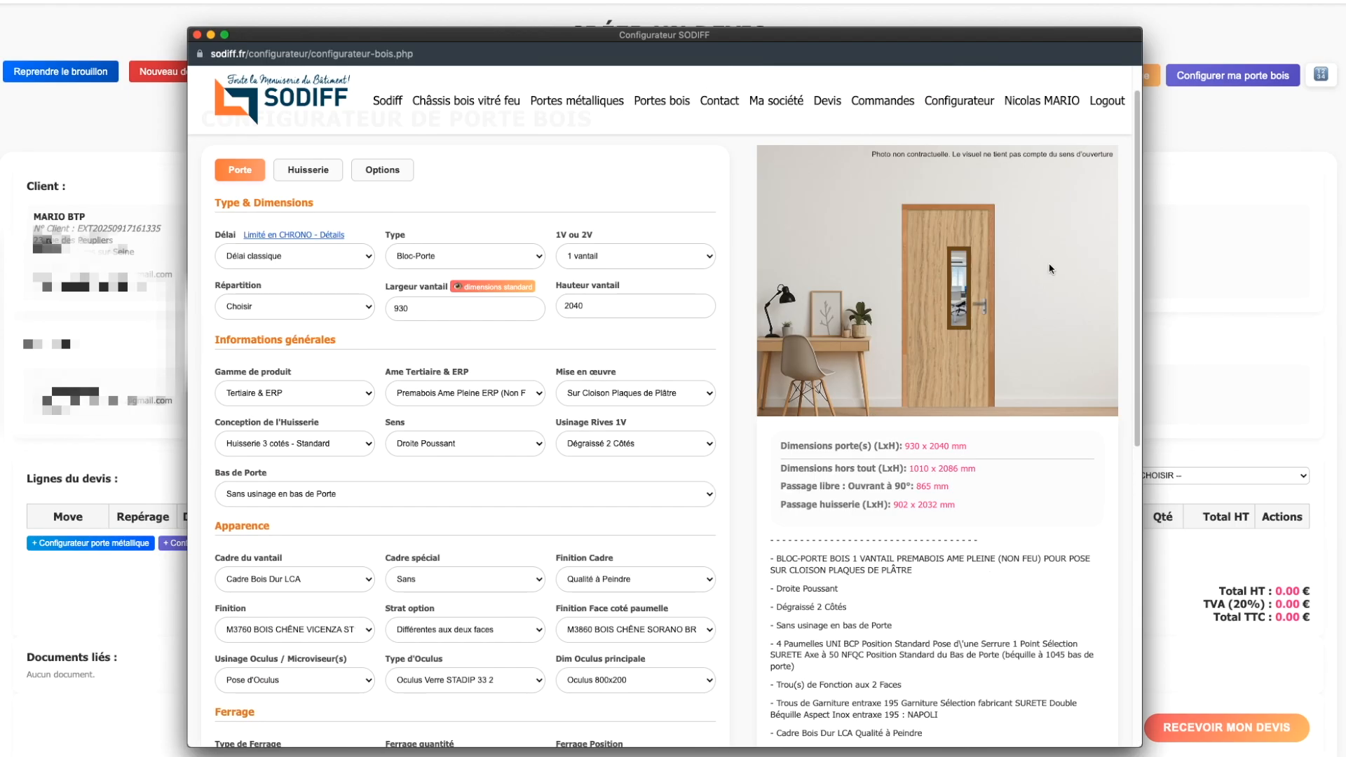
# Step: In the door frame settings, set the Huisserie type to Résineux and the Section to 116
pyautogui.scroll(-3, 649, 604)
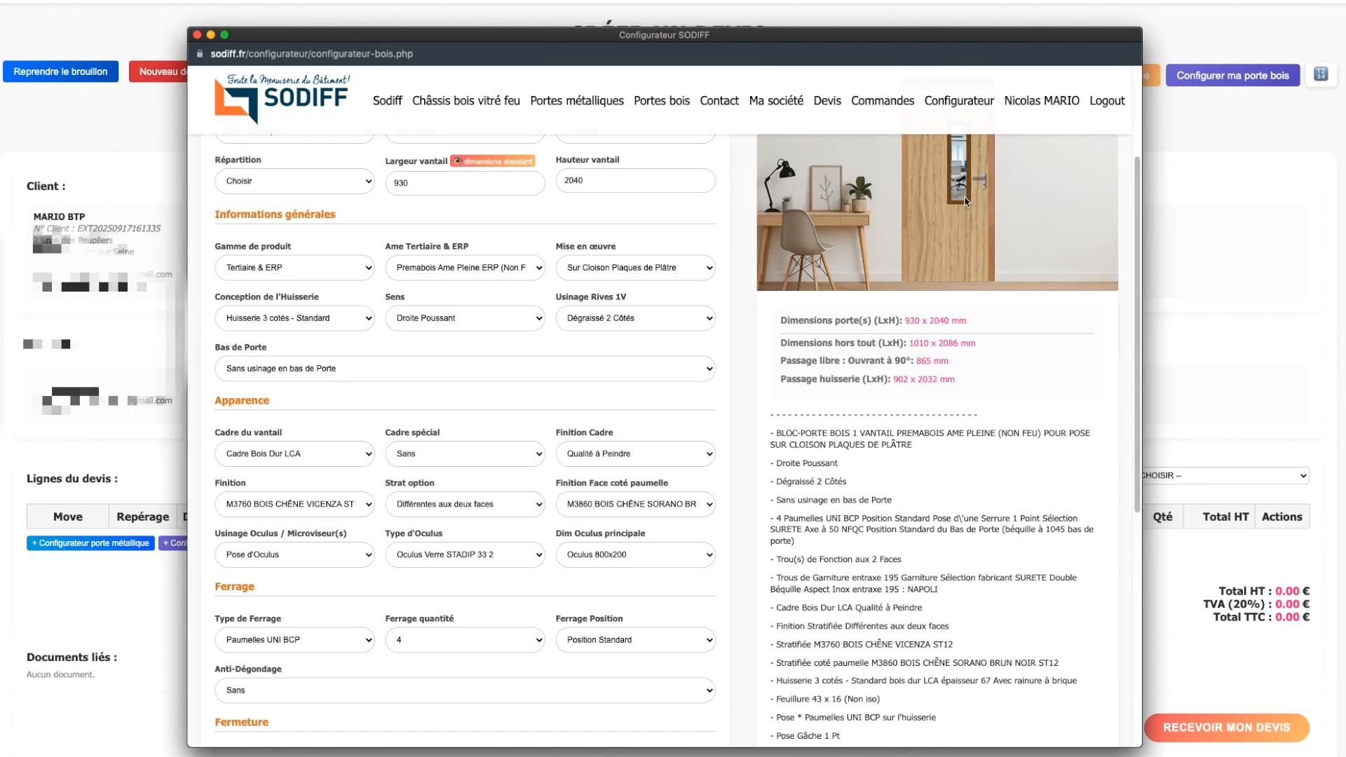
pyautogui.scroll(-6, 508, 568)
pyautogui.scroll(5, 517, 565)
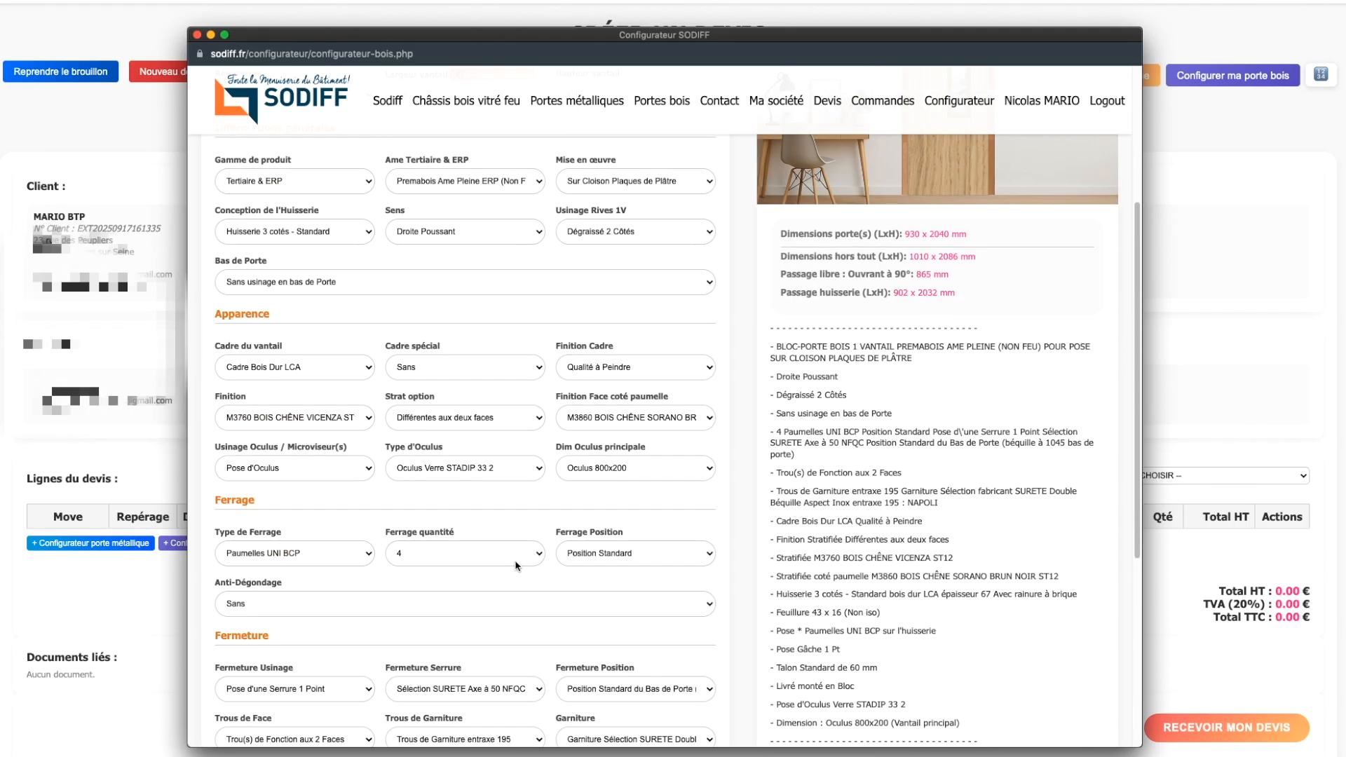
pyautogui.scroll(4, 515, 563)
pyautogui.click(309, 213)
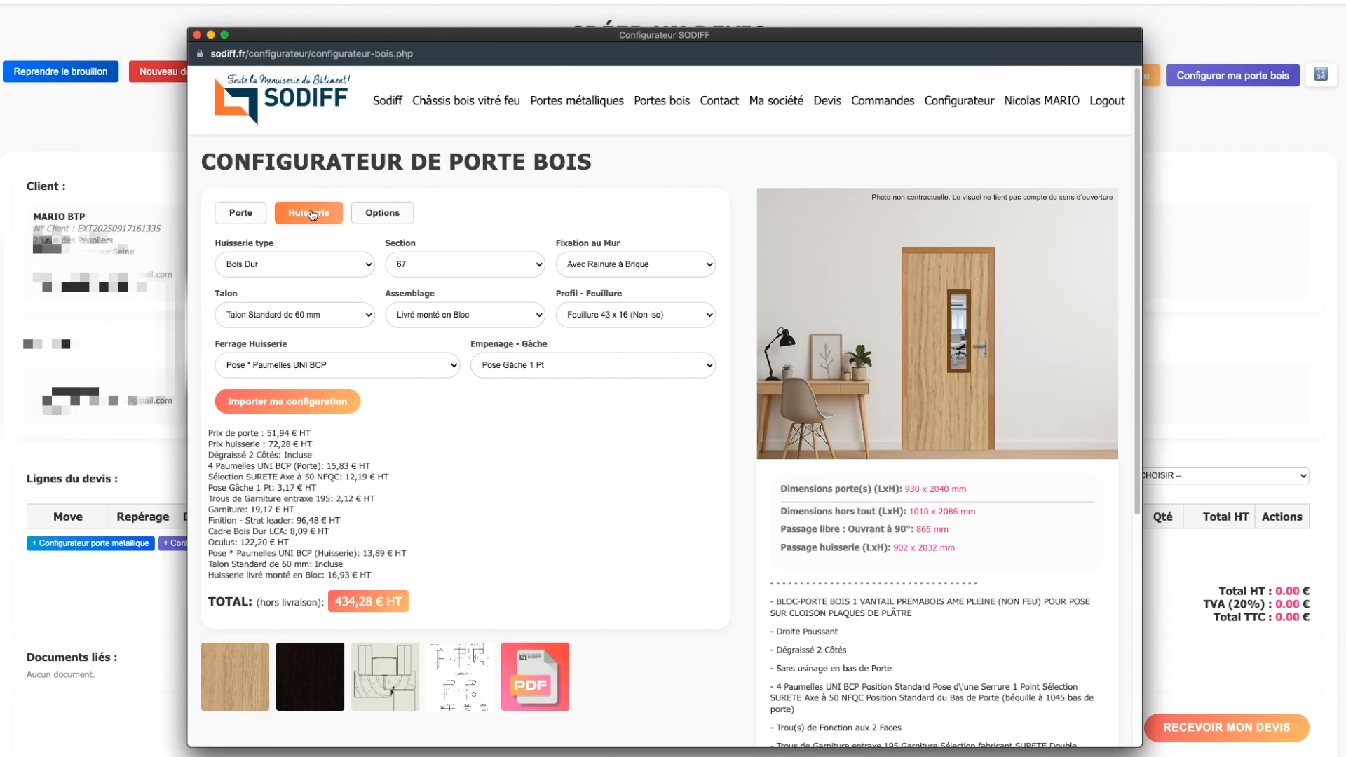
pyautogui.click(315, 267)
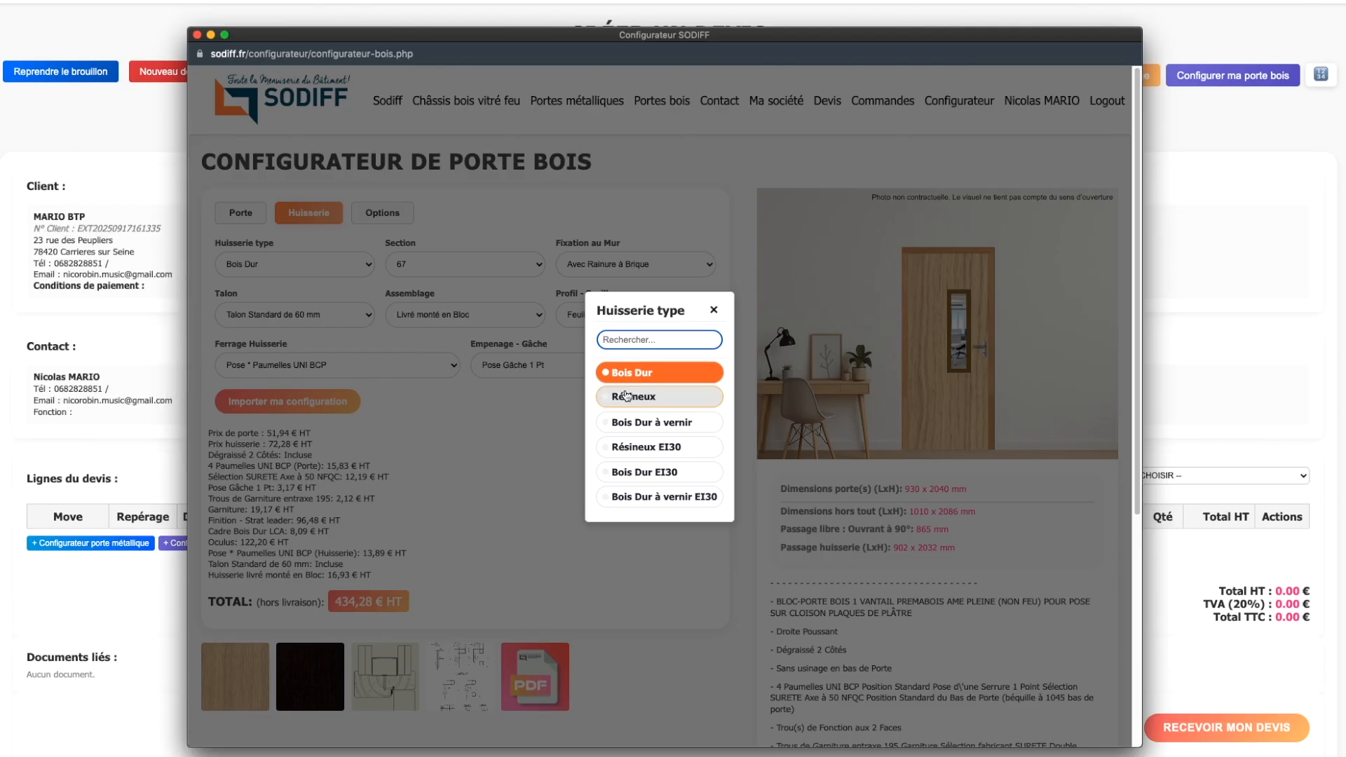
pyautogui.click(632, 397)
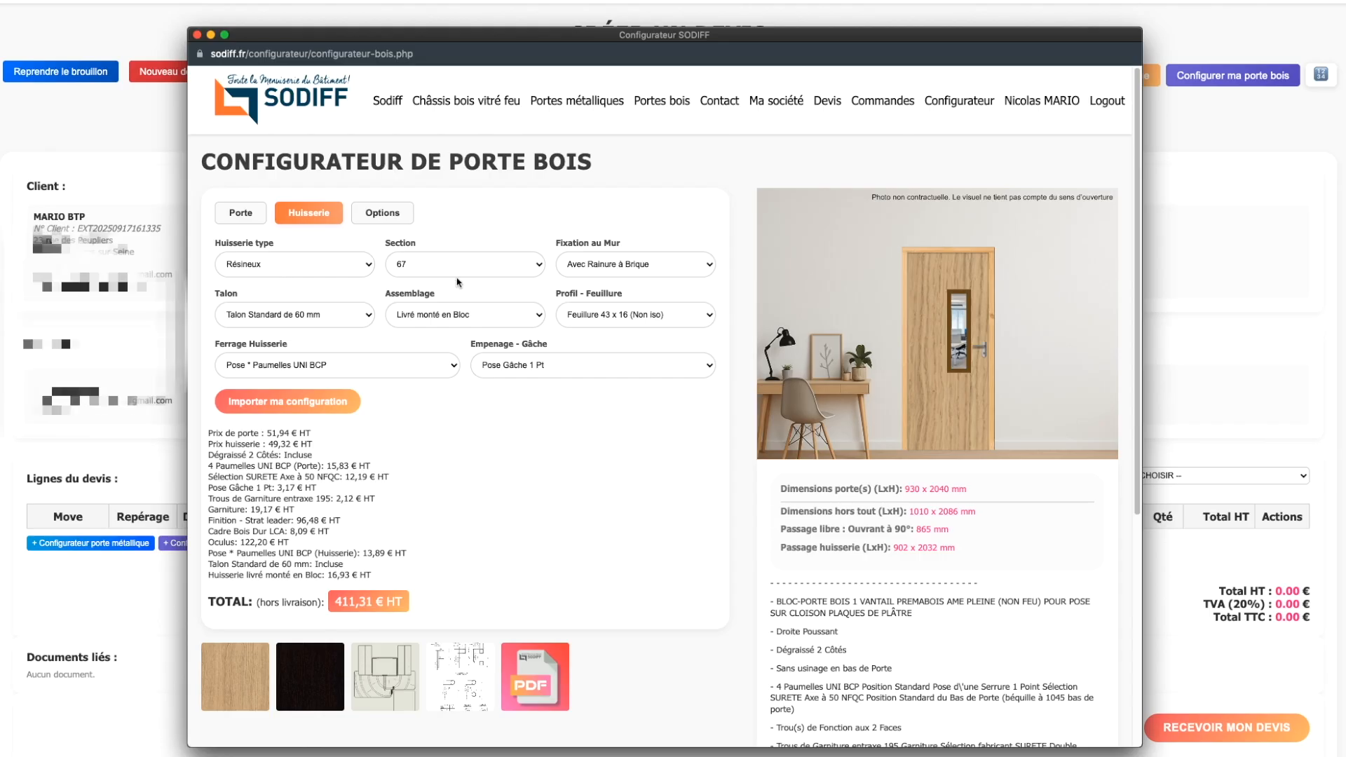
pyautogui.click(459, 268)
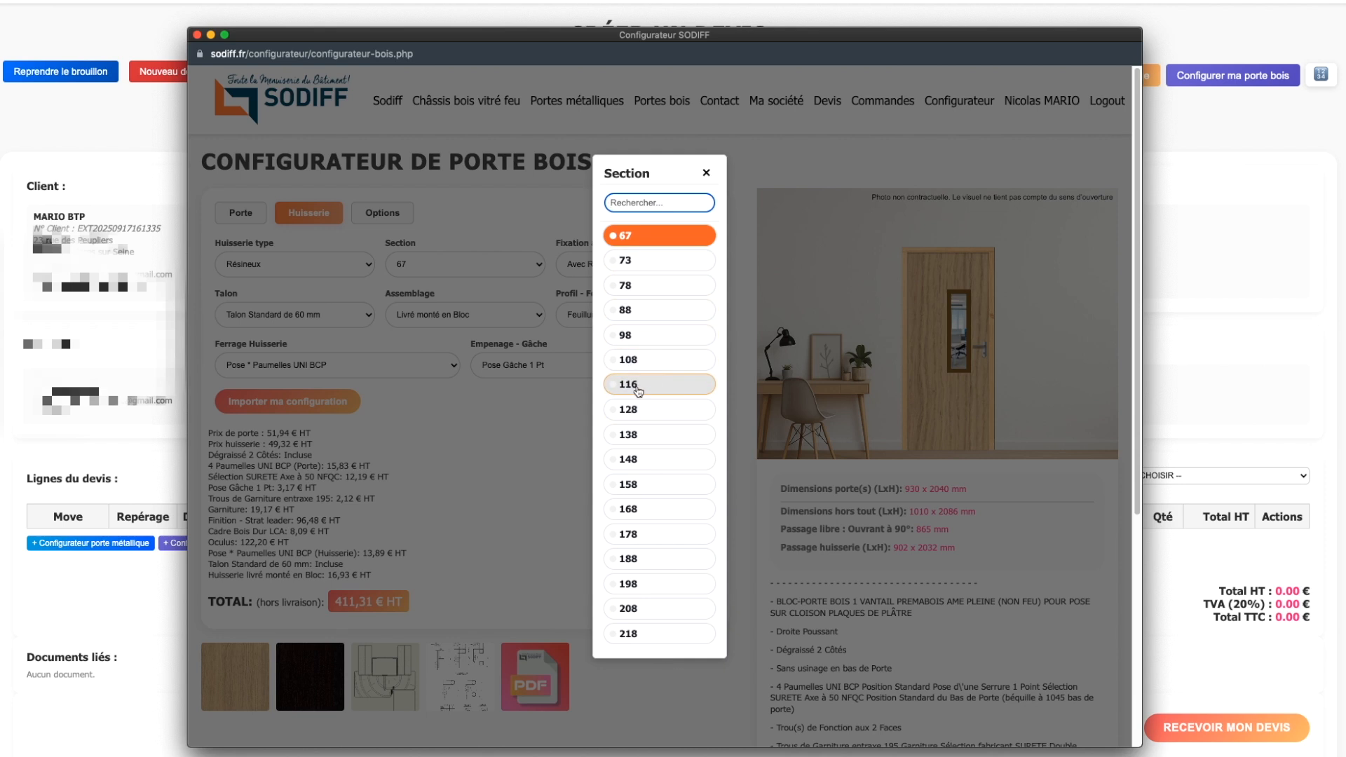
pyautogui.click(638, 390)
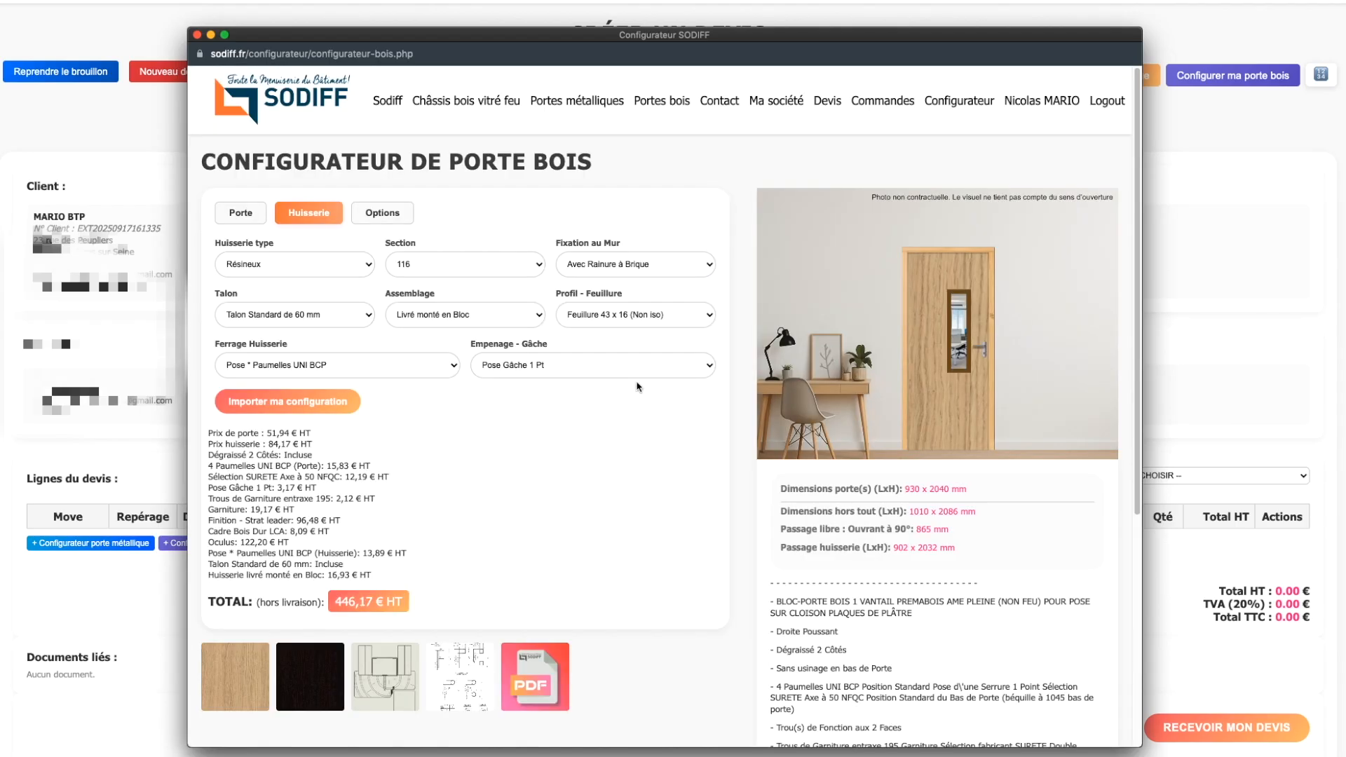
# Step: Review the frame's Fixation au Mur choices and select Avec Rainure à Brique
pyautogui.scroll(-1, 639, 388)
pyautogui.click(641, 223)
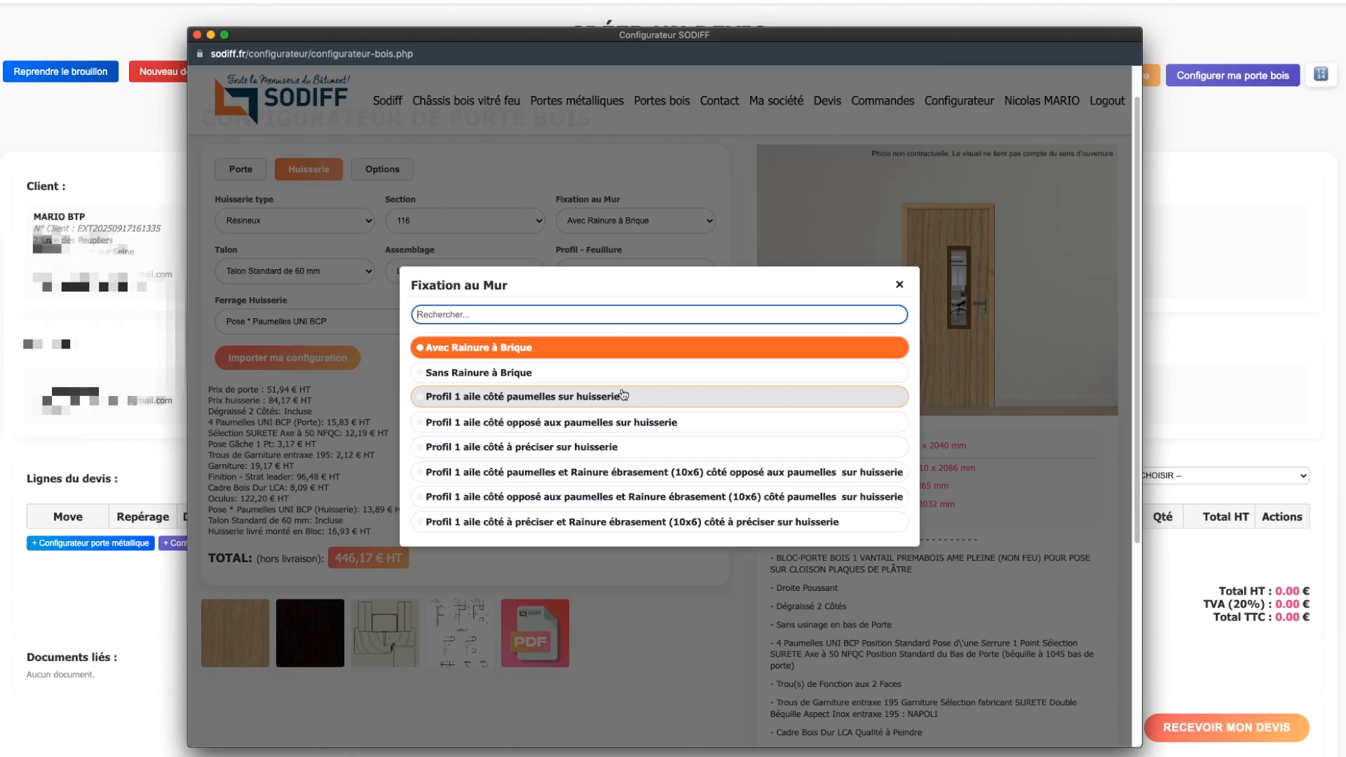
pyautogui.click(581, 349)
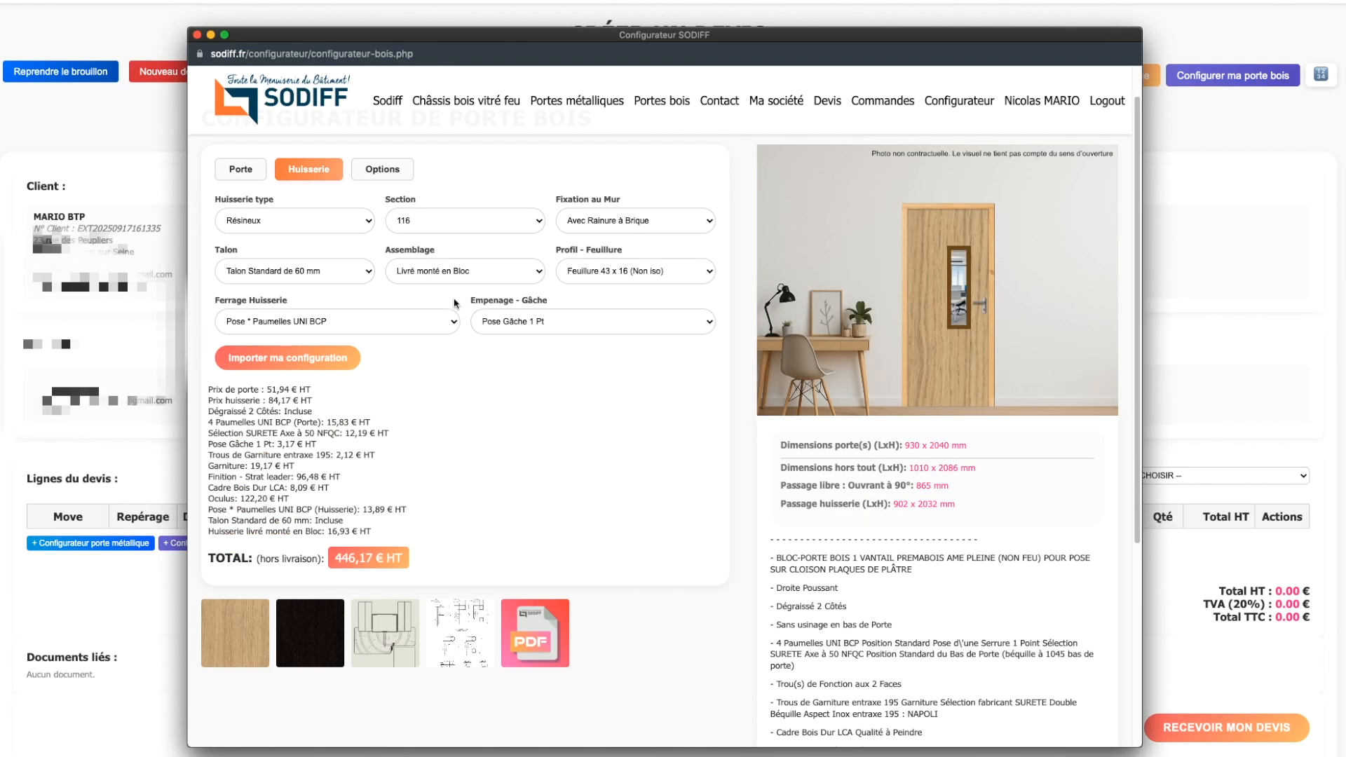
# Step: Set the Talon to Talon hors standard au pas de 5 mm (de 0 à 50 mm) à préciser lors de la commande
pyautogui.scroll(-3, 342, 297)
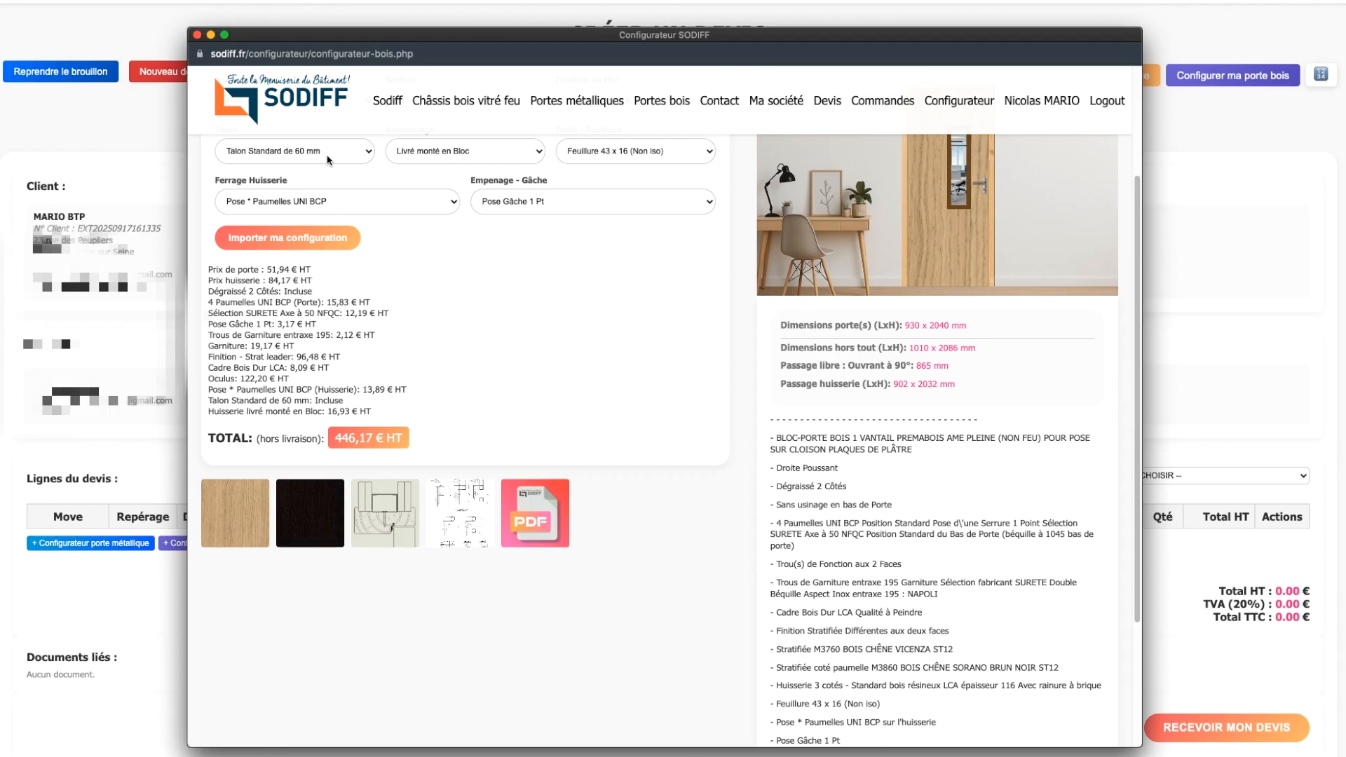
pyautogui.scroll(1, 344, 168)
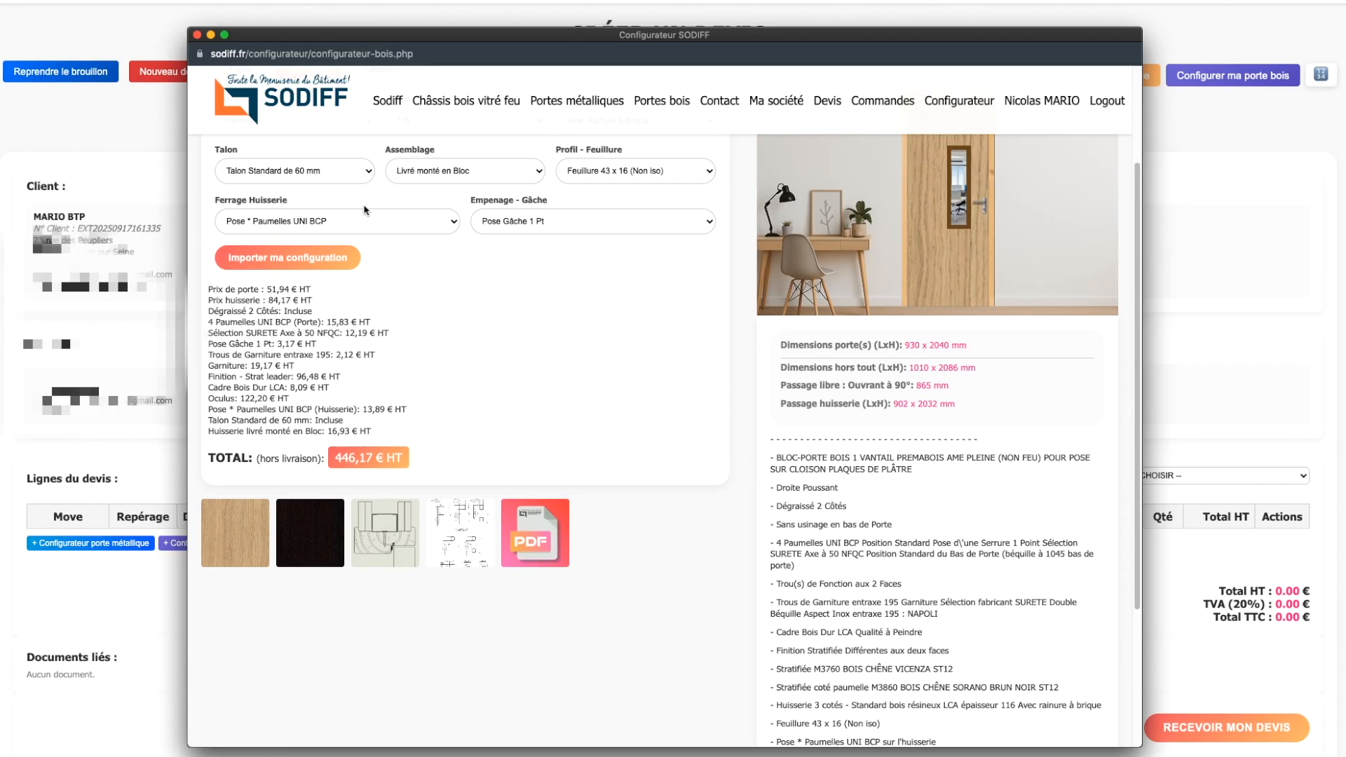
pyautogui.click(349, 173)
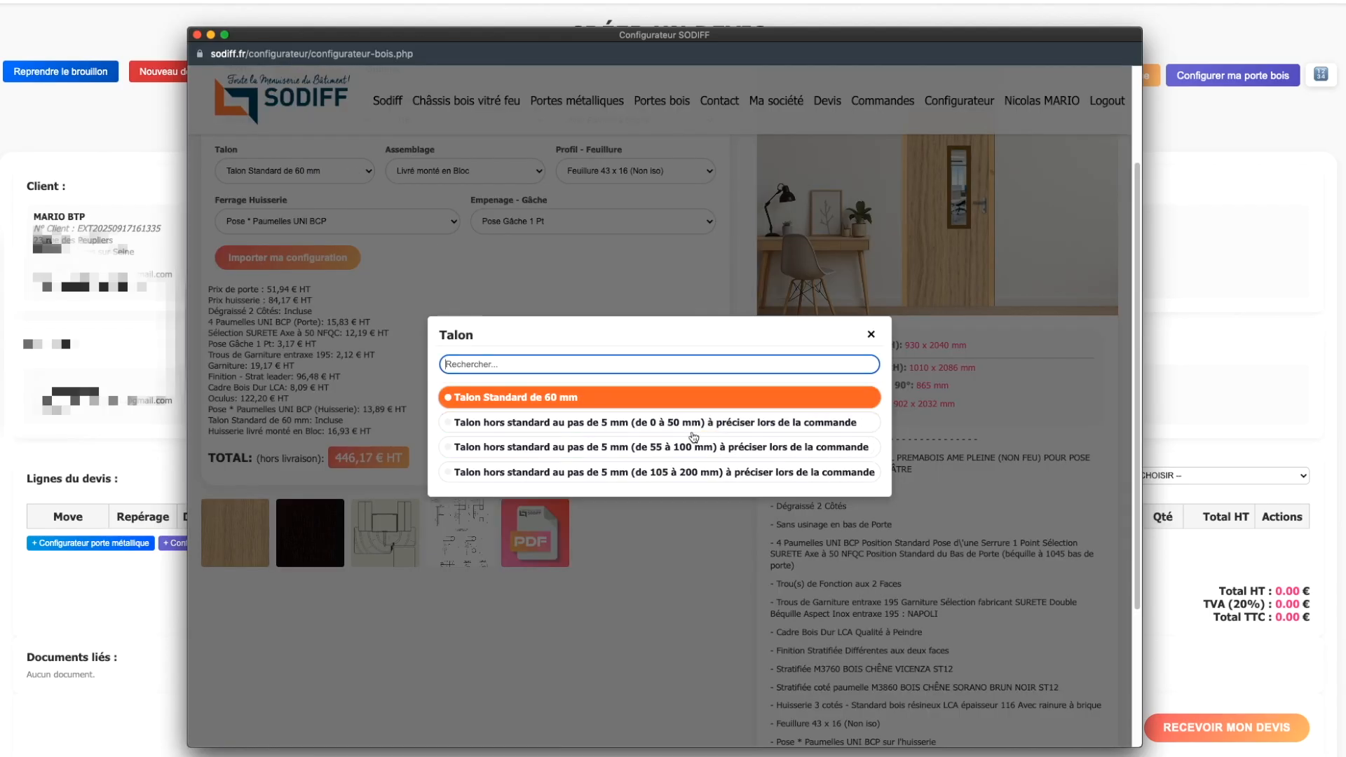
pyautogui.click(679, 423)
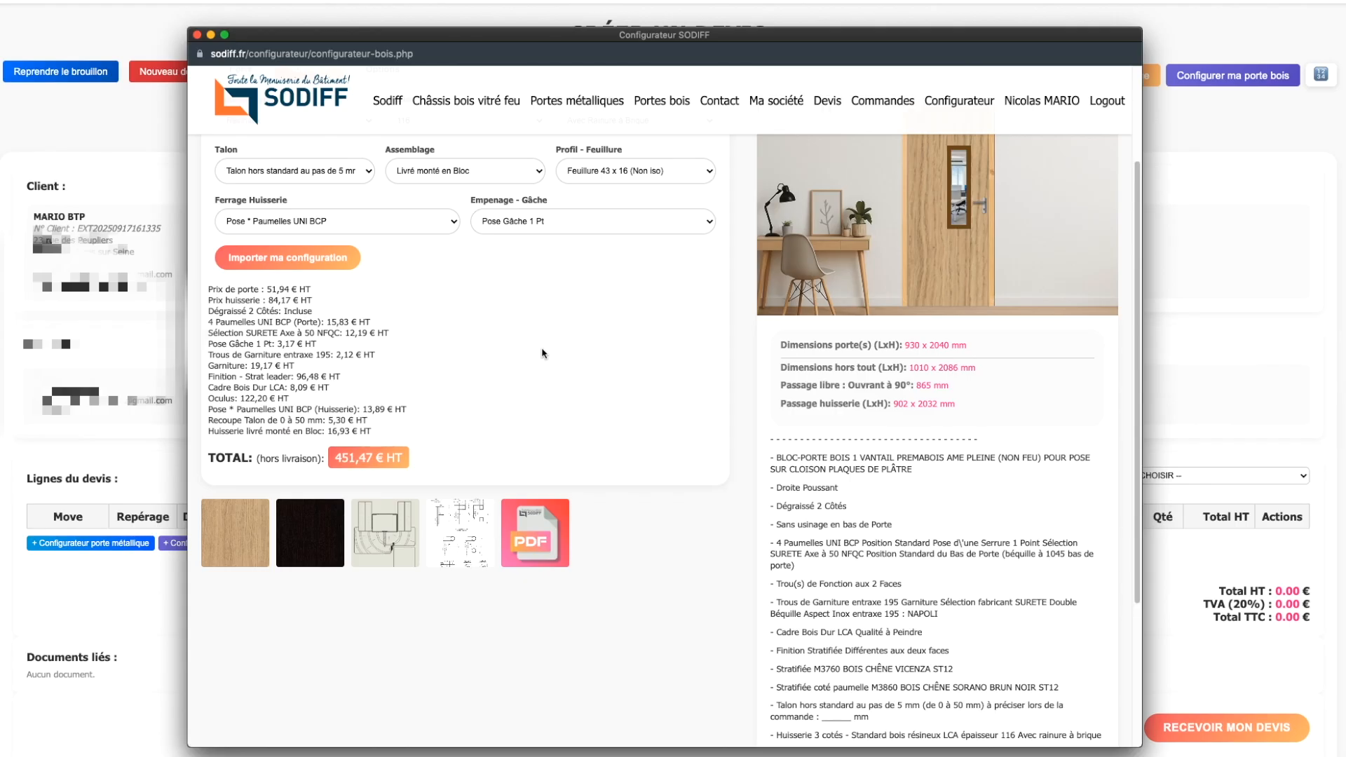
# Step: Review the frame's available Assemblage and Profil - Feuillure choices, leaving both settings as they are
pyautogui.scroll(1, 542, 353)
pyautogui.click(508, 188)
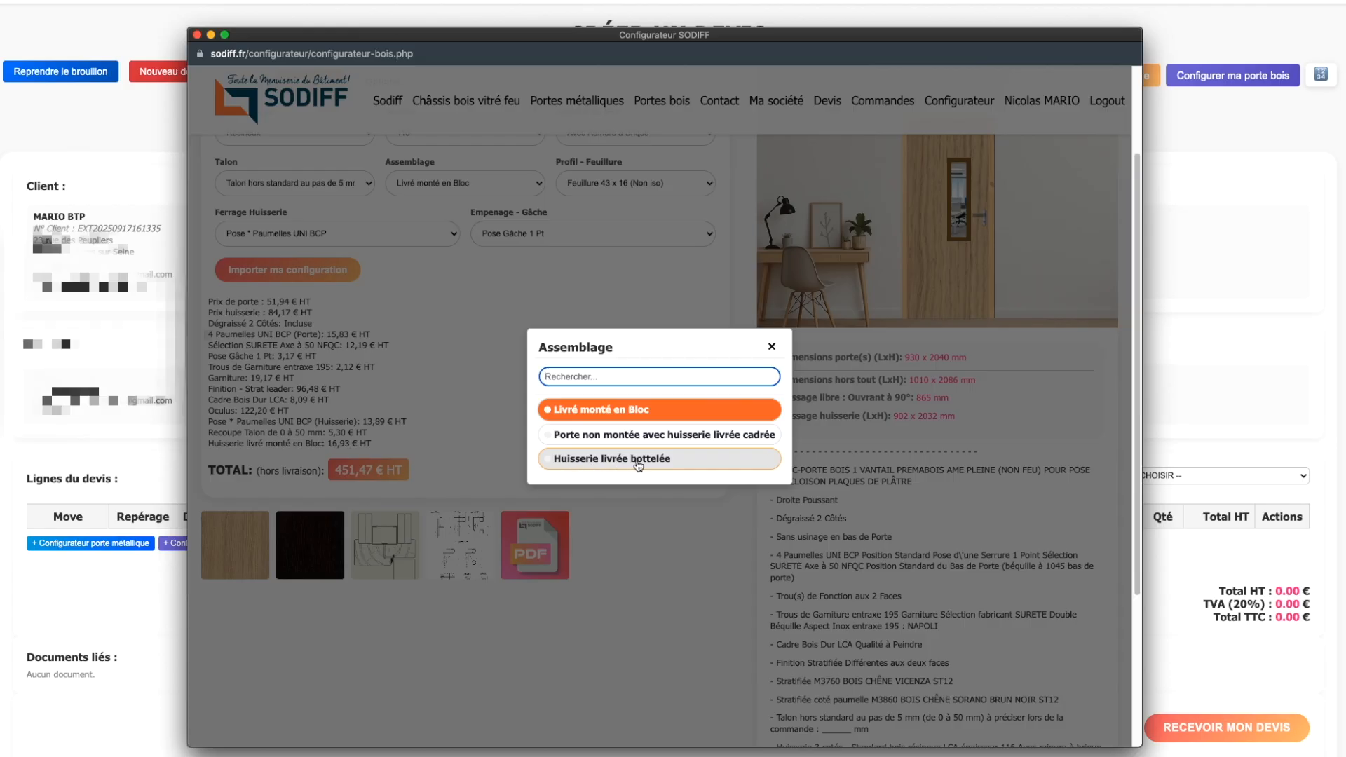
pyautogui.click(770, 349)
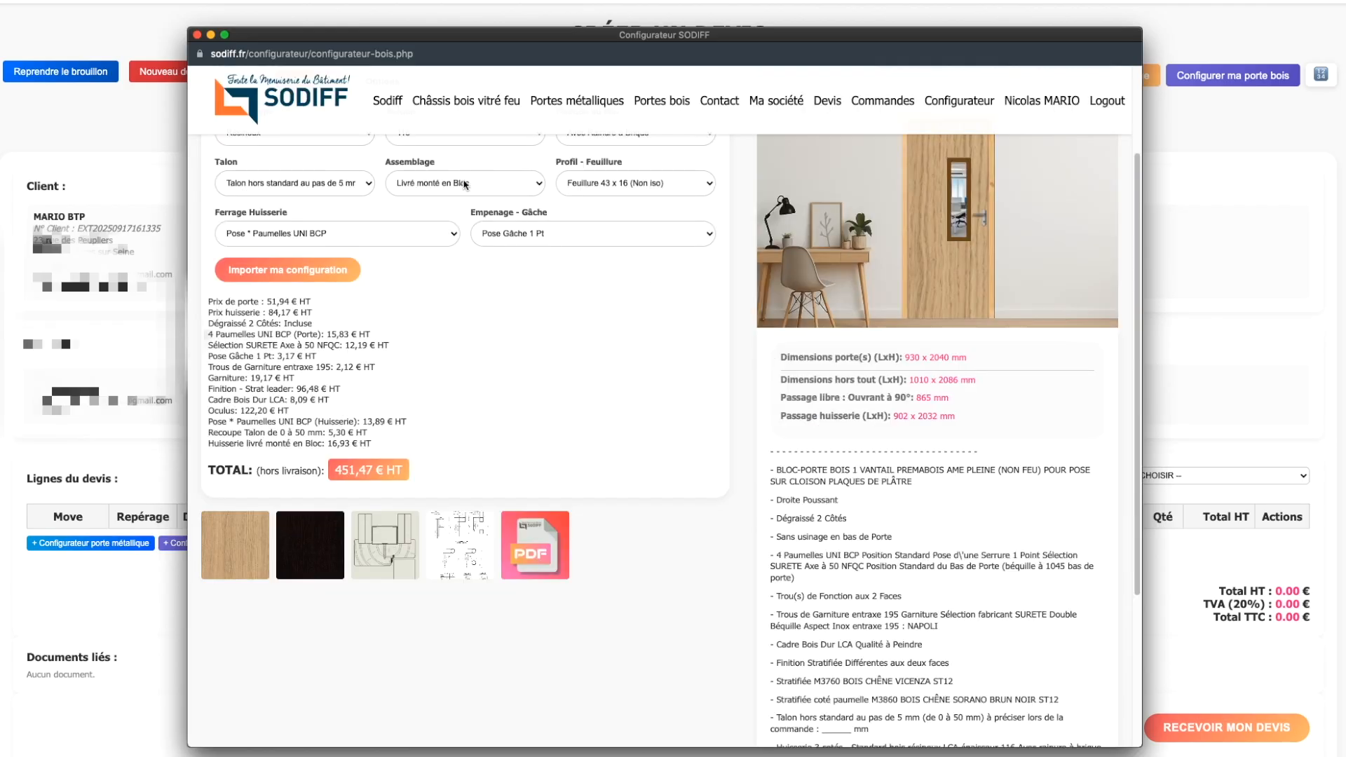
pyautogui.scroll(2, 566, 210)
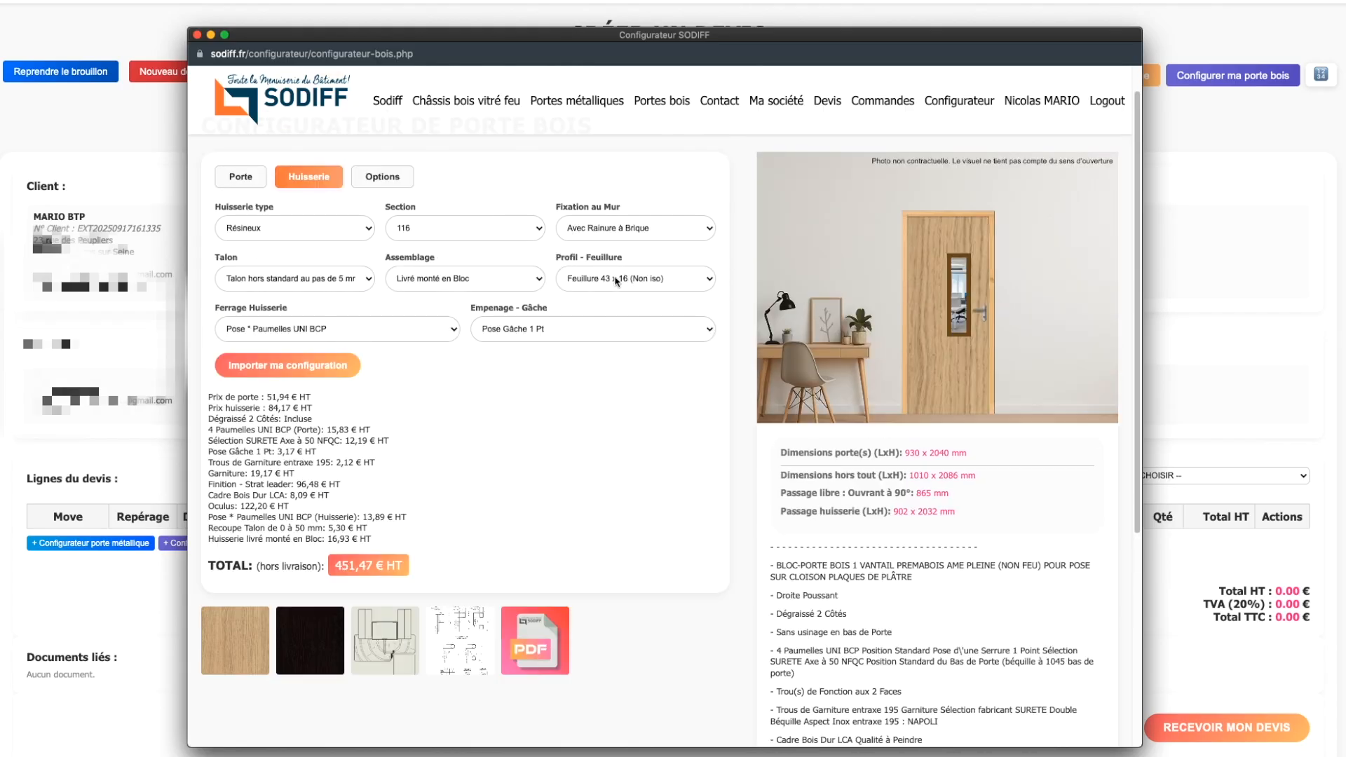
pyautogui.click(616, 280)
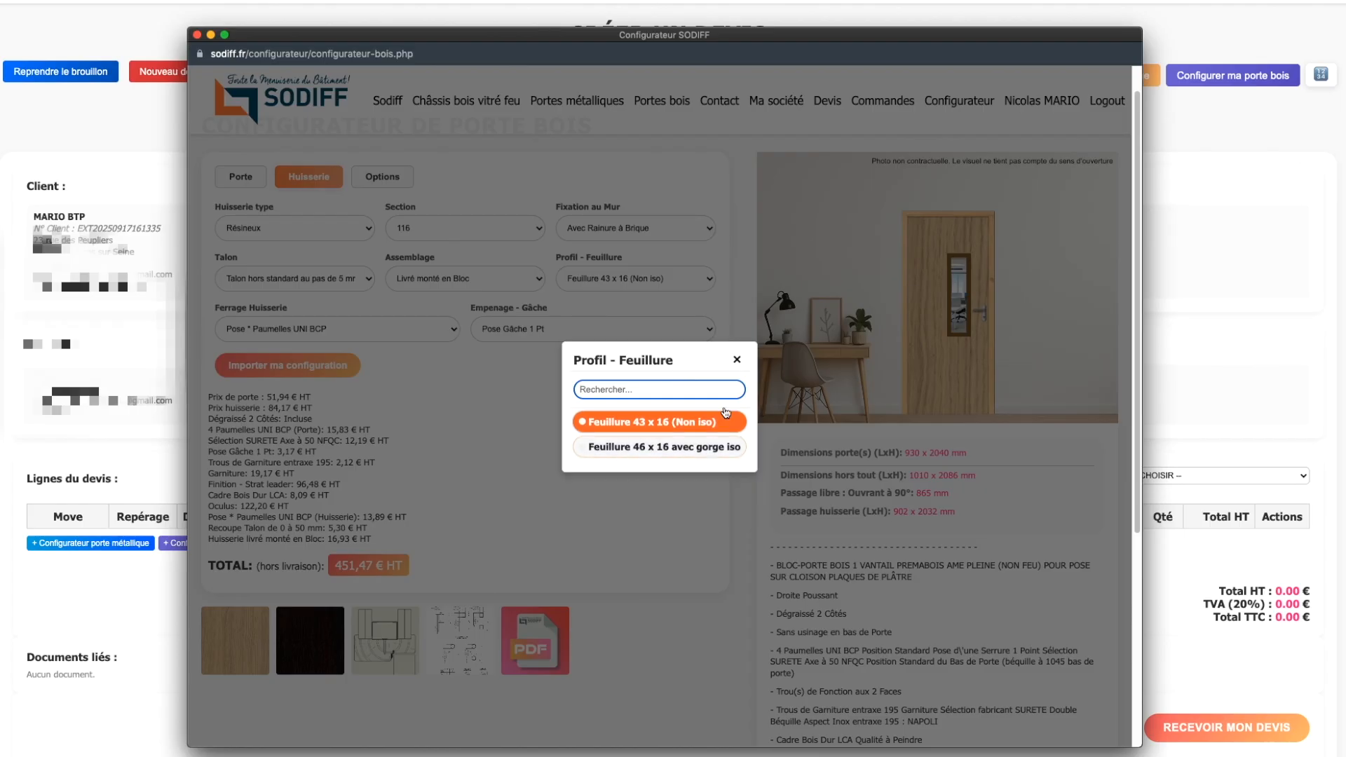
pyautogui.click(736, 359)
# Step: In the door settings, set the Gamme de produit to Acoustique and the Ame Acoustique to Premafone 38
pyautogui.click(245, 180)
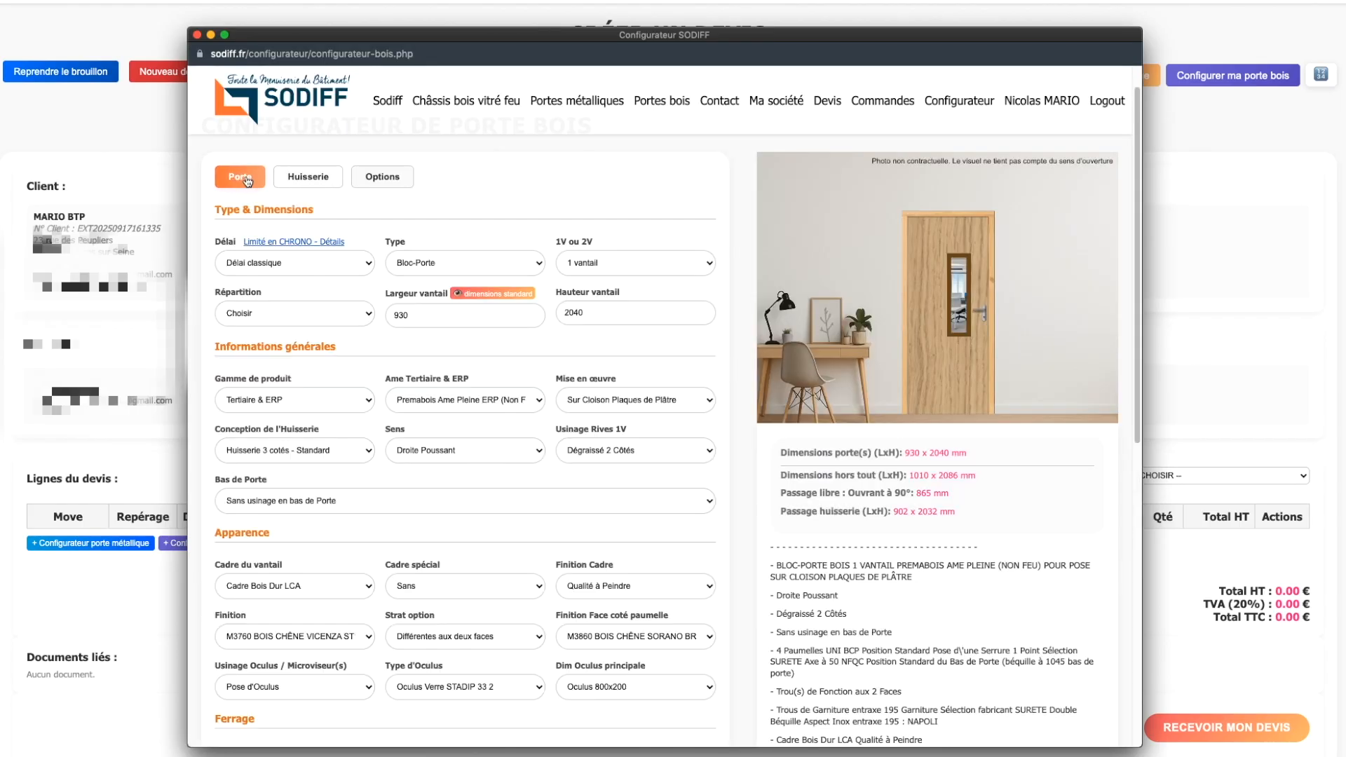
pyautogui.click(321, 395)
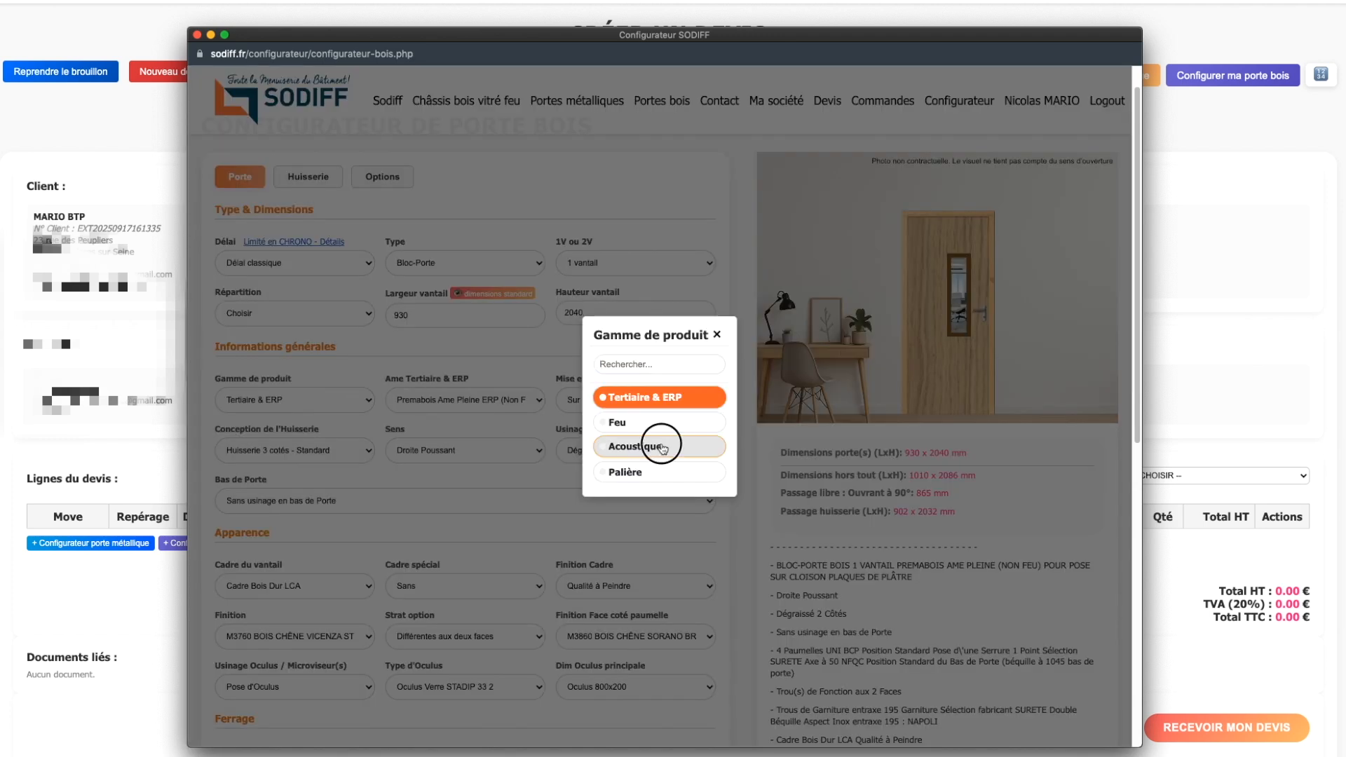
pyautogui.click(662, 447)
pyautogui.click(490, 408)
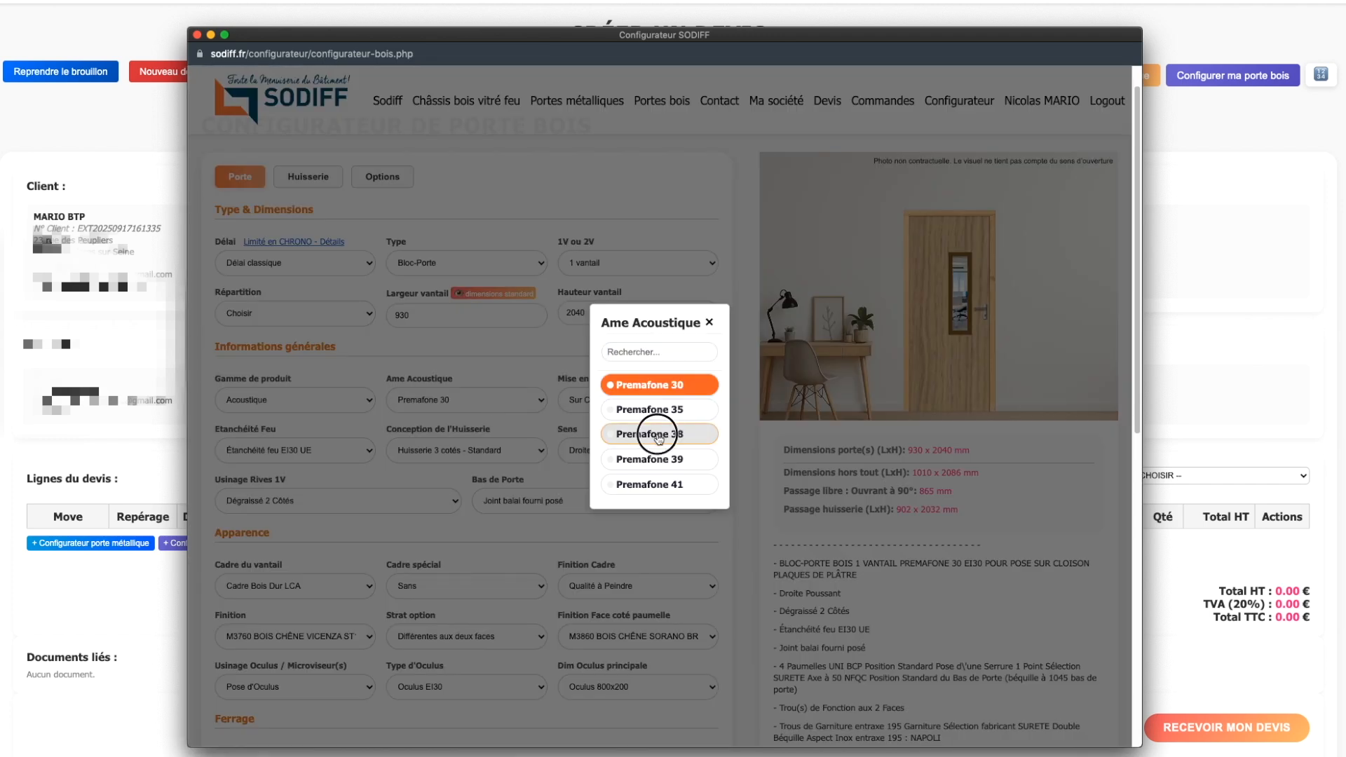
pyautogui.click(657, 435)
# Step: For the frame, select Feuillure 46 x 16 avec gorge iso and Joint Isophonique Semi rigide gris clair fourni - Non Posé en Feuillure
pyautogui.click(328, 178)
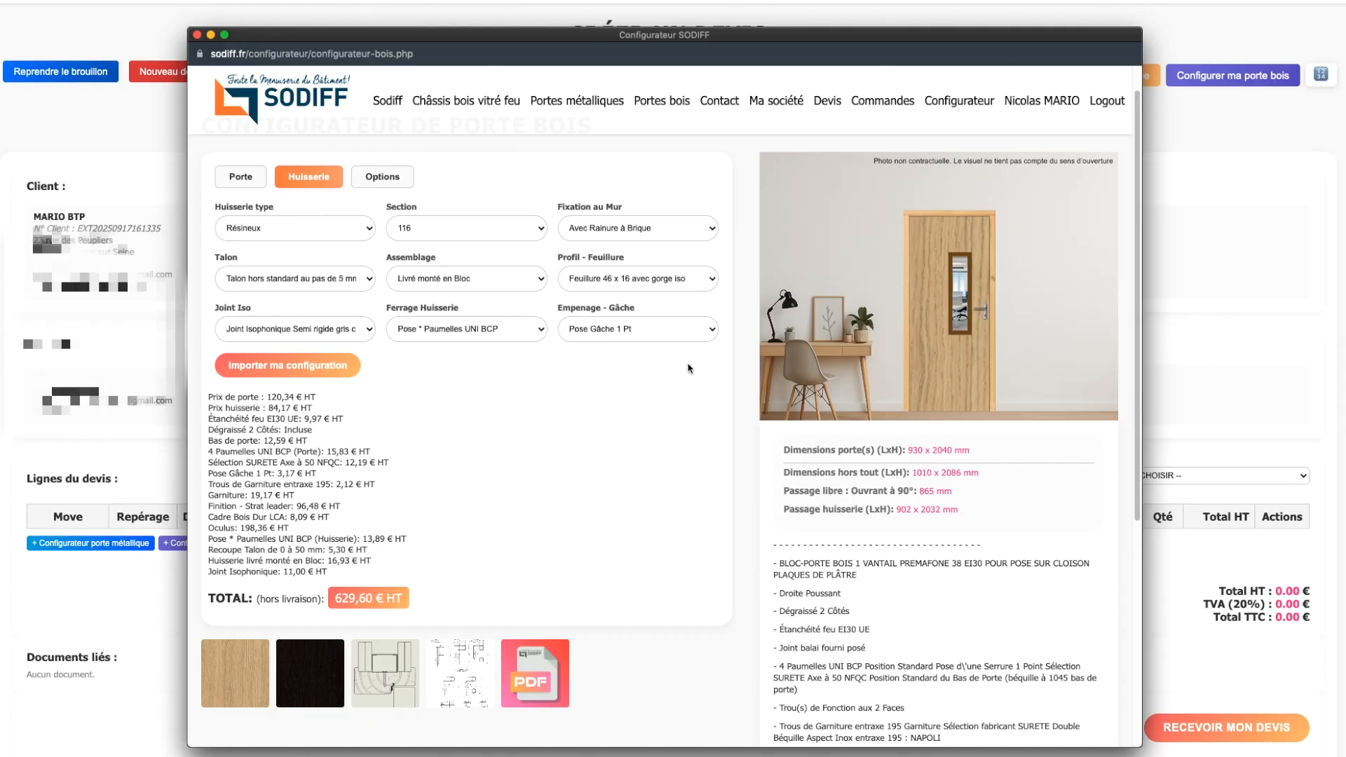
pyautogui.click(615, 284)
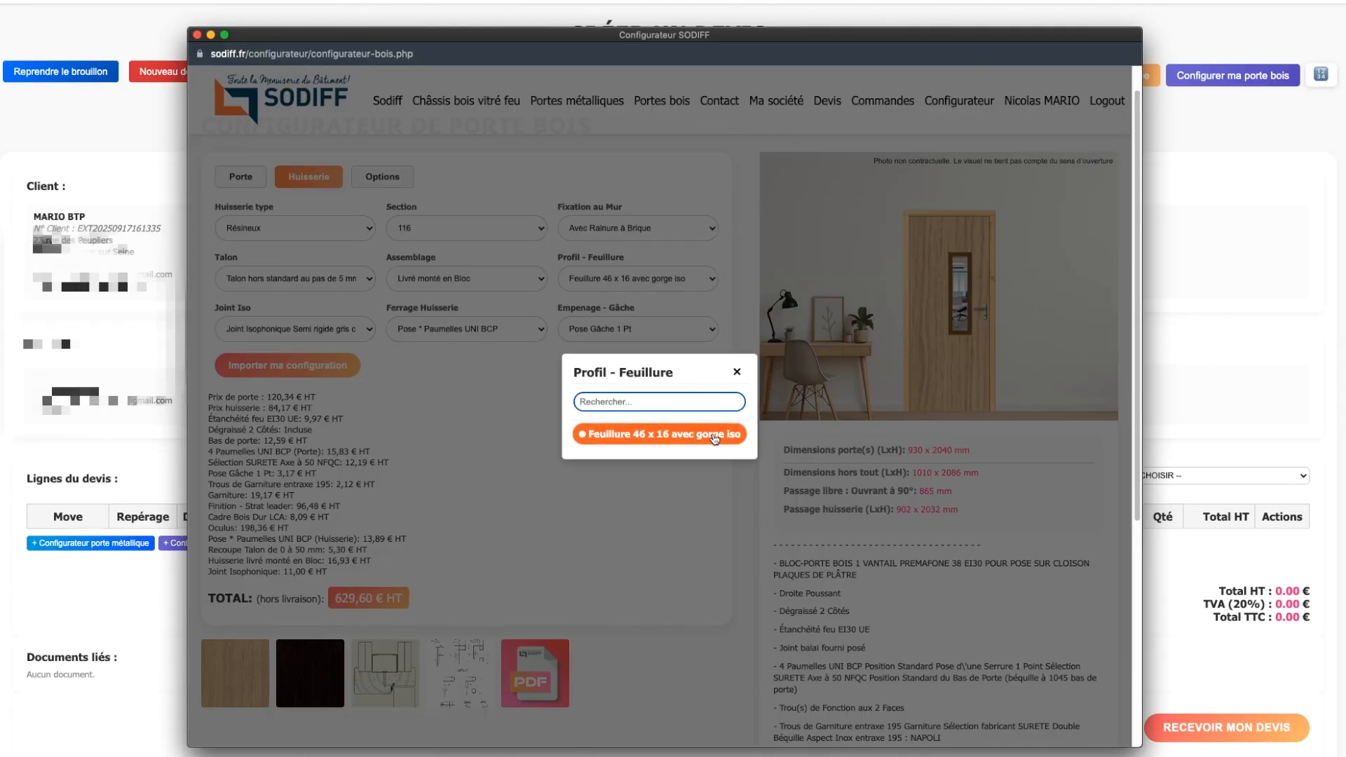
pyautogui.click(691, 435)
pyautogui.click(301, 334)
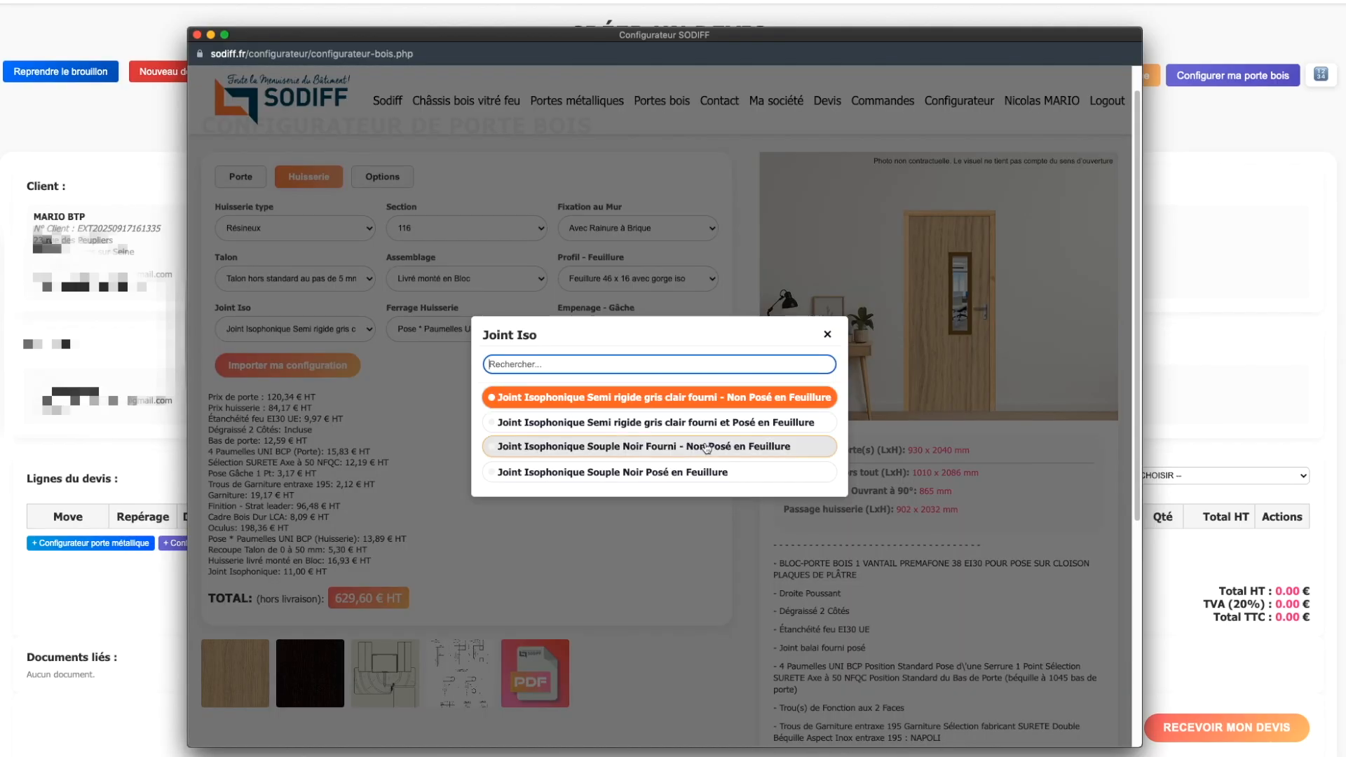
pyautogui.click(554, 401)
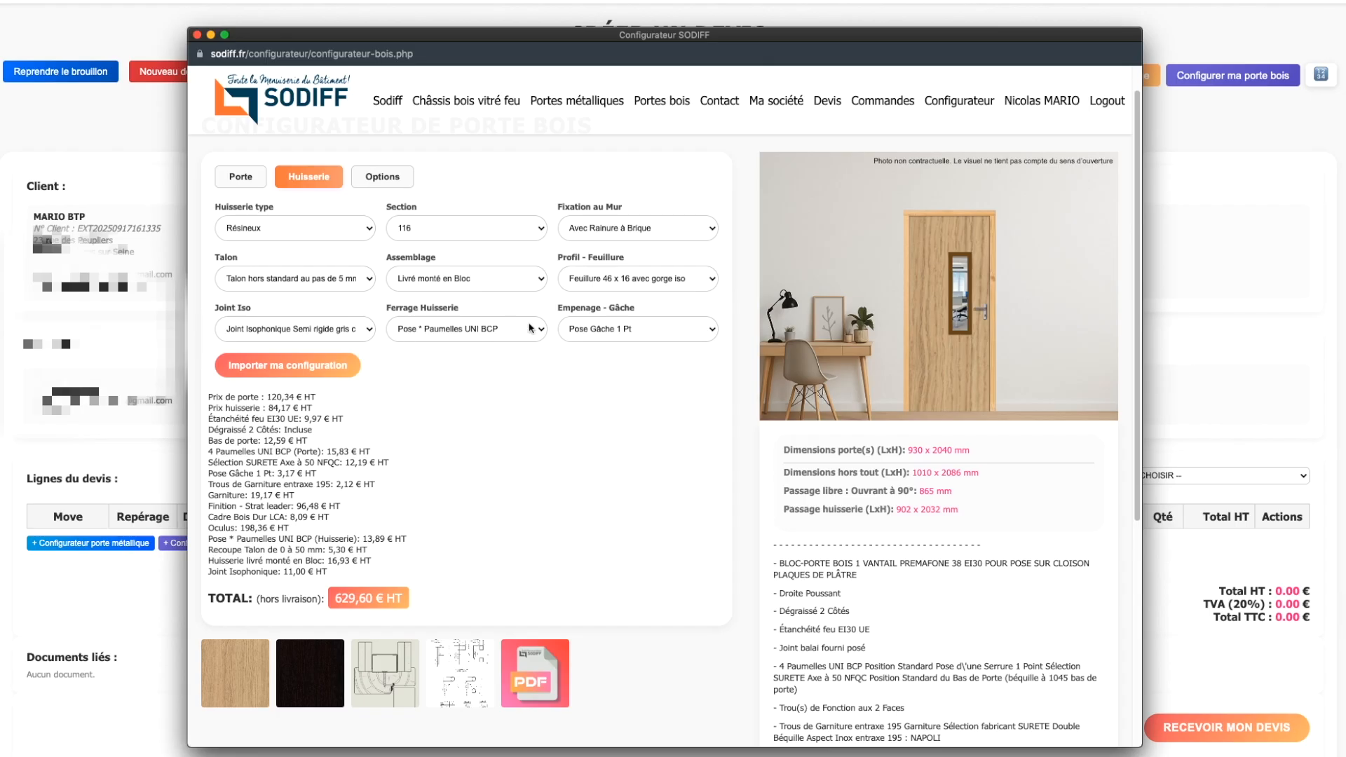
# Step: Consult the Premafone 38 product sheet PDF, including its base description and standard dimensions, and close it
pyautogui.scroll(-3, 536, 375)
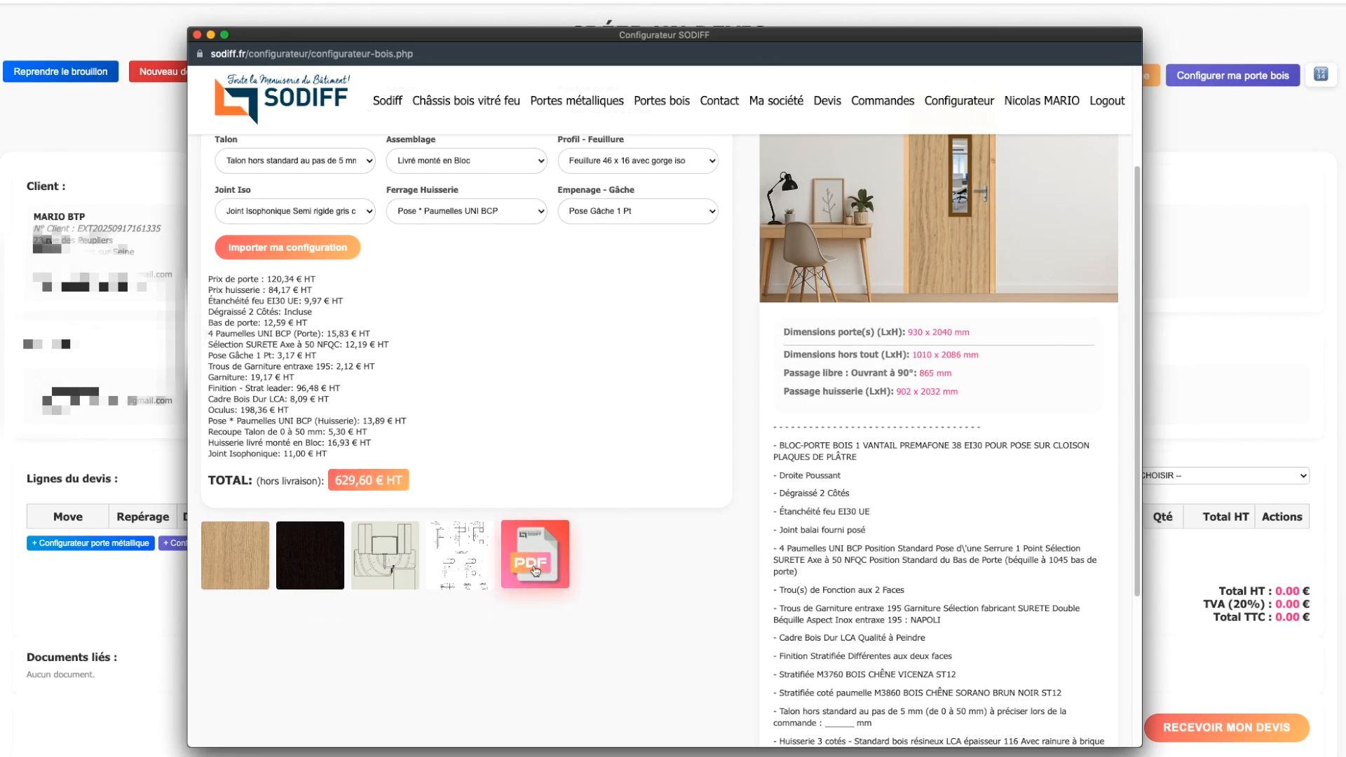
pyautogui.click(541, 567)
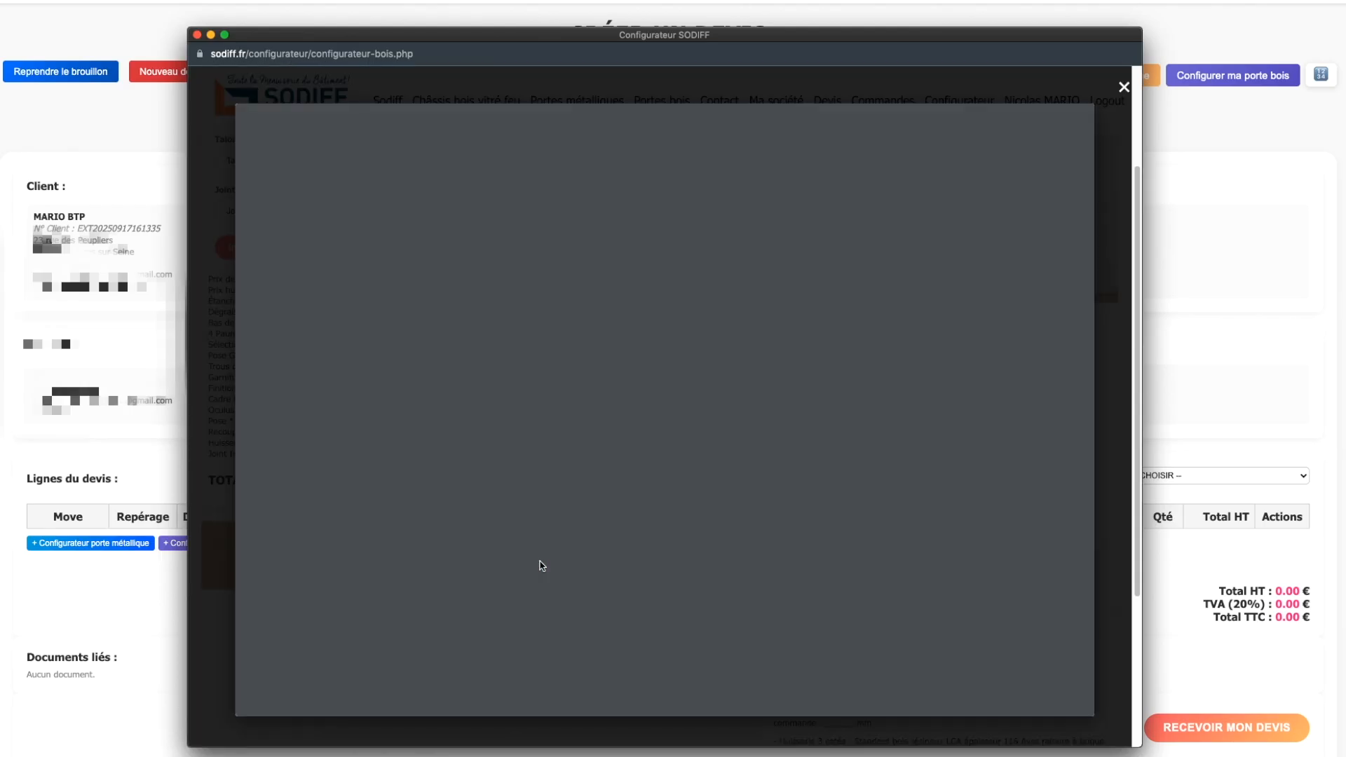
pyautogui.scroll(-10, 686, 286)
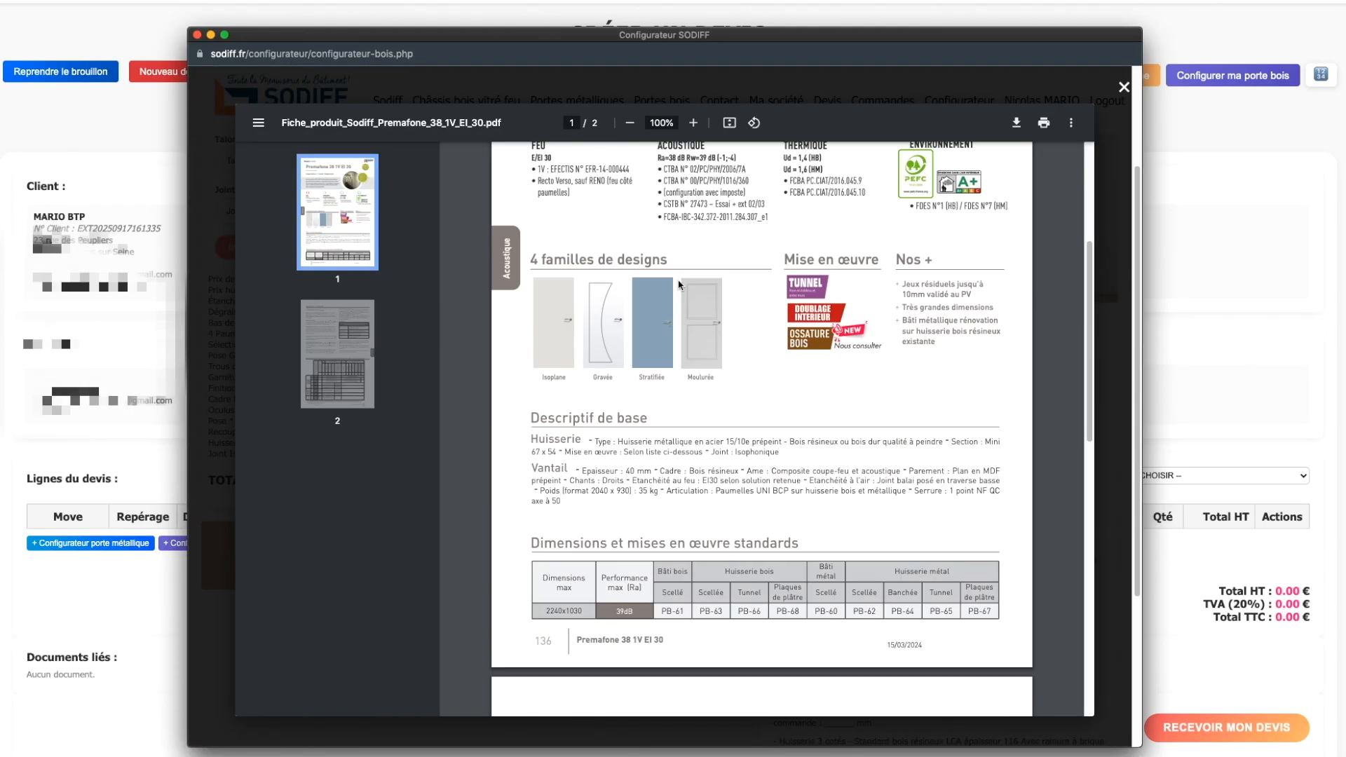
pyautogui.scroll(8, 687, 286)
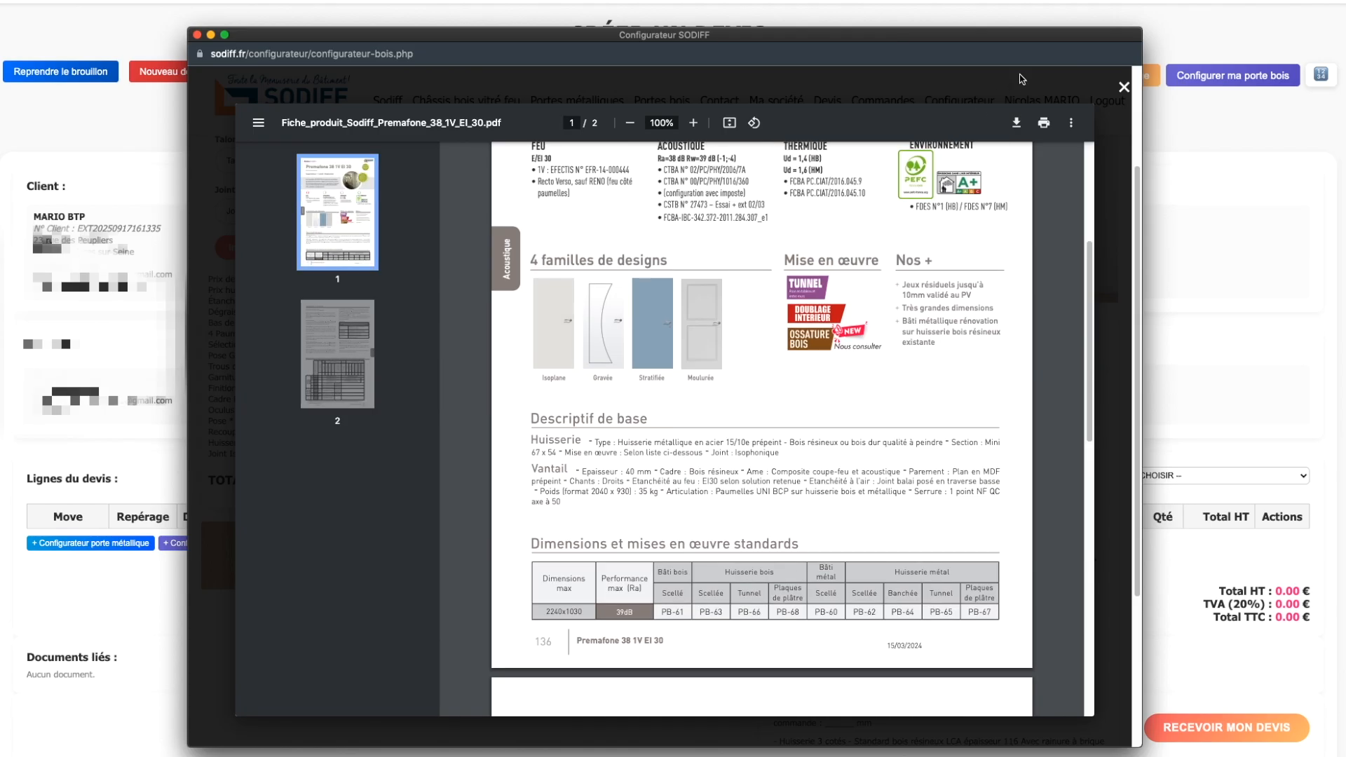
pyautogui.click(1124, 88)
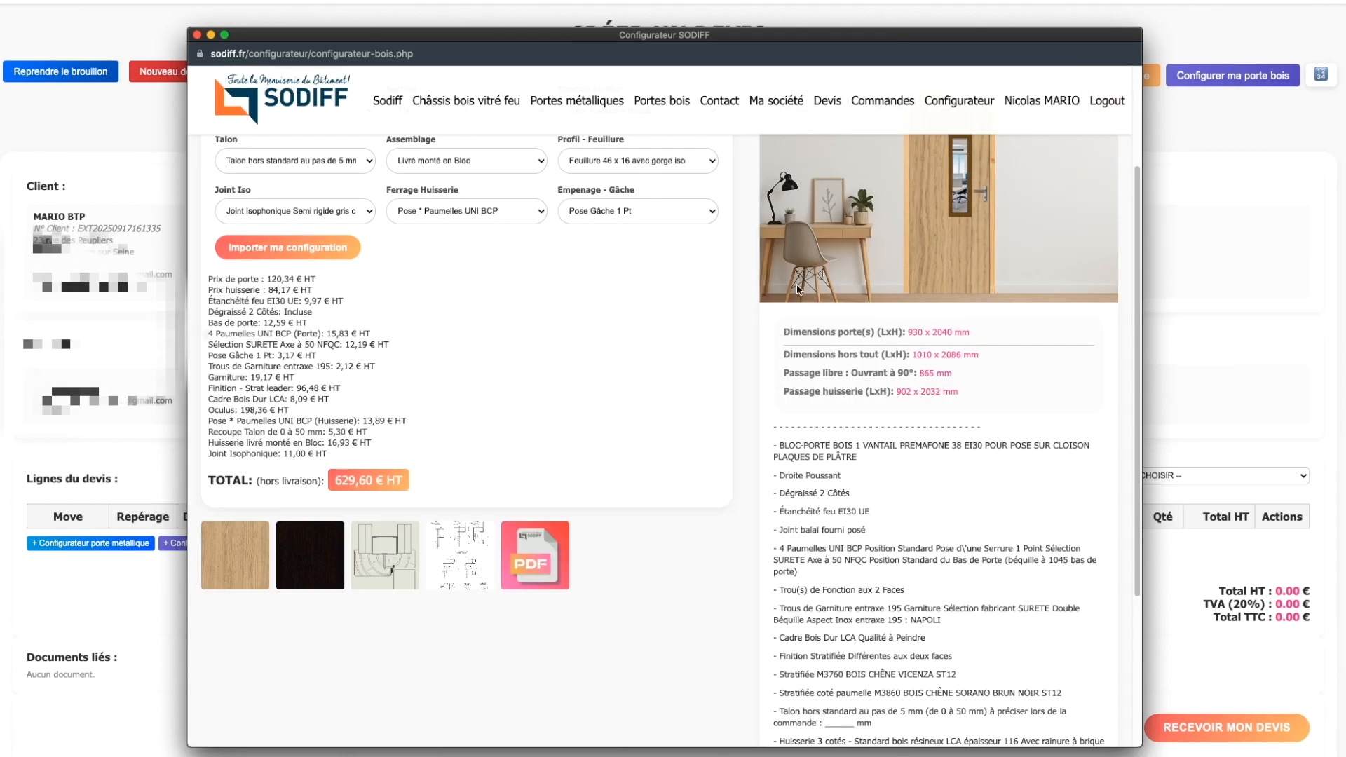
# Step: Set the acoustic door's Hauteur vantail to 2500, accept the acoustic performance notice and check the updated description
pyautogui.scroll(2, 798, 294)
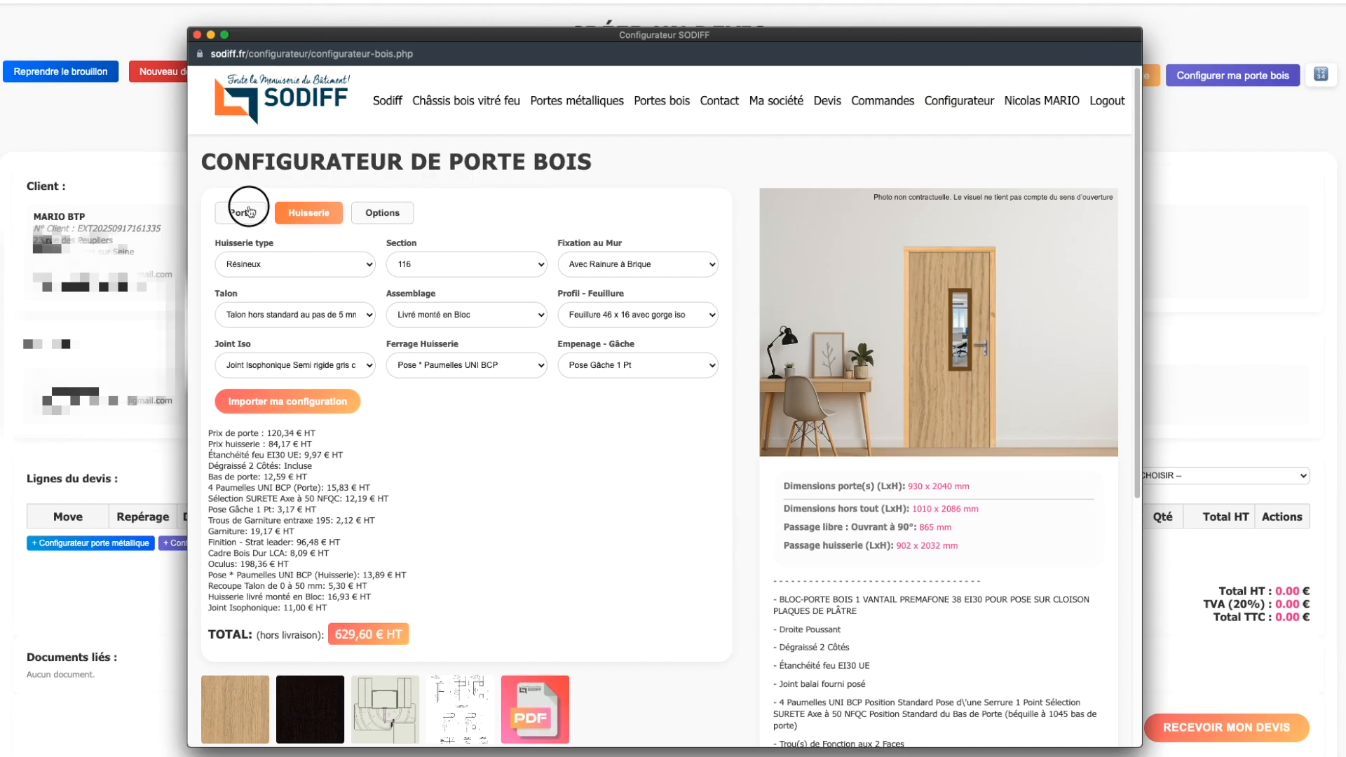
pyautogui.click(241, 212)
pyautogui.scroll(-1, 536, 471)
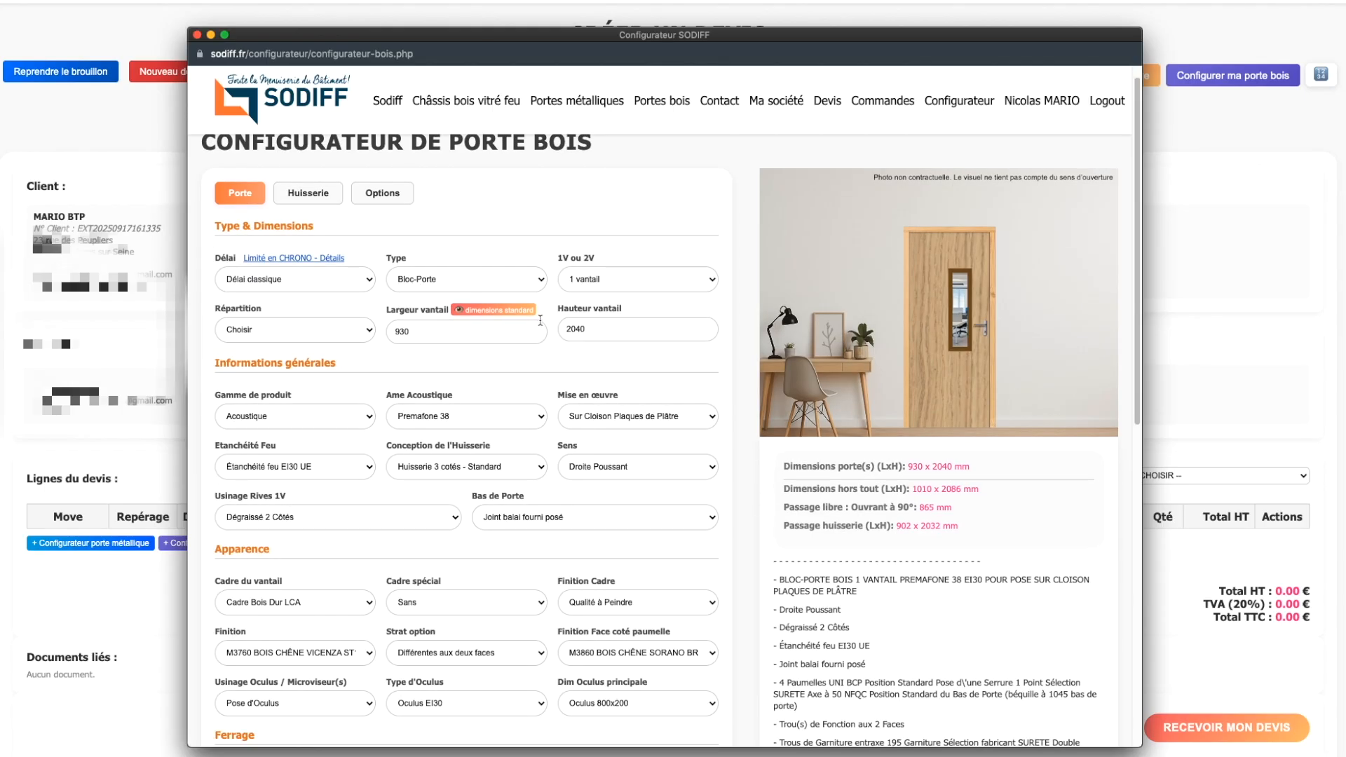
pyautogui.moveTo(612, 330); pyautogui.dragTo(515, 324)
pyautogui.write('2500')
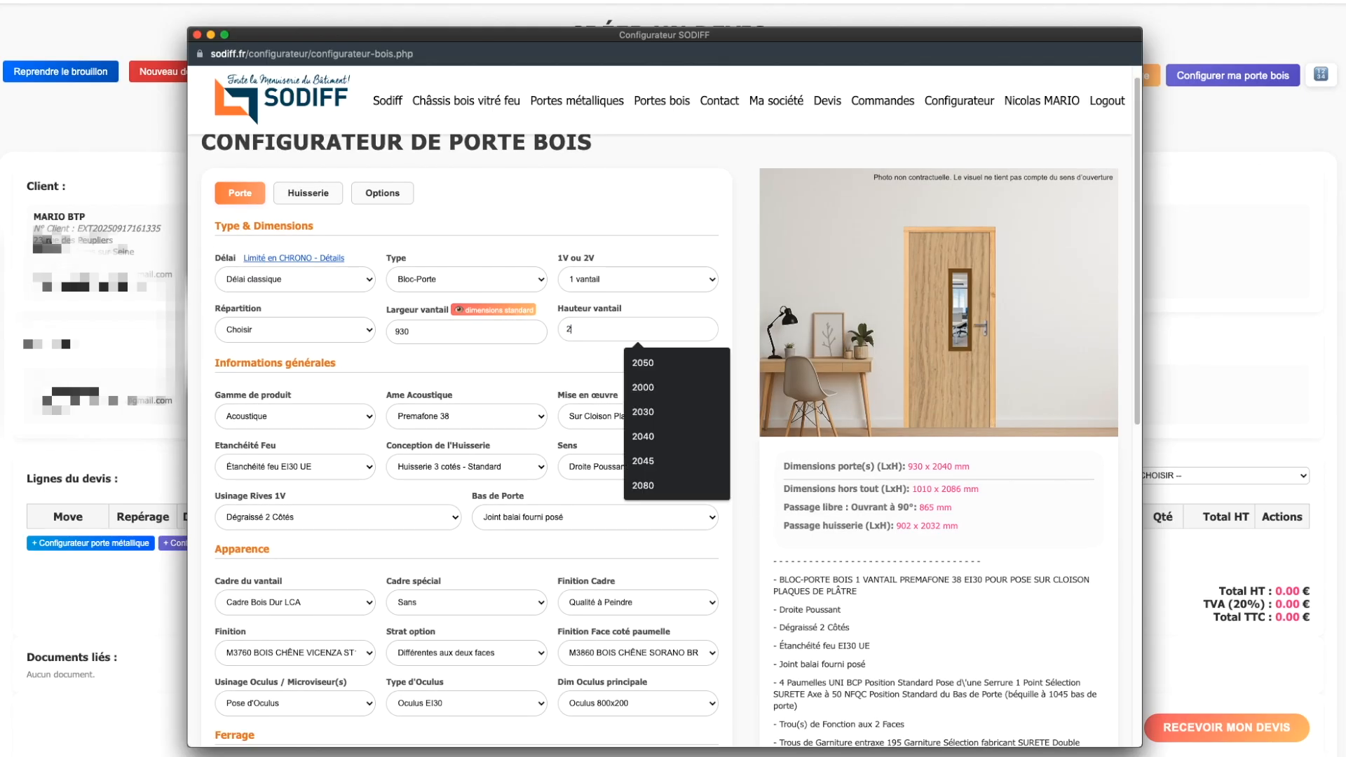
pyautogui.click(617, 254)
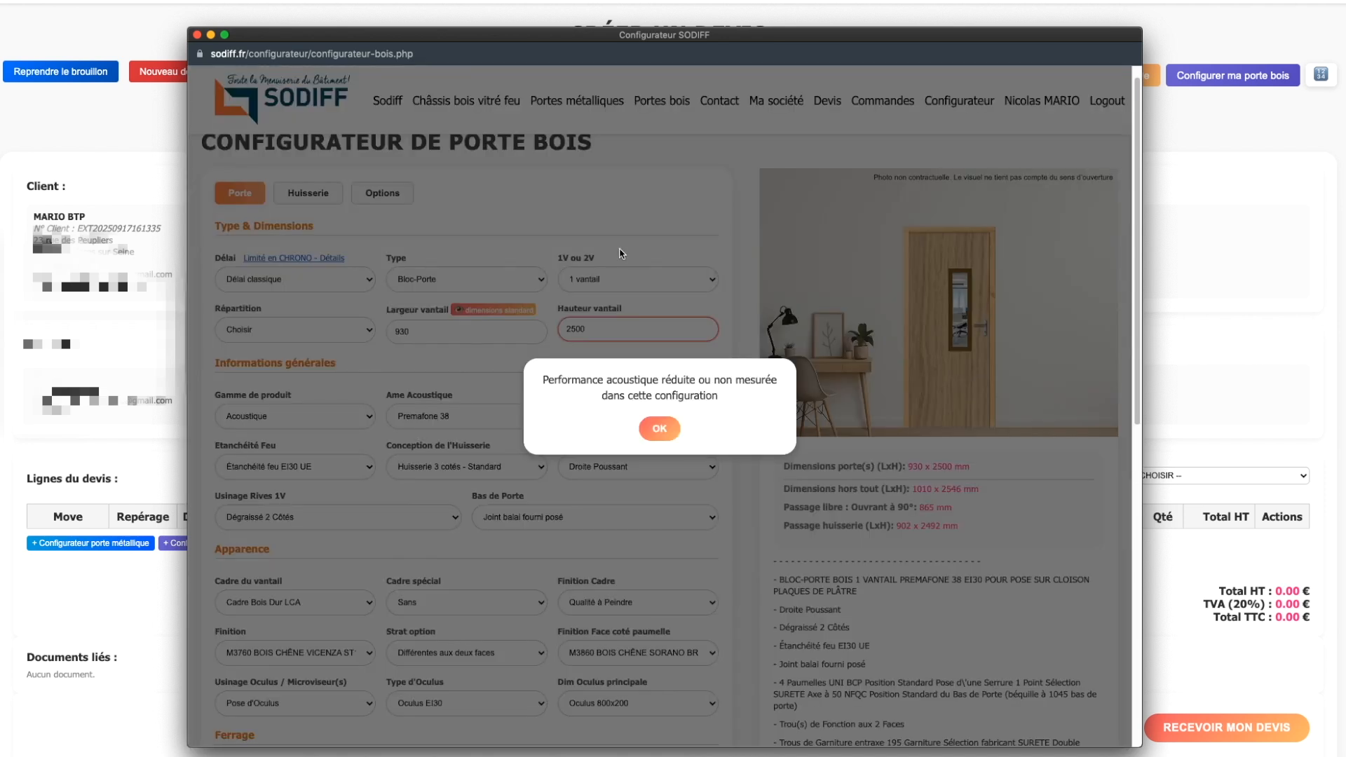
pyautogui.click(661, 431)
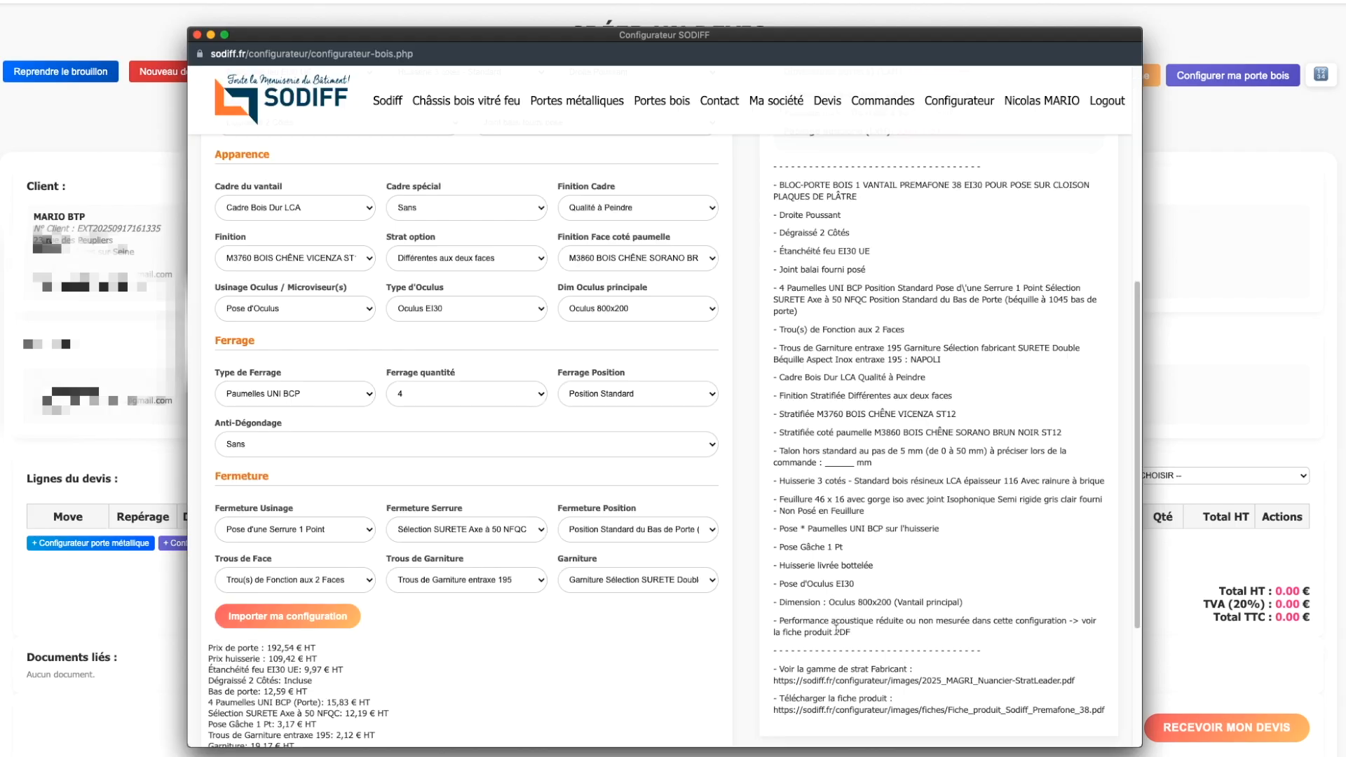
pyautogui.scroll(-4, 607, 598)
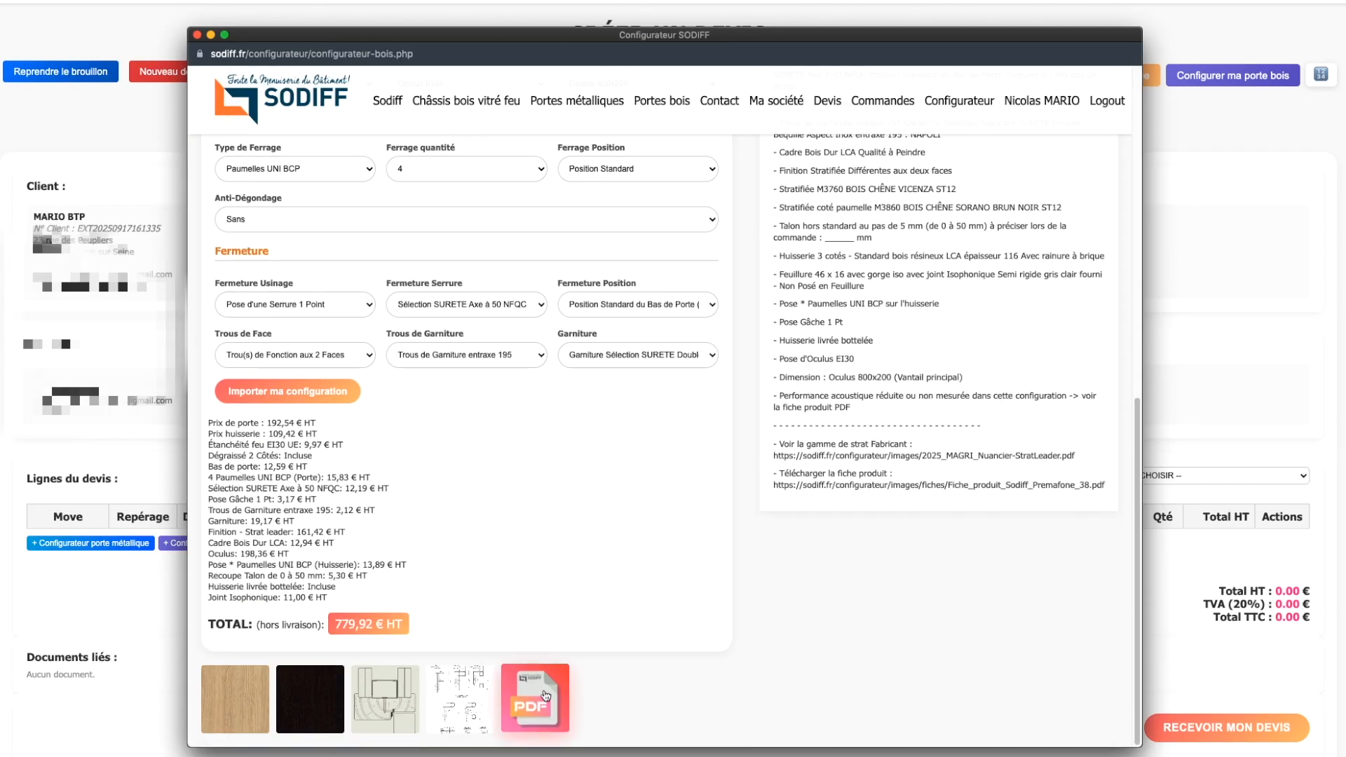
# Step: Set the Hauteur vantail to 2040, acknowledge the frame assembly reminder and check the description and price breakdown
pyautogui.scroll(15, 596, 420)
pyautogui.doubleClick(572, 348)
pyautogui.write('24')
pyautogui.press('BackSpace')
pyautogui.click(642, 456)
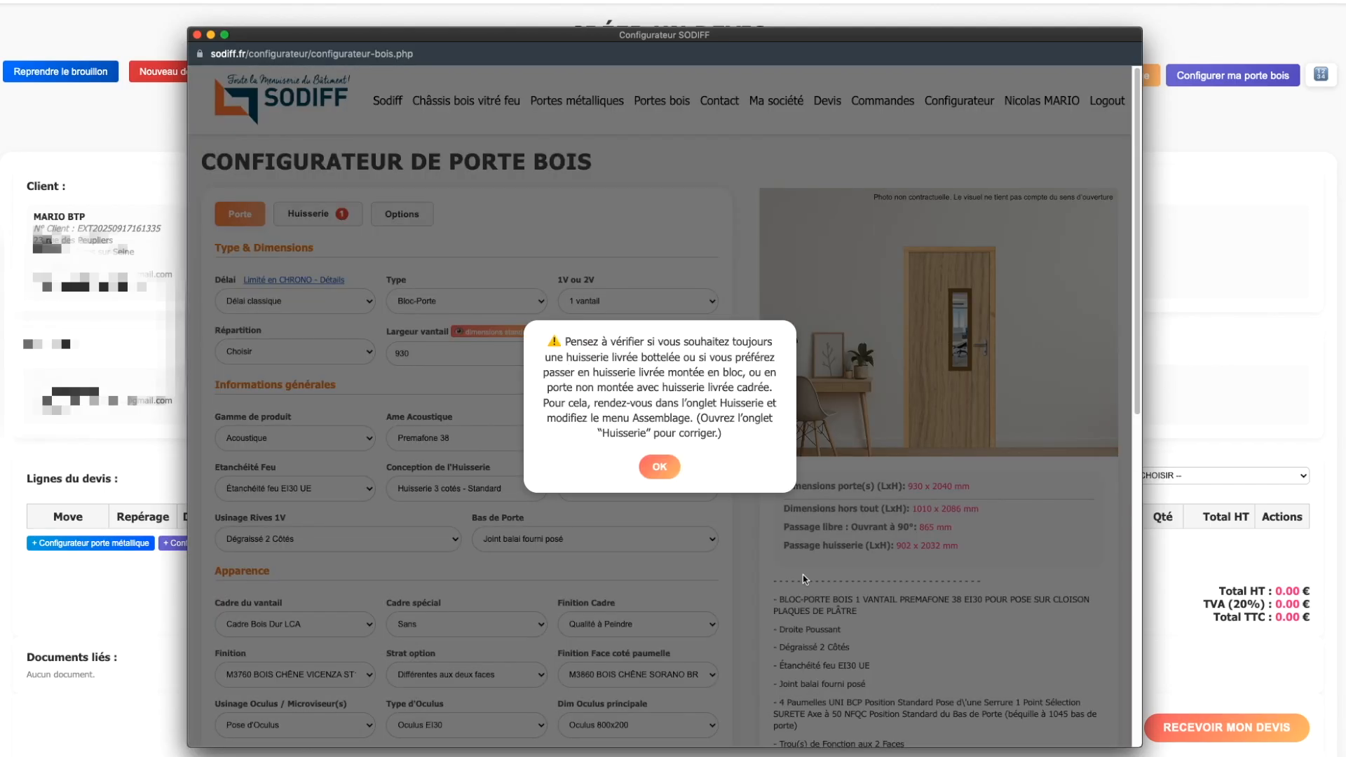
pyautogui.click(658, 467)
pyautogui.click(645, 412)
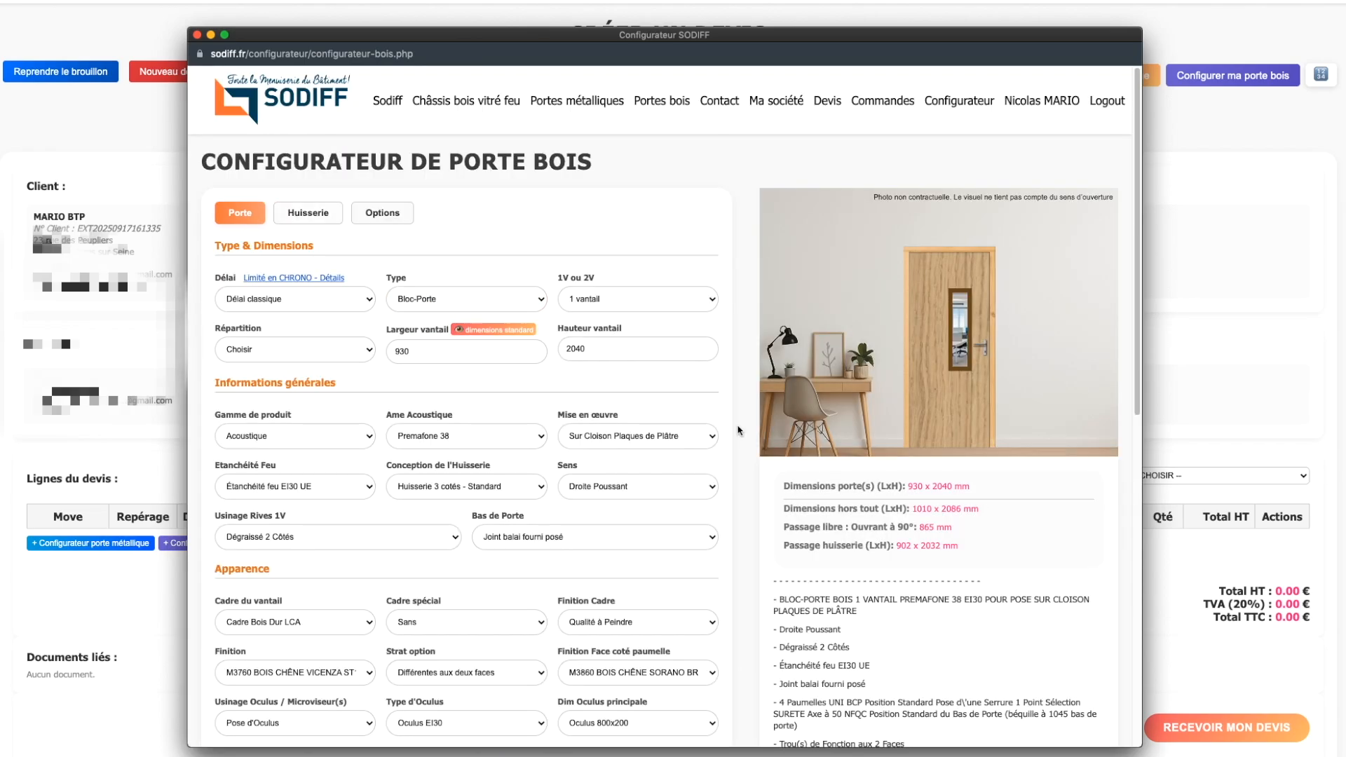
pyautogui.scroll(-10, 757, 455)
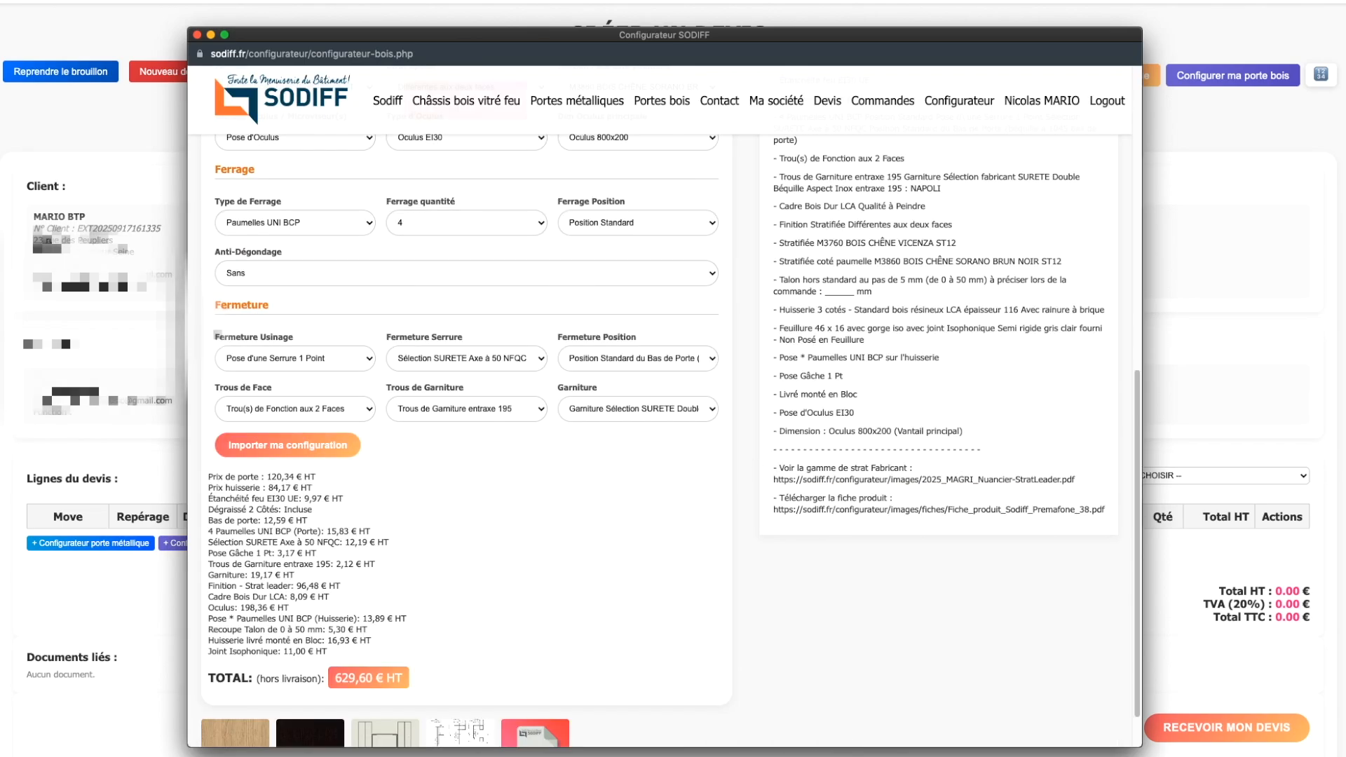
# Step: Close the current configuration without importing it and start a new wood door with the standard 930 x 2040 leaf
pyautogui.click(197, 36)
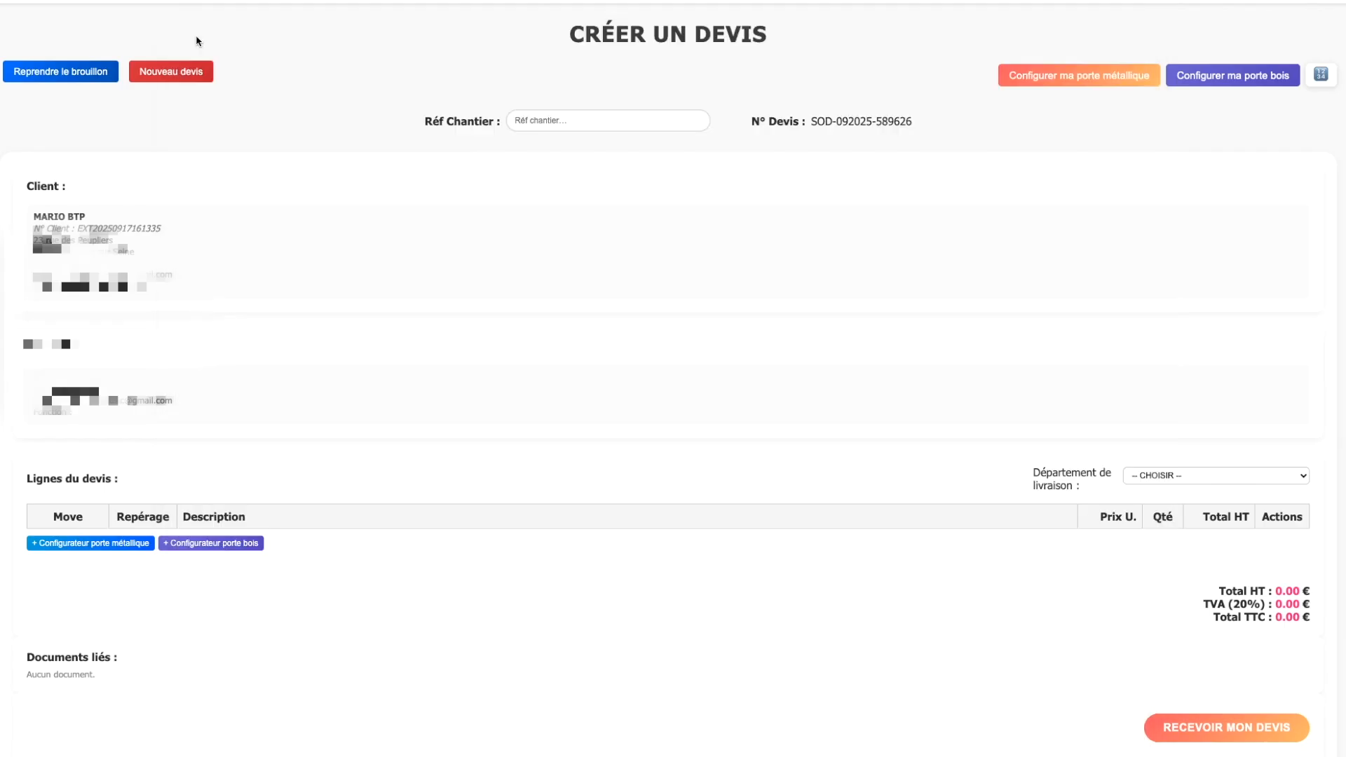
pyautogui.click(242, 544)
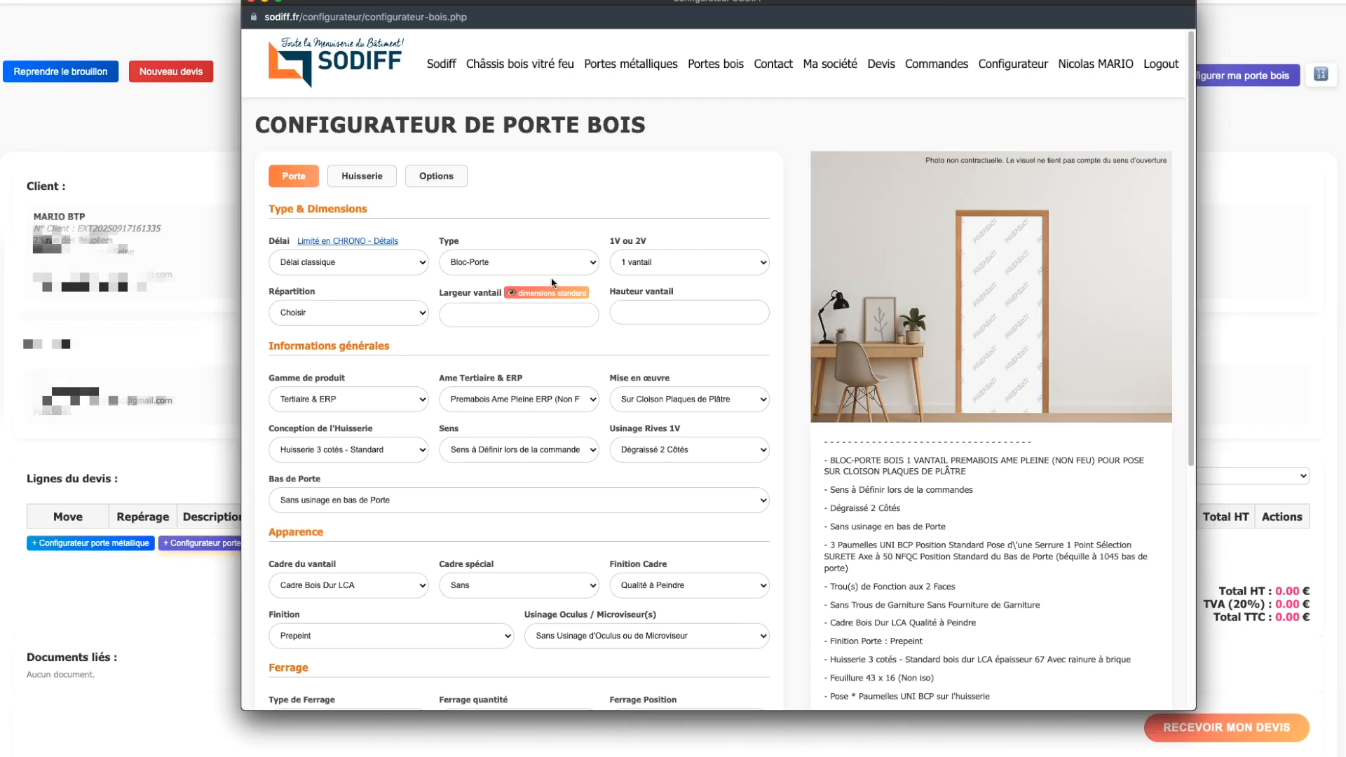
pyautogui.click(556, 290)
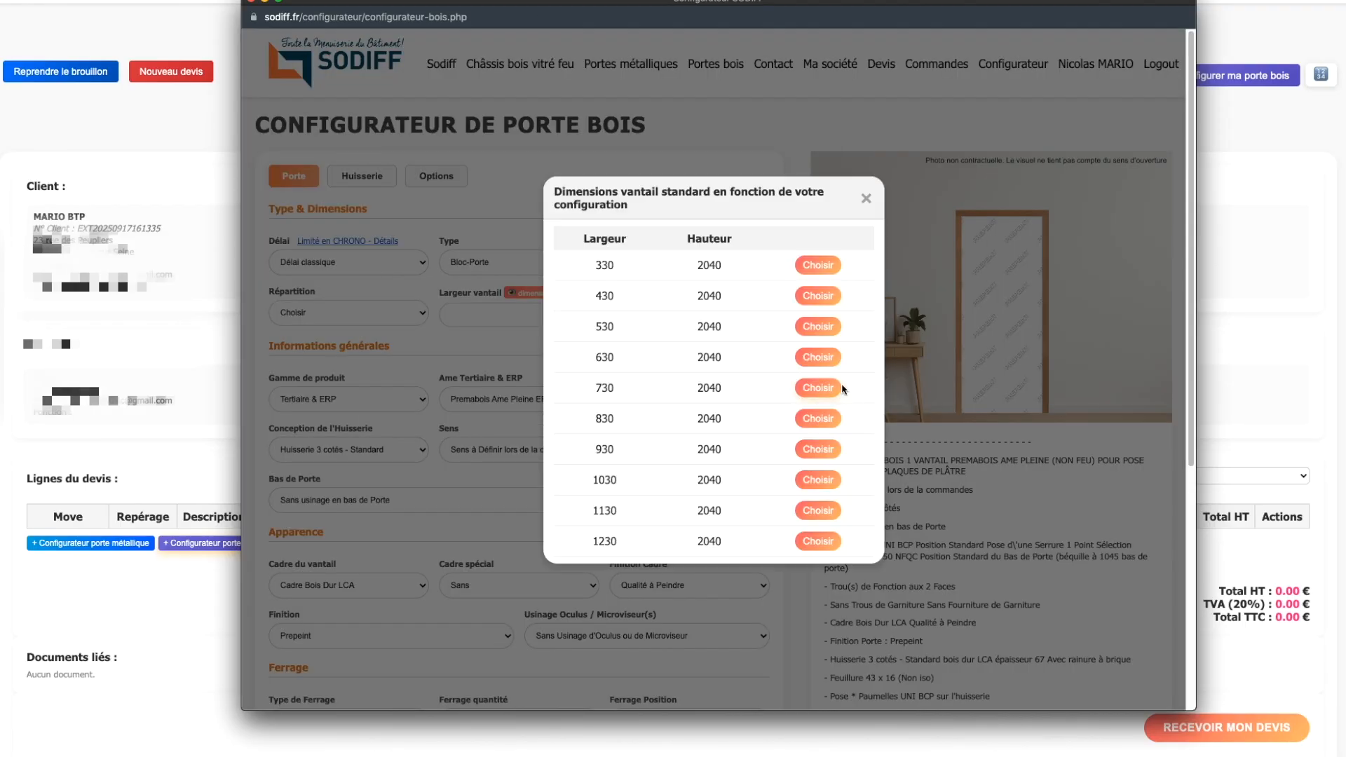
pyautogui.click(817, 449)
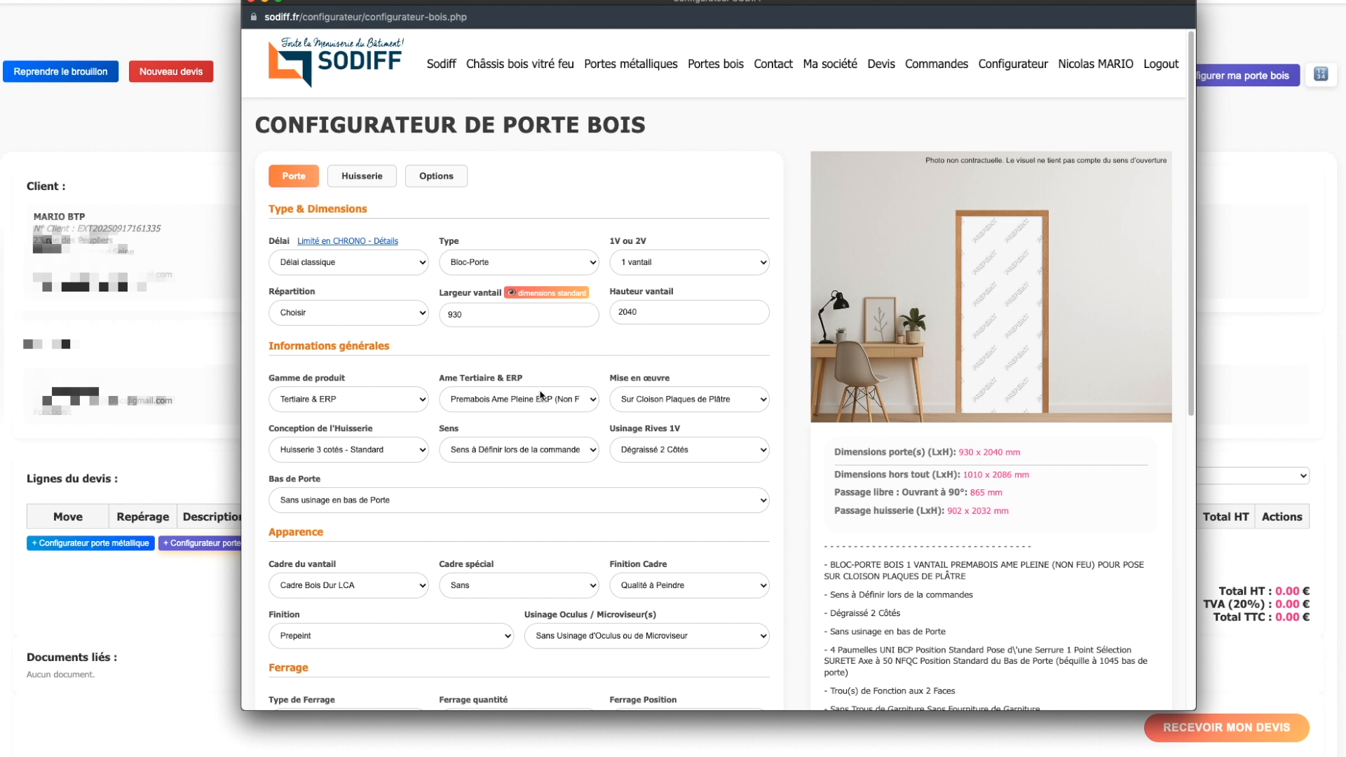
# Step: Search the door finishes for "chene" and set the Finition to M3760 BOIS CHÊNE VICENZA ST12
pyautogui.scroll(-5, 537, 393)
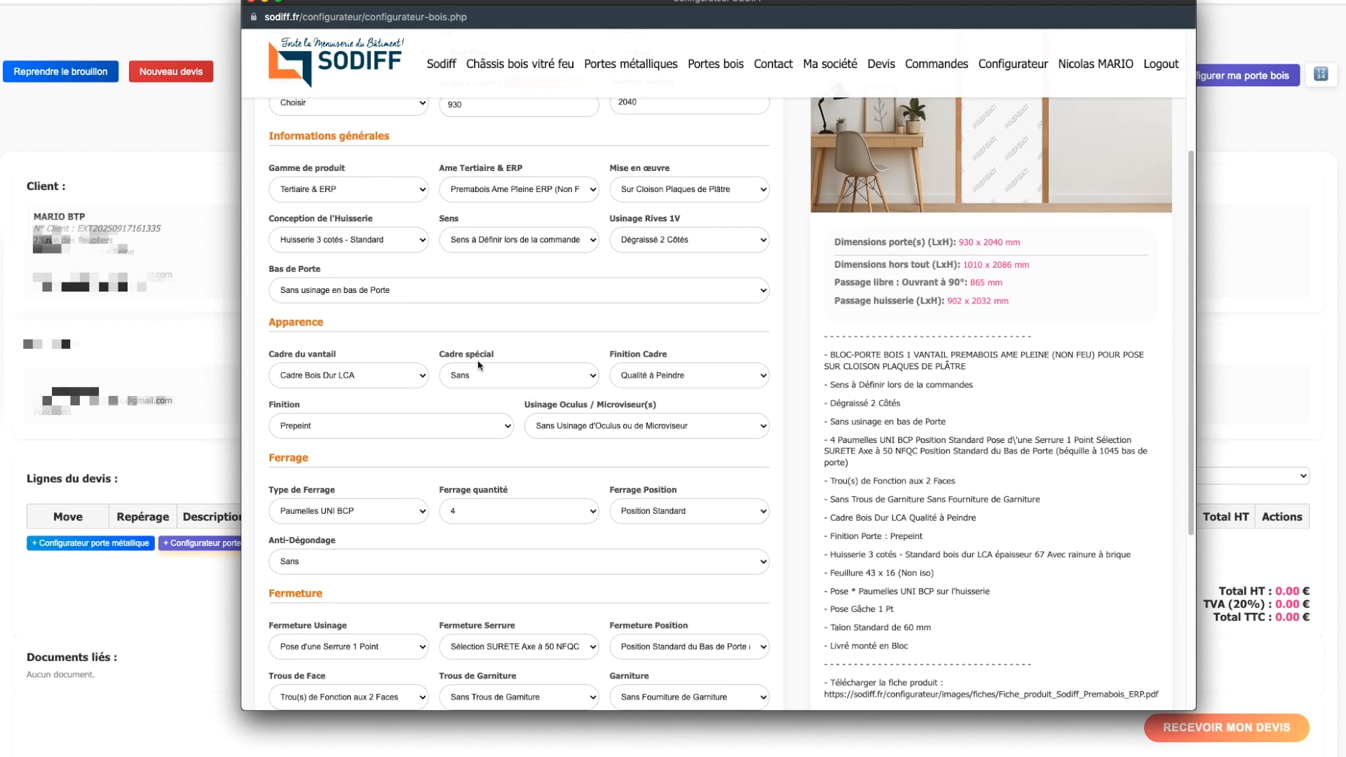
pyautogui.click(364, 428)
pyautogui.click(434, 167)
pyautogui.write('chene')
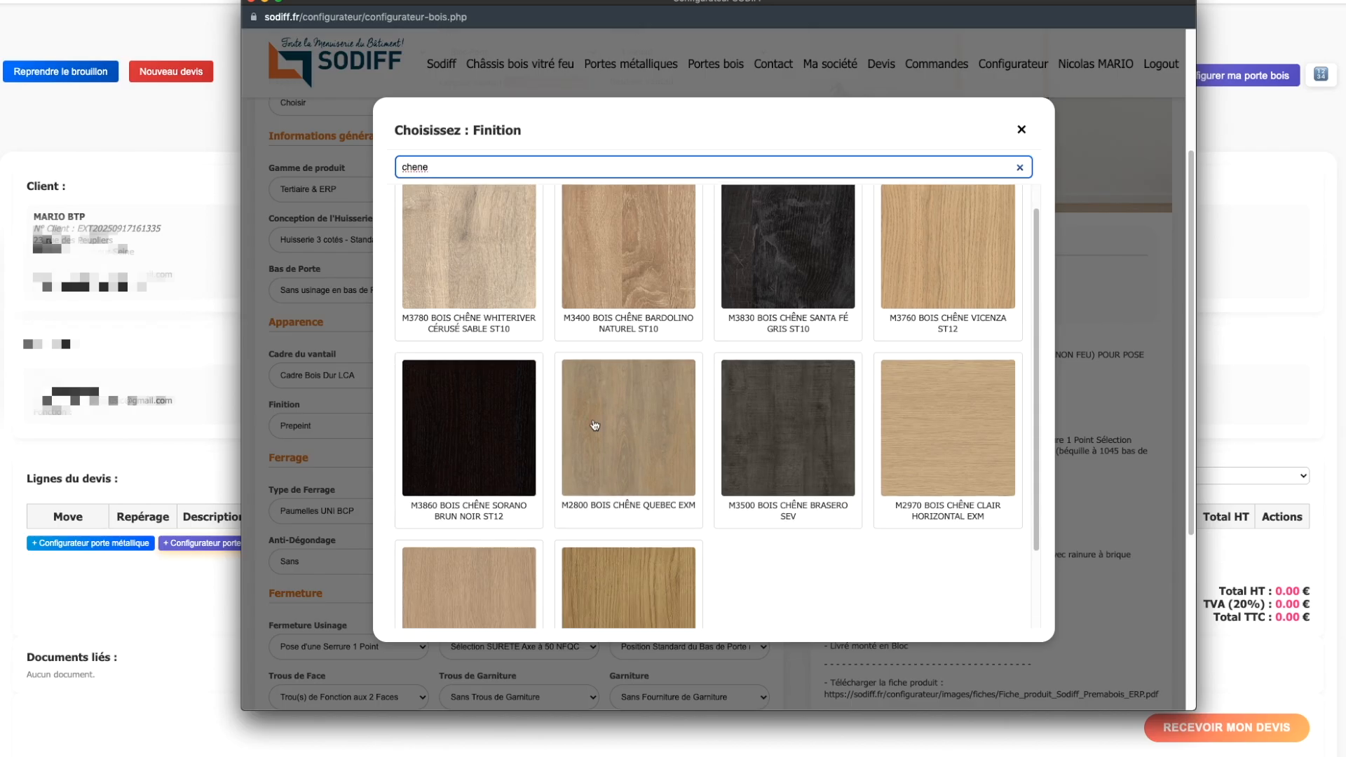
pyautogui.scroll(-3, 596, 386)
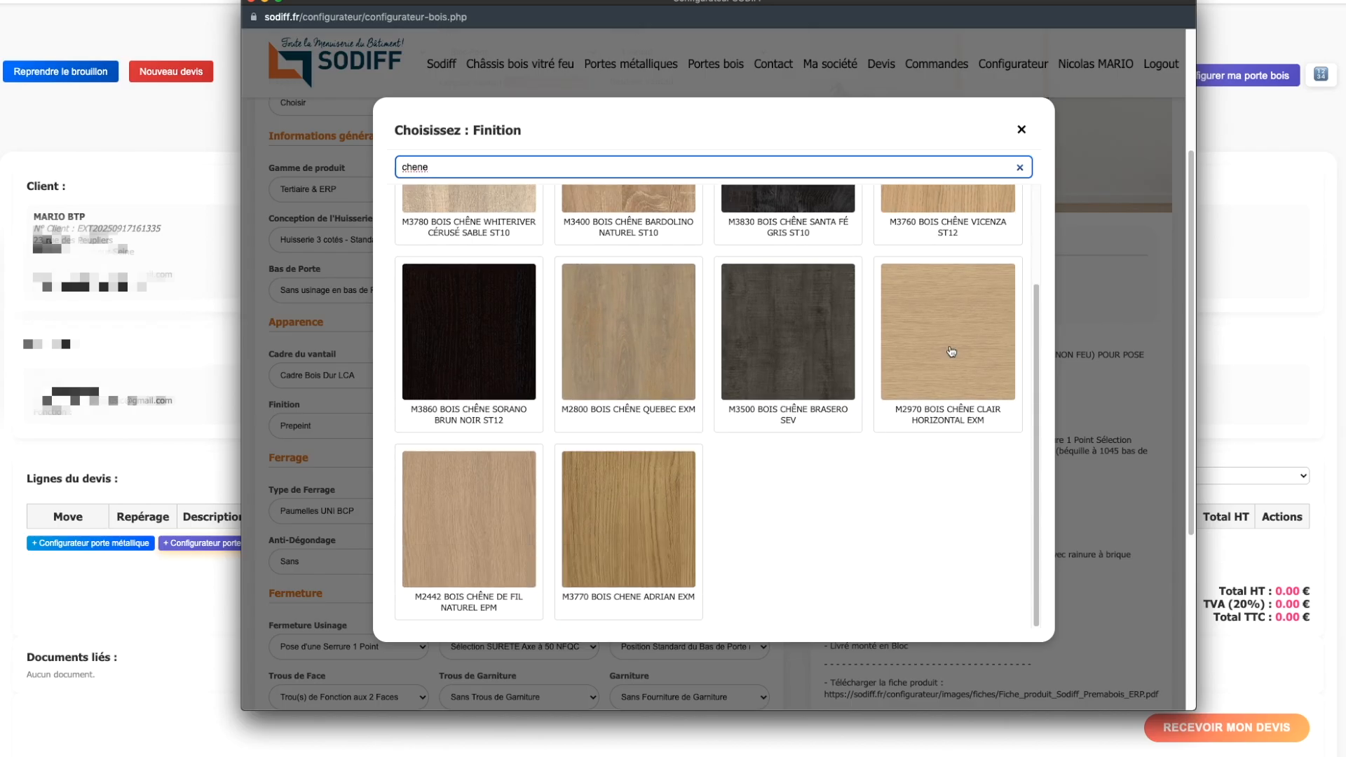
pyautogui.click(961, 203)
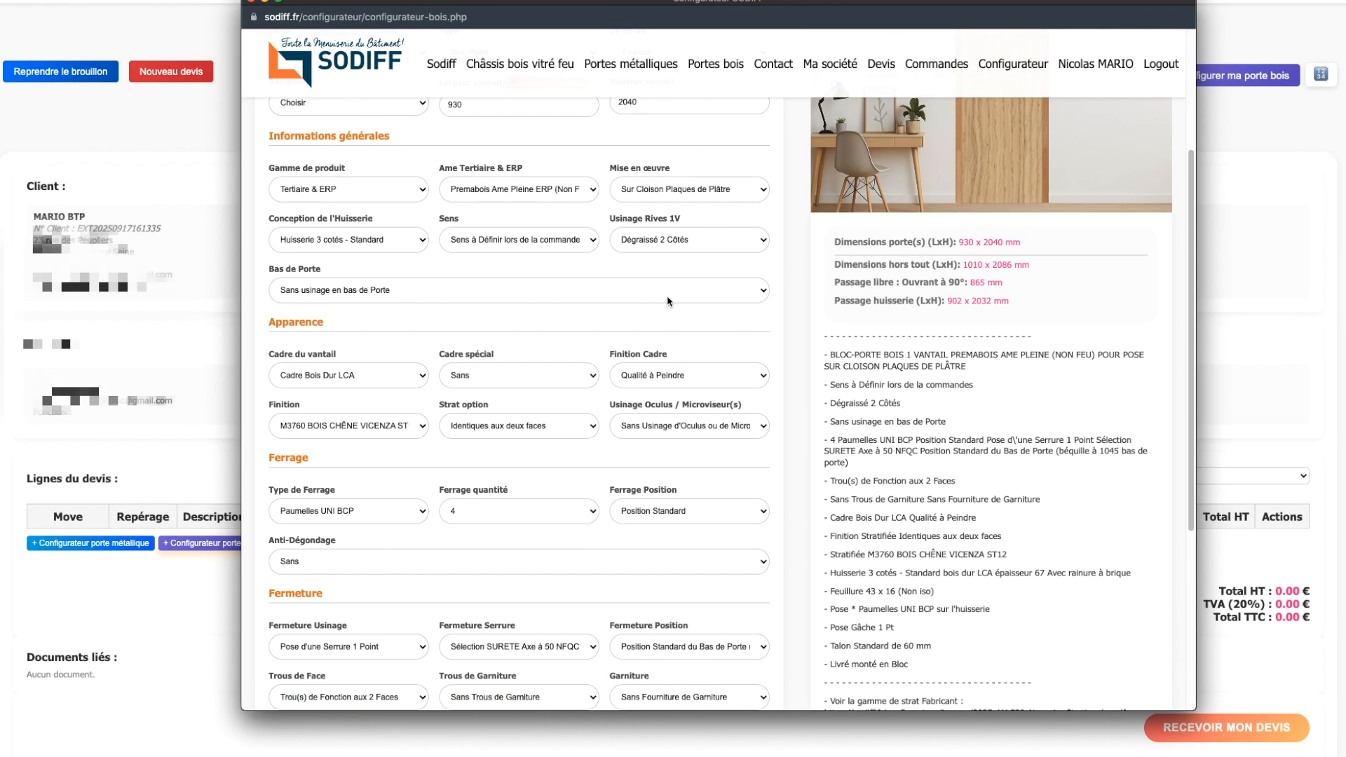
# Step: In the door frame settings, set the Section to 116
pyautogui.scroll(5, 364, 172)
pyautogui.click(362, 176)
pyautogui.click(519, 227)
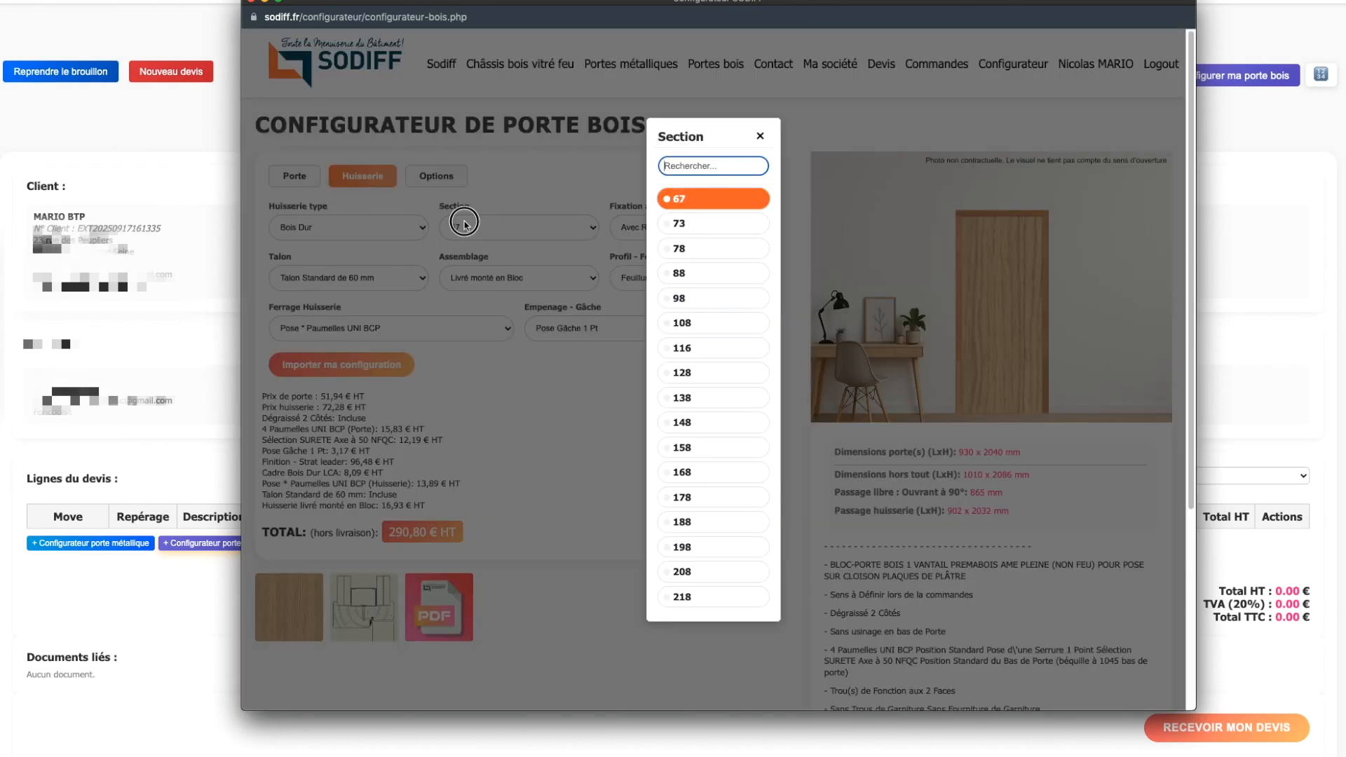
pyautogui.click(689, 348)
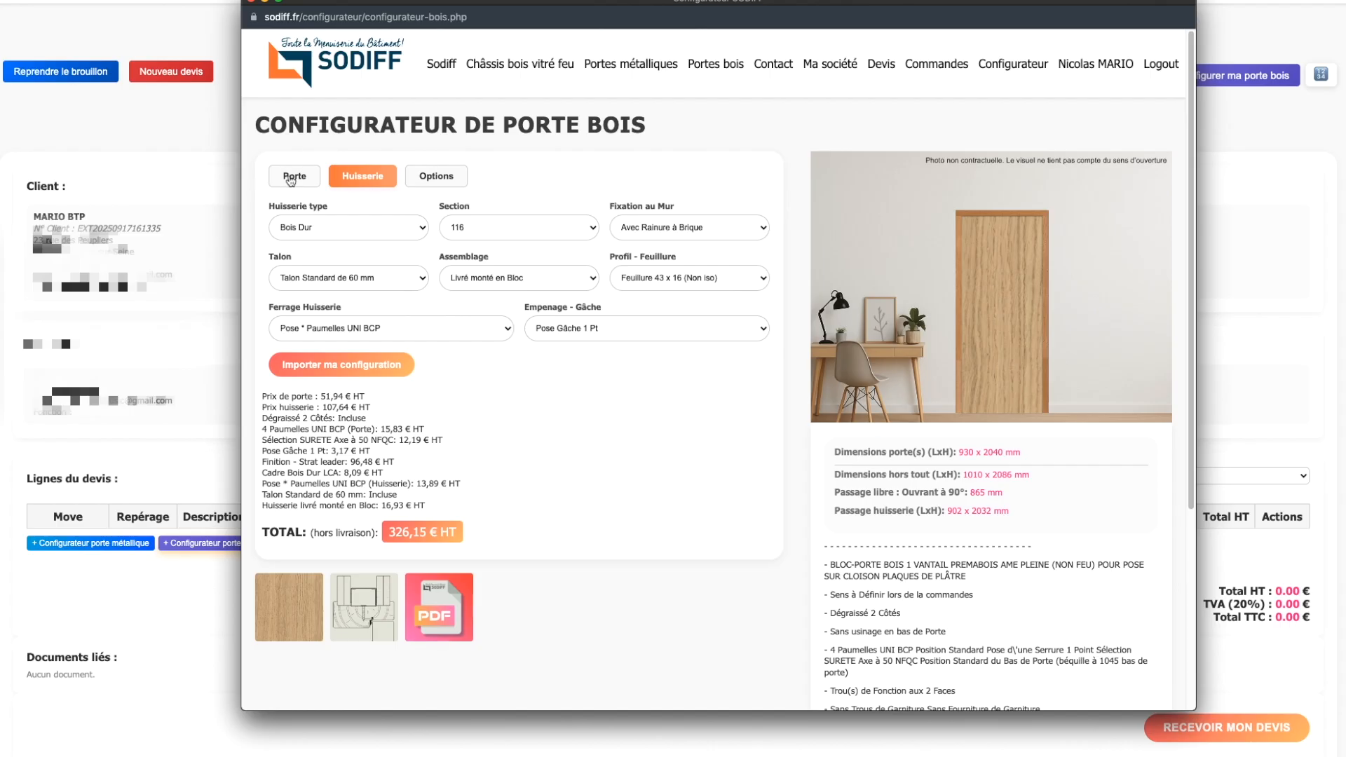
# Step: Set the Trous de Garniture to entraxe 195 and the Garniture to the Sélection SURETE Double Béquille Aspect Inox NAPOLI
pyautogui.scroll(-4, 580, 506)
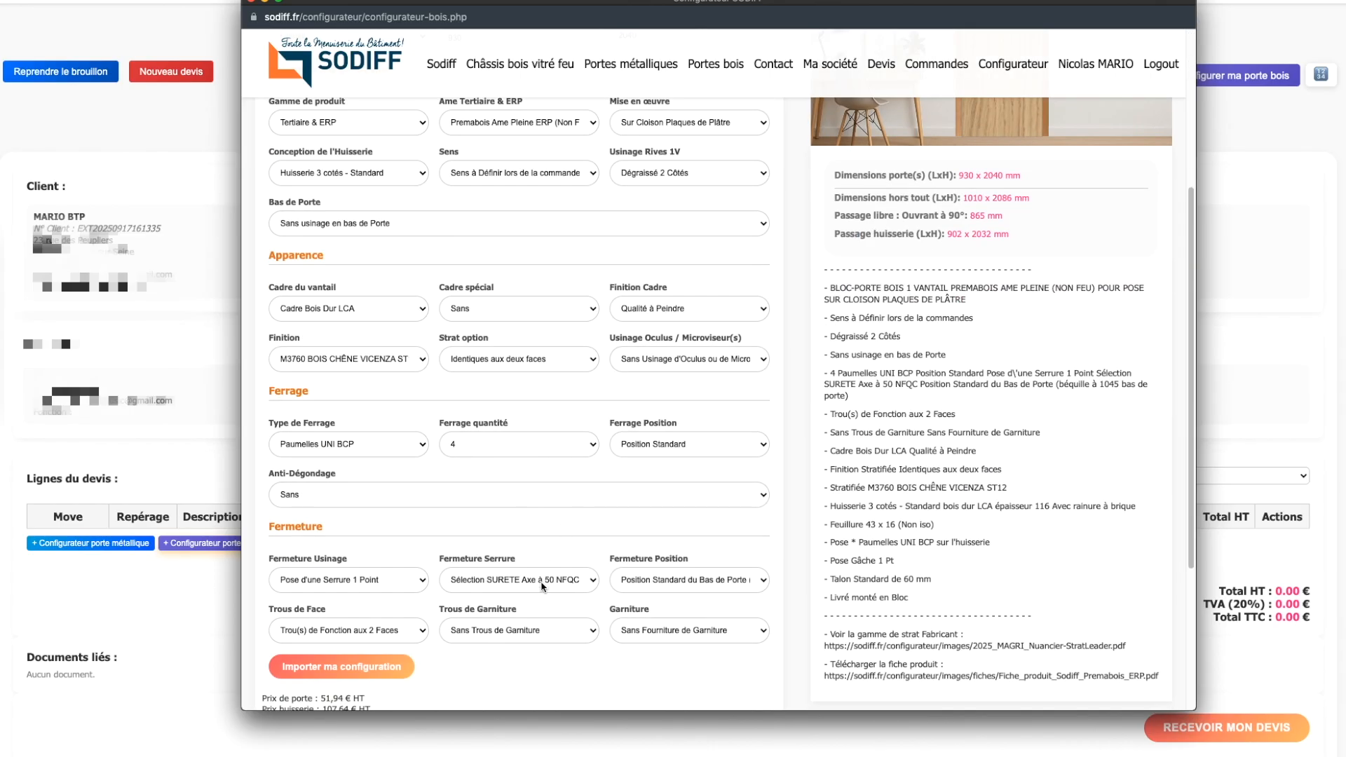
pyautogui.click(551, 634)
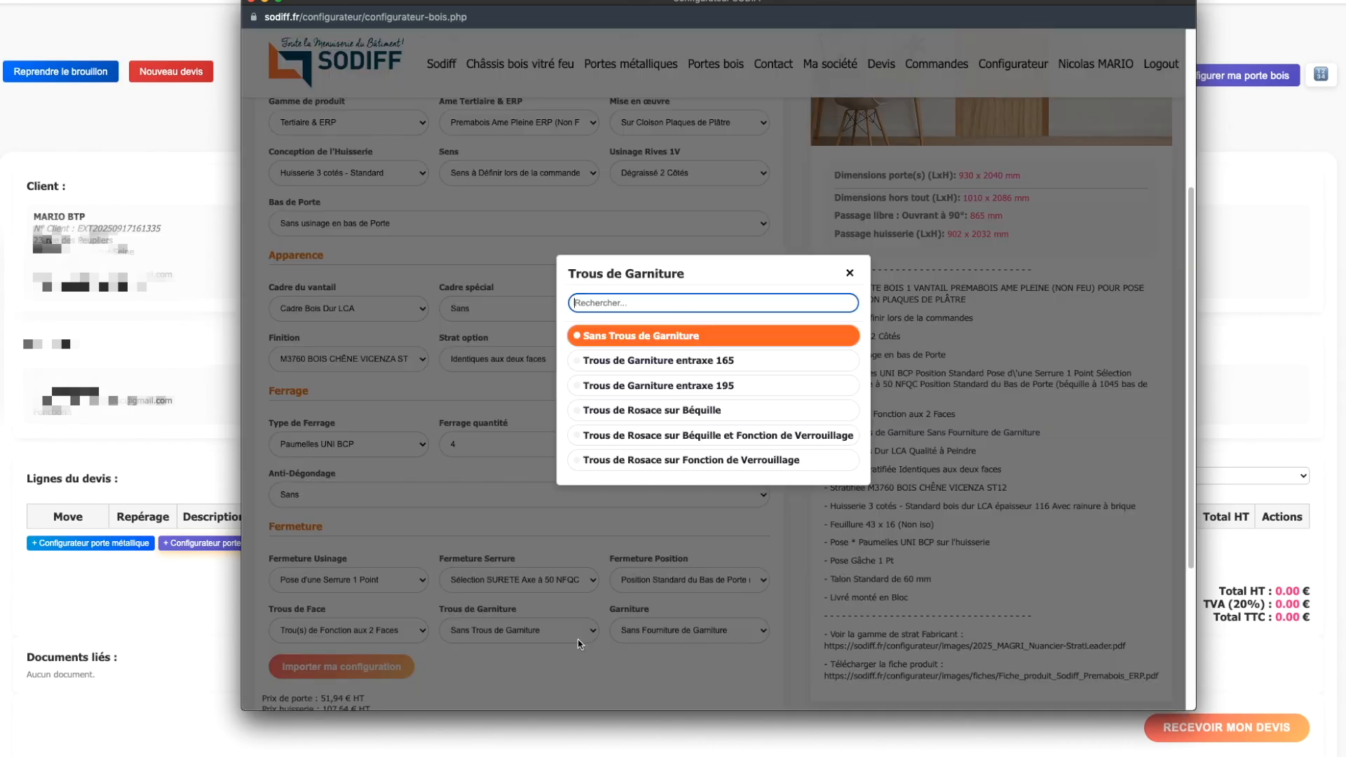
pyautogui.click(652, 274)
pyautogui.click(748, 626)
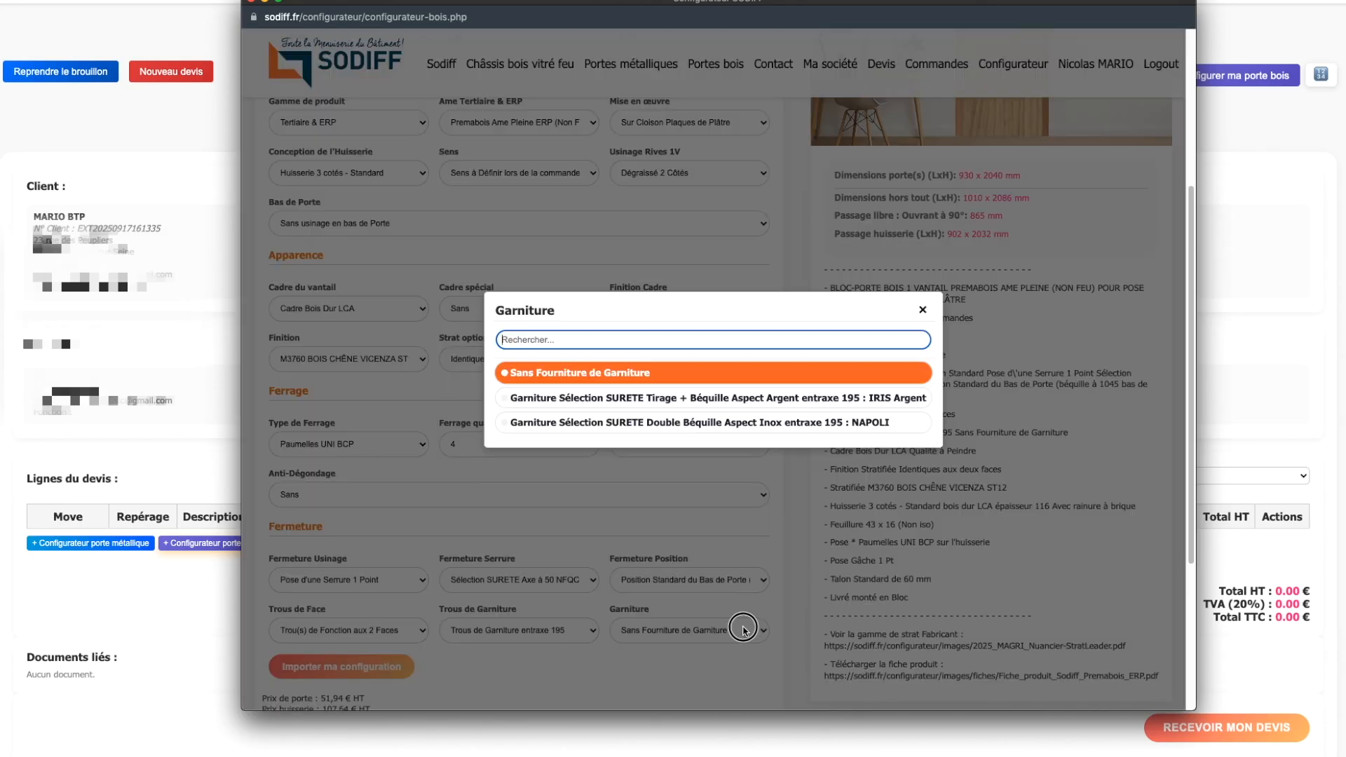
pyautogui.click(871, 416)
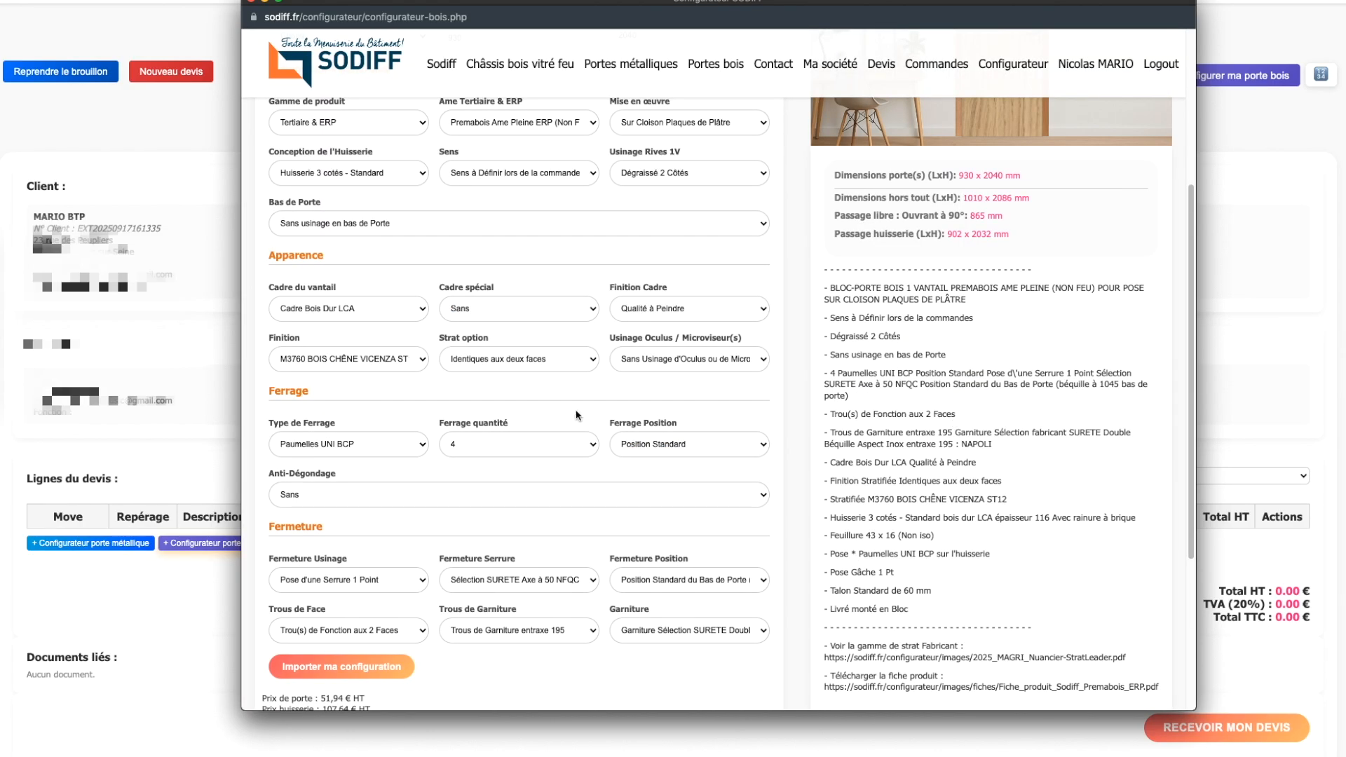
# Step: Add a Pose d'Oculus to the door and set the Dim Oculus principale to Oculus 800x200
pyautogui.click(662, 361)
pyautogui.click(676, 373)
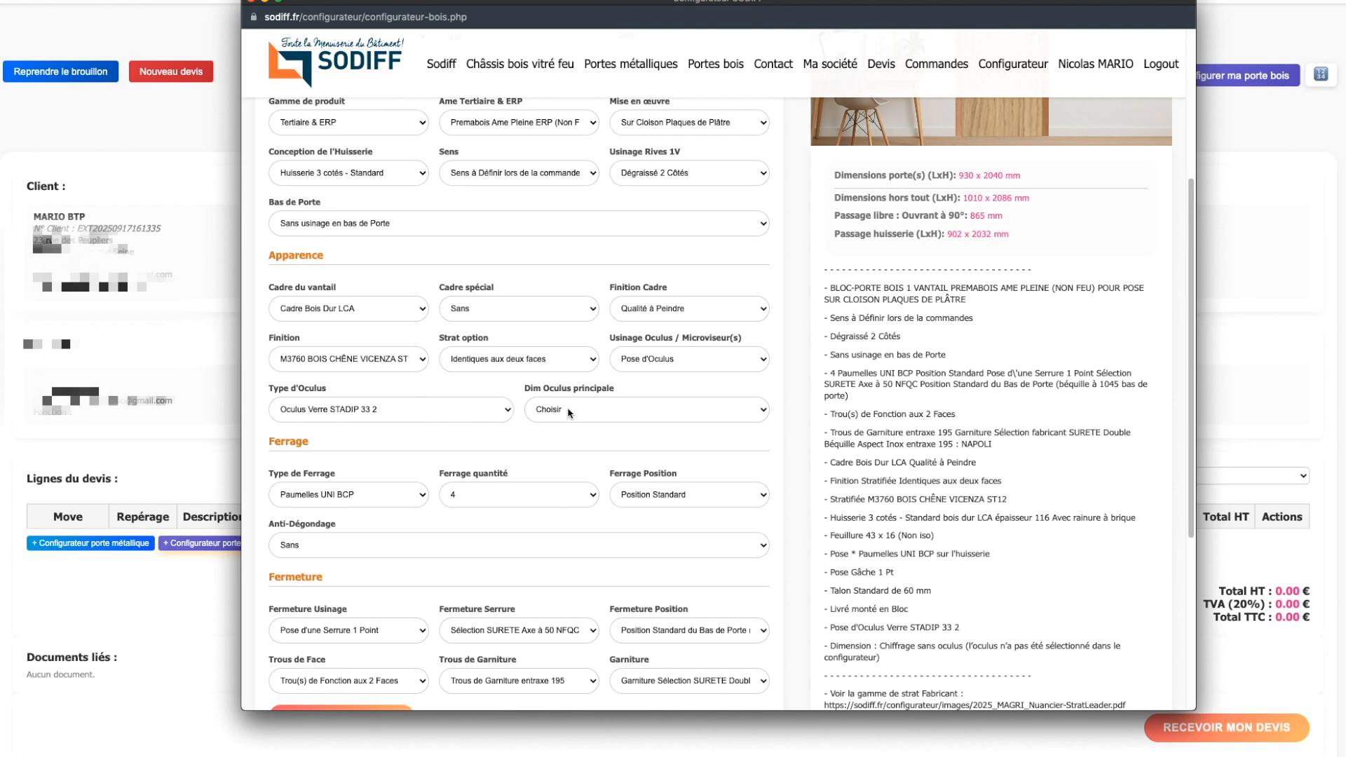
pyautogui.click(569, 412)
pyautogui.click(716, 398)
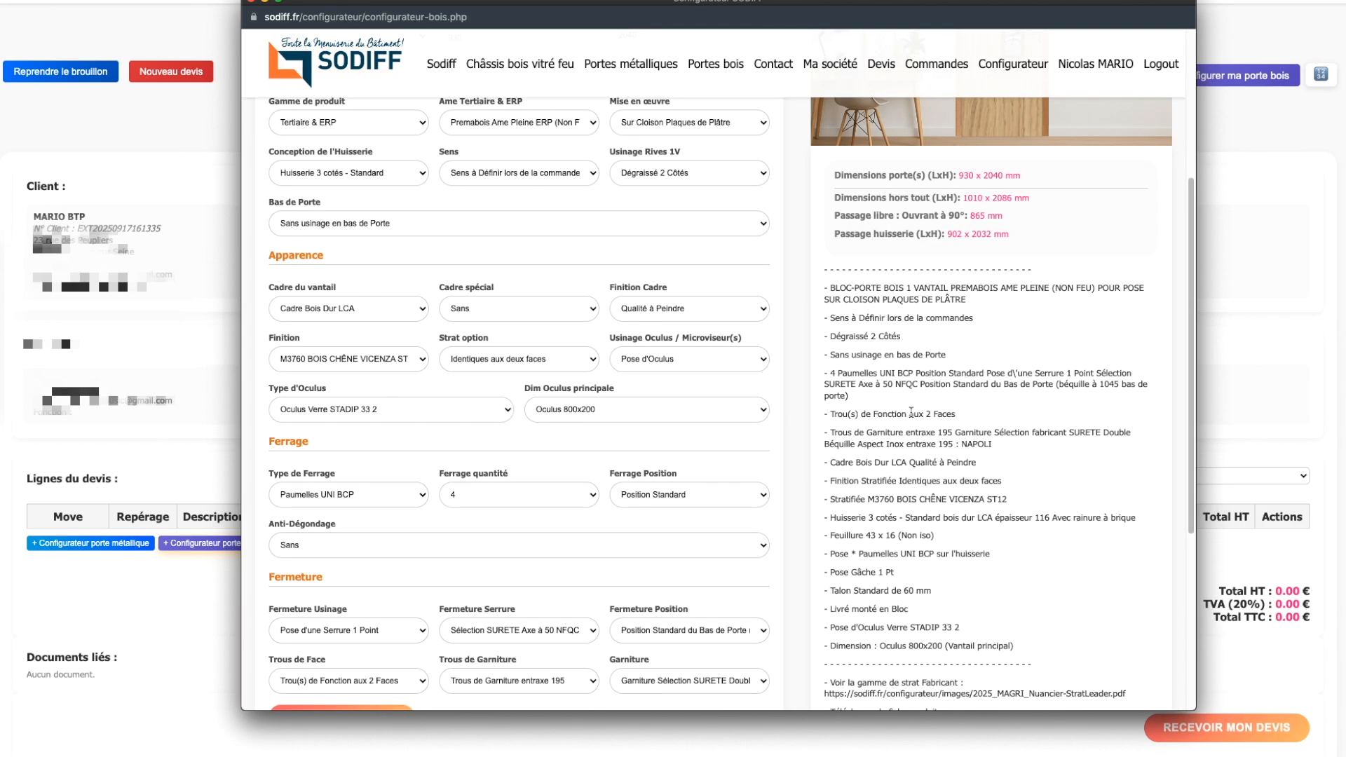
# Step: Import the configured bloc-porte into the quote and set its line quantity to 2
pyautogui.scroll(-10, 911, 413)
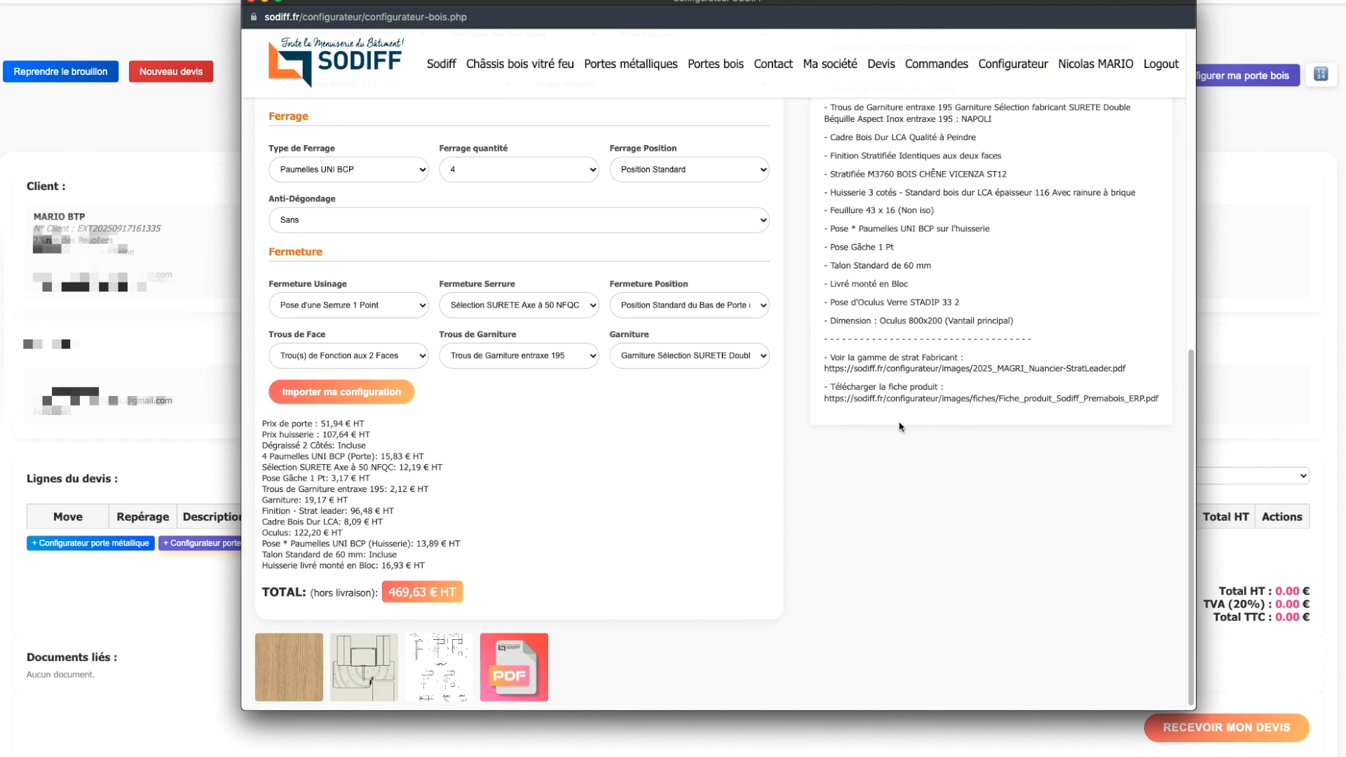
pyautogui.click(321, 395)
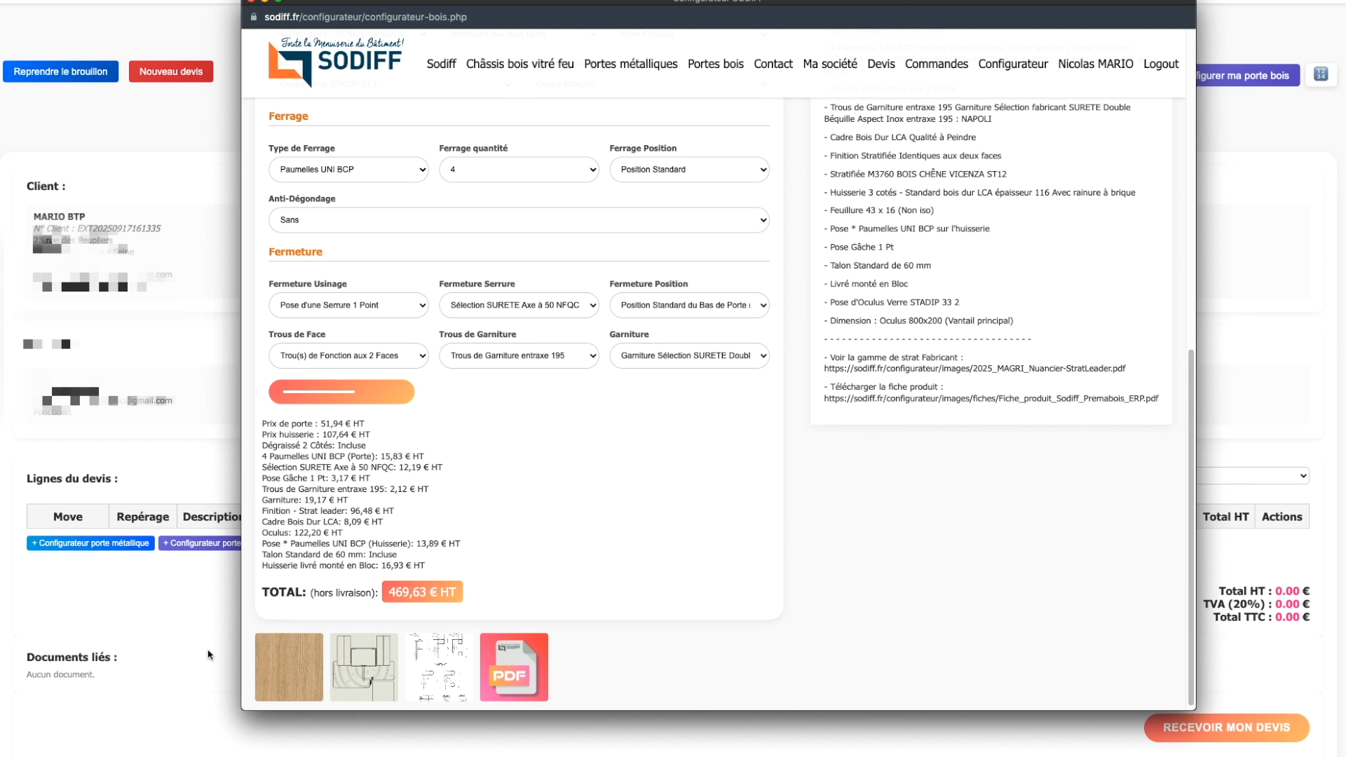
pyautogui.click(175, 584)
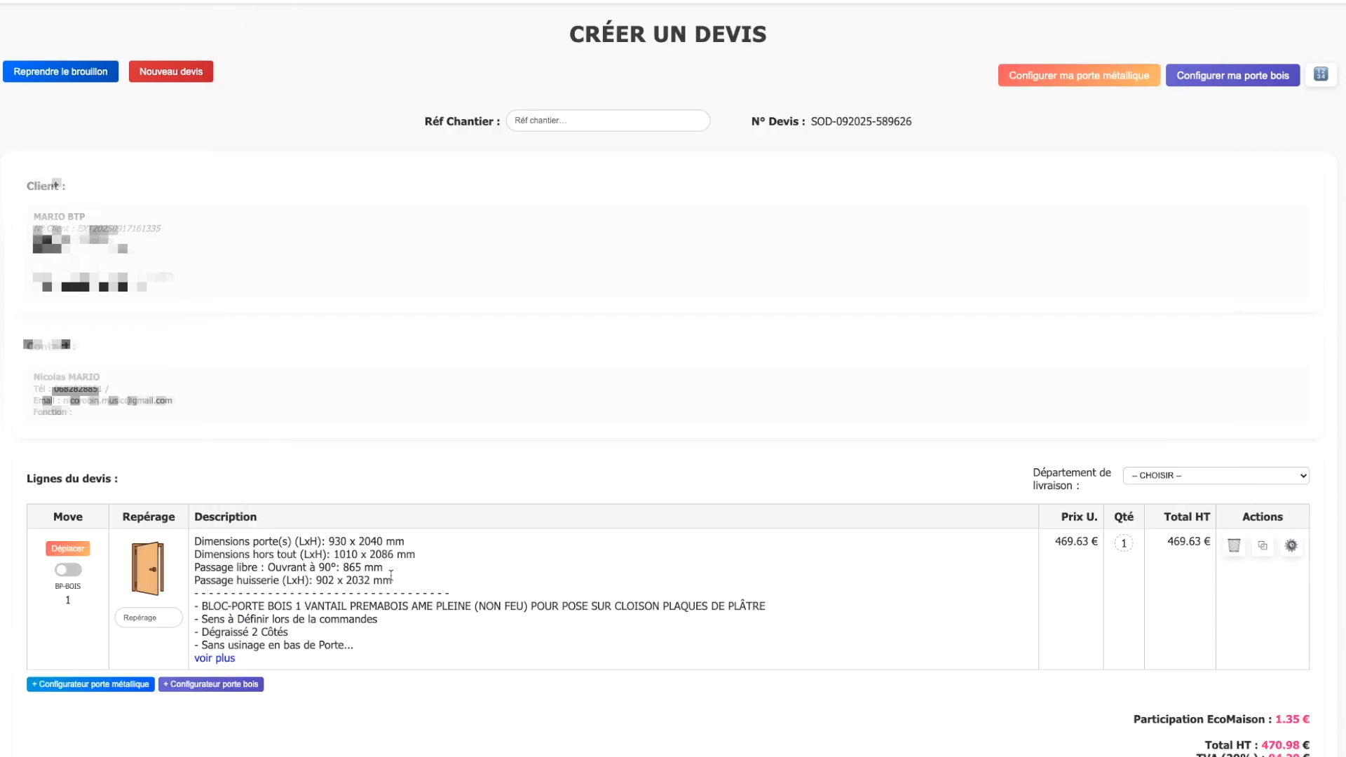
pyautogui.scroll(-2, 379, 531)
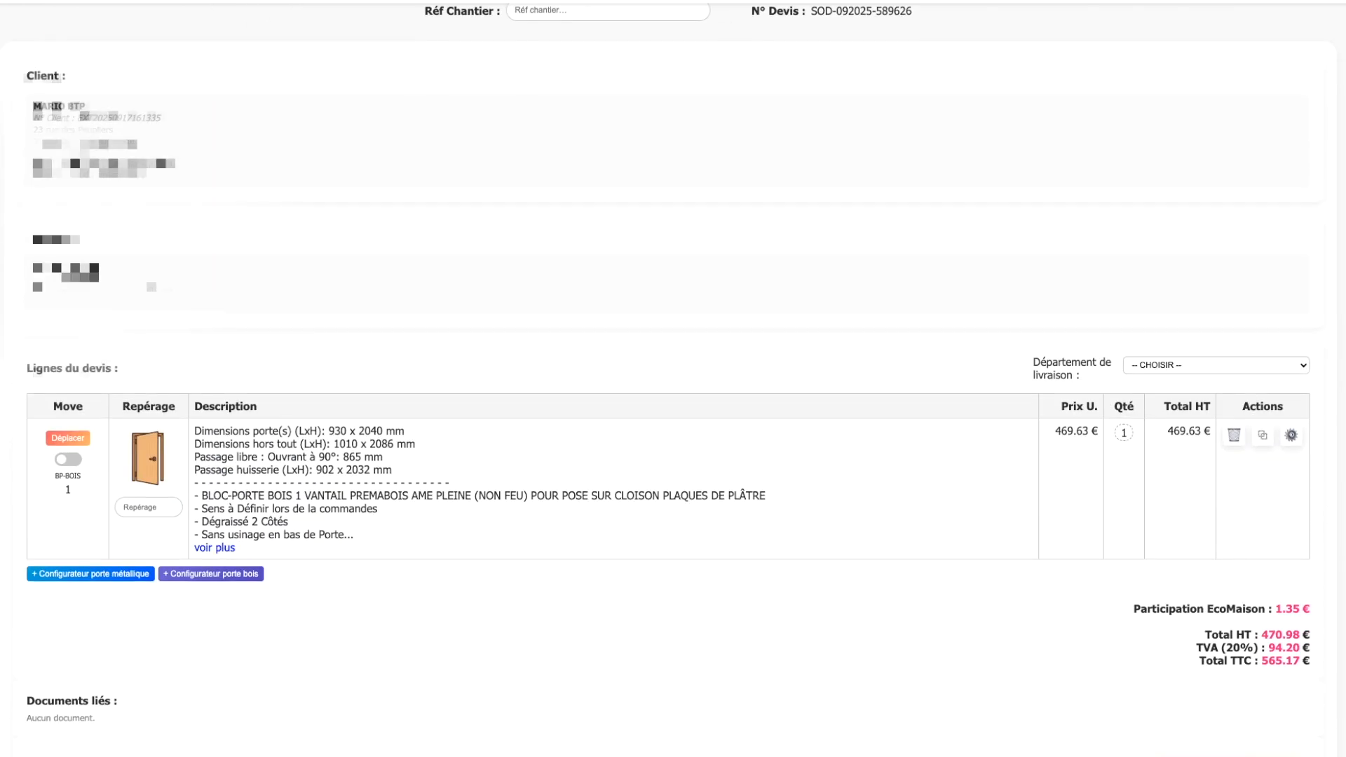
pyautogui.click(1124, 433)
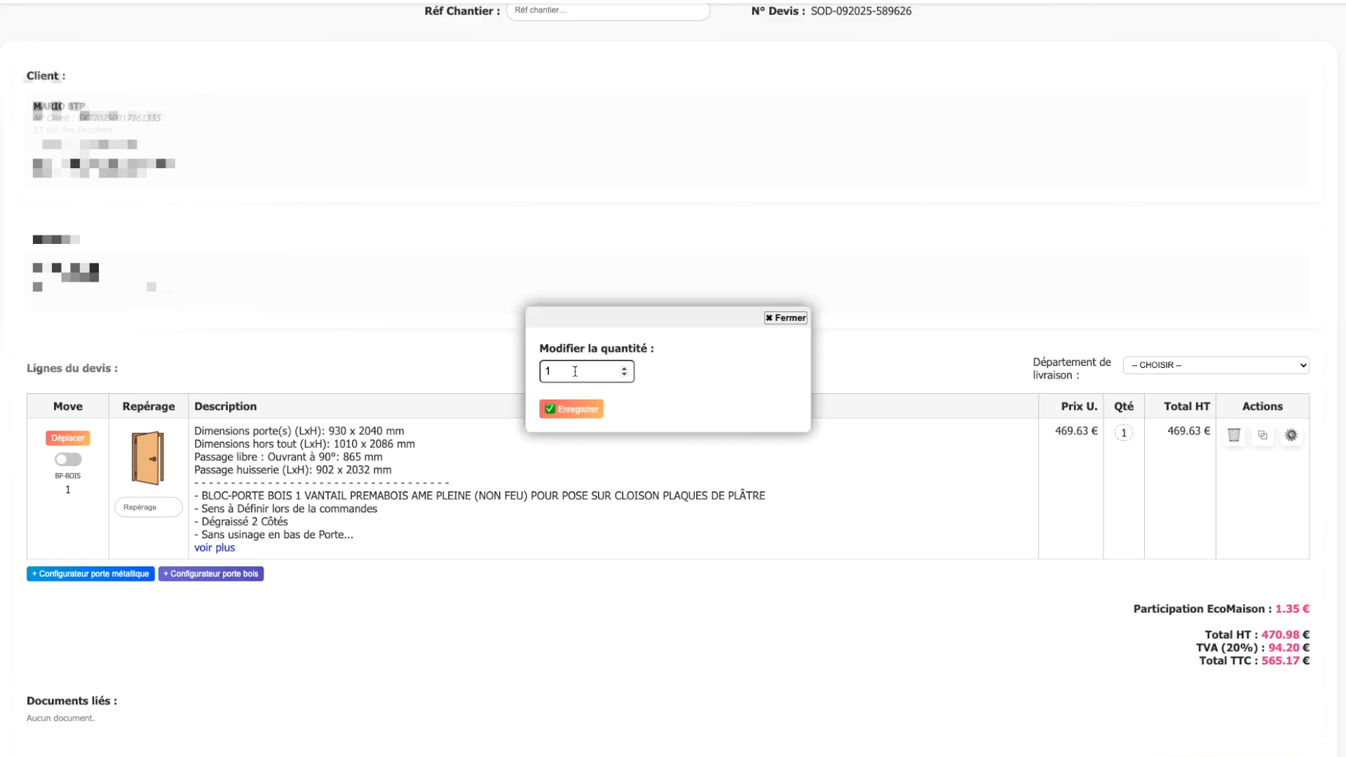
pyautogui.click(585, 409)
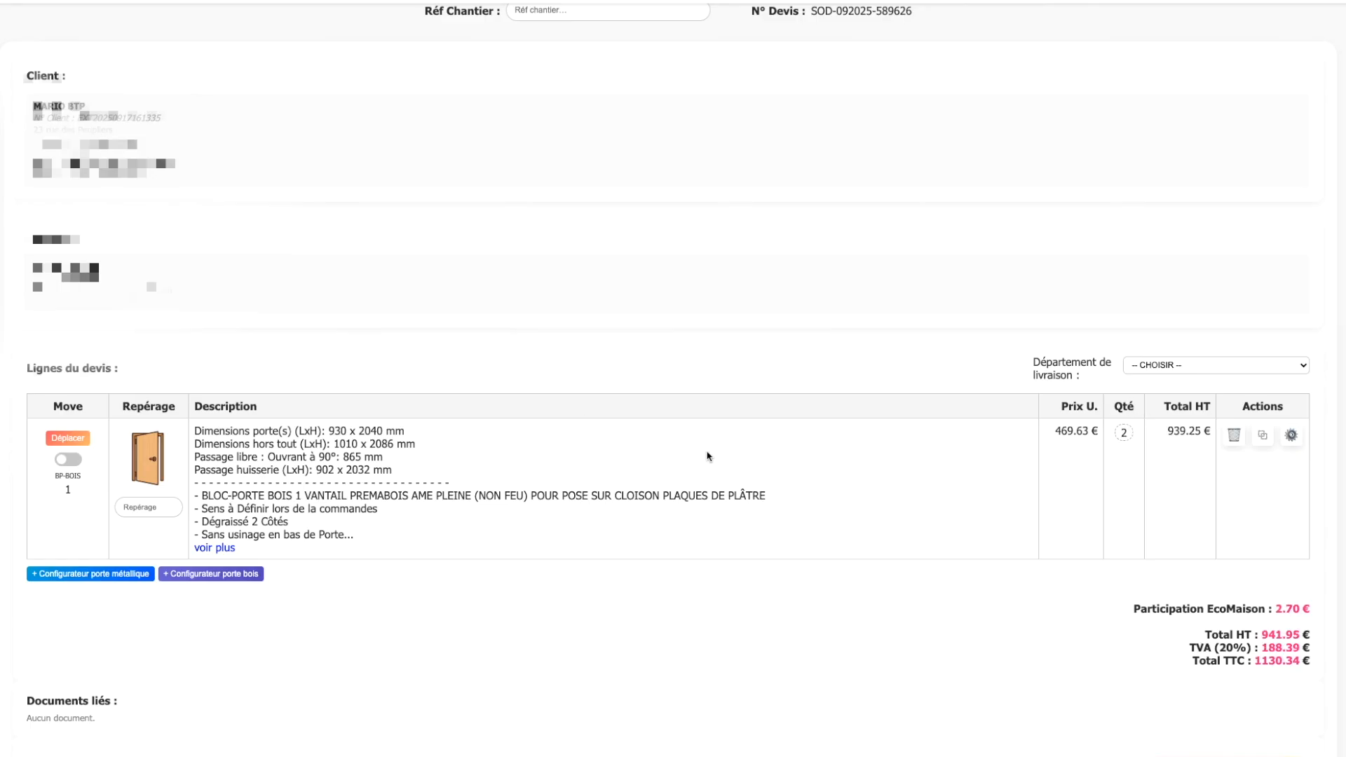
# Step: Reopen the bloc-porte line's configuration, change the Type to Porte seule and import it as another quote line
pyautogui.click(1291, 435)
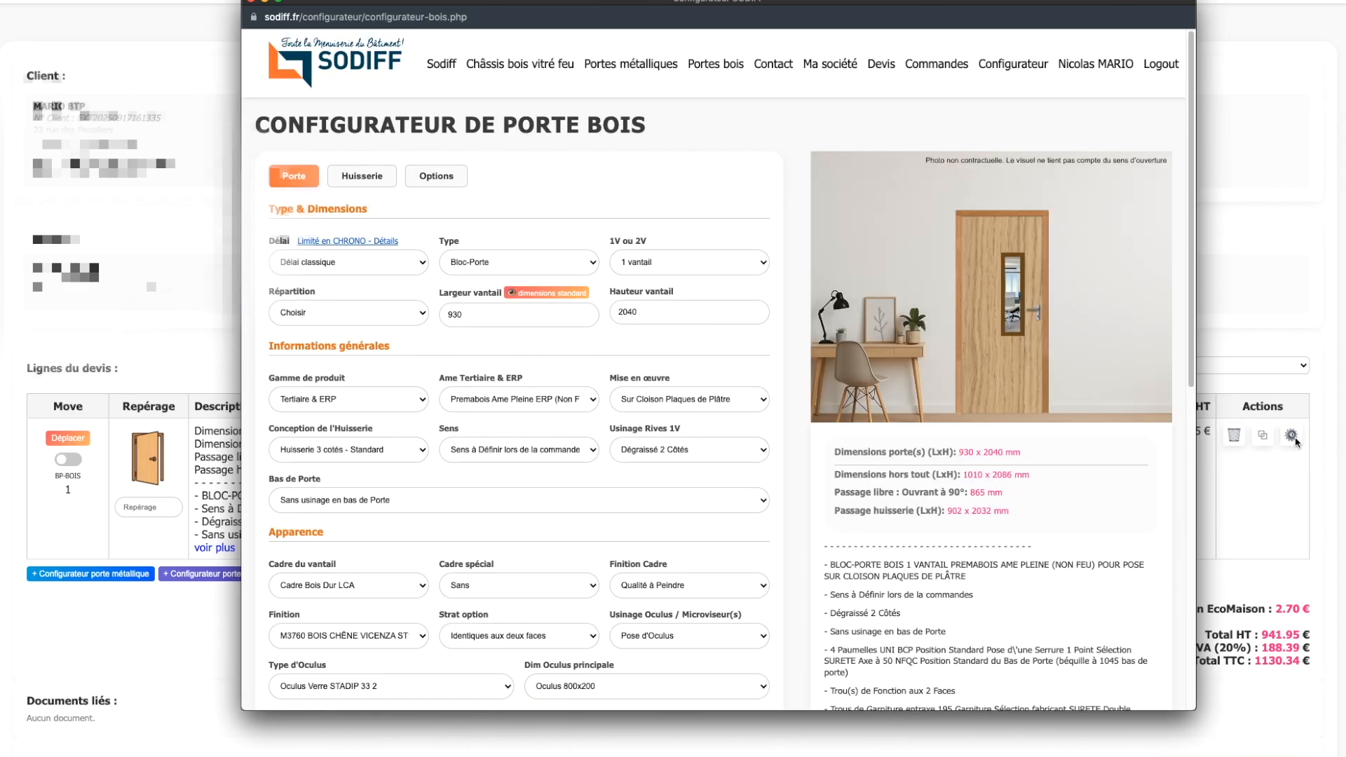
pyautogui.click(462, 264)
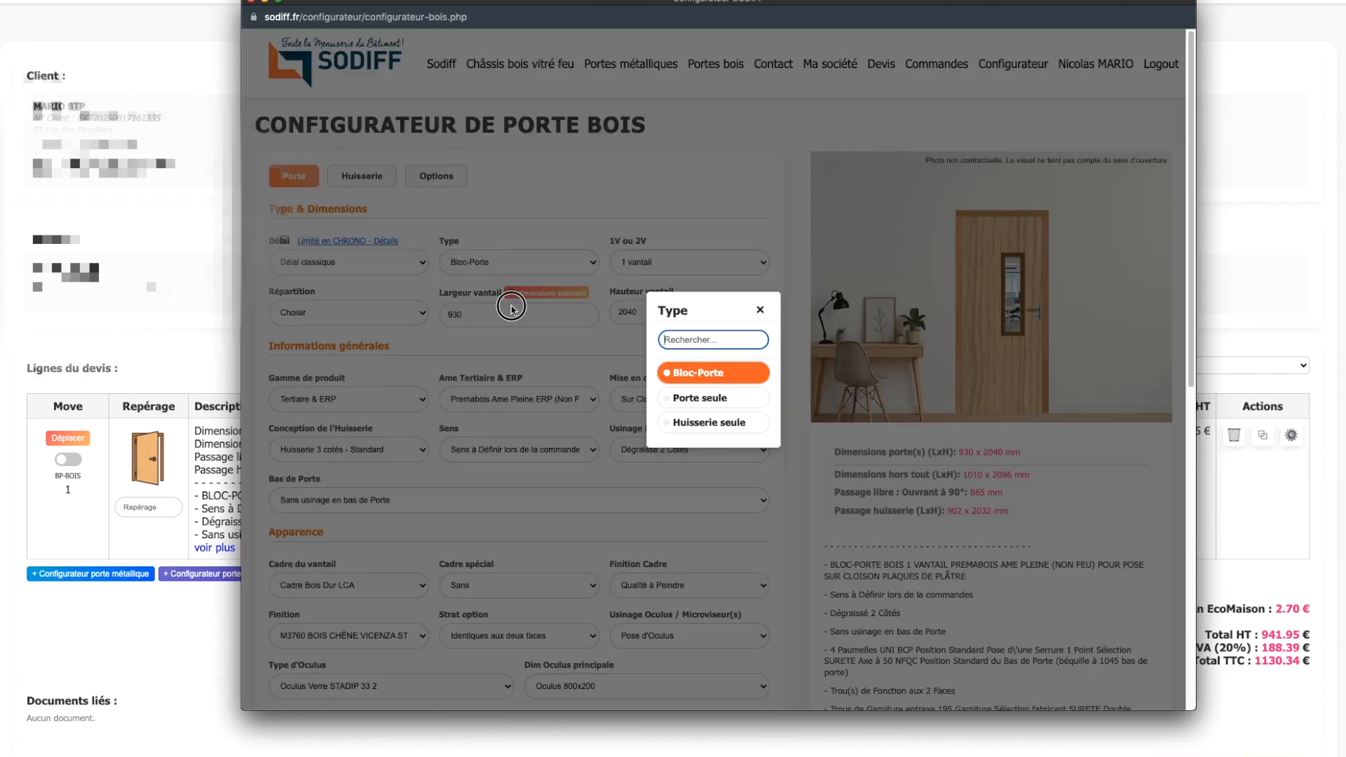
pyautogui.click(694, 399)
pyautogui.scroll(-1, 436, 475)
pyautogui.scroll(-3, 436, 475)
pyautogui.click(399, 647)
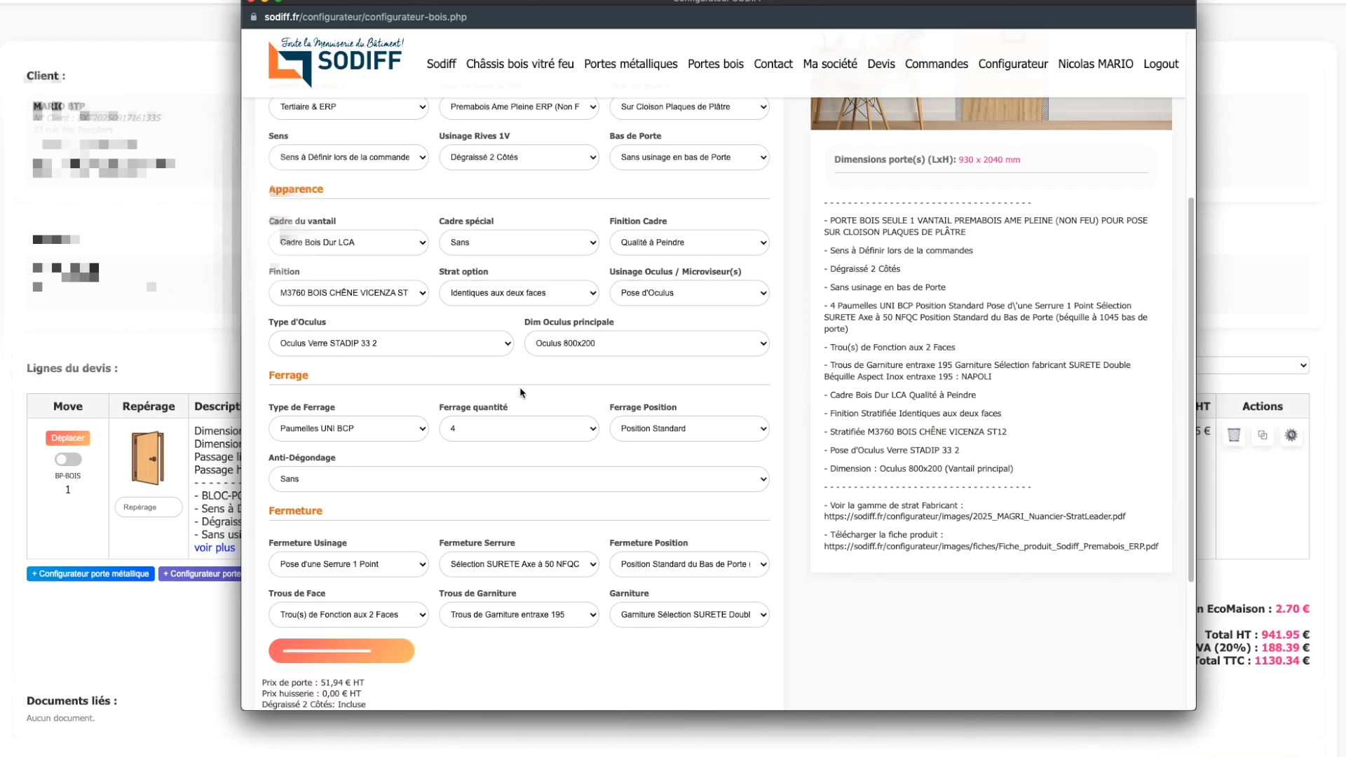
# Step: Change the configuration Type to Huisserie seule and import it into the quote
pyautogui.click(504, 270)
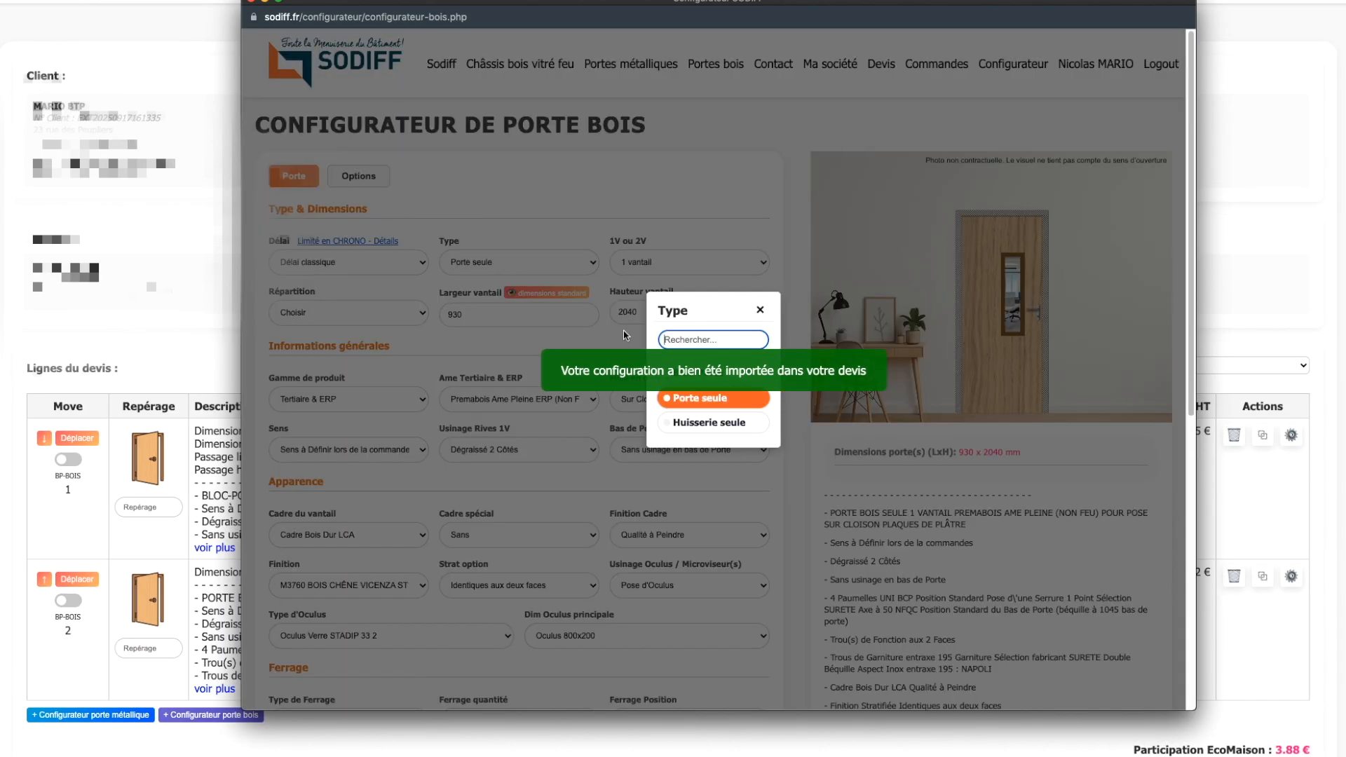
pyautogui.click(700, 419)
pyautogui.scroll(-1, 468, 452)
pyautogui.click(398, 435)
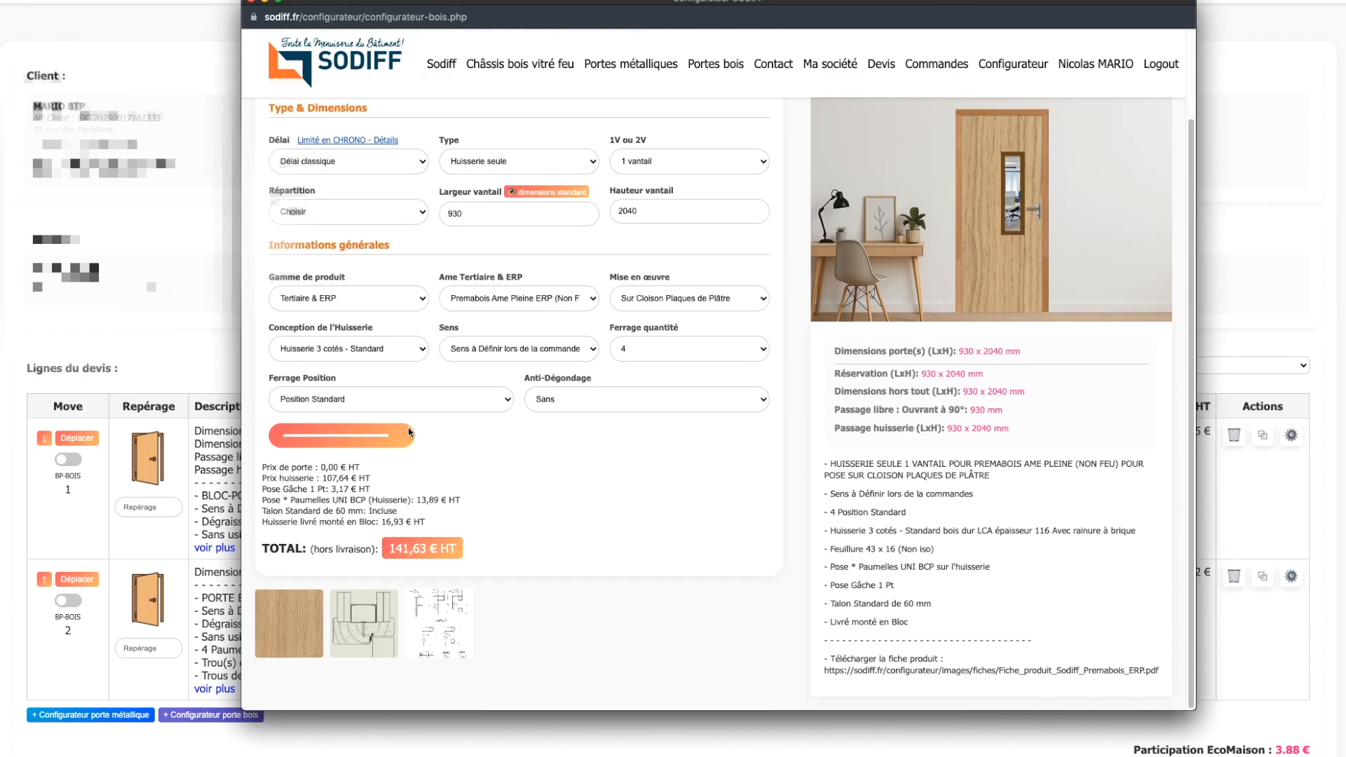
# Step: Close the configurator and delete the bloc-porte line with quantity 2 from the quote
pyautogui.click(251, 0)
pyautogui.scroll(-2, 685, 686)
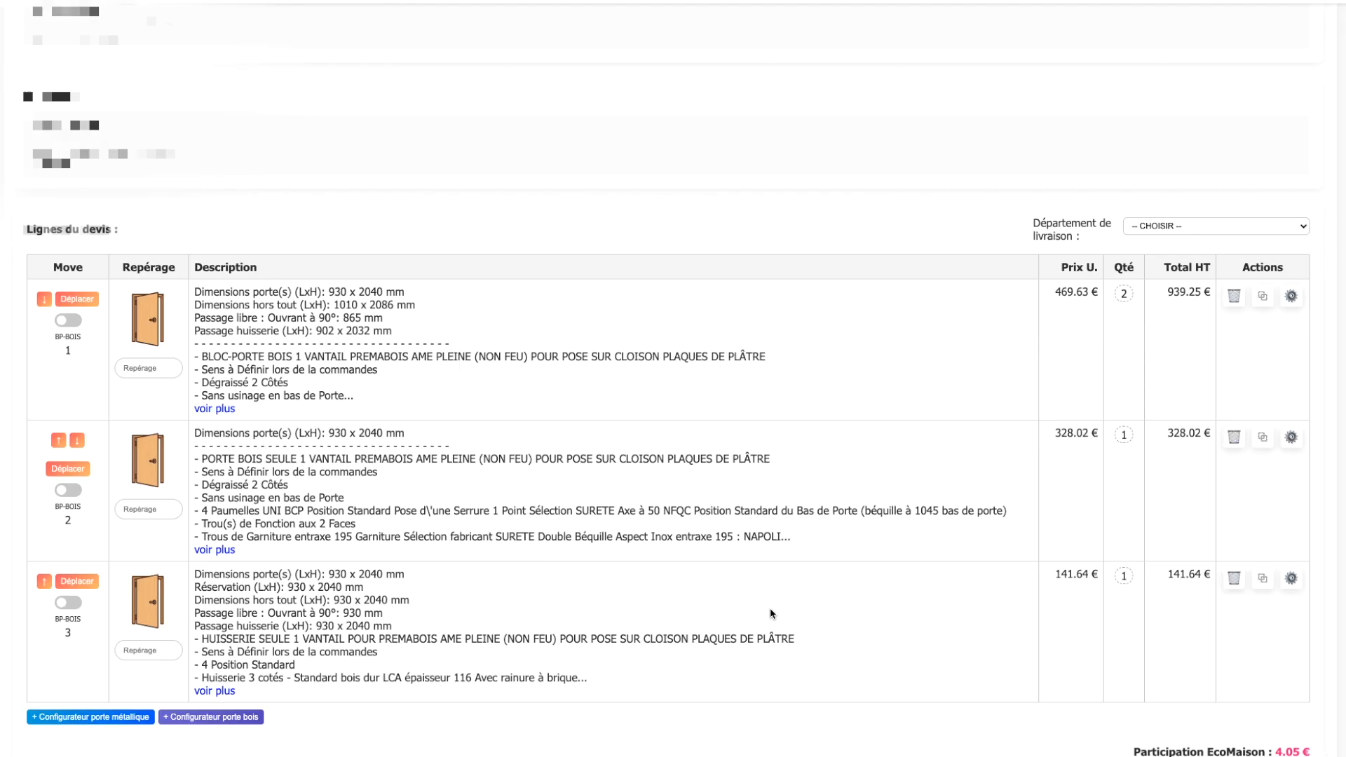
pyautogui.click(1233, 298)
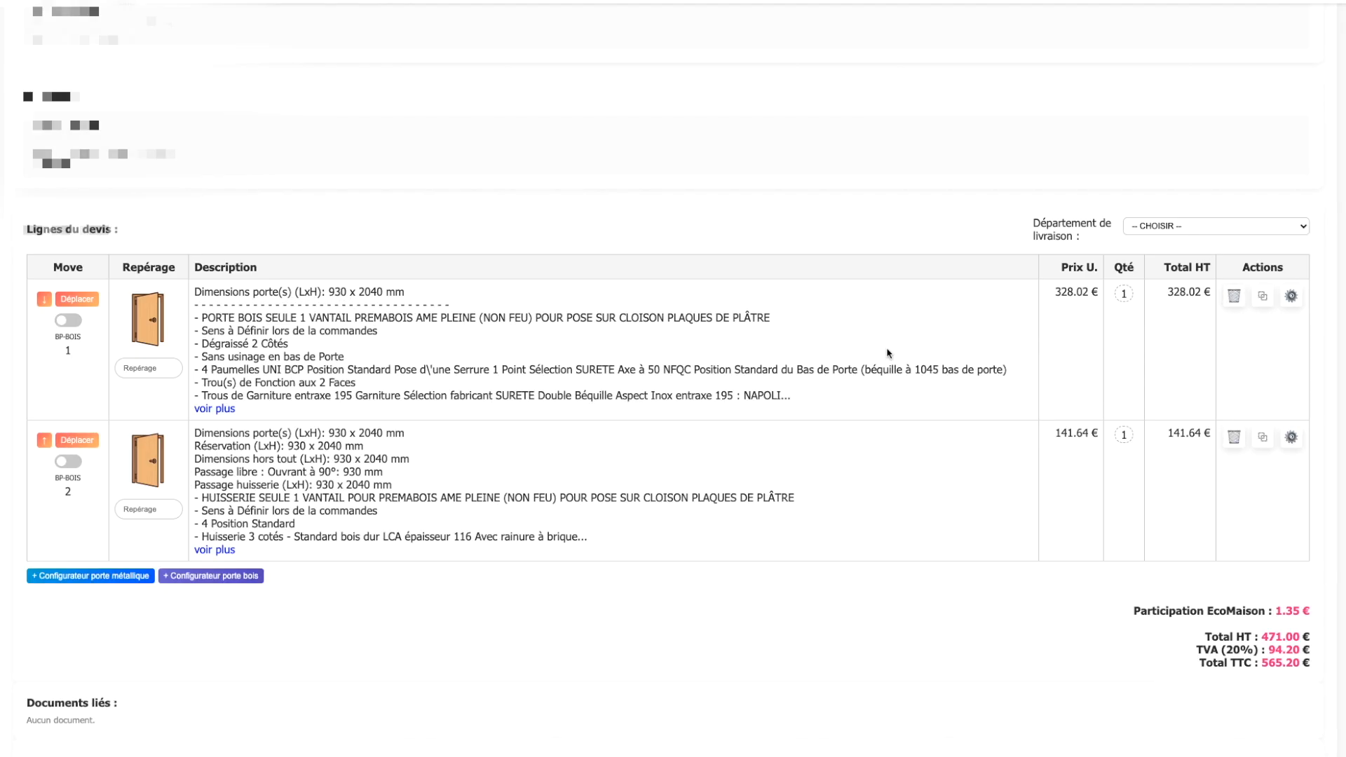
# Step: Reopen the configuration of the Porte seule quote line and set its Type to Bloc-Porte
pyautogui.scroll(-1, 937, 531)
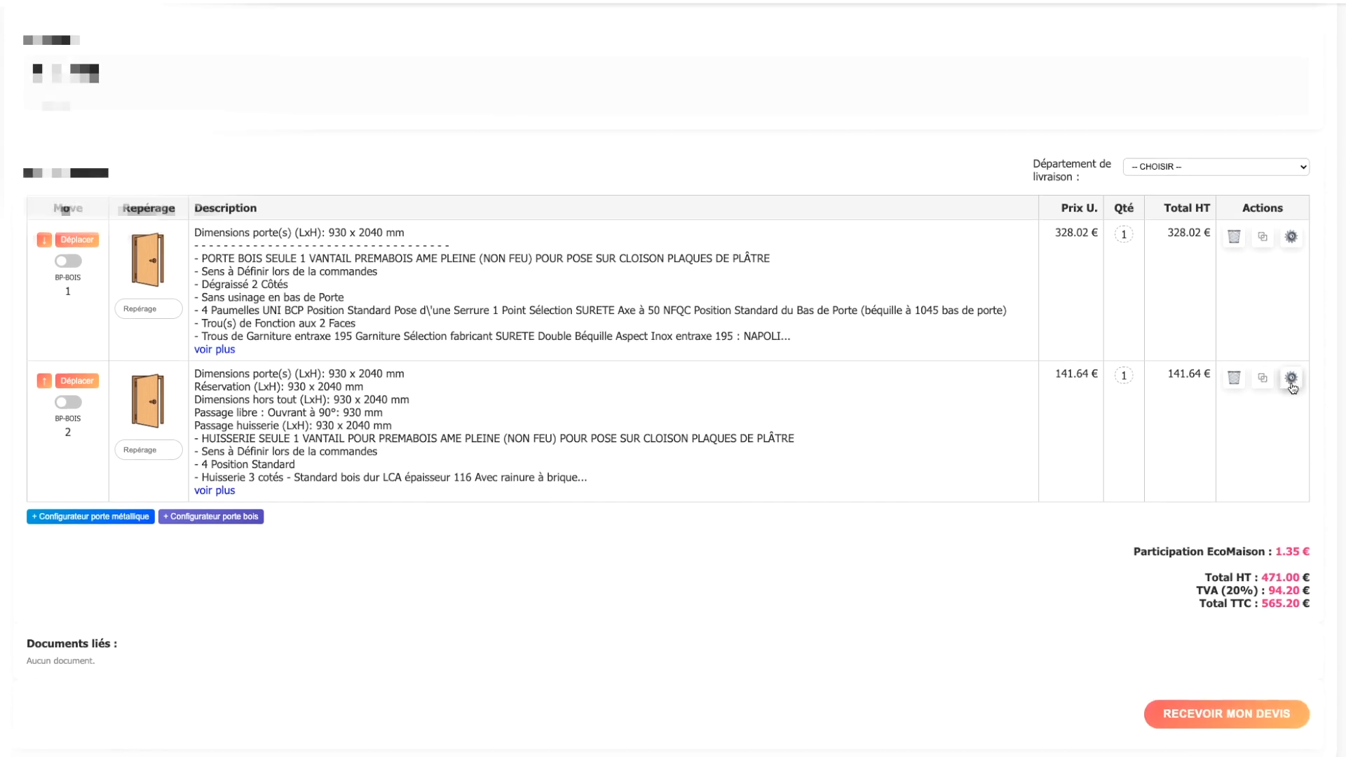
pyautogui.click(1291, 236)
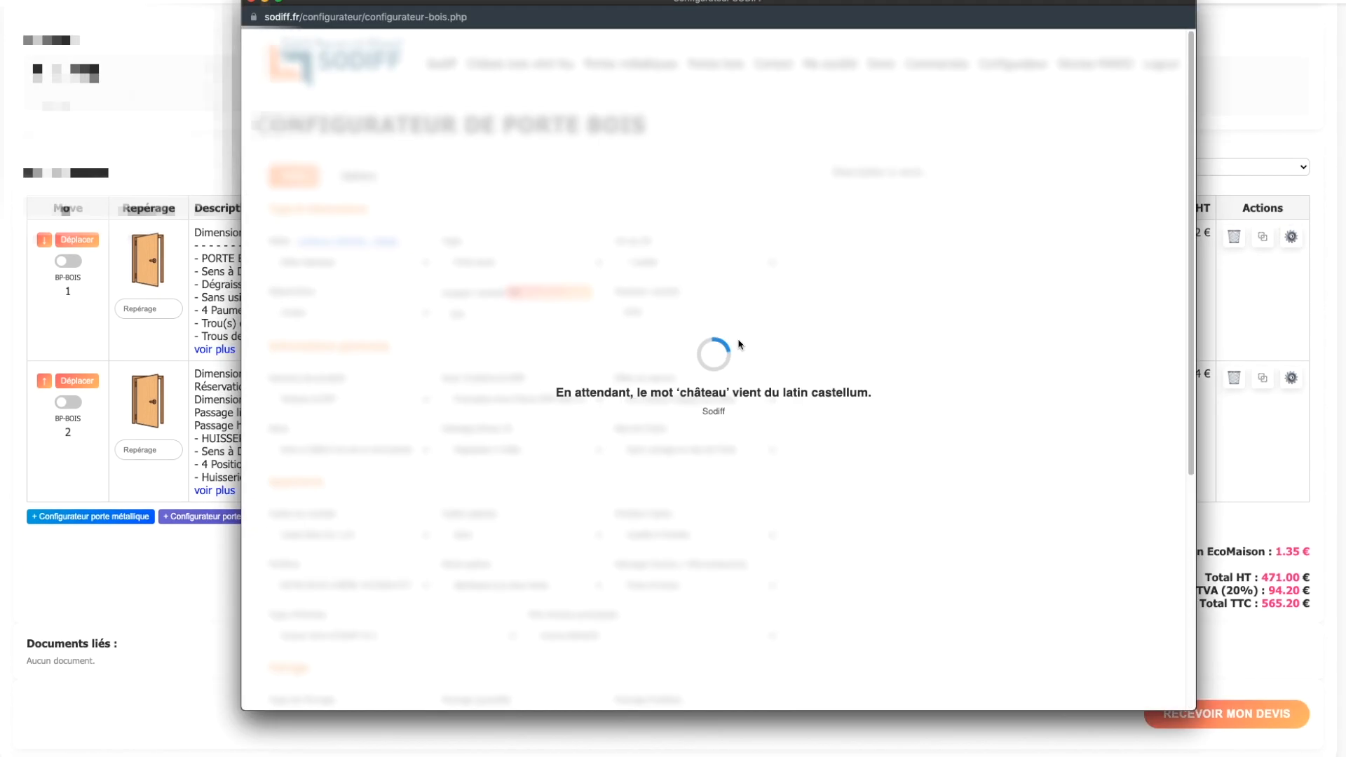
pyautogui.click(513, 261)
pyautogui.click(703, 370)
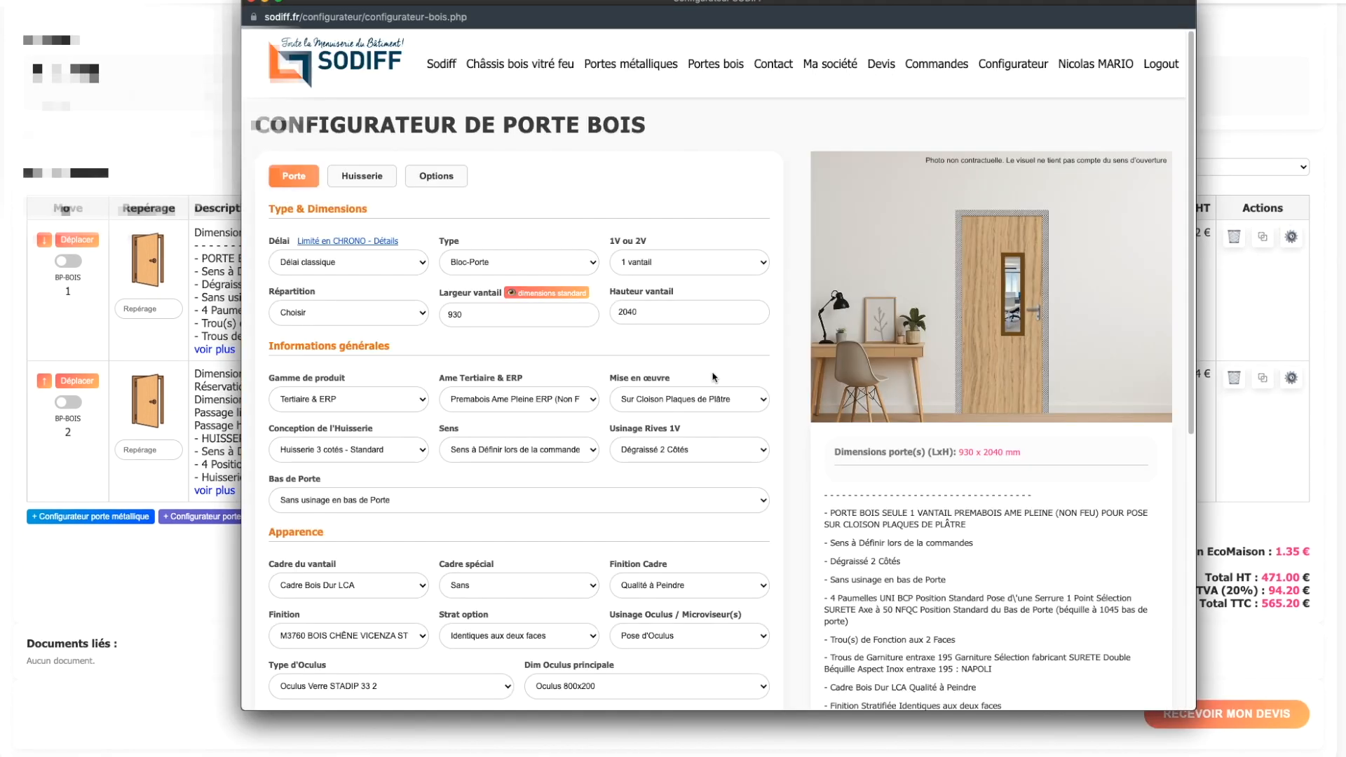
# Step: Set the Sens to Droite Poussant and import the bloc-porte into the quote
pyautogui.scroll(-3, 549, 341)
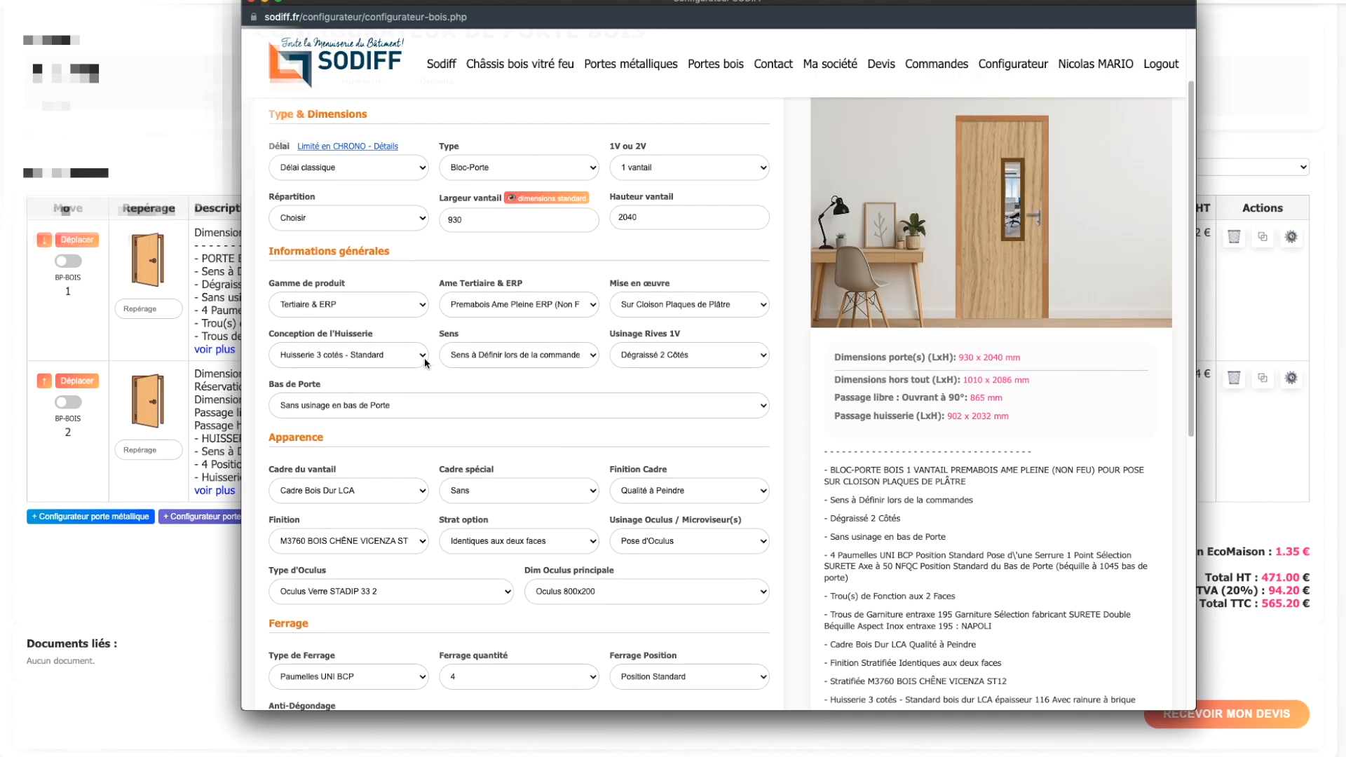
pyautogui.click(518, 355)
pyautogui.click(616, 391)
pyautogui.scroll(-15, 697, 322)
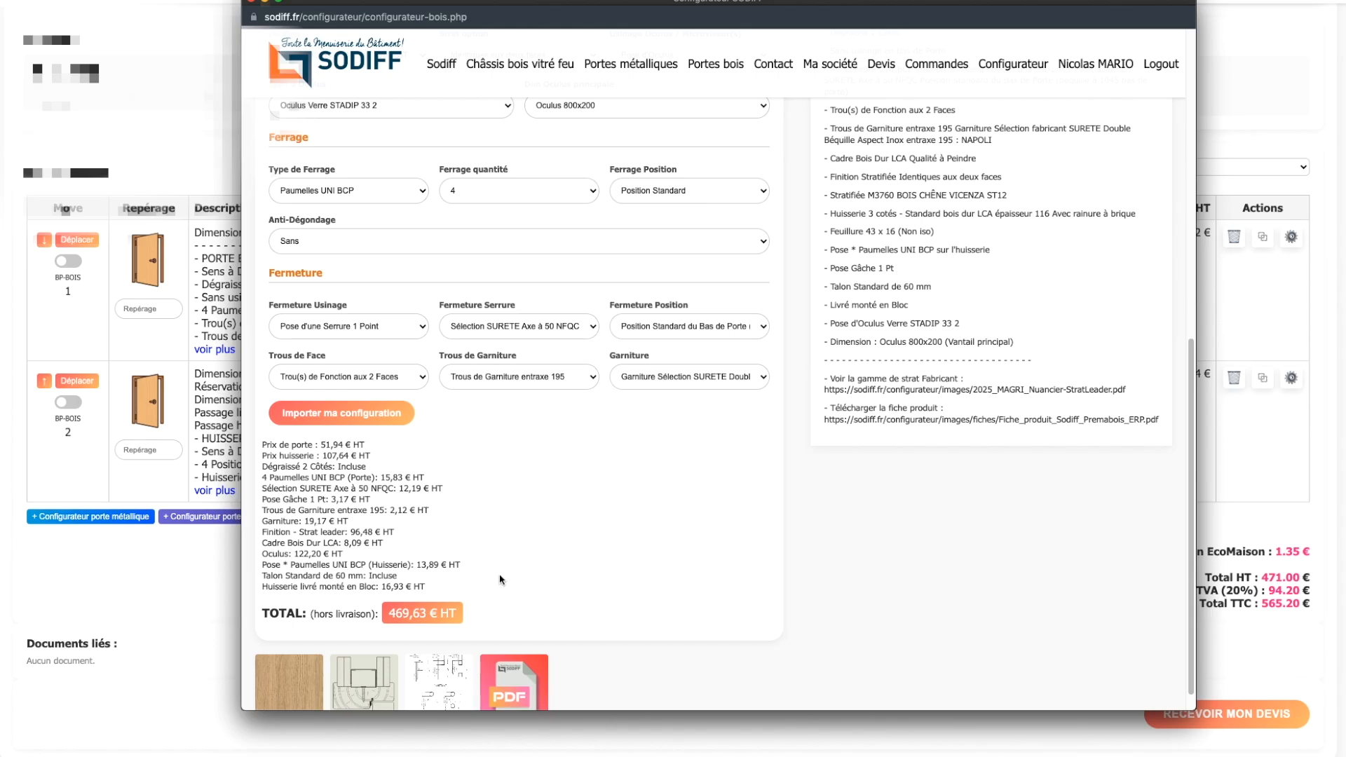
pyautogui.click(387, 417)
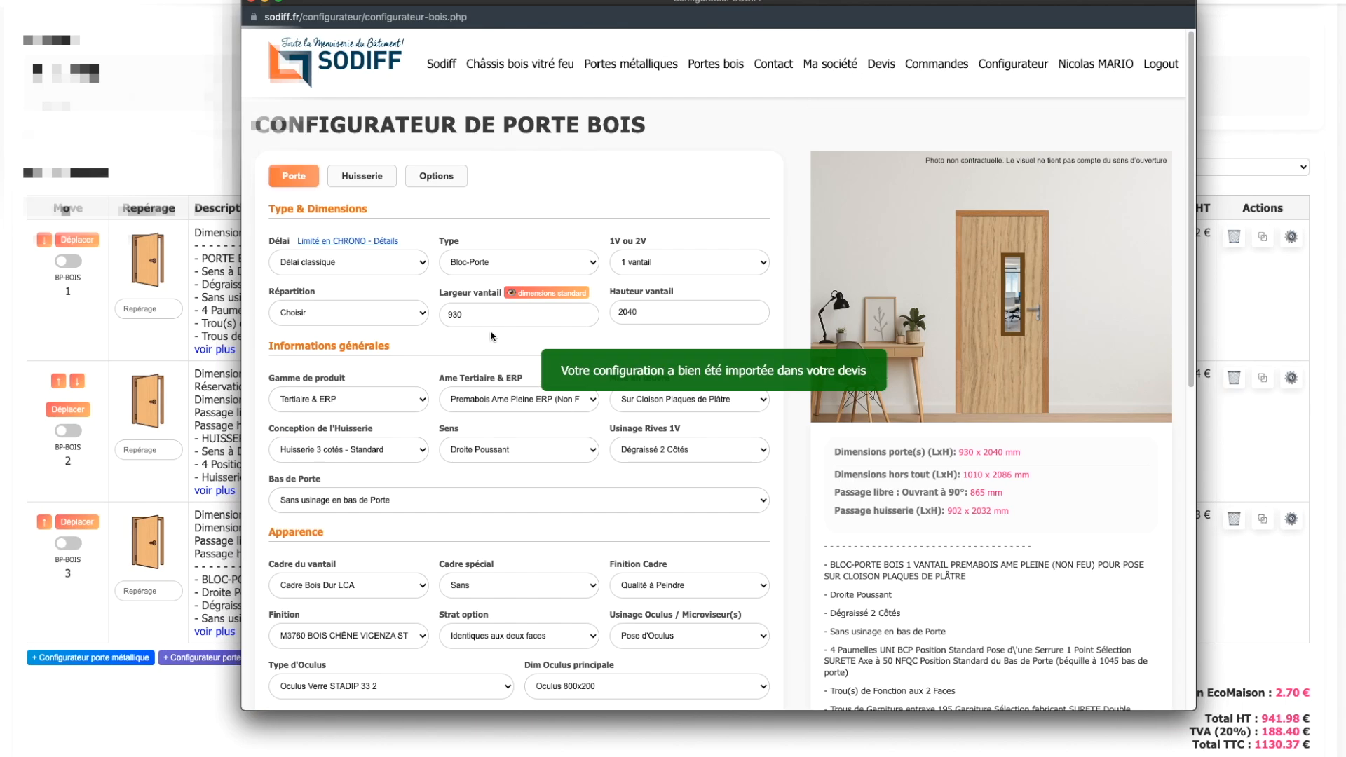
# Step: Set the Sens to Gauche Poussant, import this version as another quote line and close the configurator
pyautogui.click(497, 449)
pyautogui.click(668, 429)
pyautogui.scroll(-15, 547, 487)
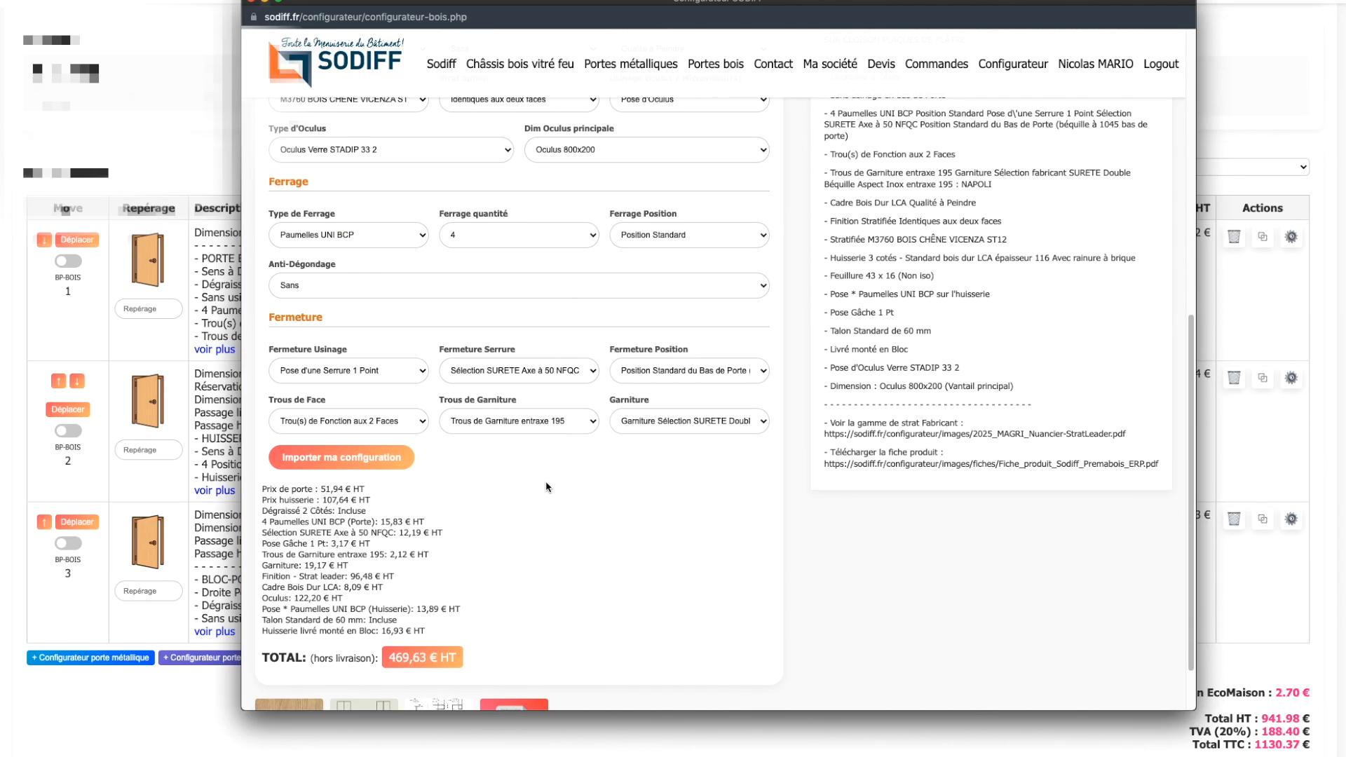
pyautogui.click(340, 459)
pyautogui.click(252, 3)
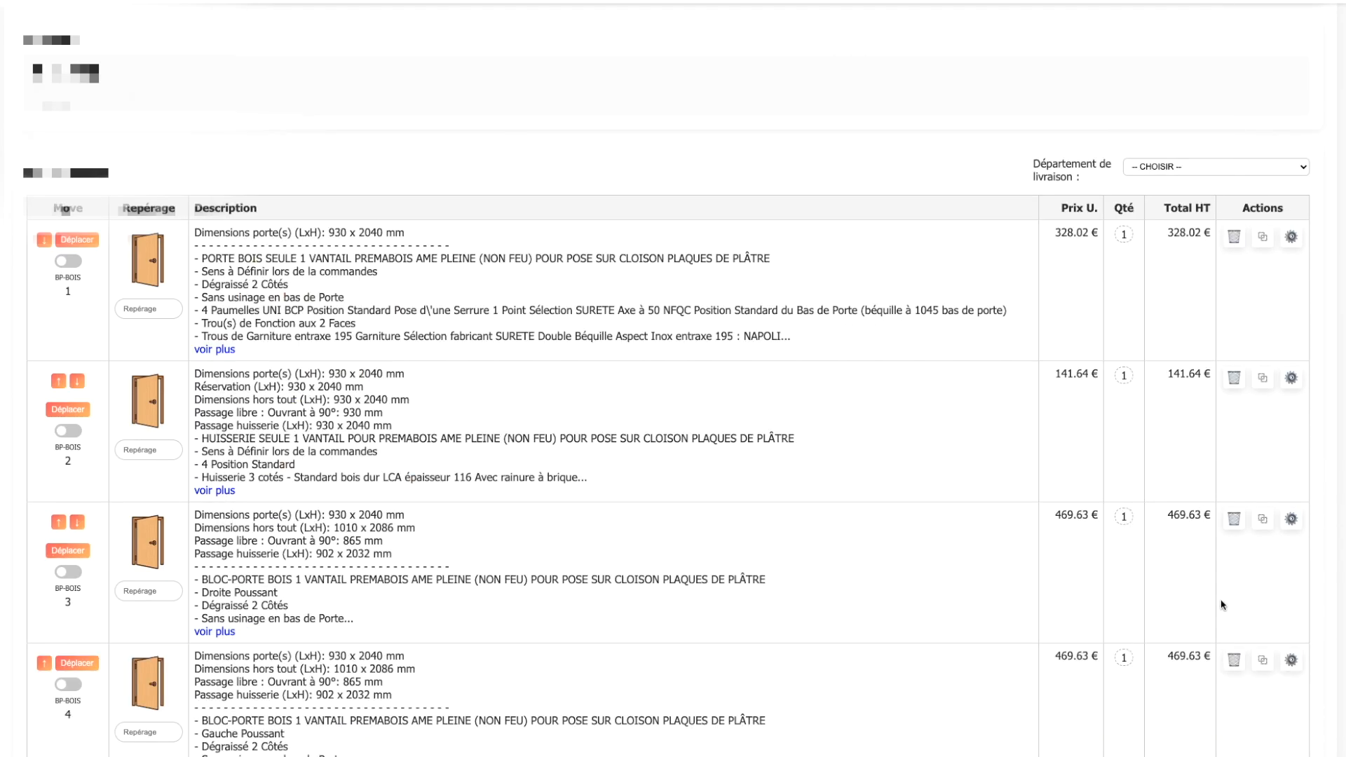
# Step: Open the configuration of the first quote line to view it and close it without importing
pyautogui.scroll(-2, 1080, 542)
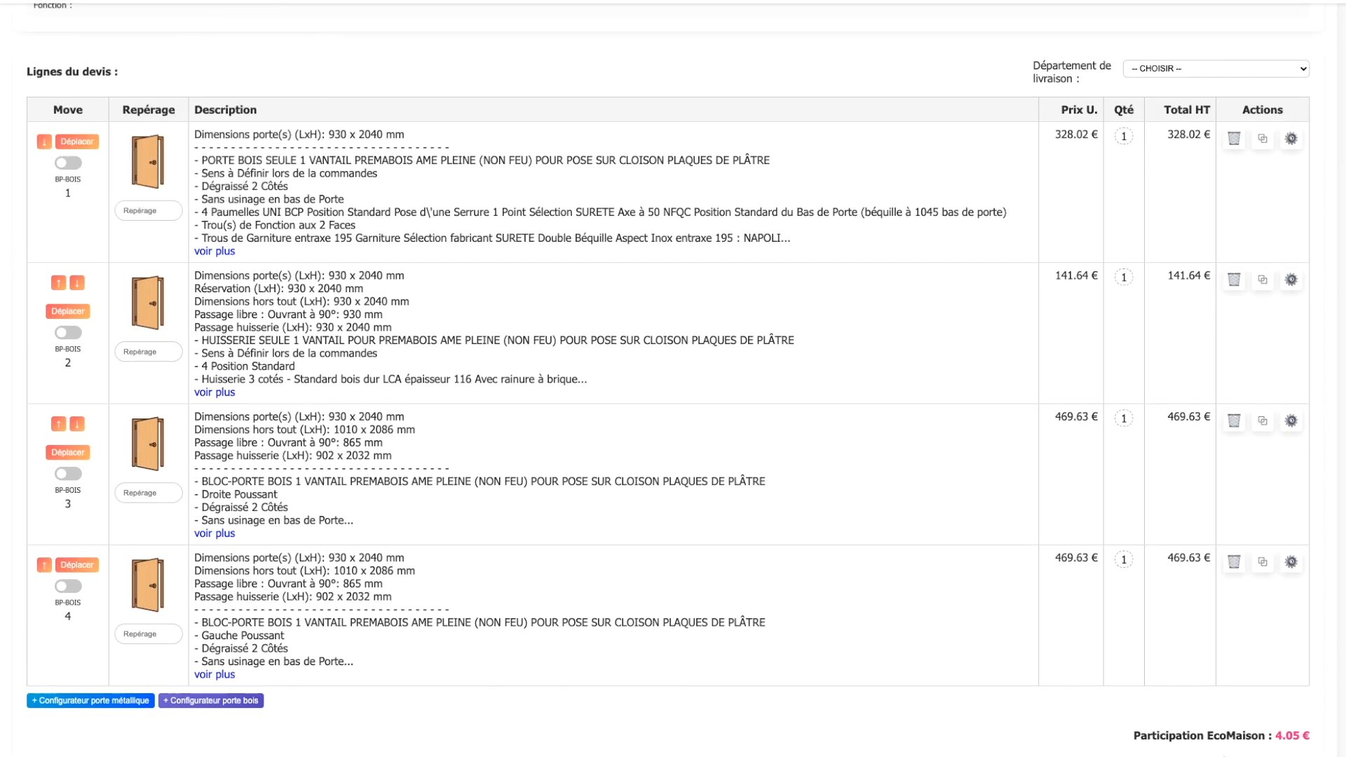
pyautogui.click(1290, 138)
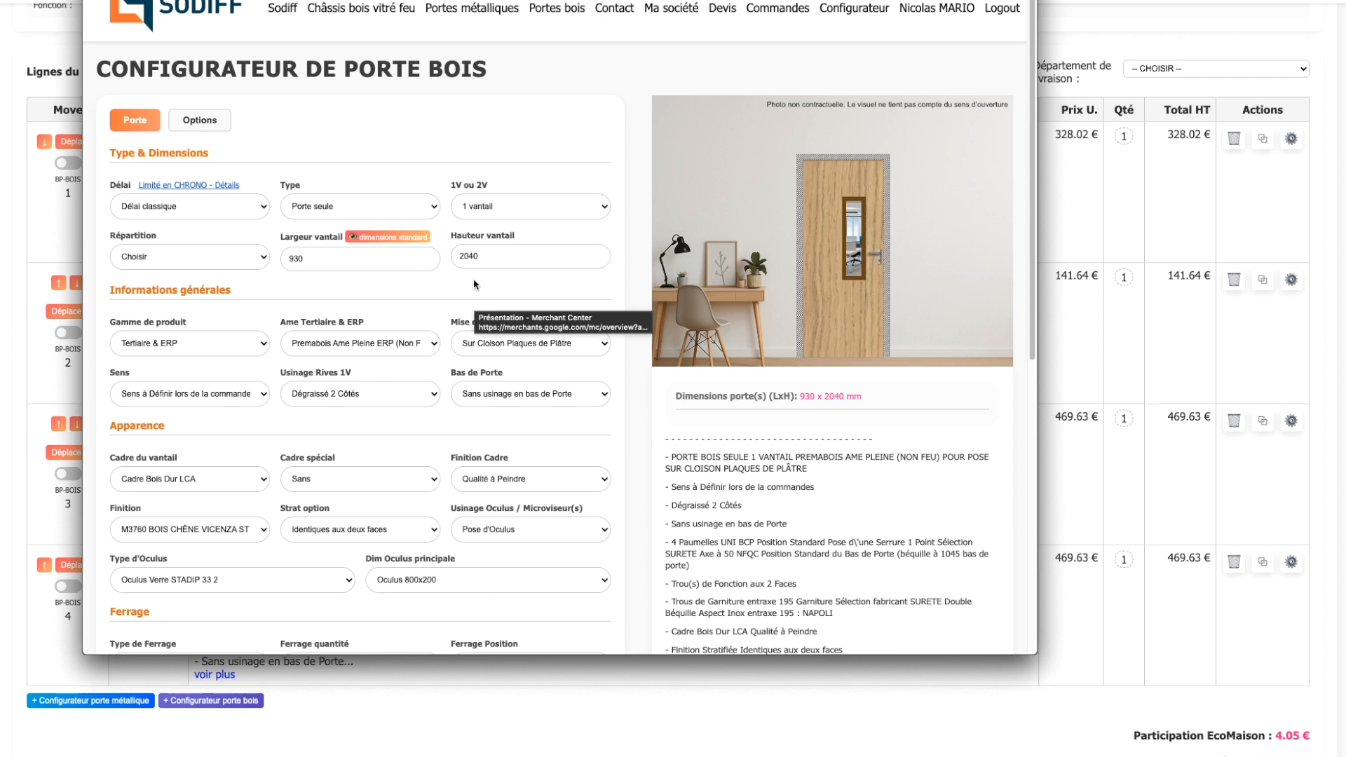
pyautogui.press('super+w')
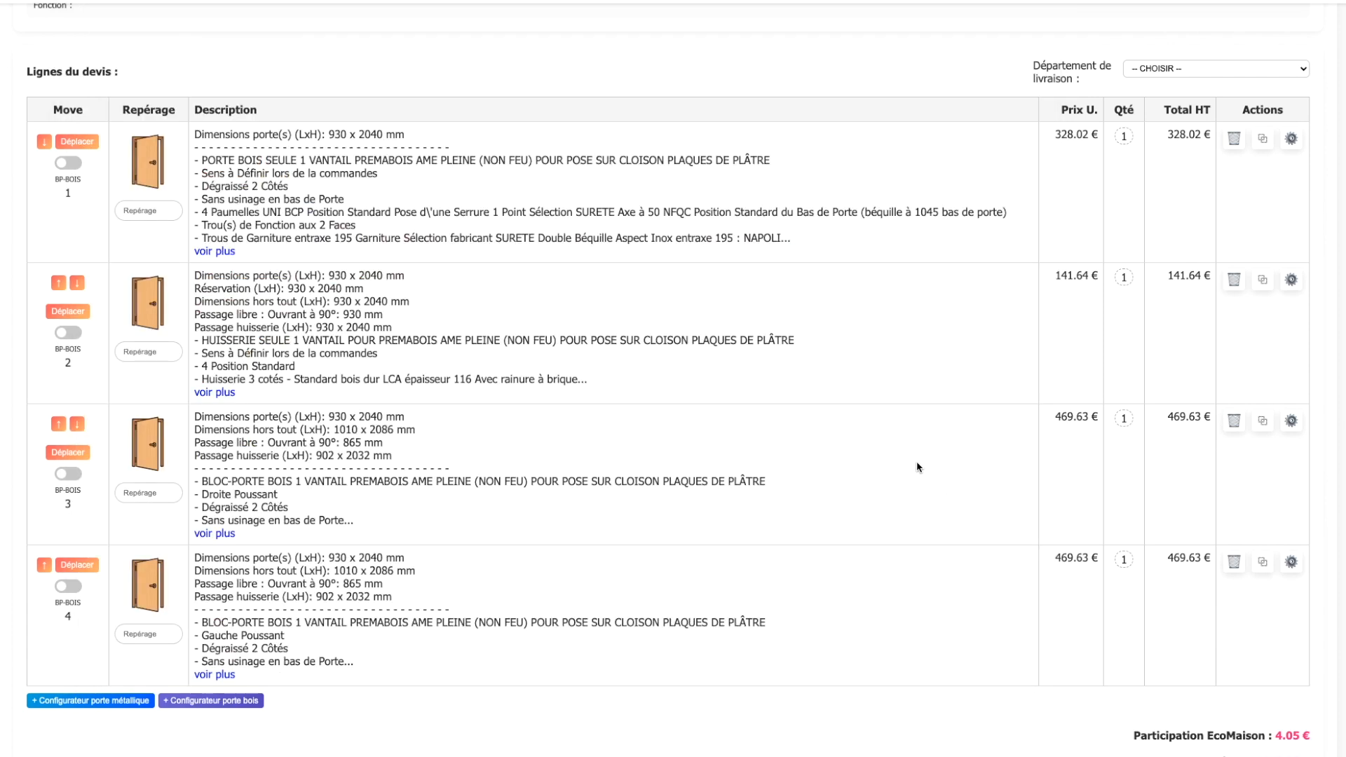
# Step: Examine the Participation EcoMaison amount and the totals below the quote lines
pyautogui.scroll(-3, 917, 467)
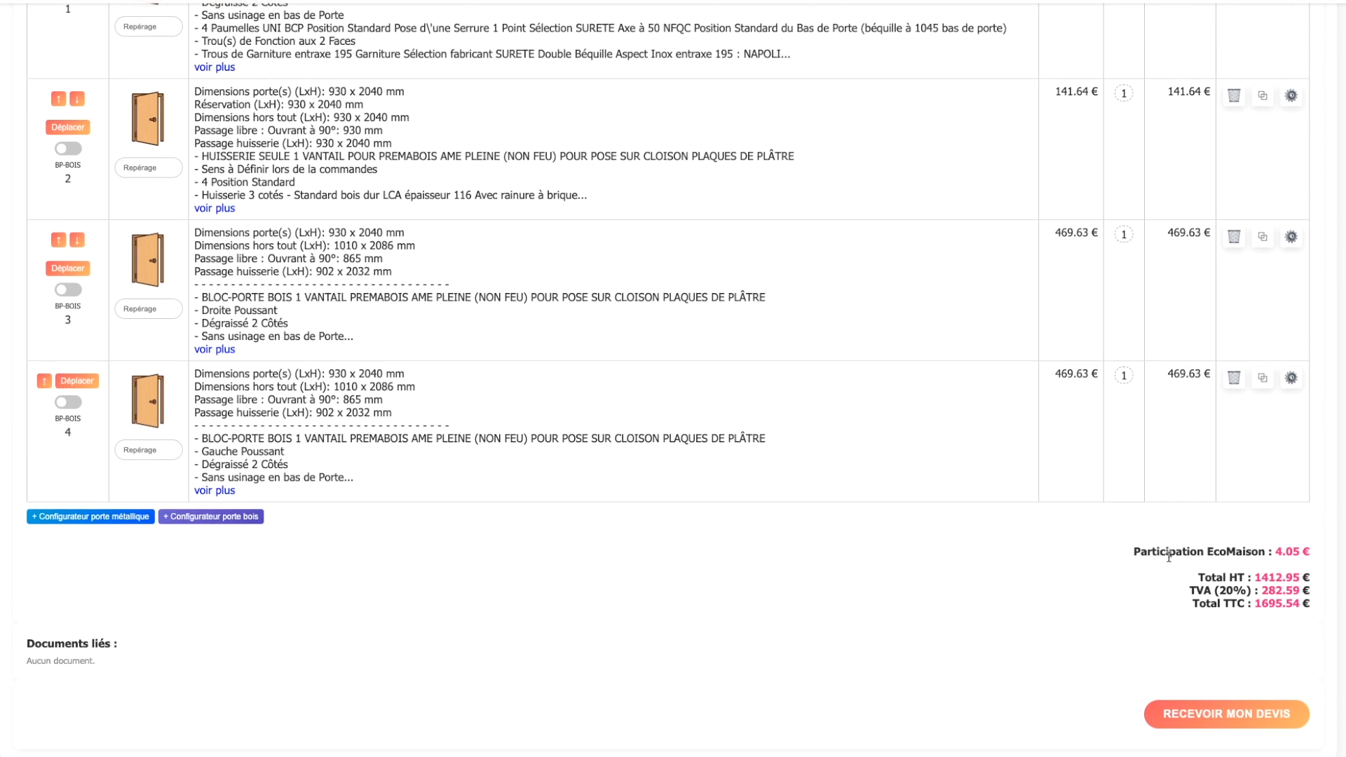
pyautogui.moveTo(1135, 551); pyautogui.dragTo(1310, 558)
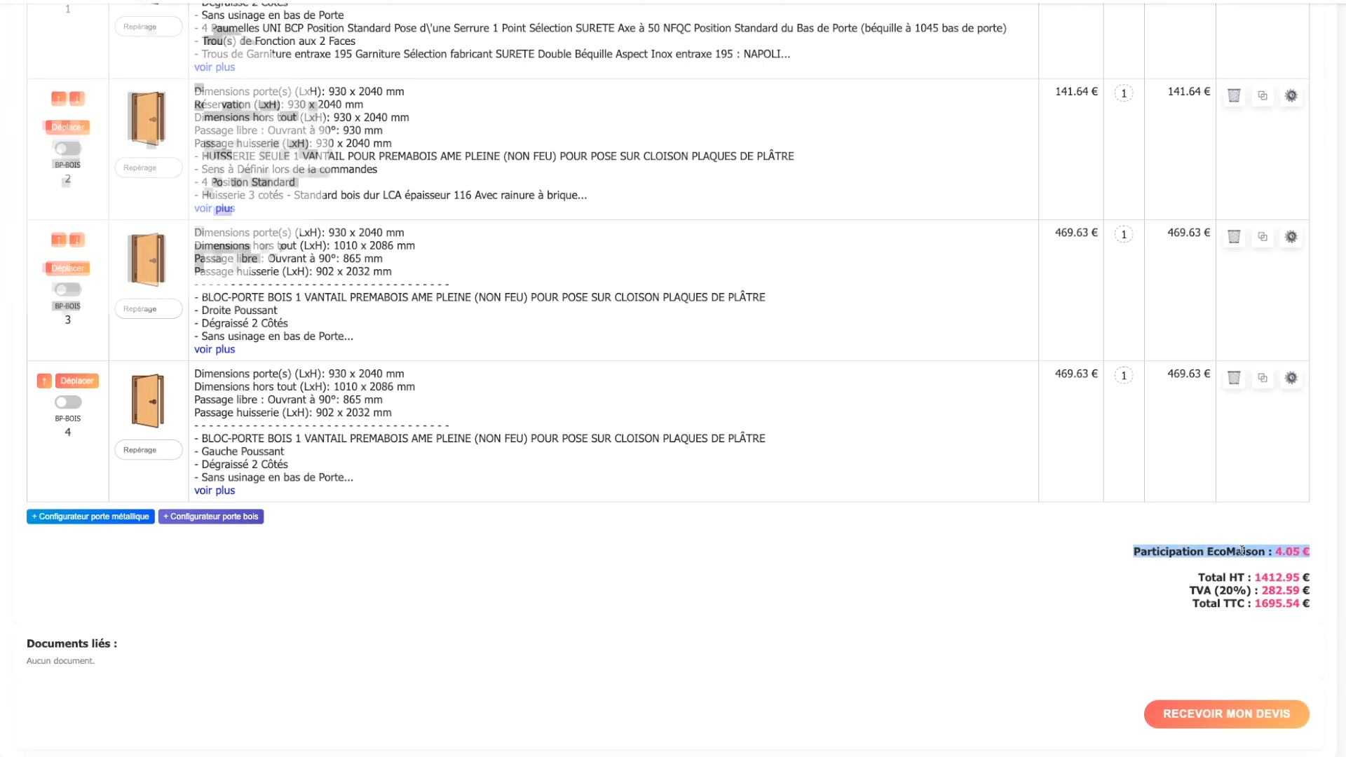
pyautogui.click(1285, 554)
# Step: Set the quote's delivery department to 59. NORD
pyautogui.scroll(6, 1198, 456)
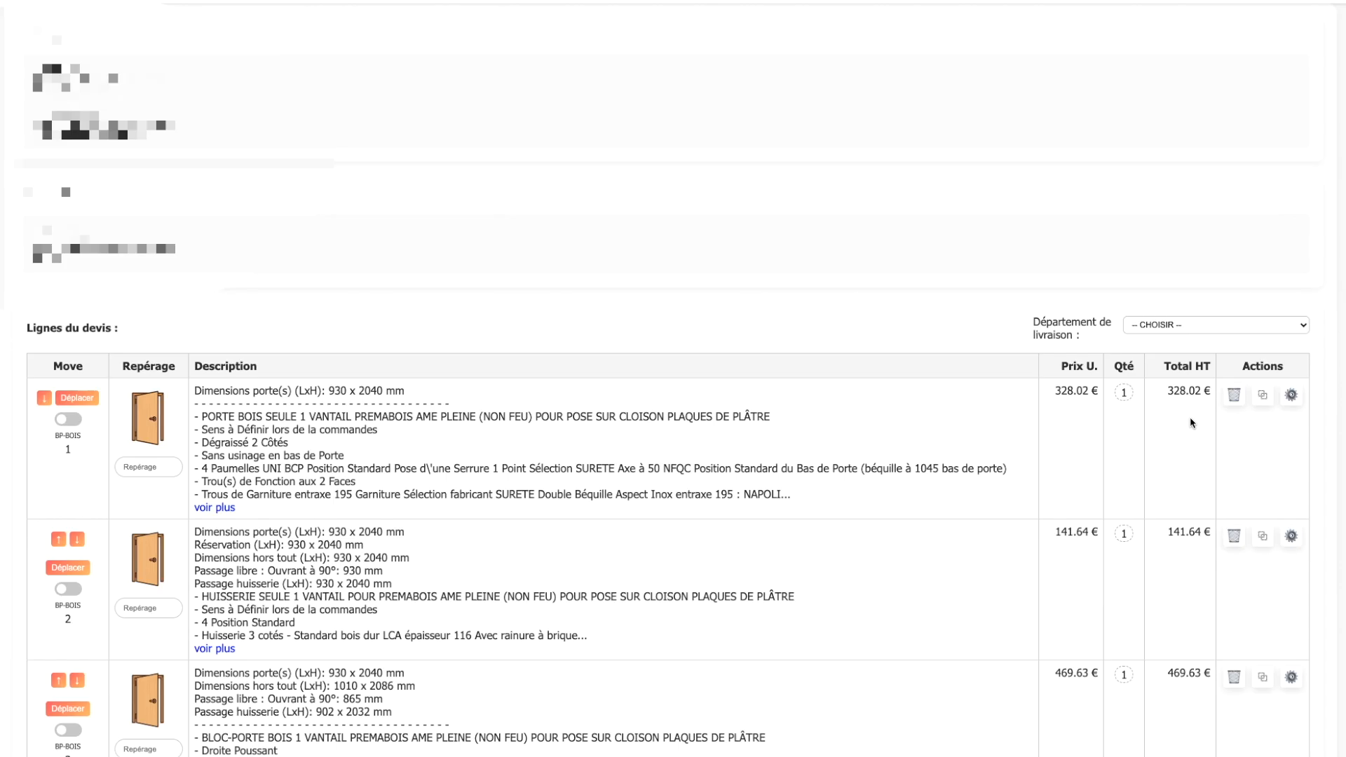
pyautogui.click(1158, 325)
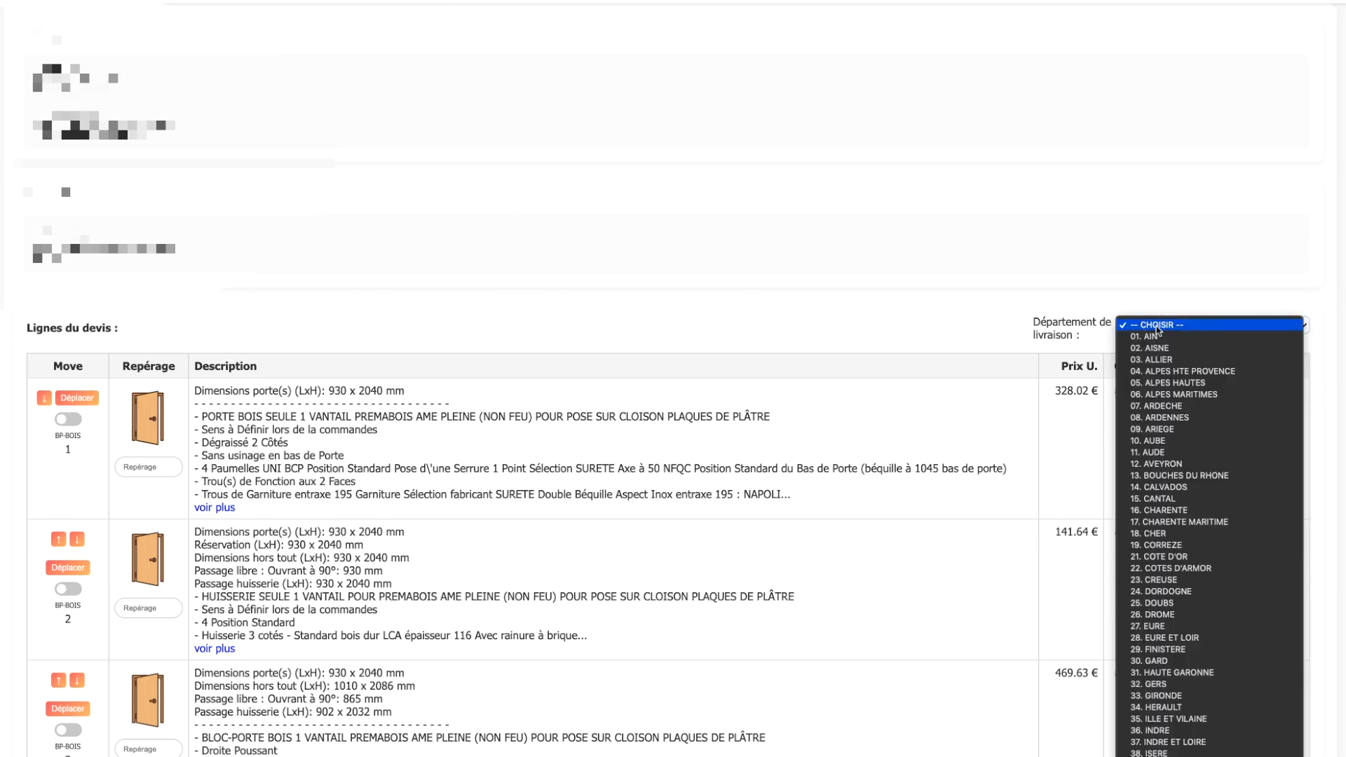
pyautogui.scroll(-5, 1155, 326)
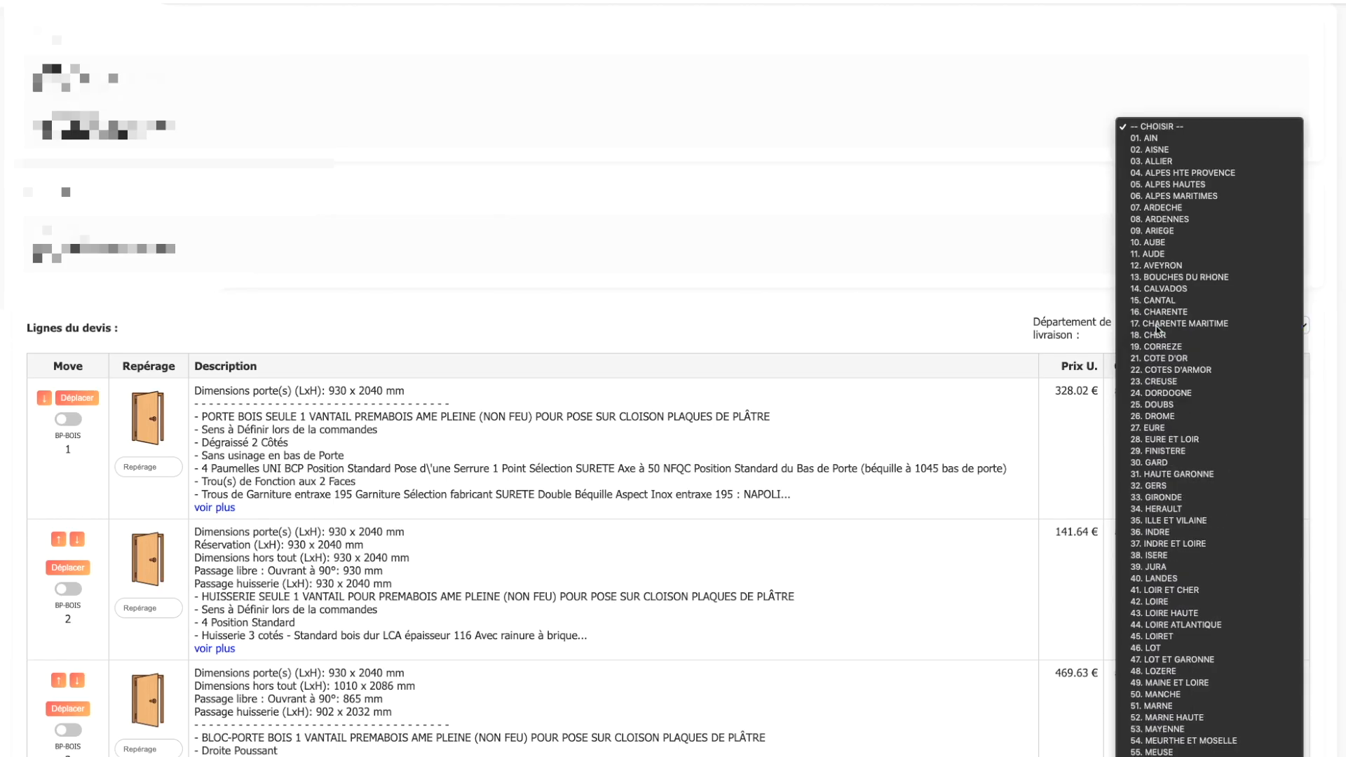
pyautogui.press('Return')
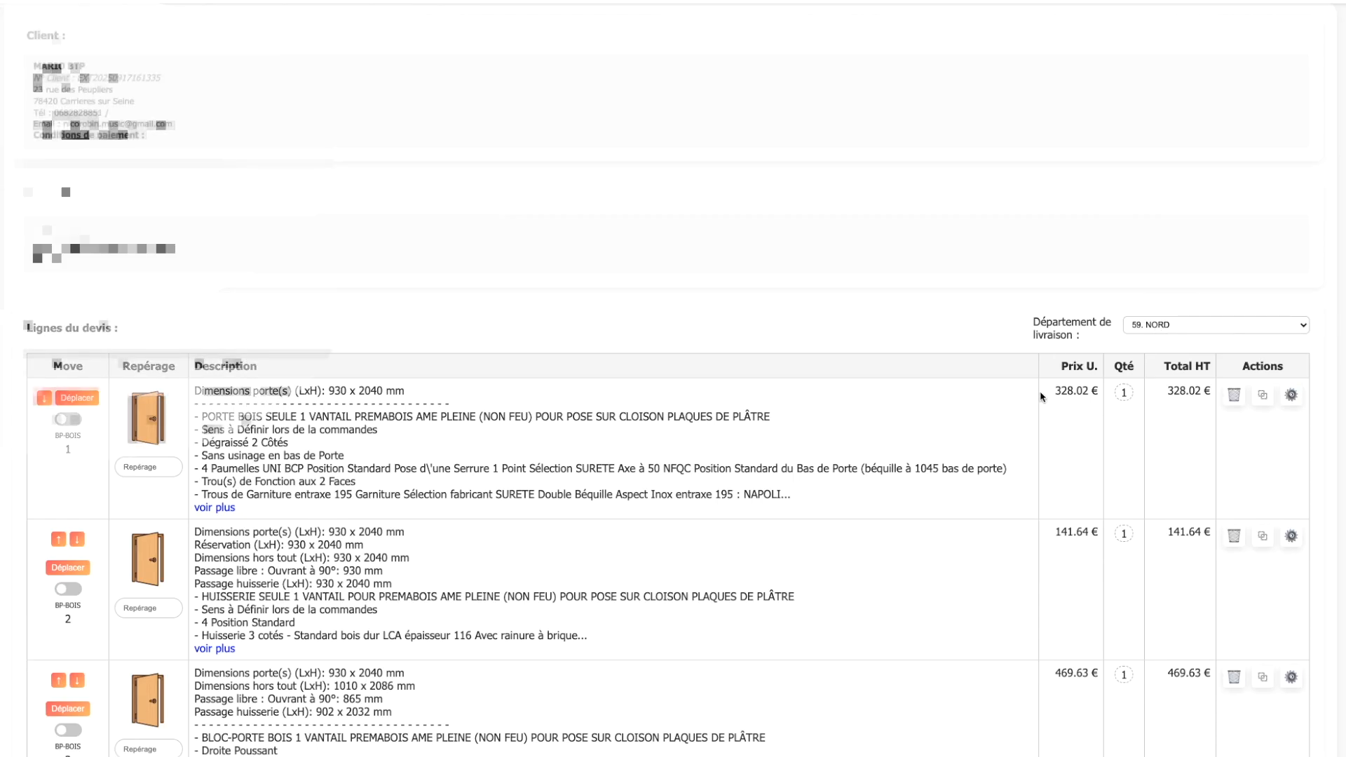
# Step: Enter "Chantier bois" as the quote's site reference
pyautogui.scroll(3, 1044, 393)
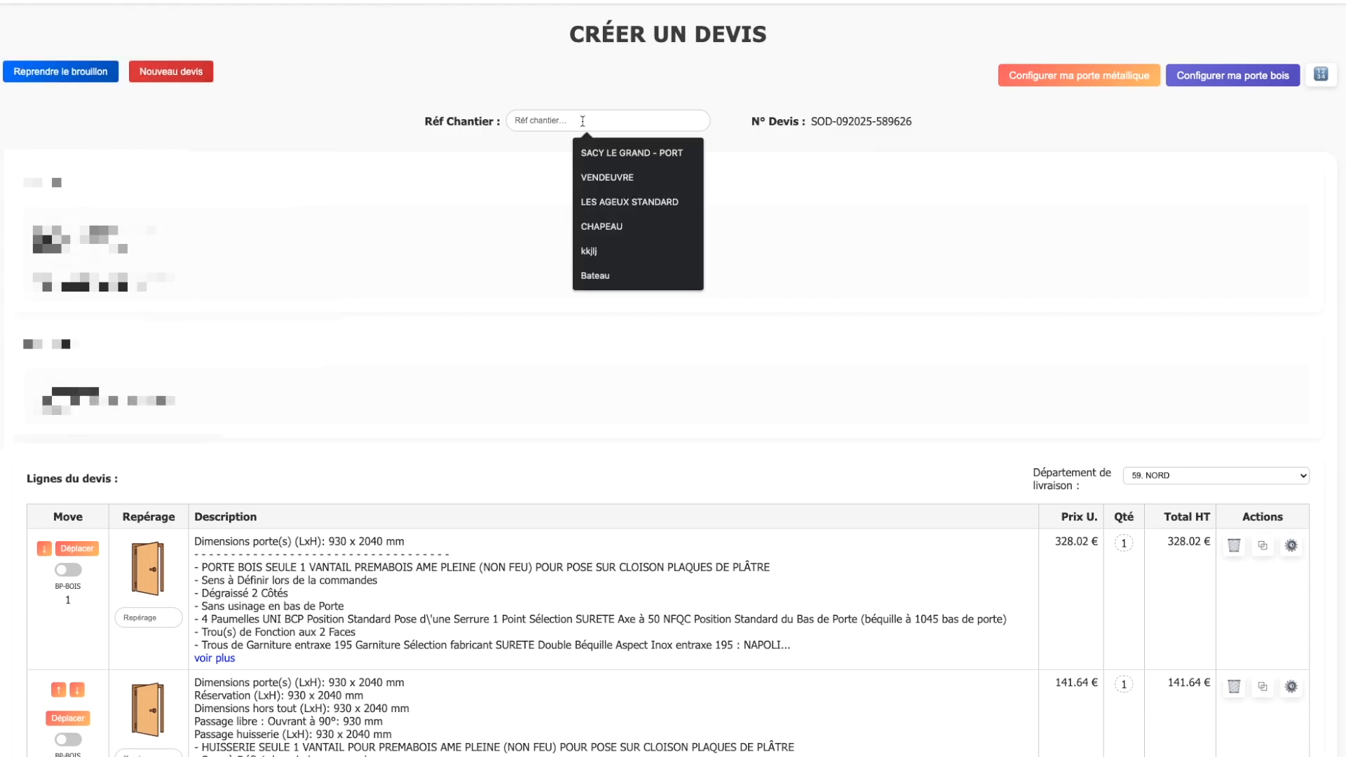
pyautogui.write('Chantier')
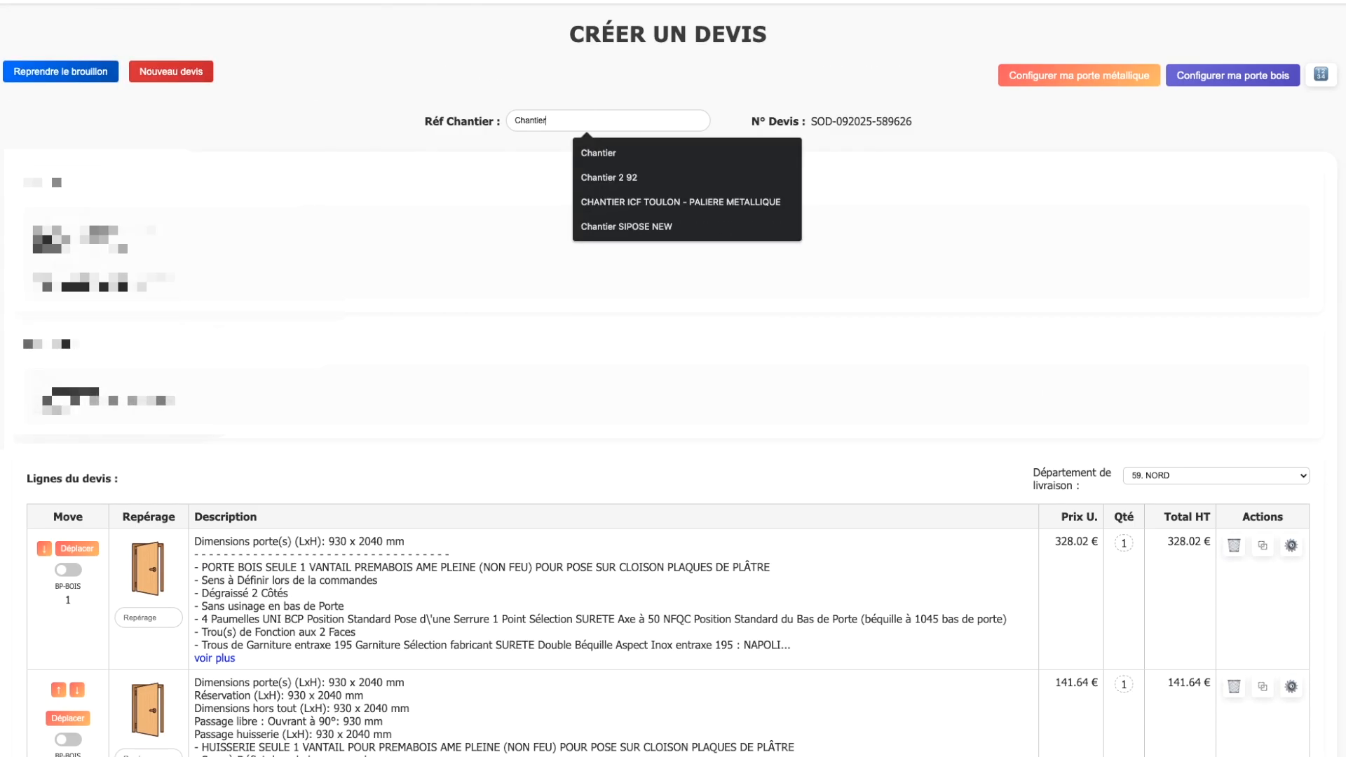
pyautogui.write(' bois')
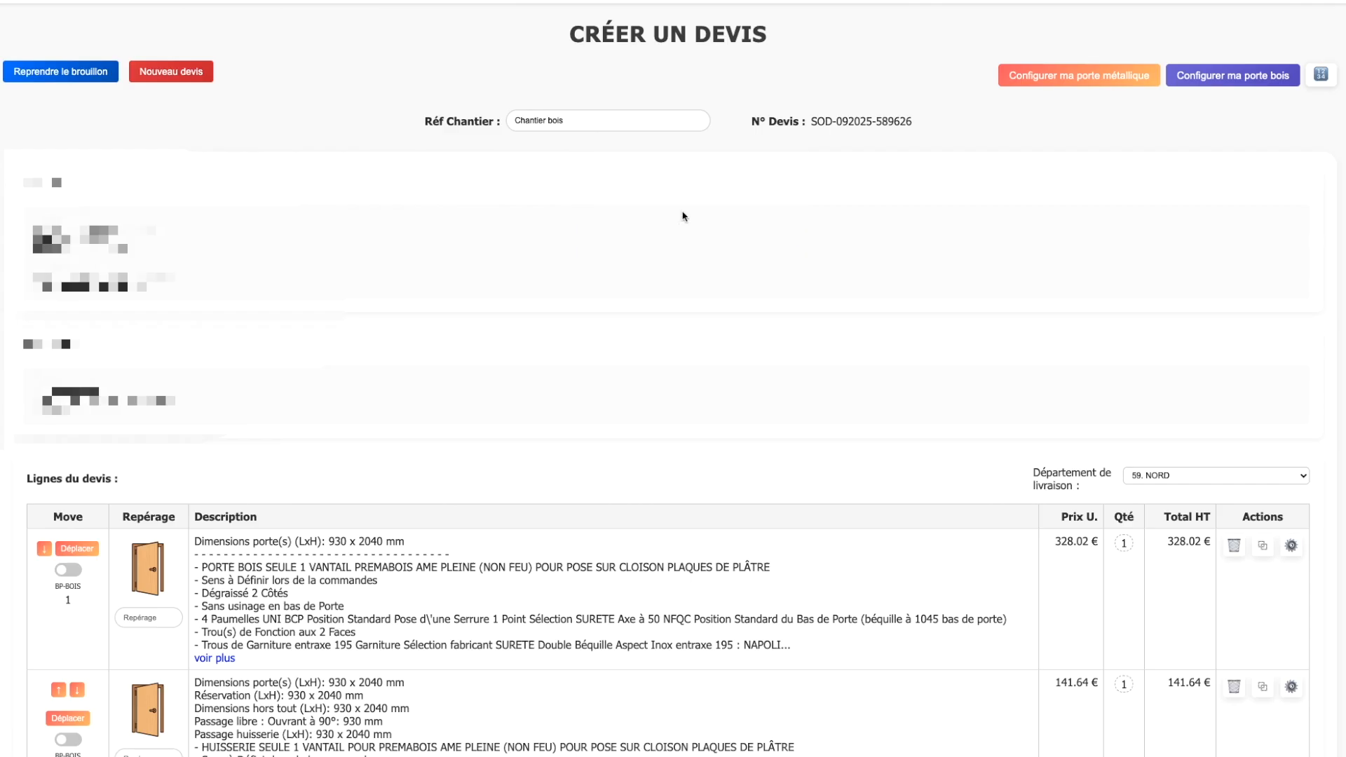
# Step: Check the wood door transport cost below the quote lines and submit the request to receive the quote
pyautogui.scroll(-9, 982, 421)
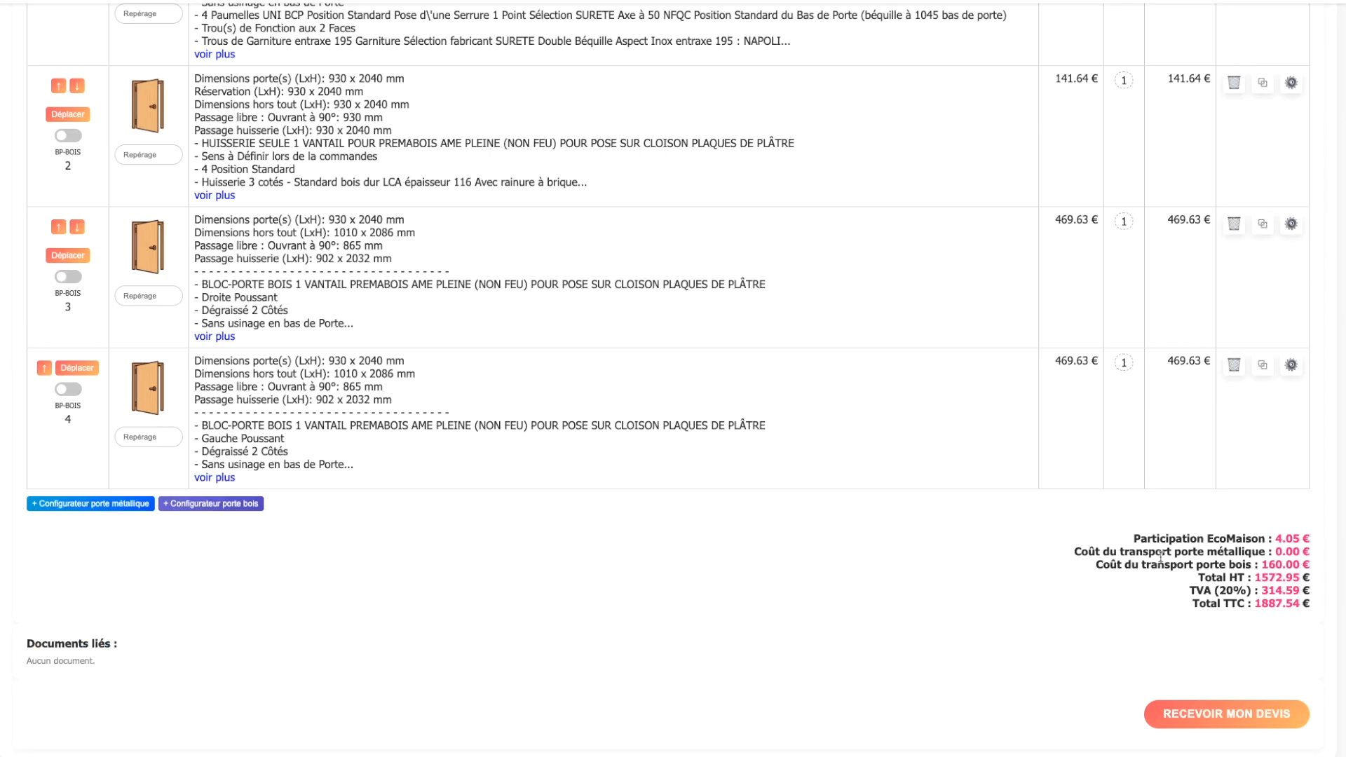
pyautogui.moveTo(1097, 564); pyautogui.dragTo(1282, 570)
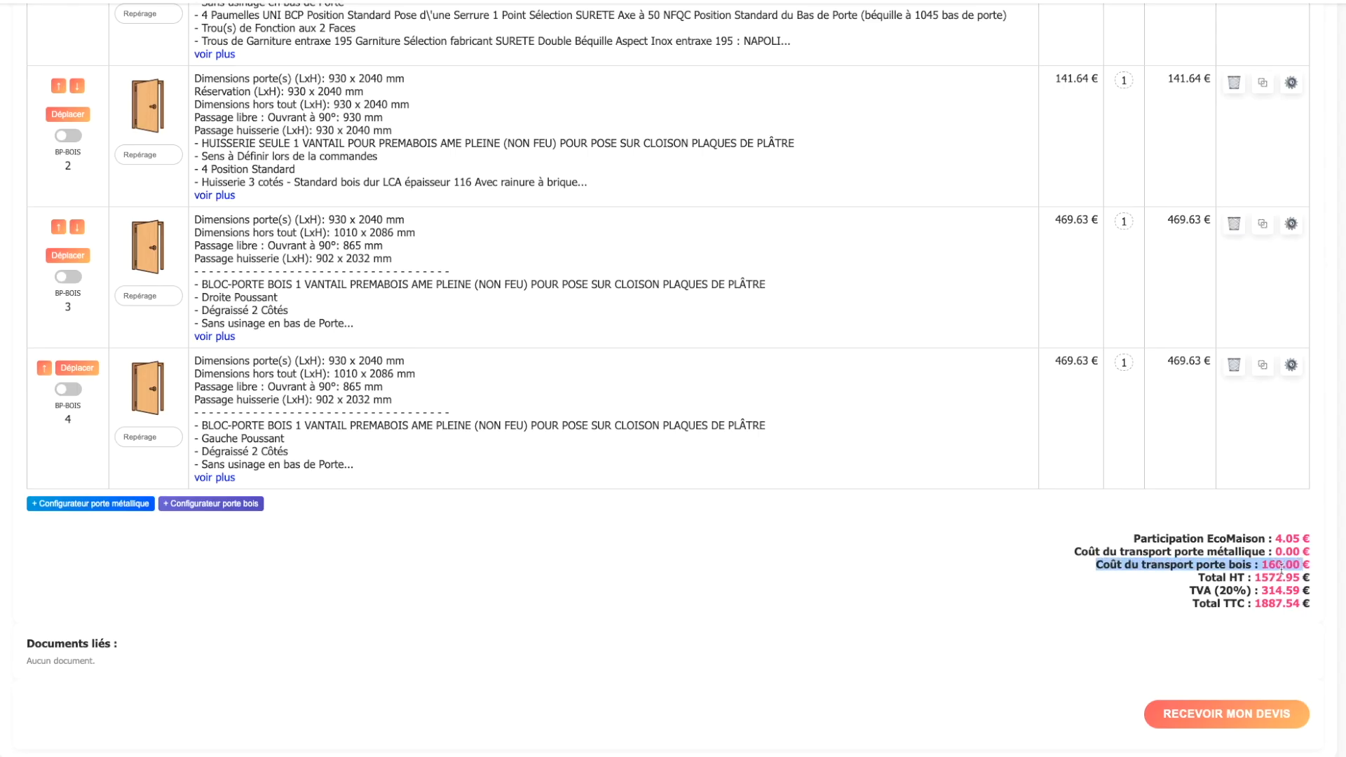
pyautogui.click(1282, 571)
pyautogui.click(1228, 705)
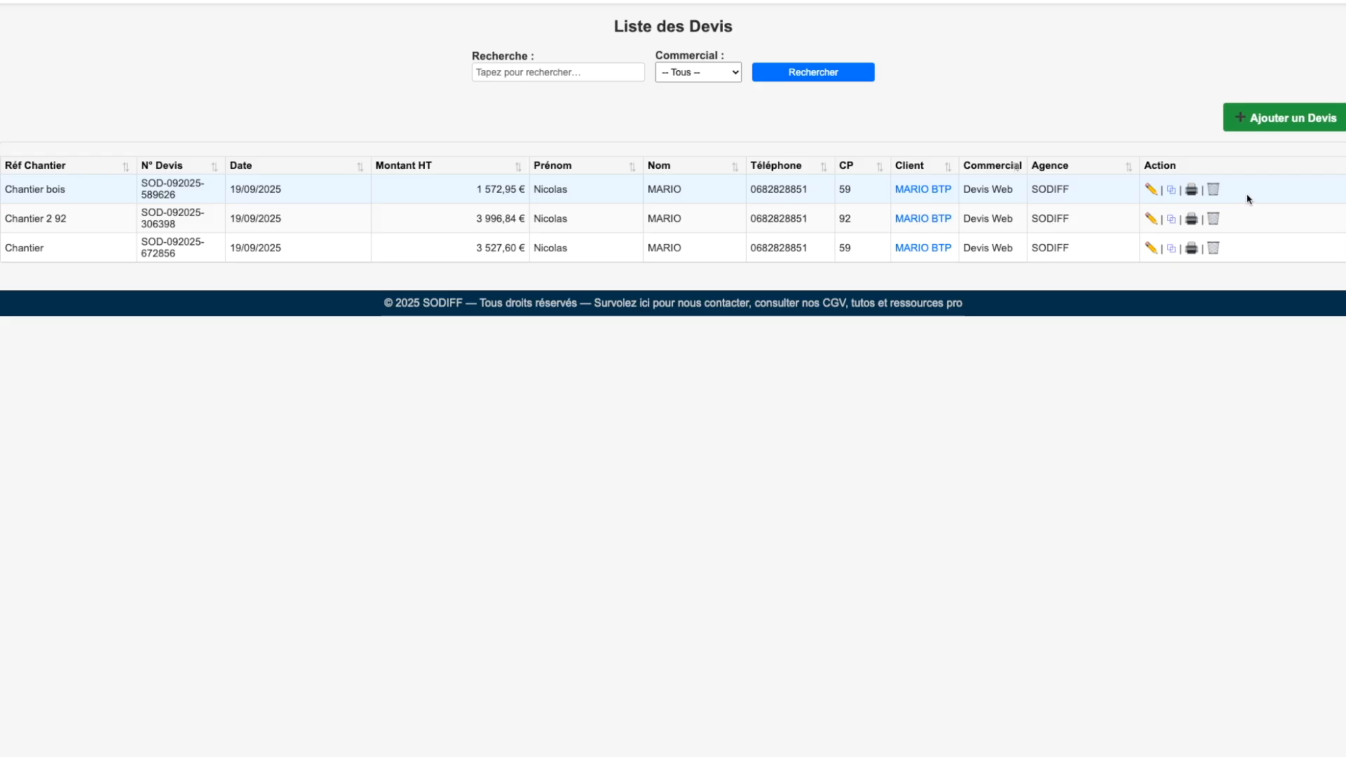
# Step: Open the printable version of the Chantier bois quote and review its pages through to the signature area
pyautogui.click(1191, 190)
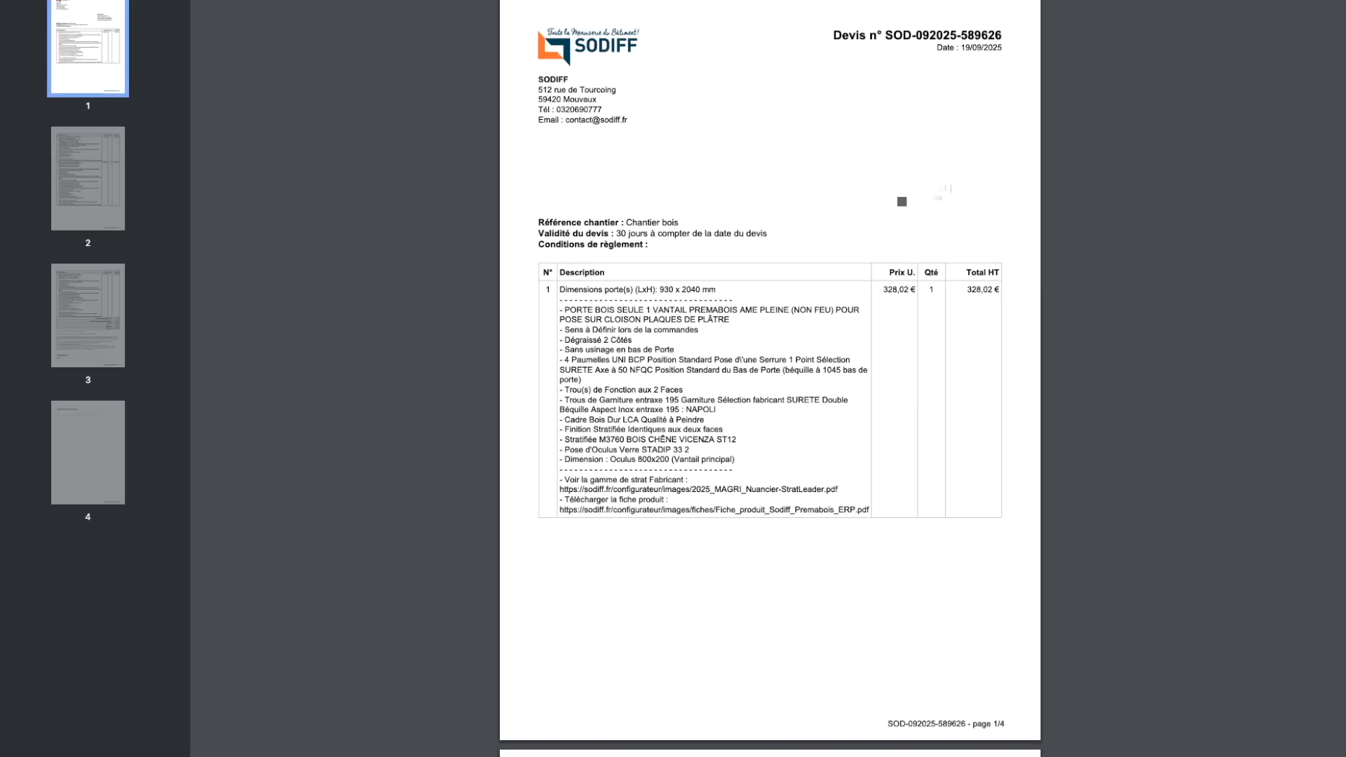
pyautogui.scroll(-15, 1343, 352)
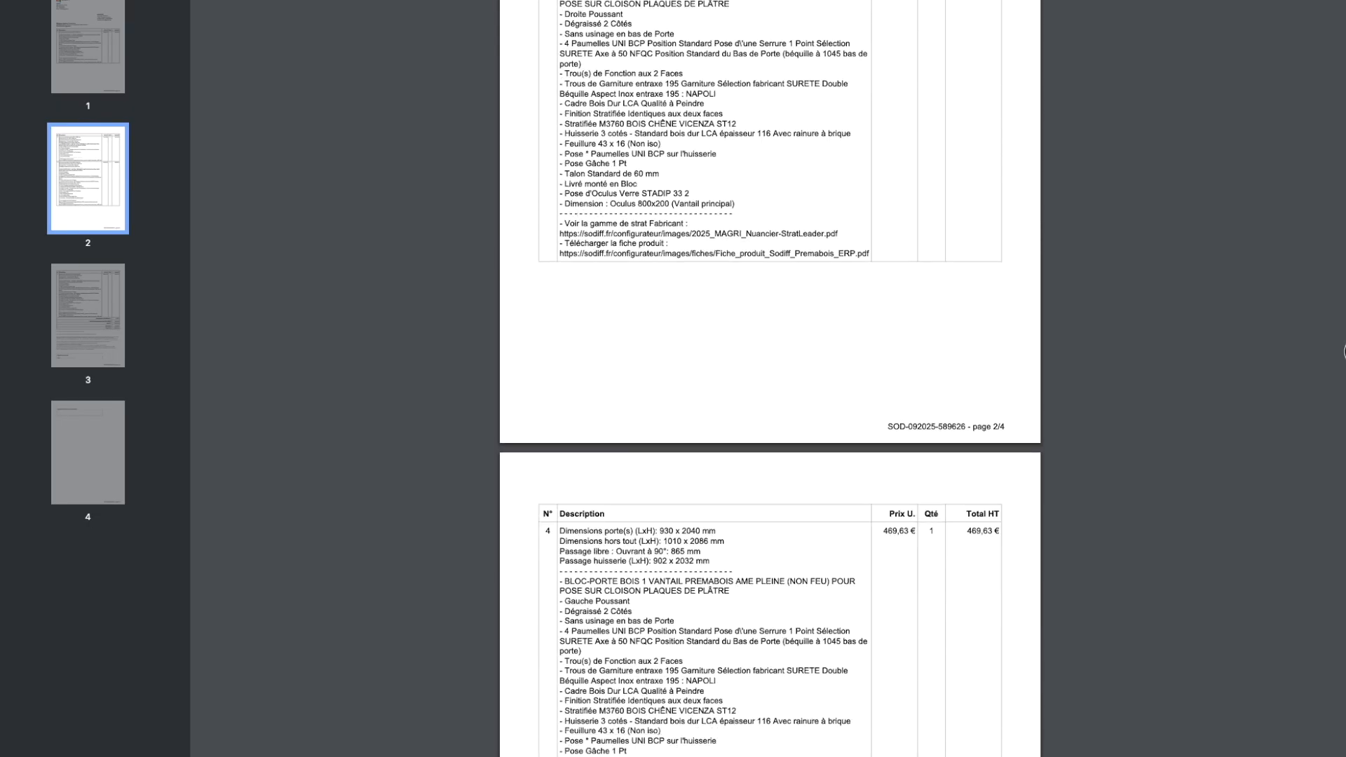
pyautogui.scroll(-10, 1343, 352)
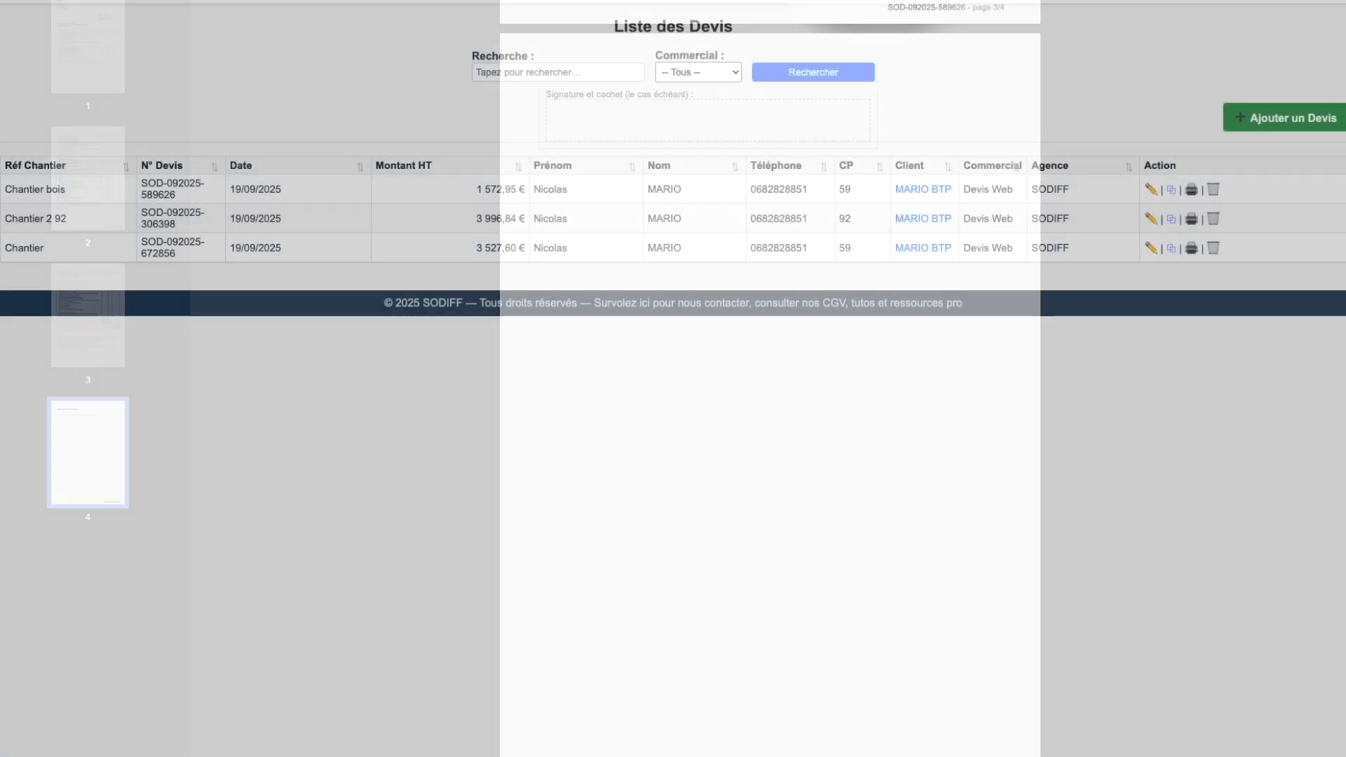